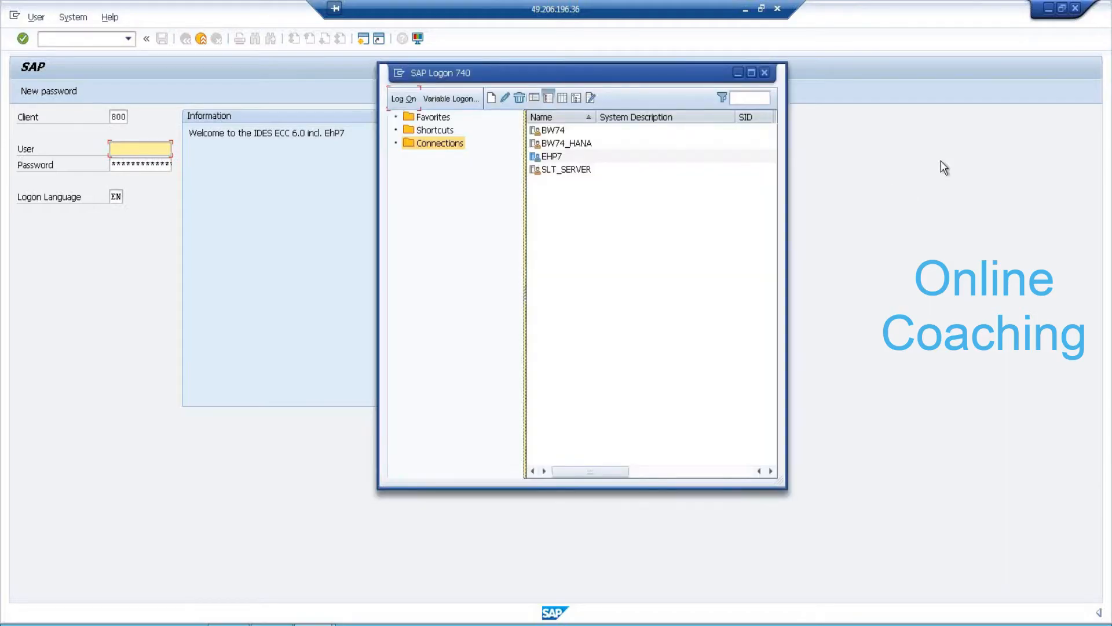
Pick the BW74_HANA connection and submit a first logon with a user name and password.
click(581, 144)
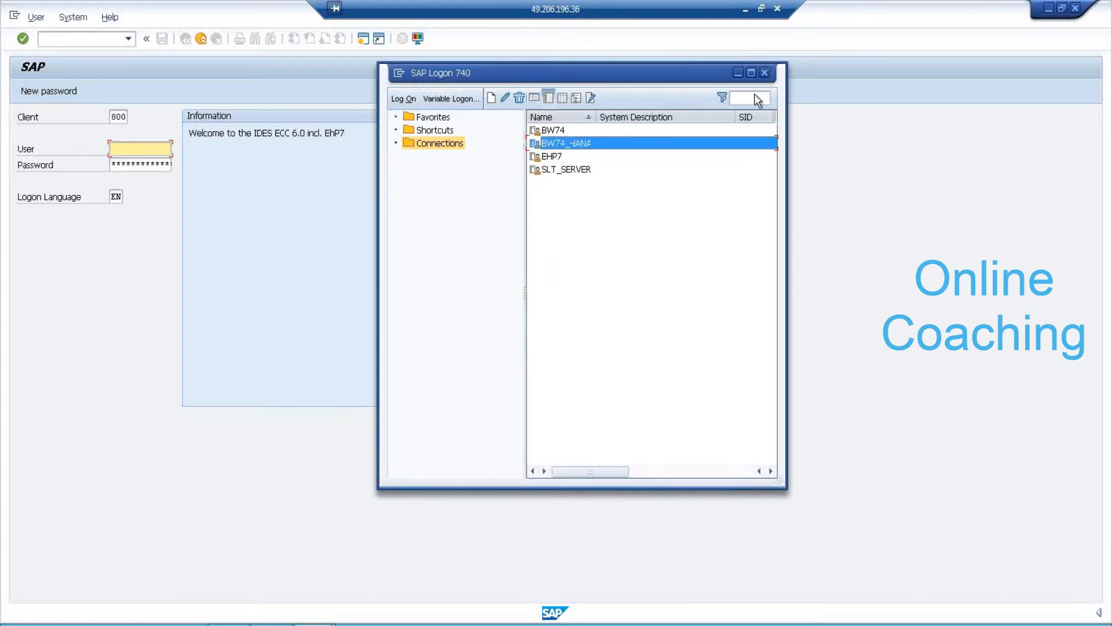
click(739, 74)
click(153, 153)
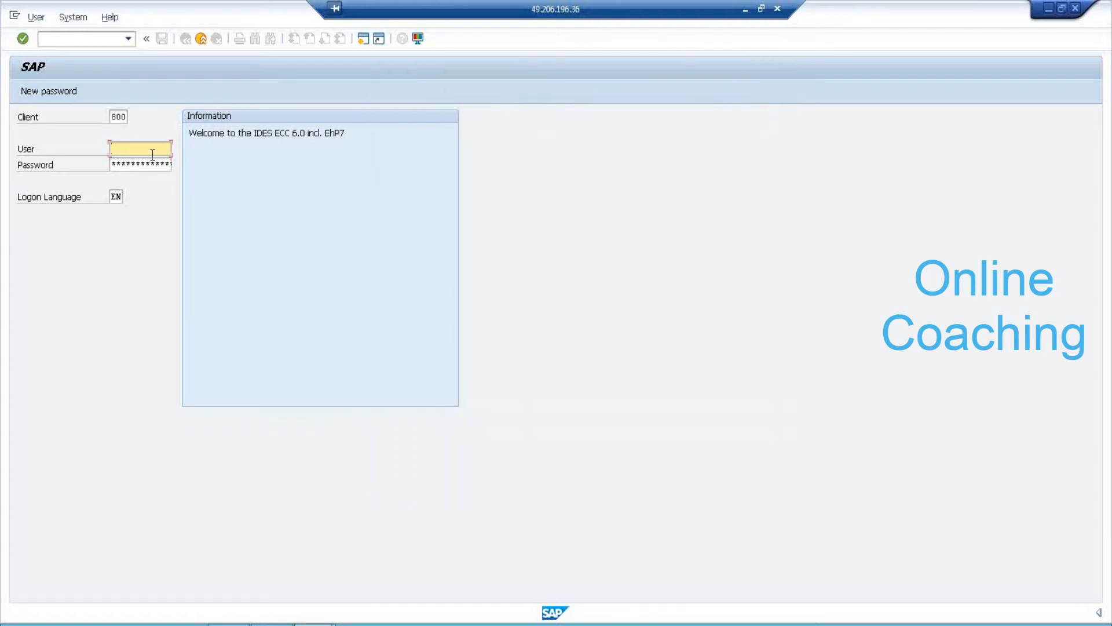
text(bigbw)
key(Tab)
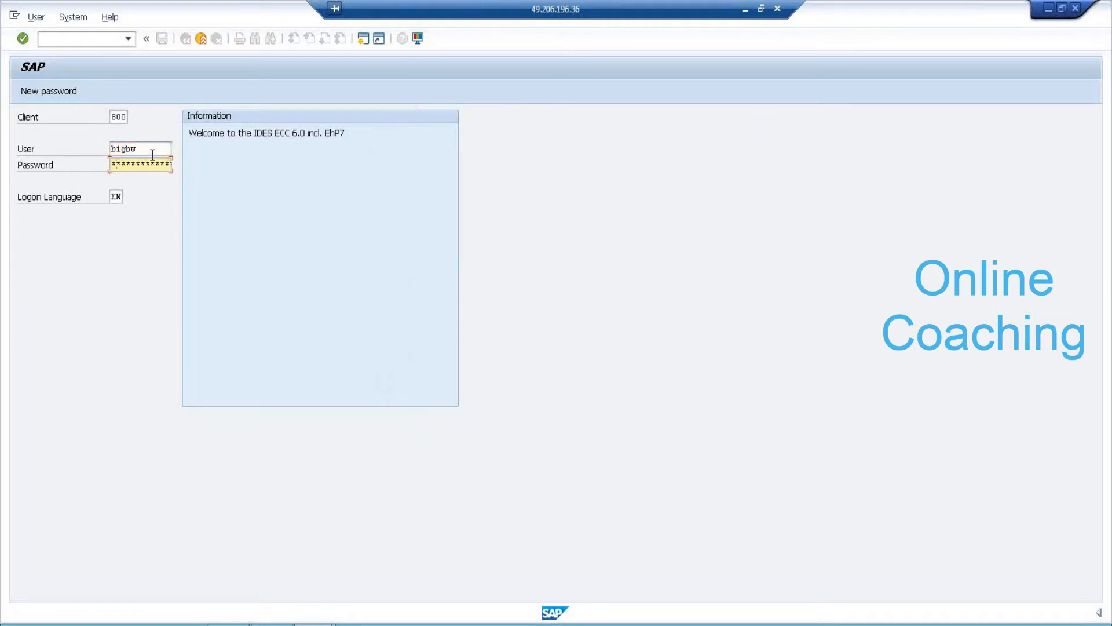
key(Return)
After the rejection, re-enter the user name and password to log on to client 800.
click(153, 166)
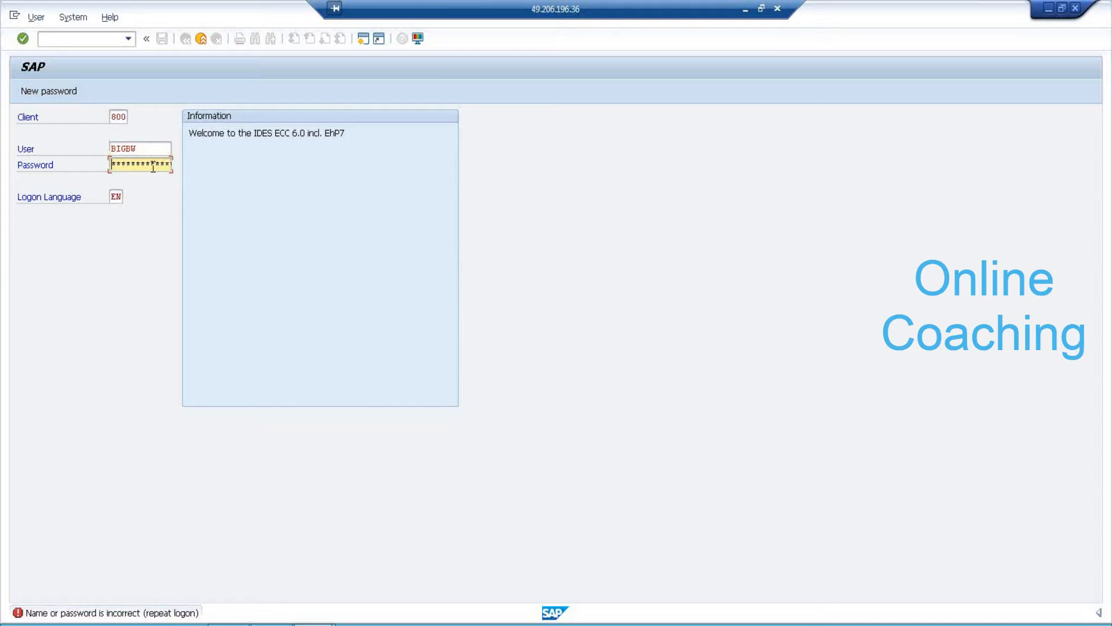
double_click(142, 149)
text(ha)
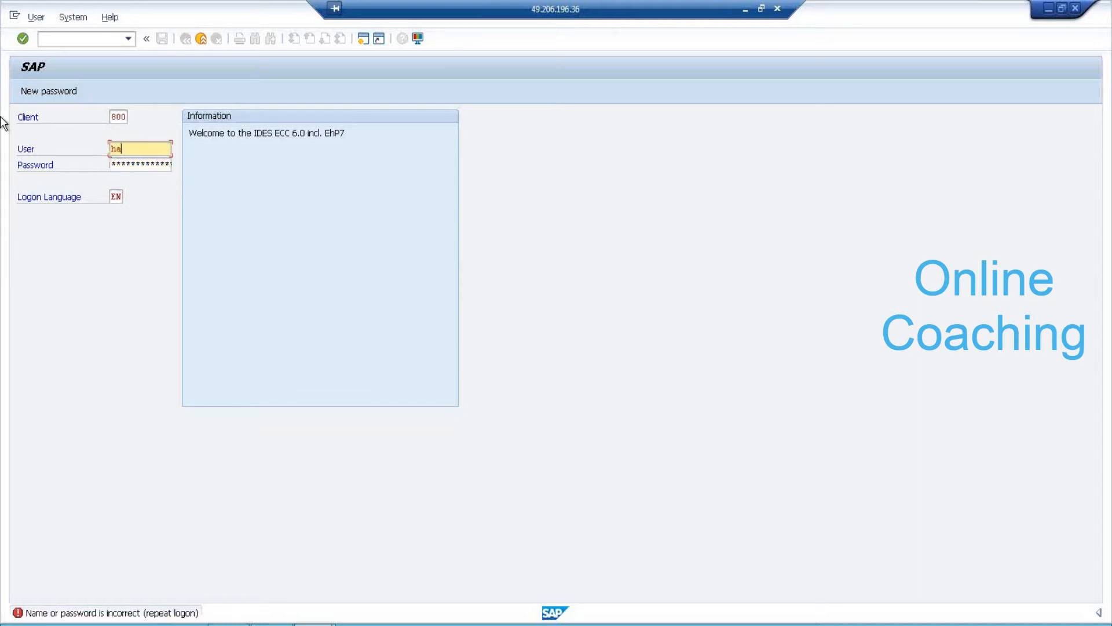
text(na)
key(Tab)
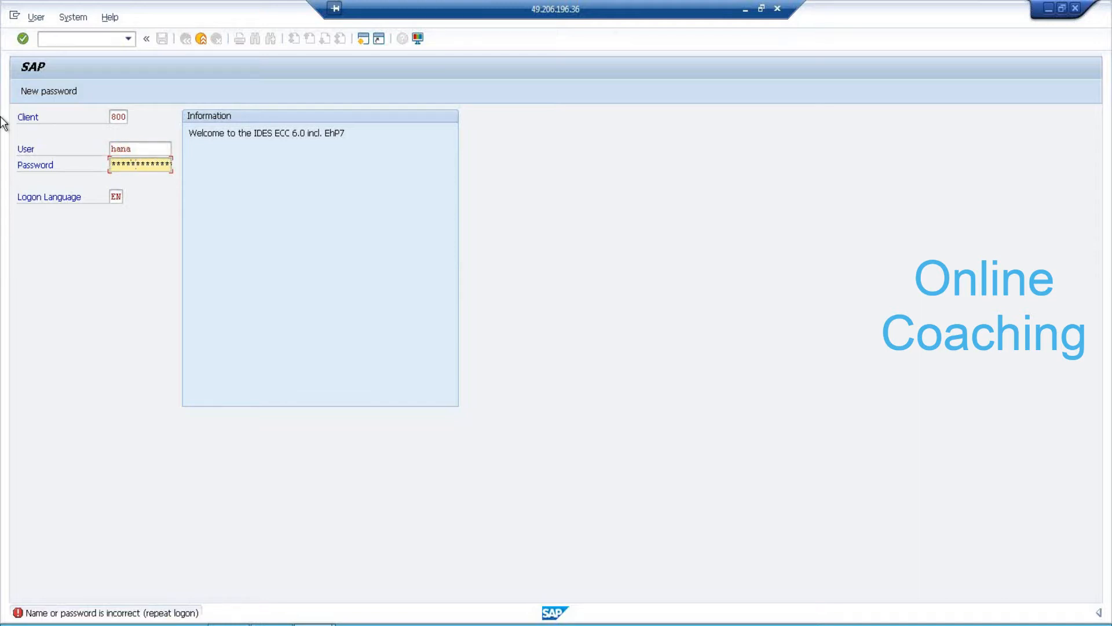
key(Return)
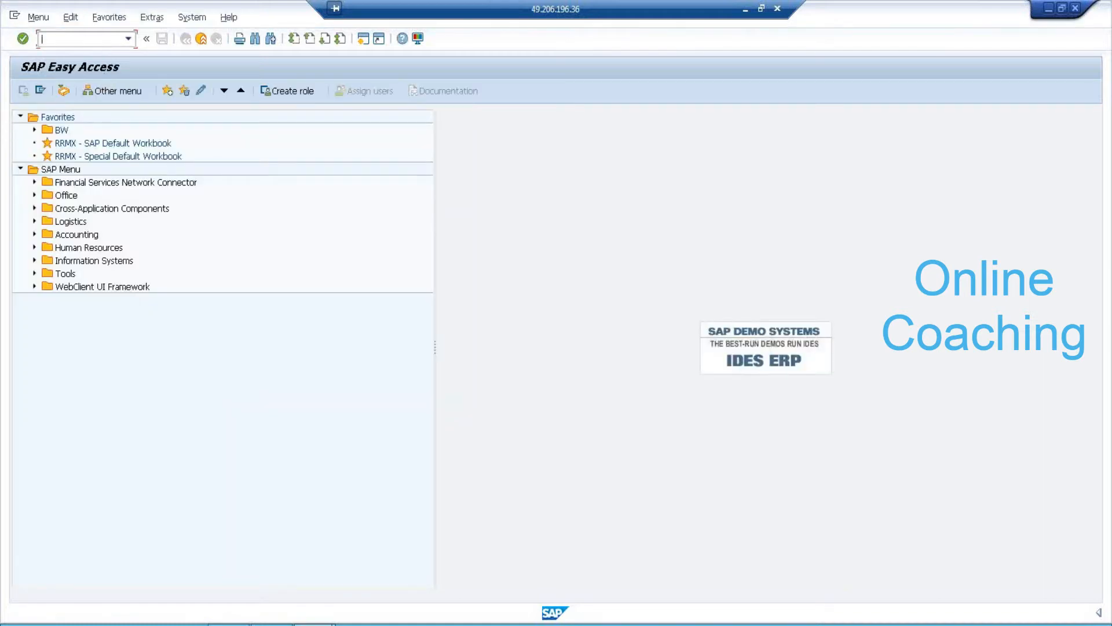
In SE11, enter ZTD_7AM as the database table name and create it.
text(SE11)
key(Return)
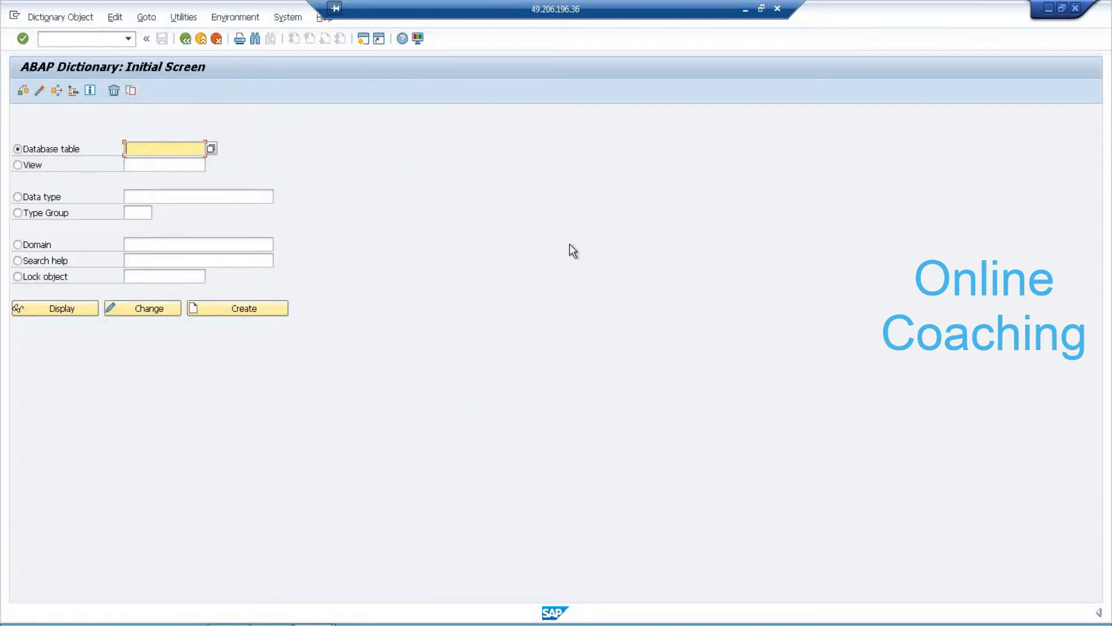
text(Z)
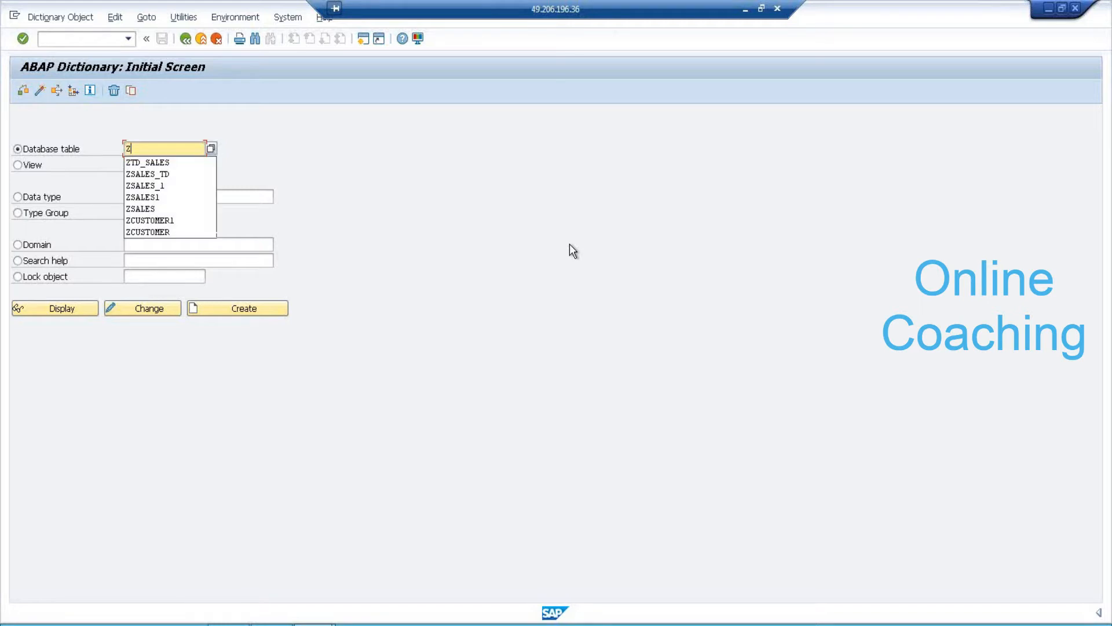
text(TD_)
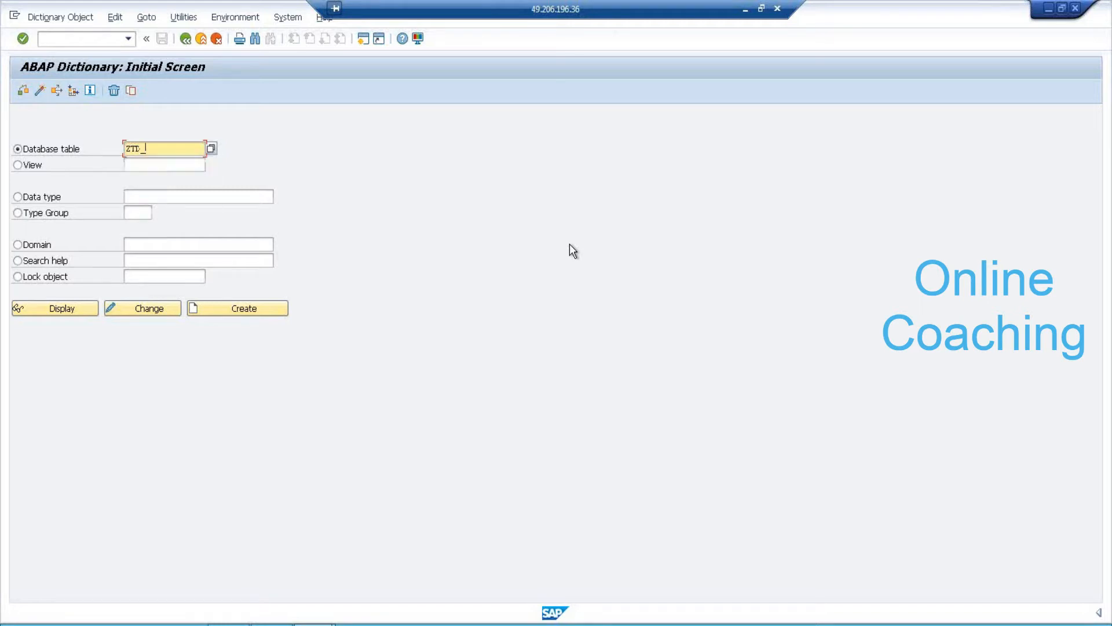
text(7AM)
click(266, 308)
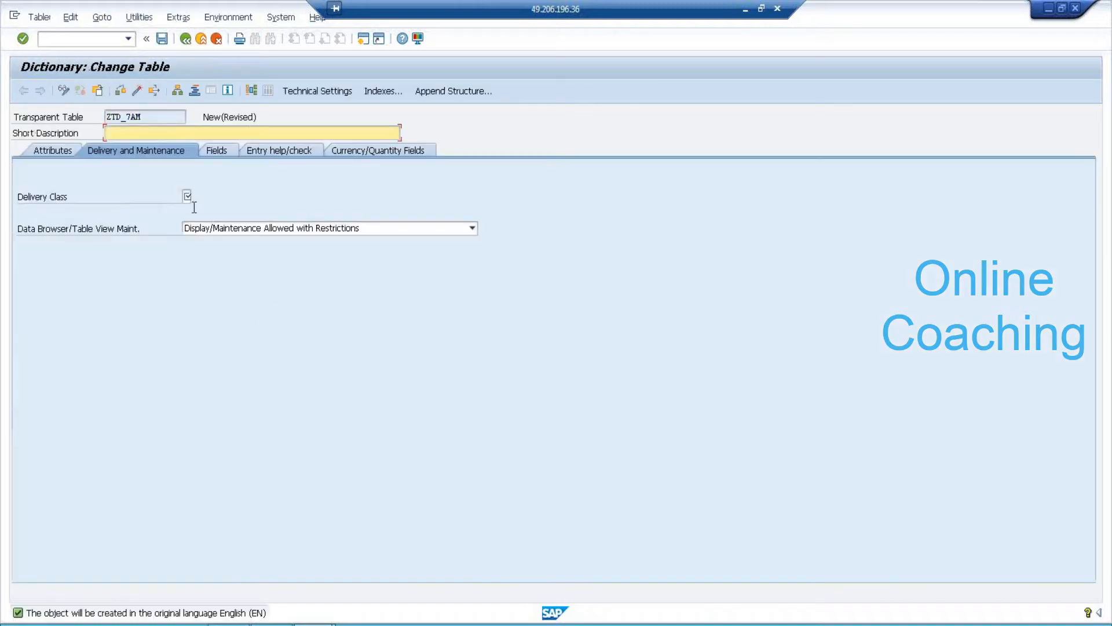
Describe ZTD_7AM as 'TRANSACTION DATA TABLE FOR 7AM BATCH', with delivery class A and Display/Maintenance Allowed.
text(TRANSACTION DATA TABLE FO)
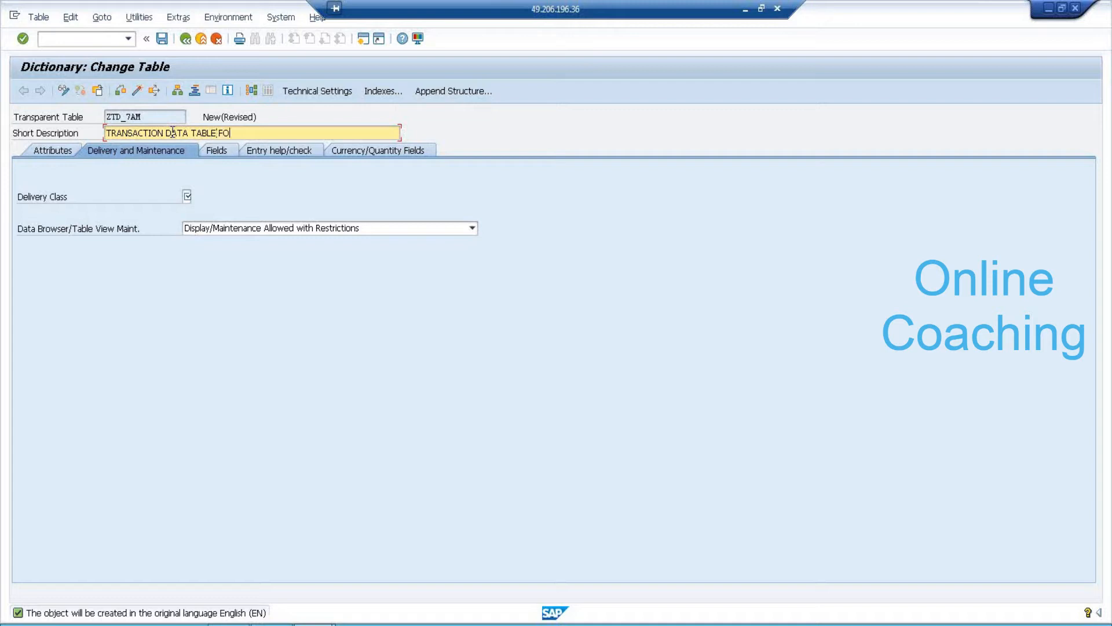
text(R 7AM BATCH)
click(186, 196)
click(197, 197)
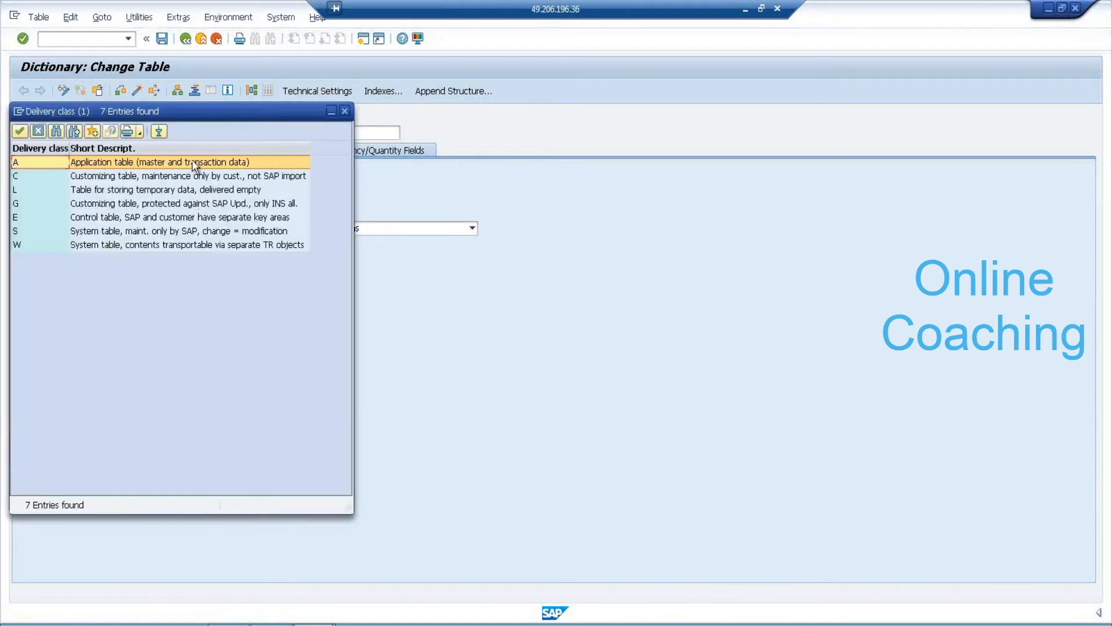
double_click(192, 162)
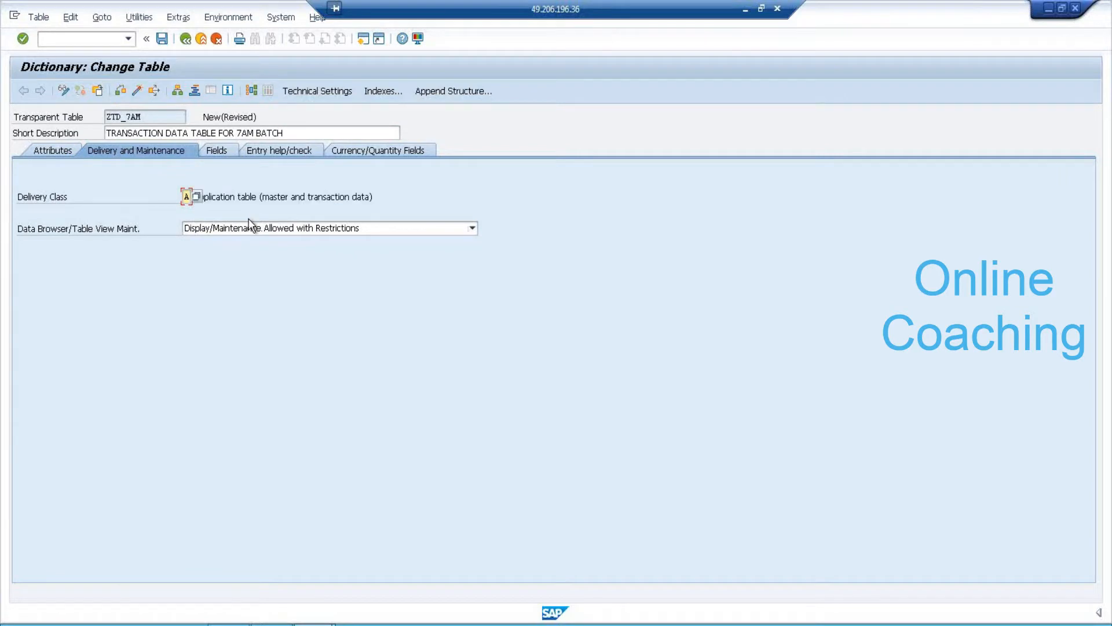
click(303, 229)
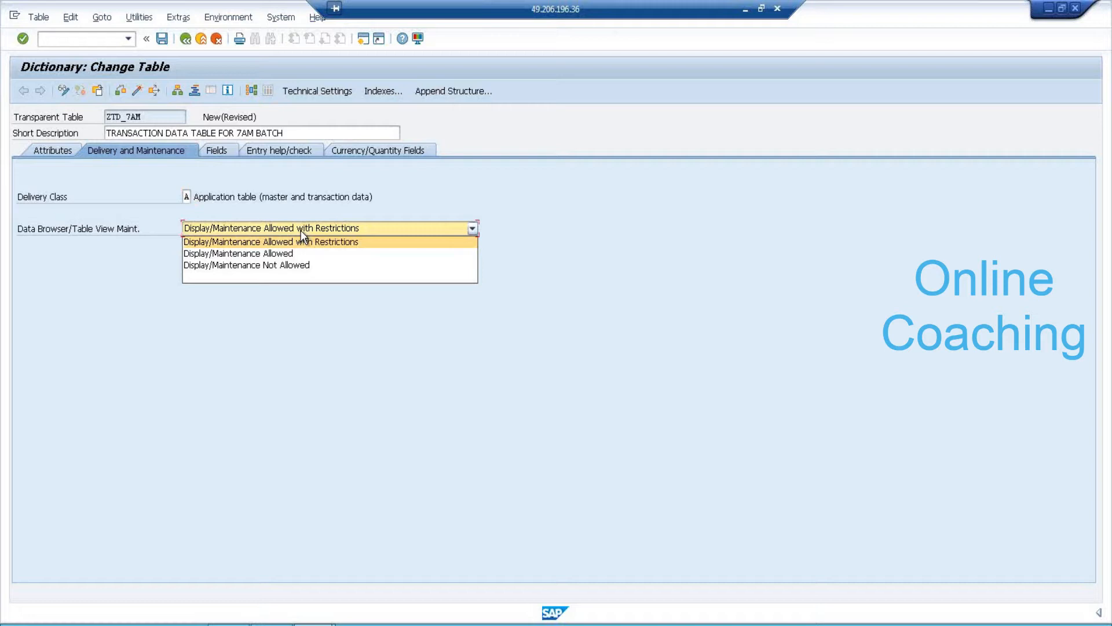
click(296, 254)
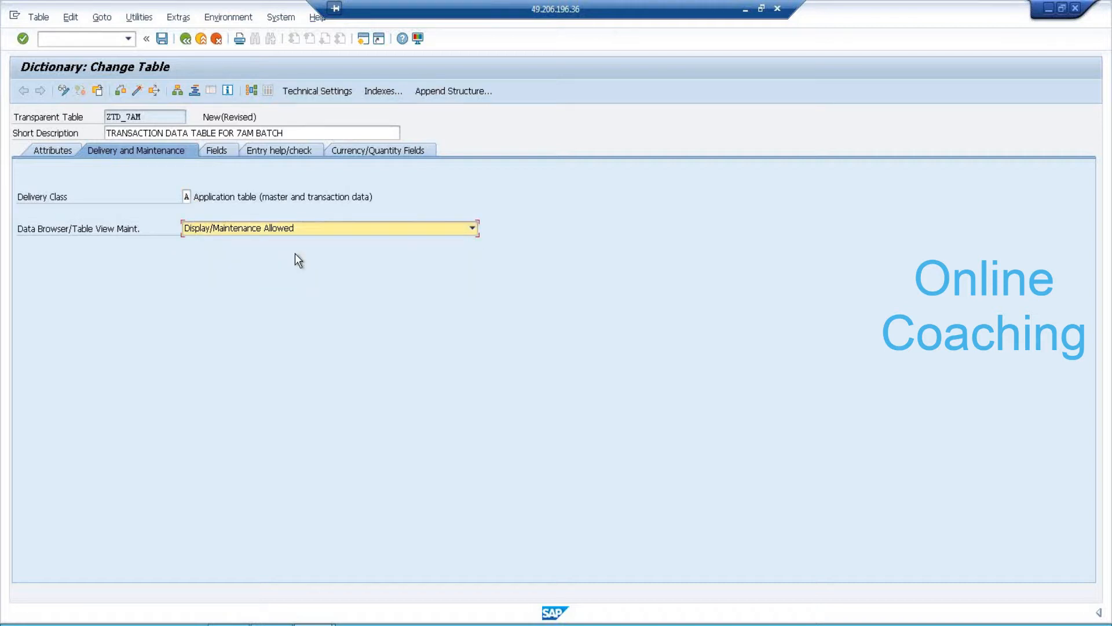
click(220, 151)
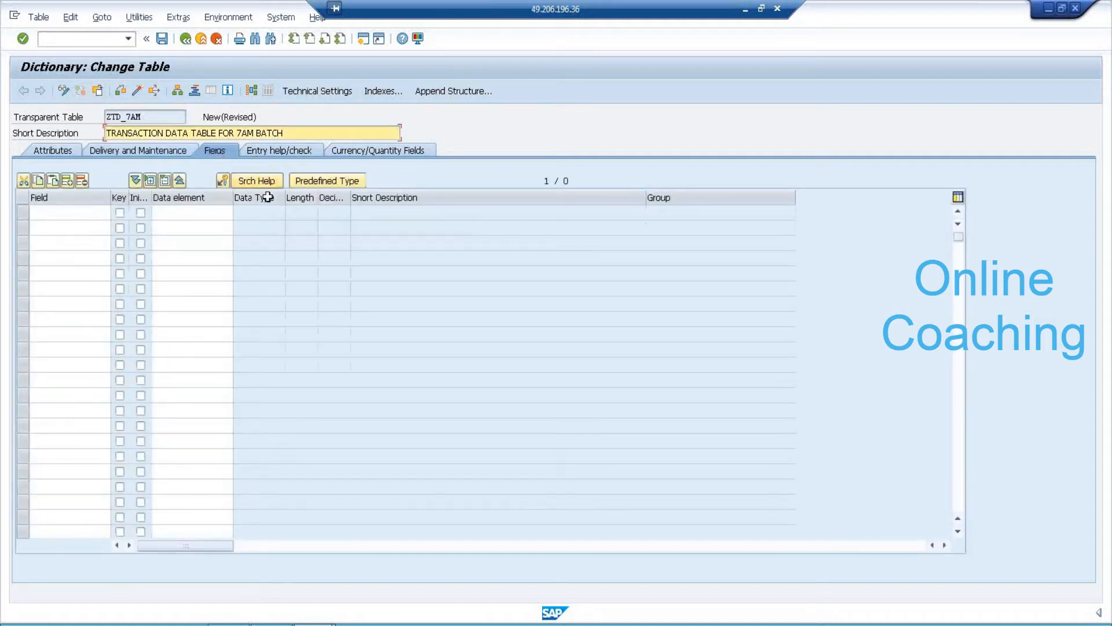
Toggle between direct type and data element entry, leaving data element entry active for the first field.
click(194, 217)
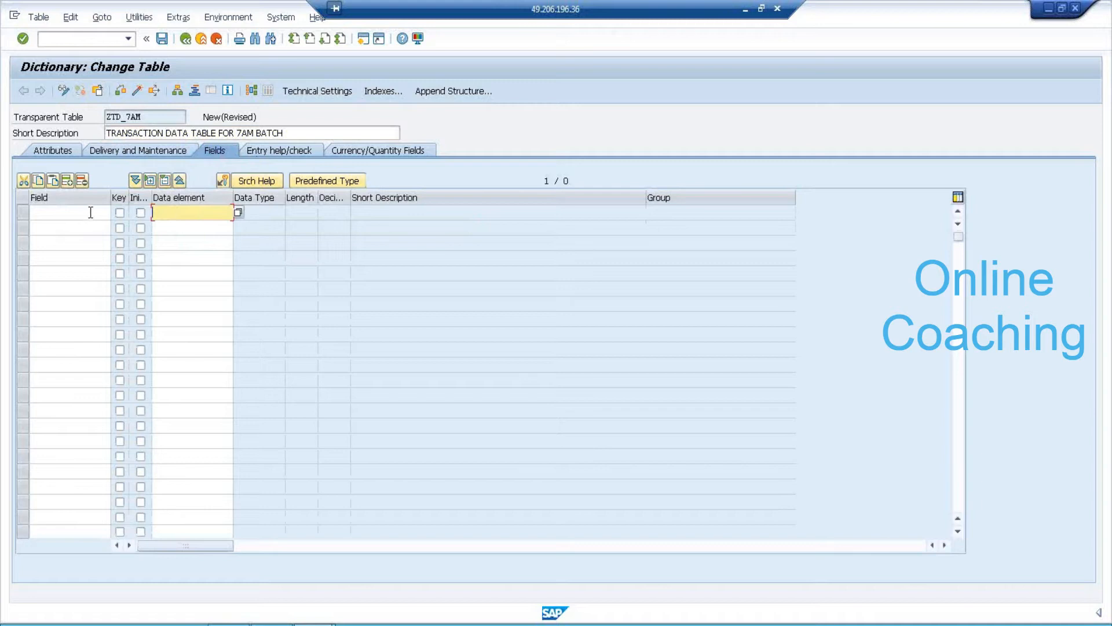
click(348, 181)
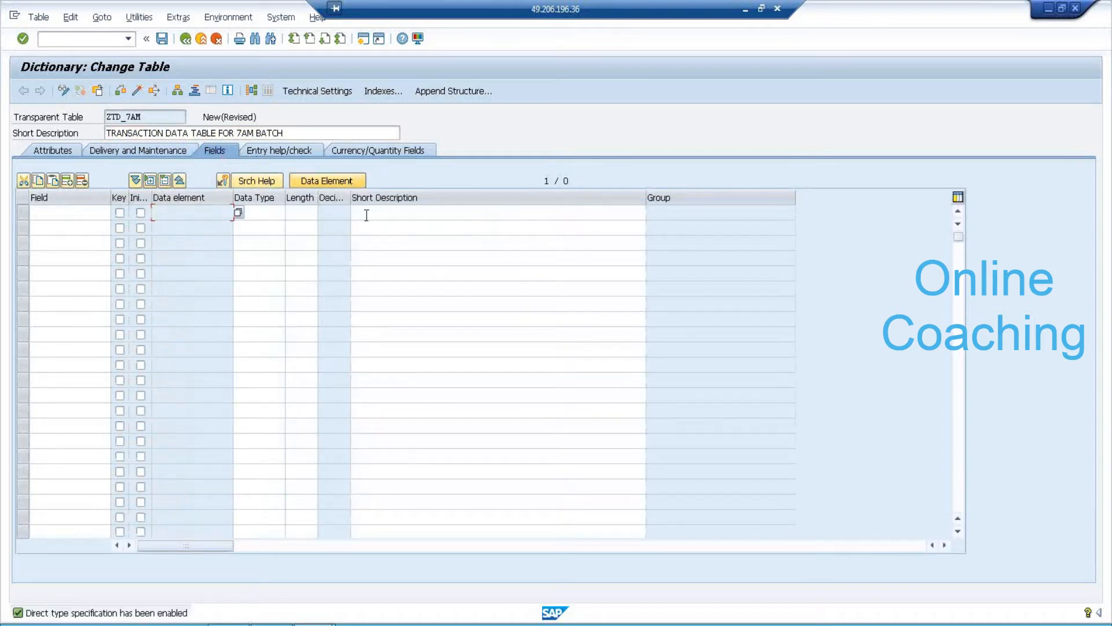
click(72, 213)
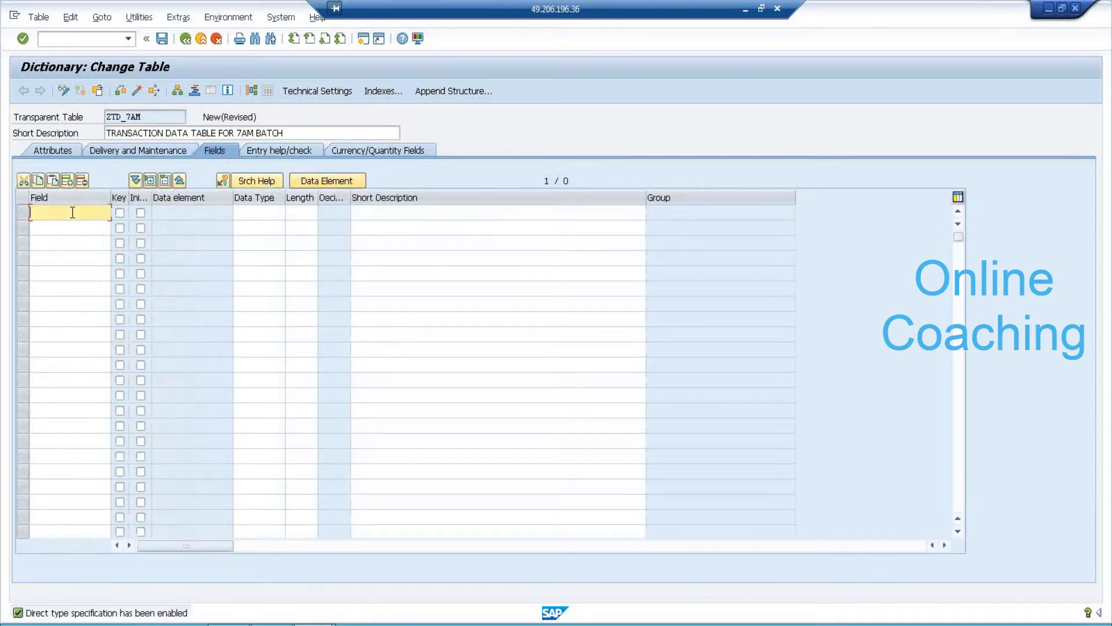
click(265, 213)
click(305, 213)
click(386, 219)
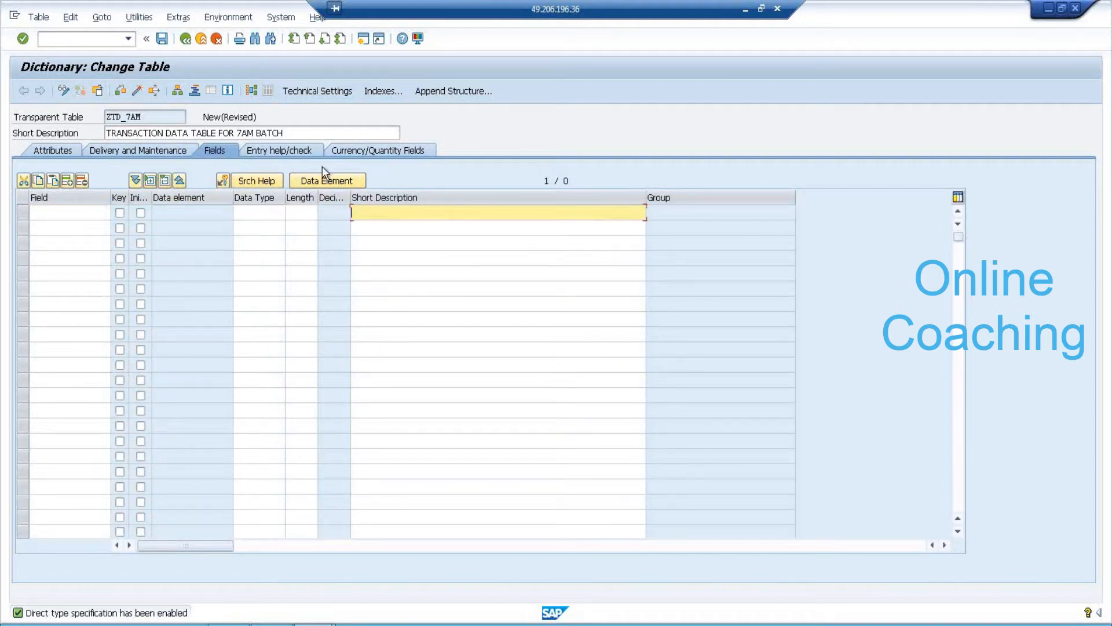
click(328, 181)
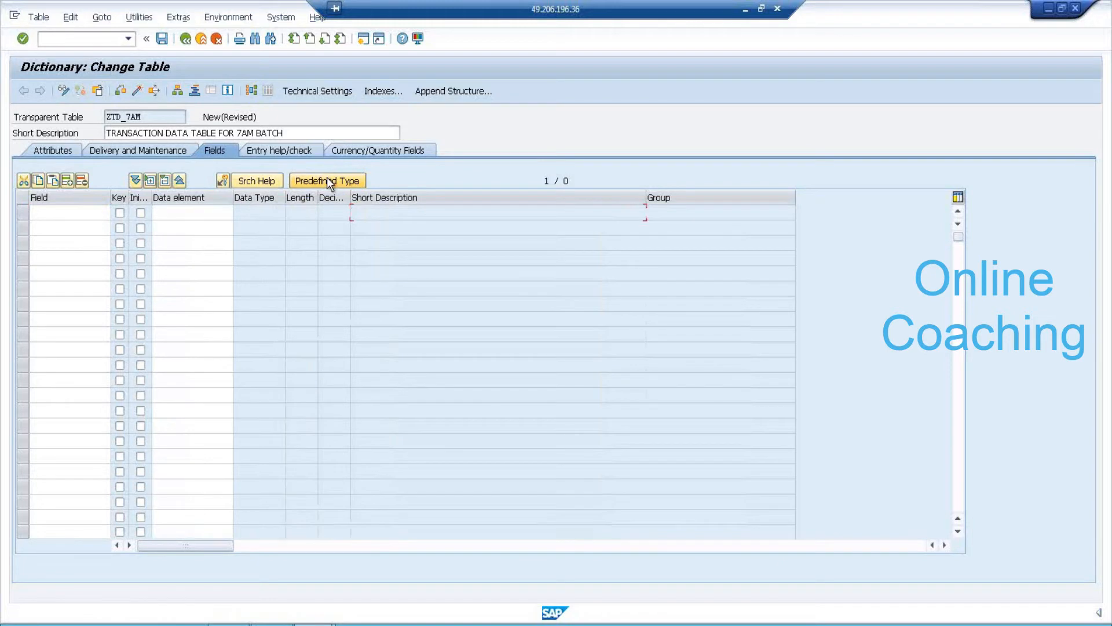
click(88, 214)
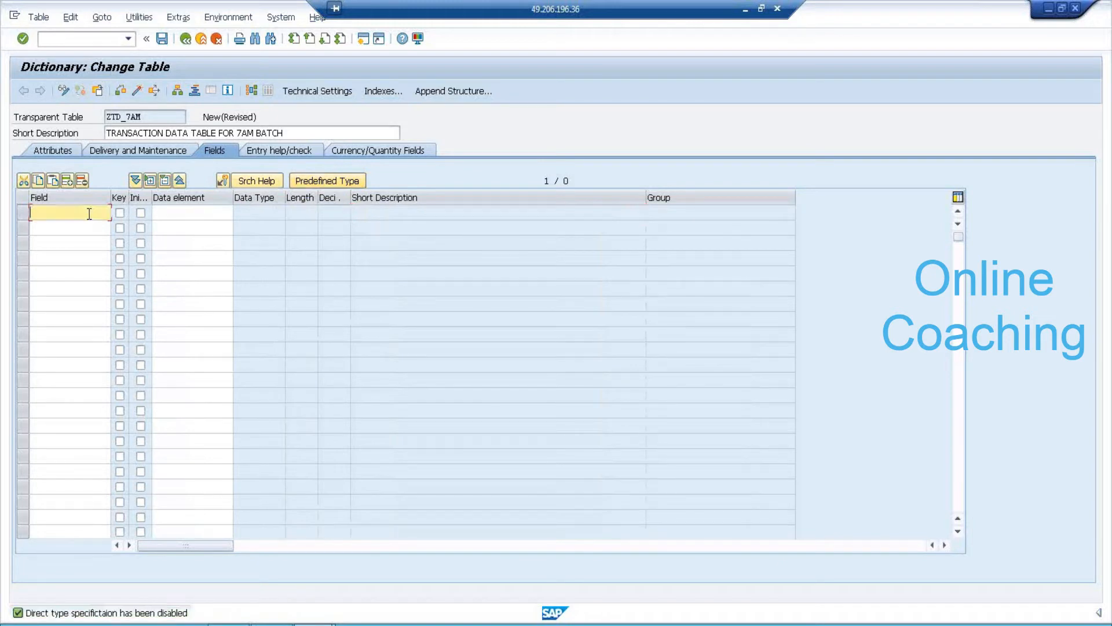
click(323, 181)
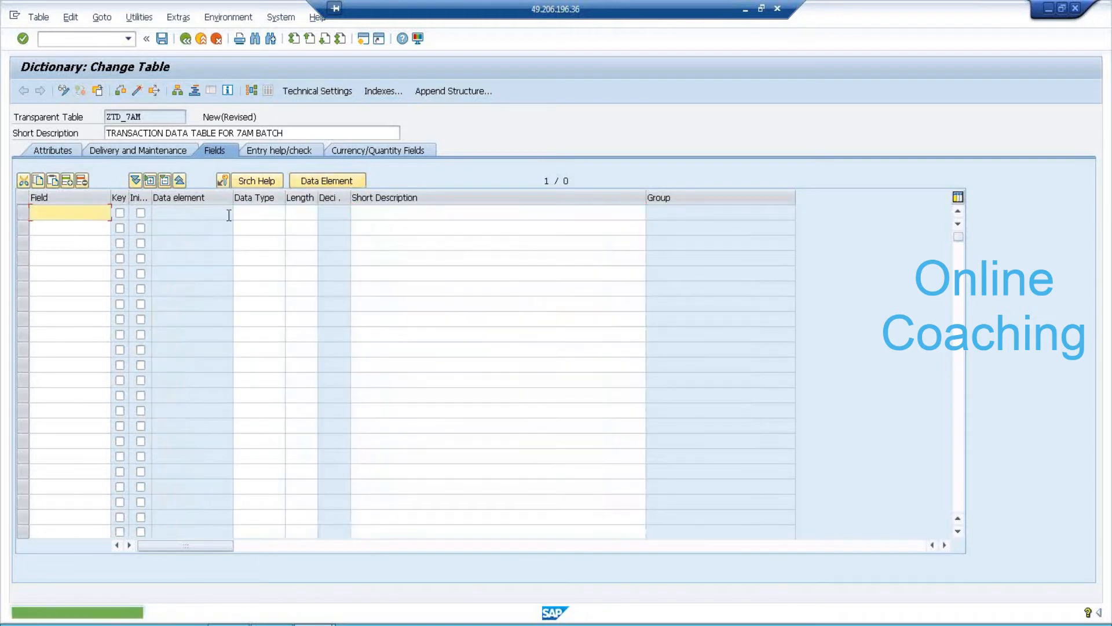
click(275, 214)
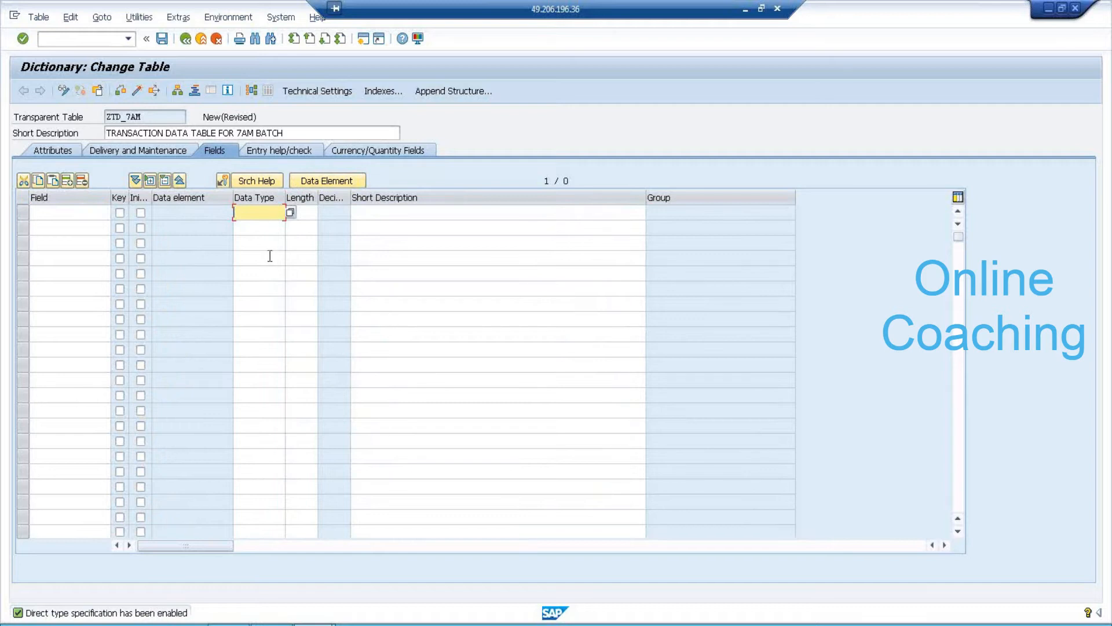
click(321, 182)
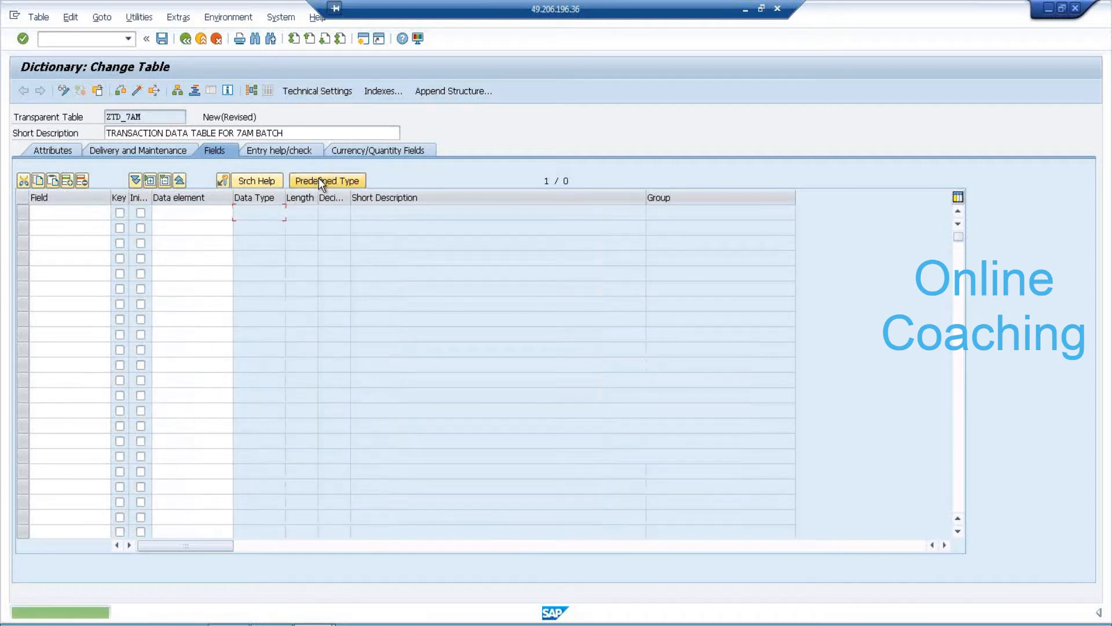
click(207, 214)
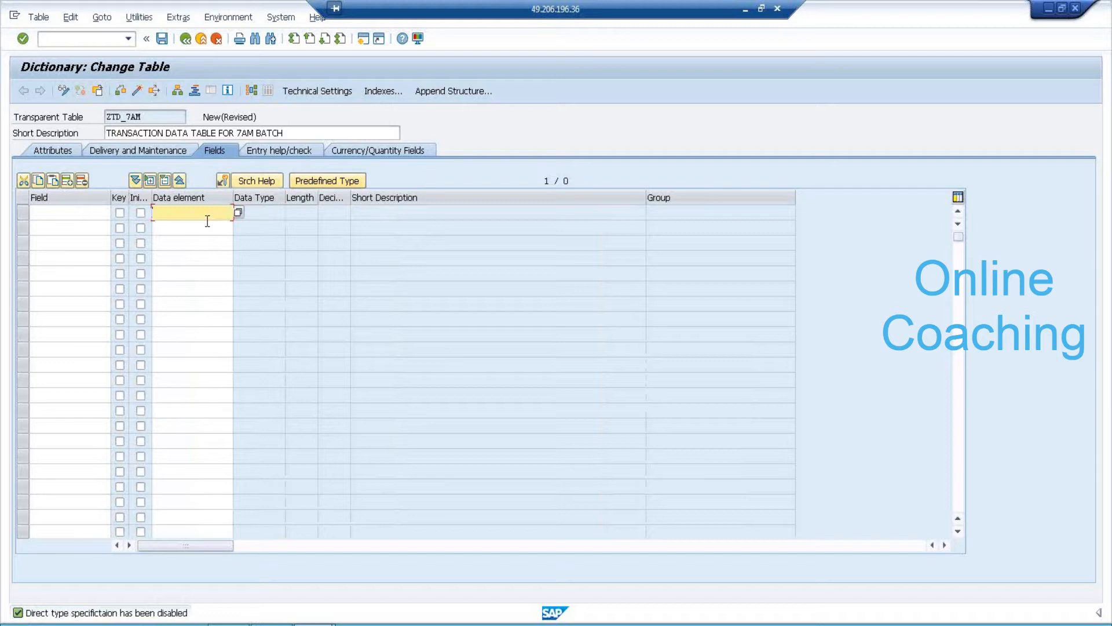
click(320, 182)
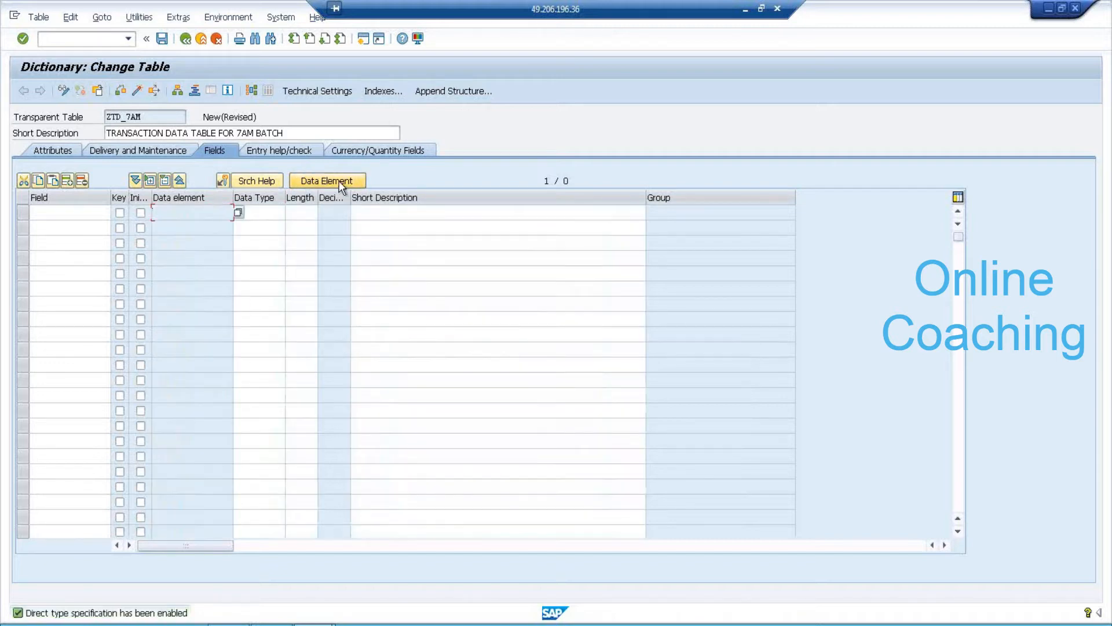
click(339, 180)
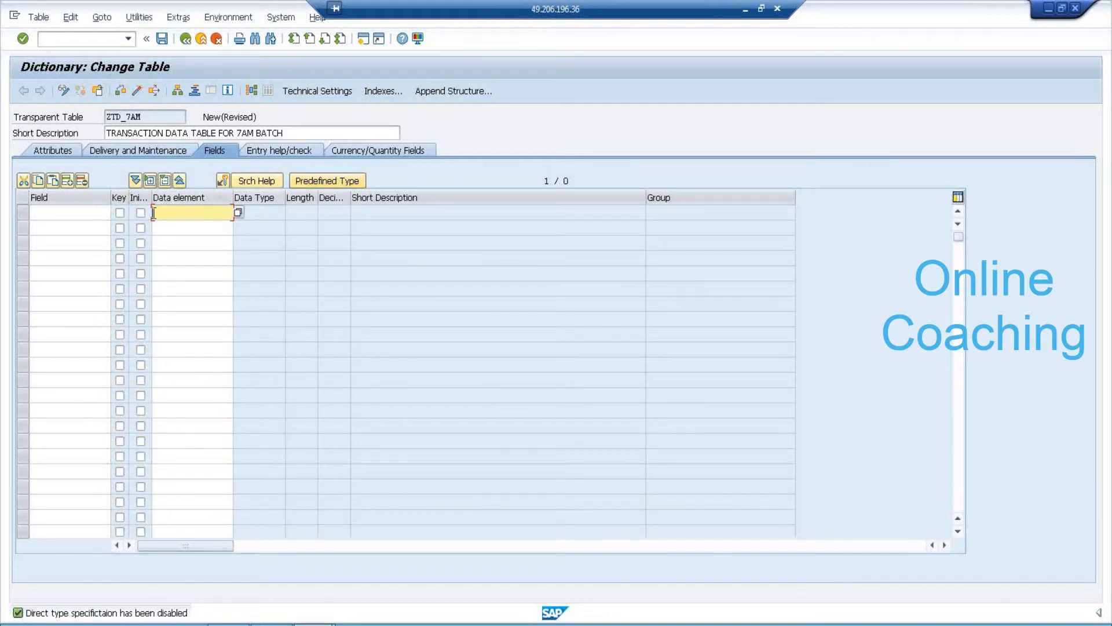
click(74, 212)
Enter a draft first field name ZPII and begin typing its data element.
text(Z)
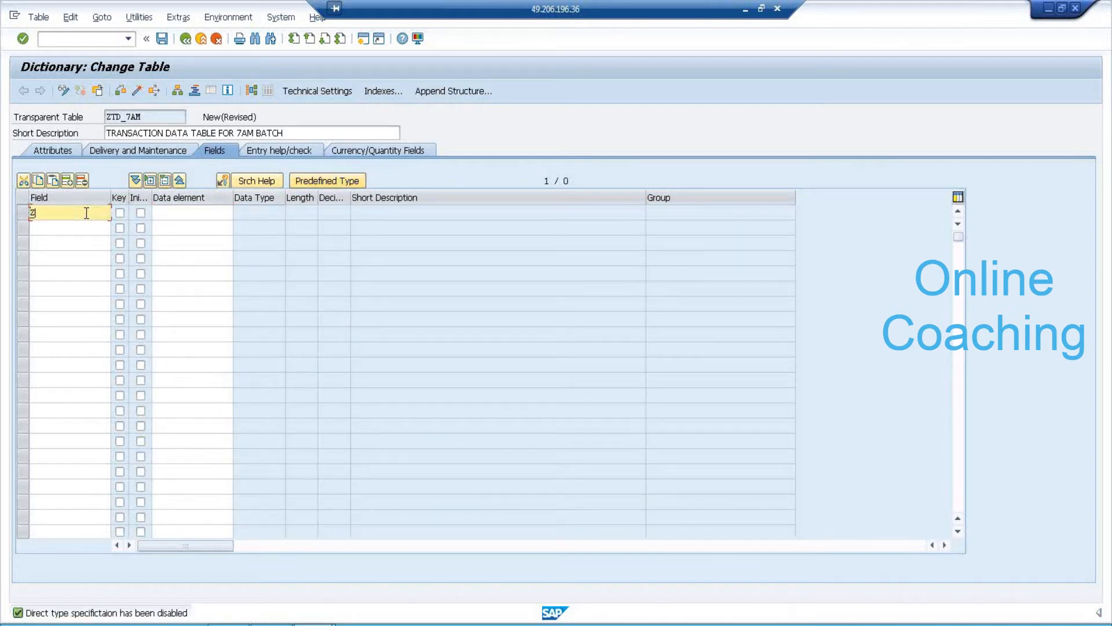
text(P)
text(II)
key(Tab)
key(Tab)
key(Tab)
text(Z)
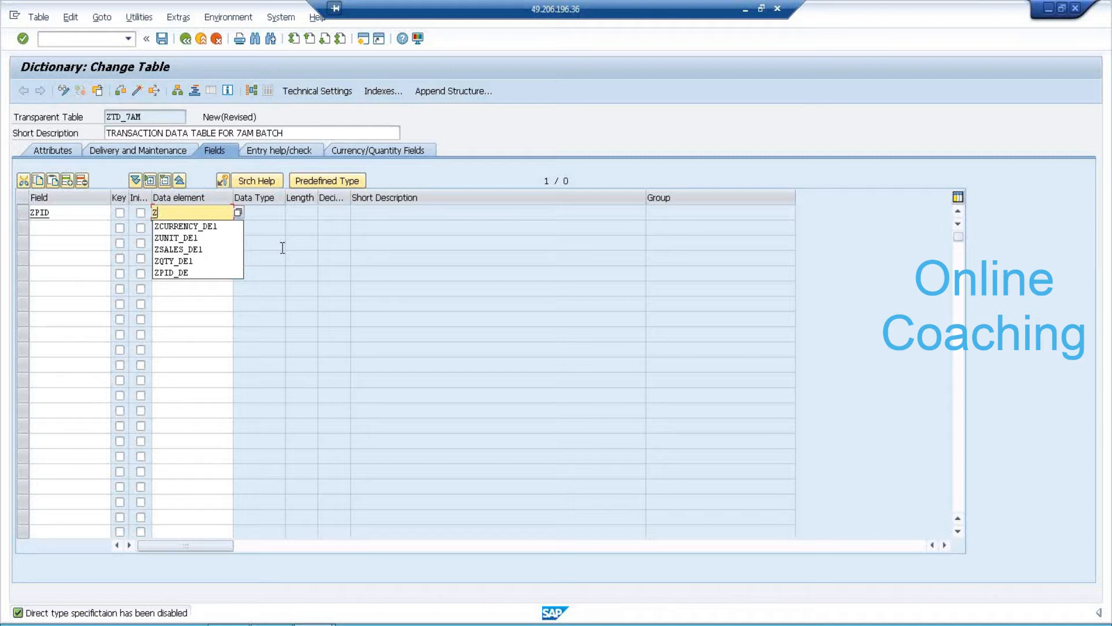
click(270, 215)
click(296, 212)
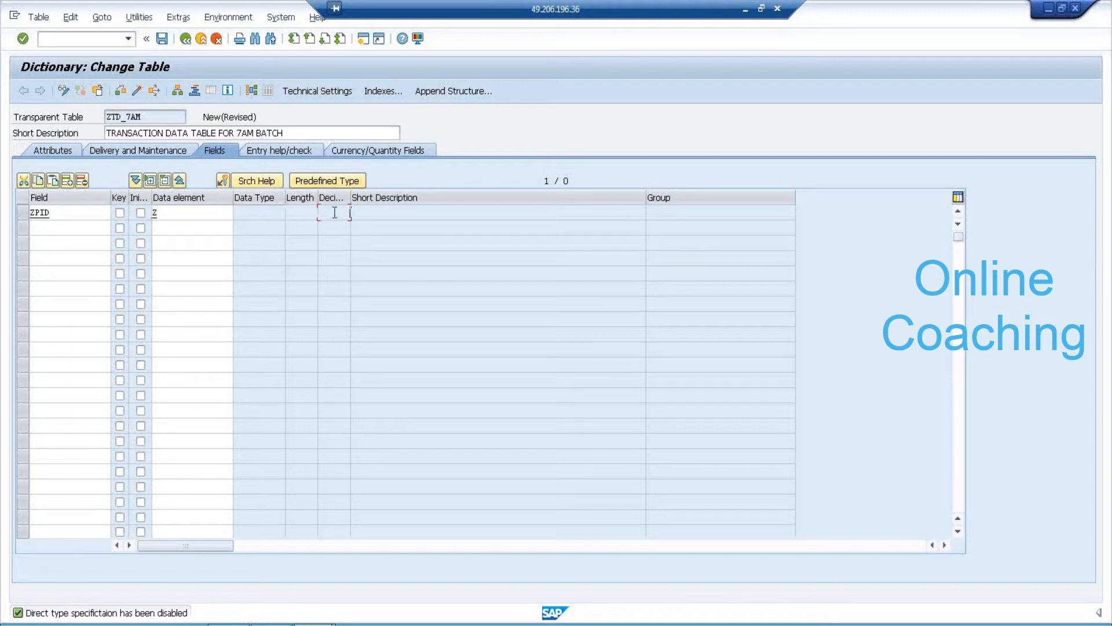
click(267, 211)
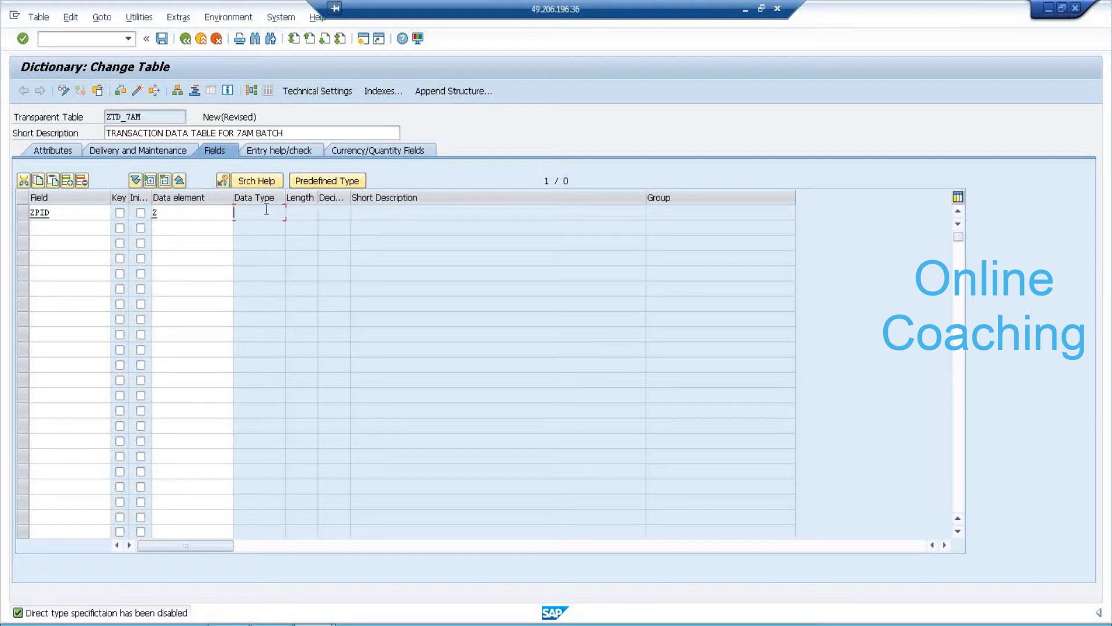
click(201, 214)
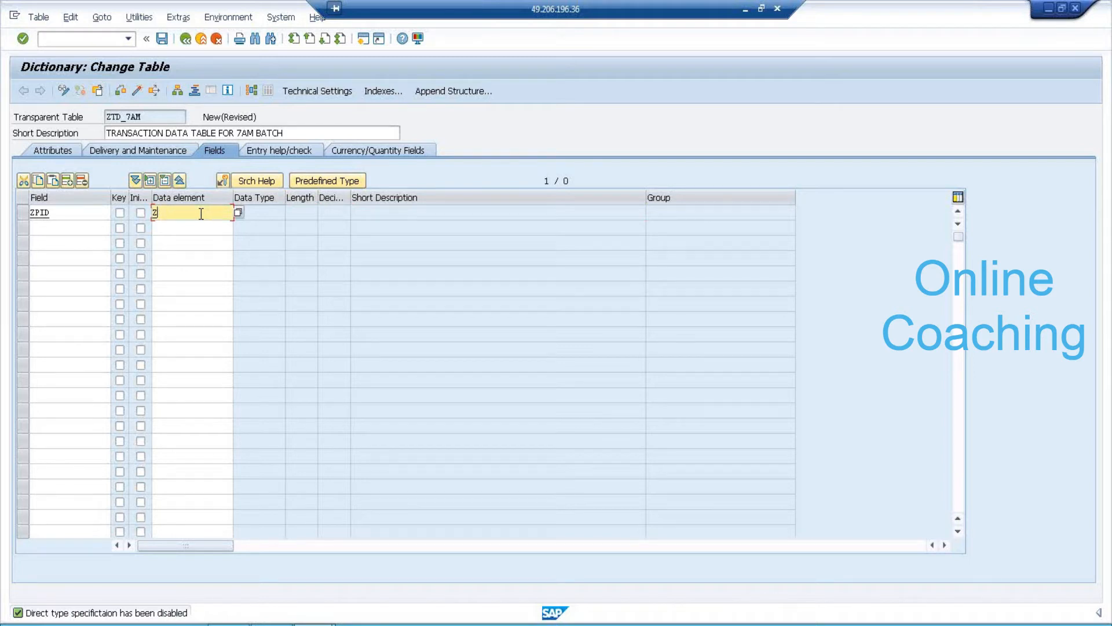
text(PID)
key(BackSpace)
key(BackSpace)
key(BackSpace)
key(BackSpace)
Correct the field name to ZPID7, assign data element ZPID7_DE, and navigate to it.
click(98, 214)
text(7)
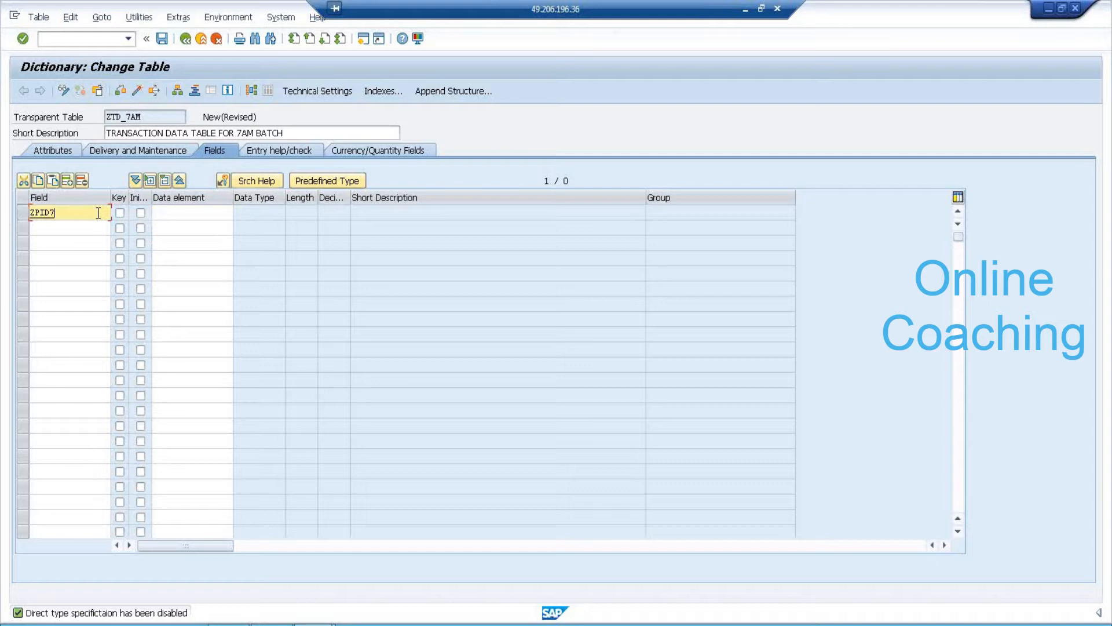
click(175, 213)
text(ZPID)
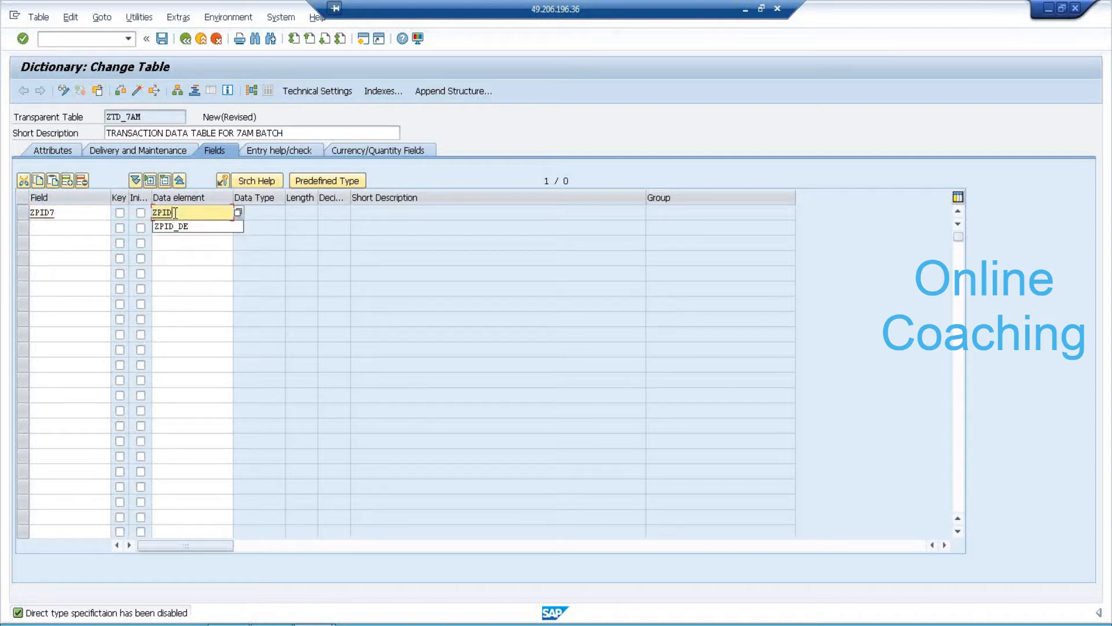
text(7_DE)
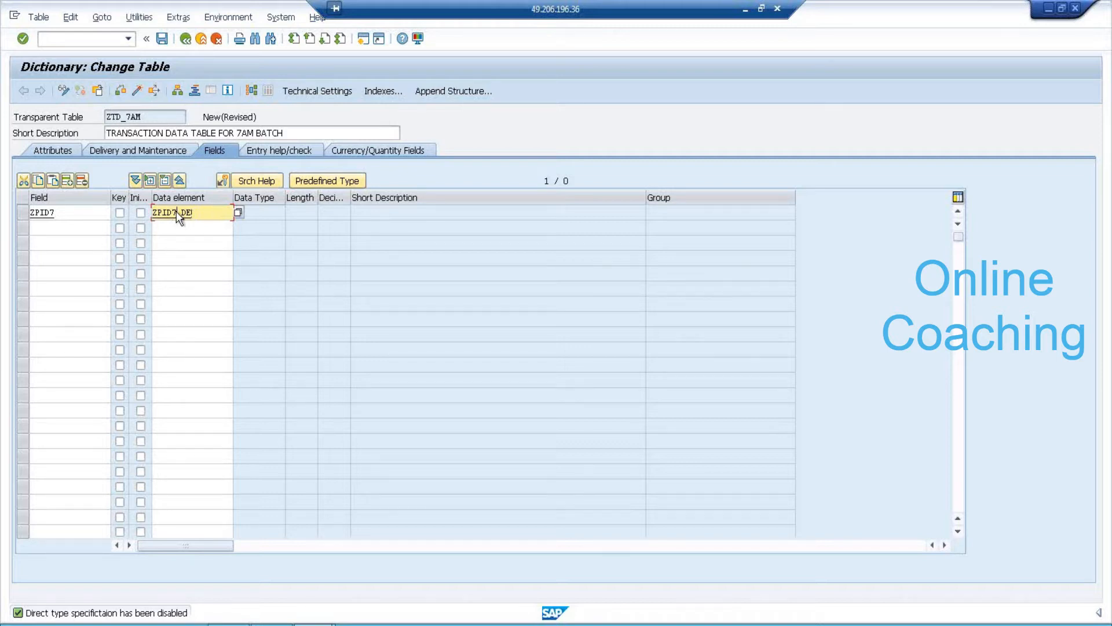
key(F3)
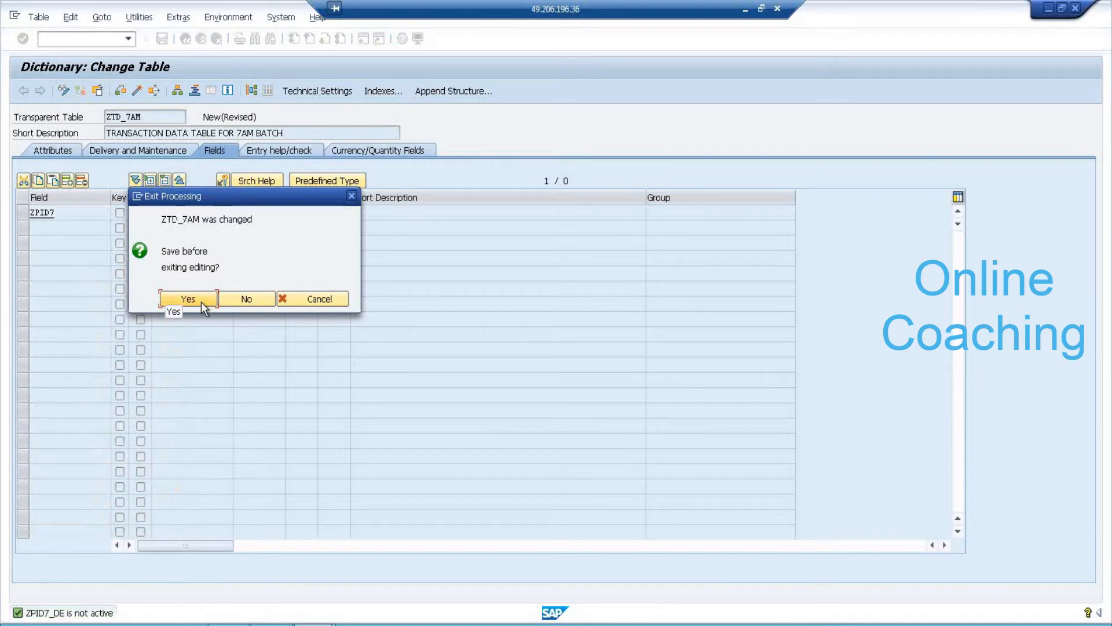
Agree to save the table and try package ZPACK_830, which is repeatedly rejected as nonexistent.
click(201, 301)
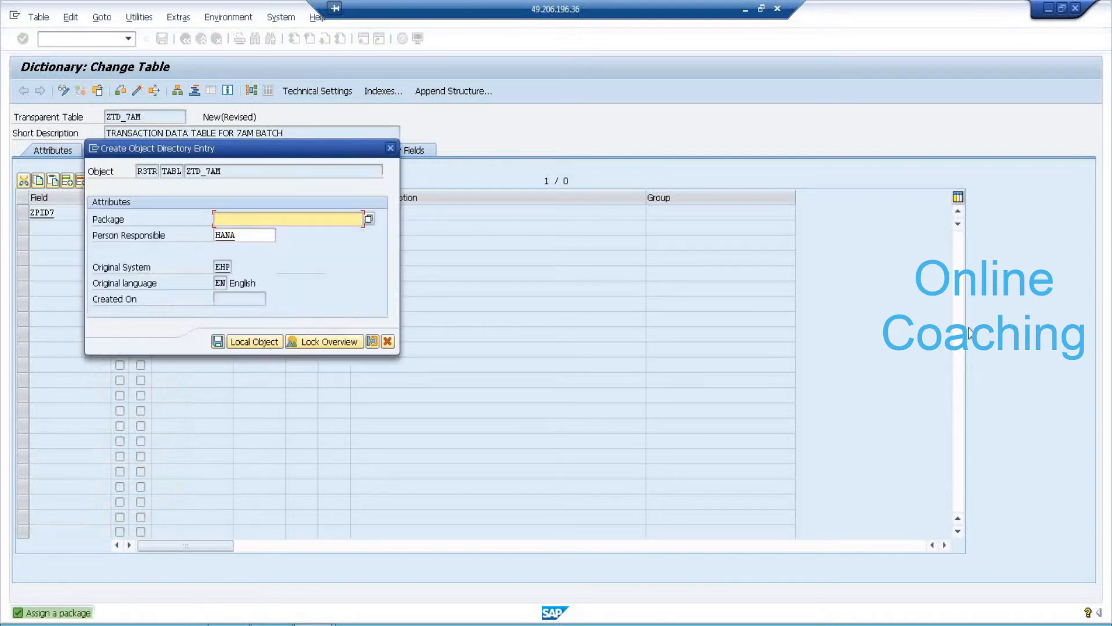
text(Z)
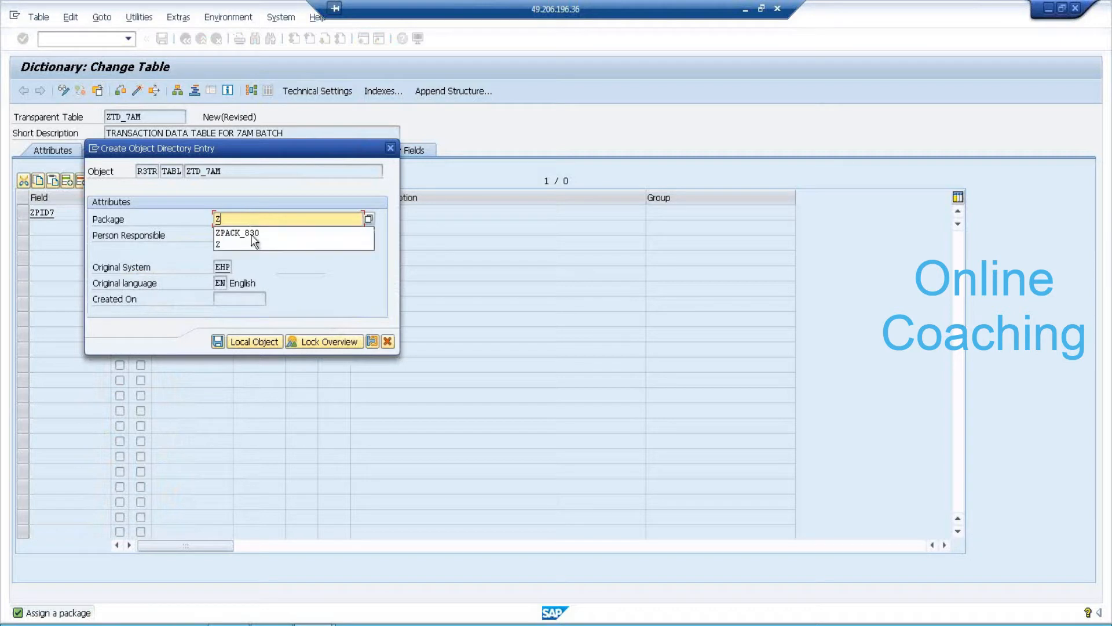
click(249, 233)
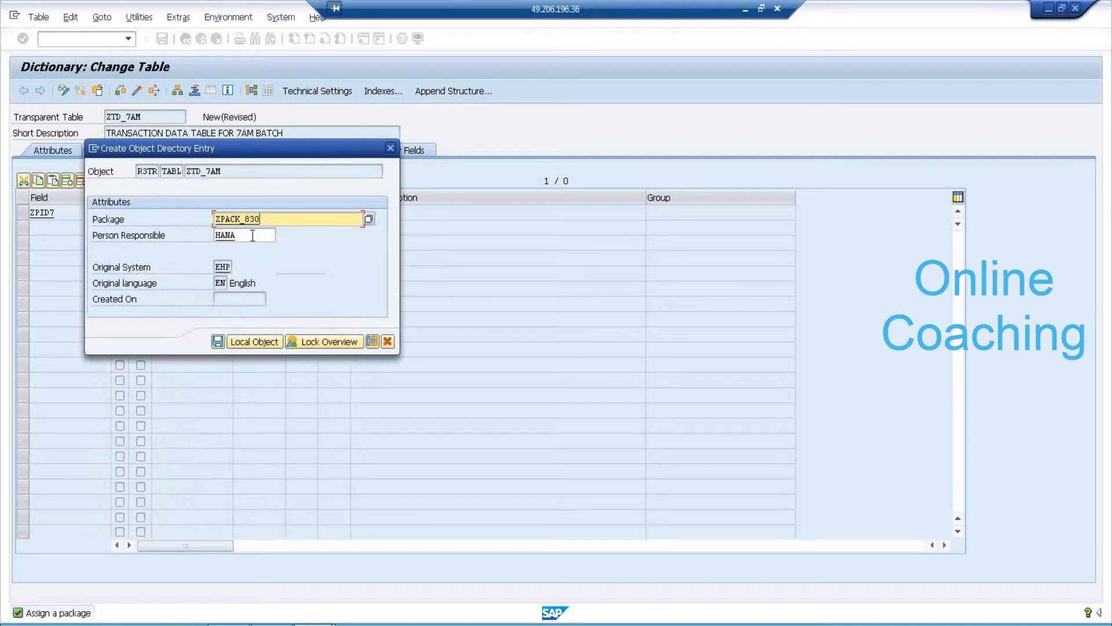
click(220, 341)
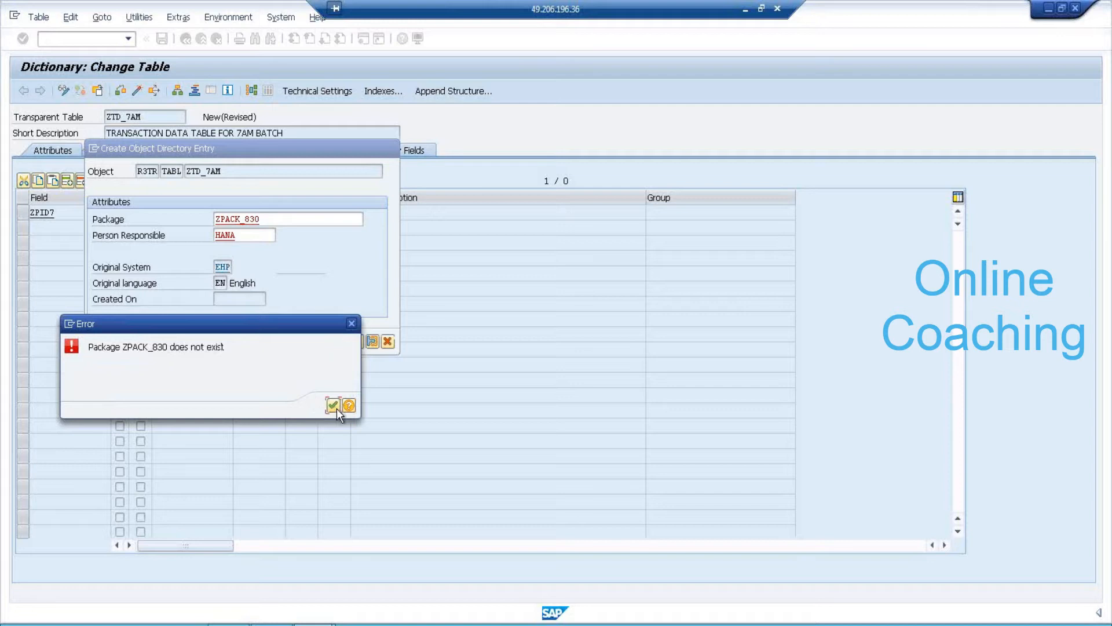
click(333, 406)
click(220, 342)
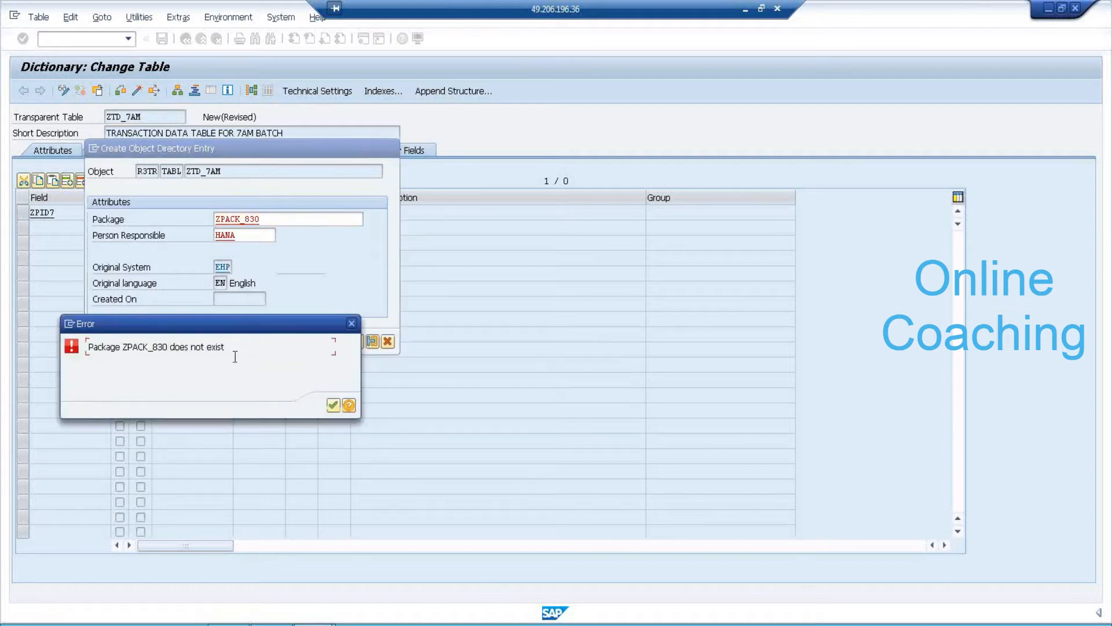
click(333, 405)
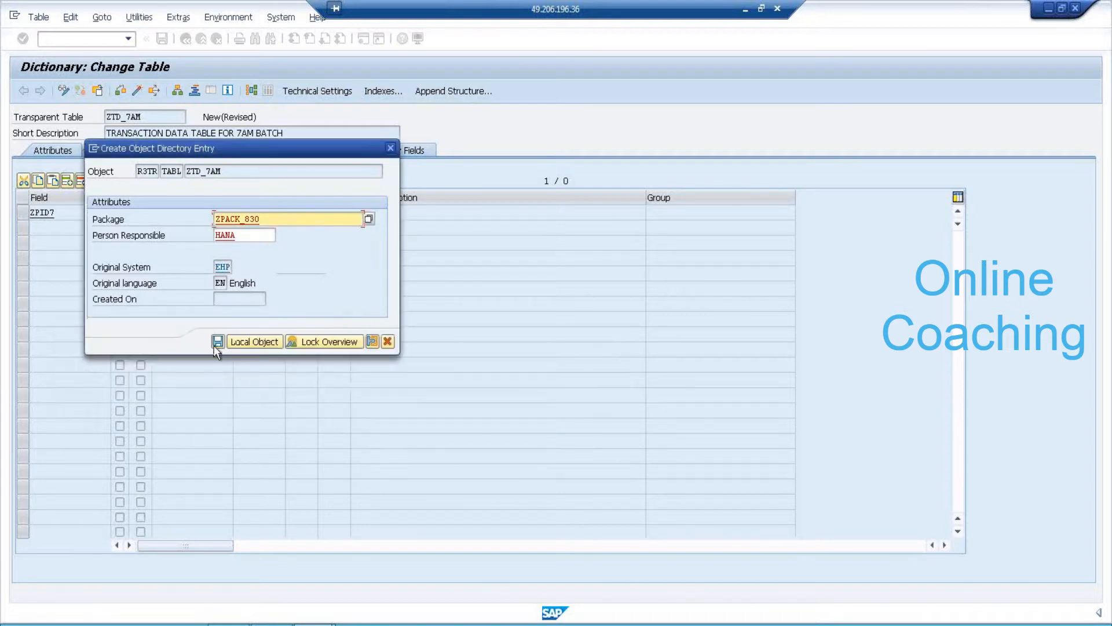
click(220, 341)
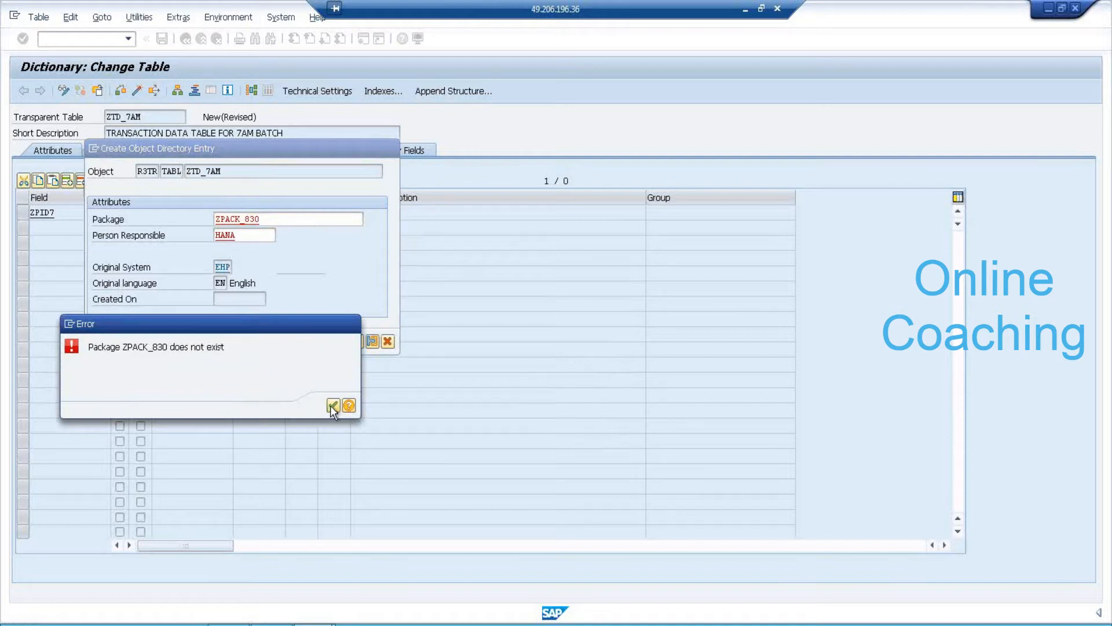
click(330, 405)
click(222, 344)
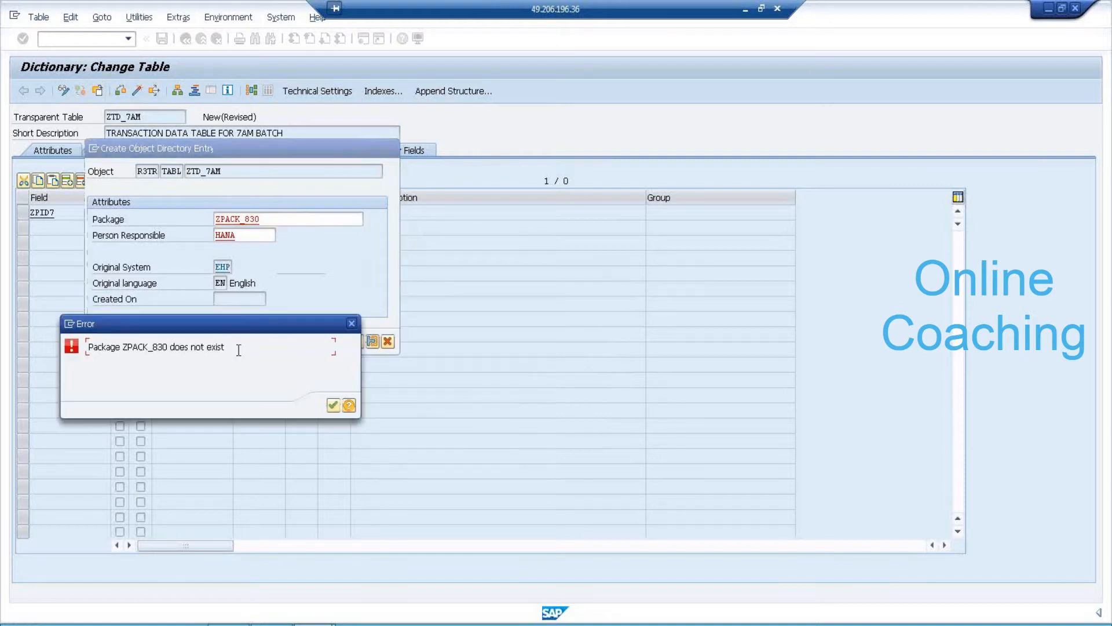
click(333, 406)
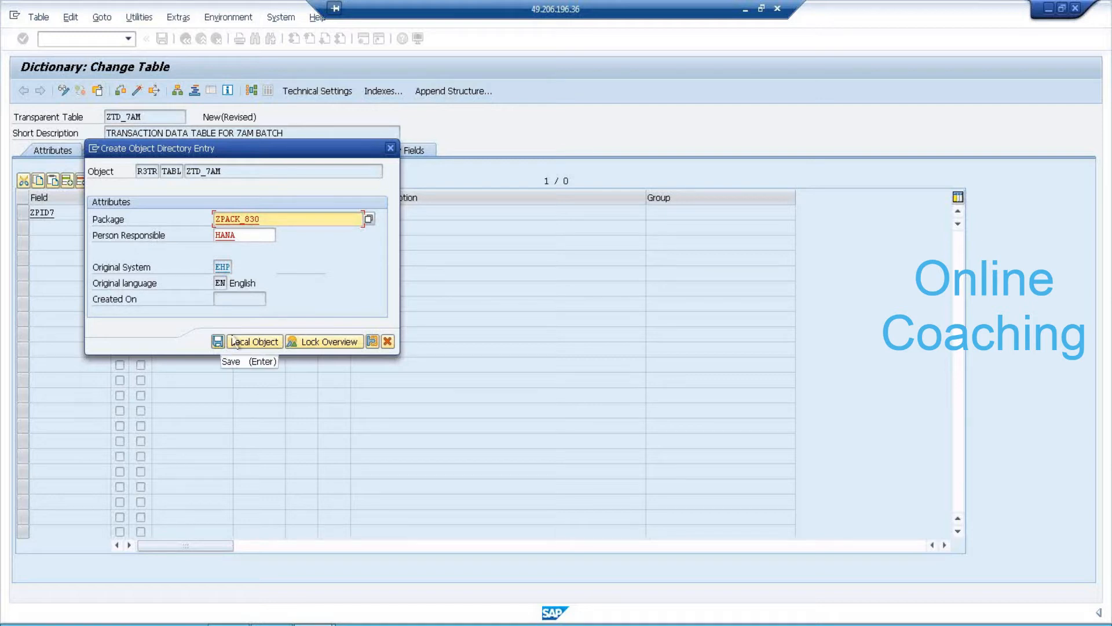
Try package ZPACK_7AM, then save the table as a local object instead.
click(307, 219)
key(BackSpace)
key(BackSpace)
key(BackSpace)
text(7AM)
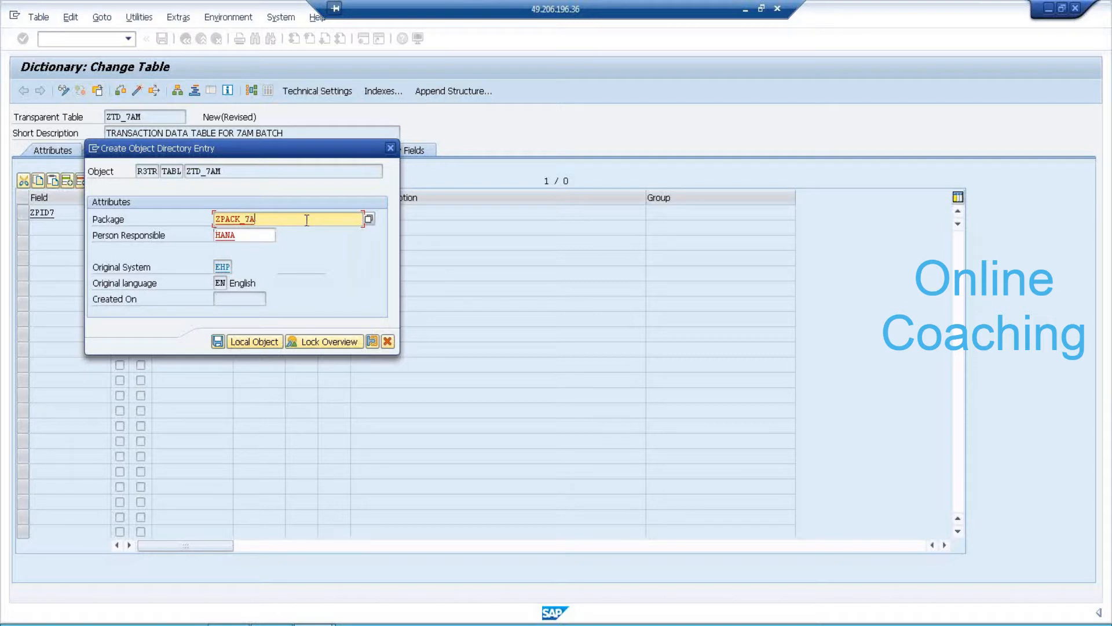
click(217, 343)
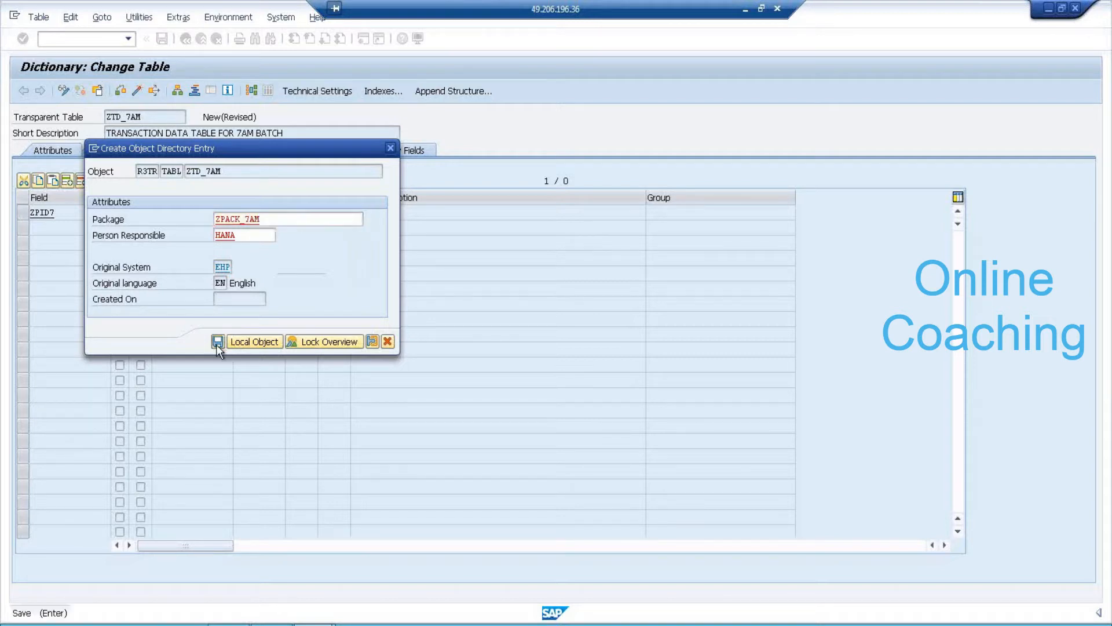
click(333, 406)
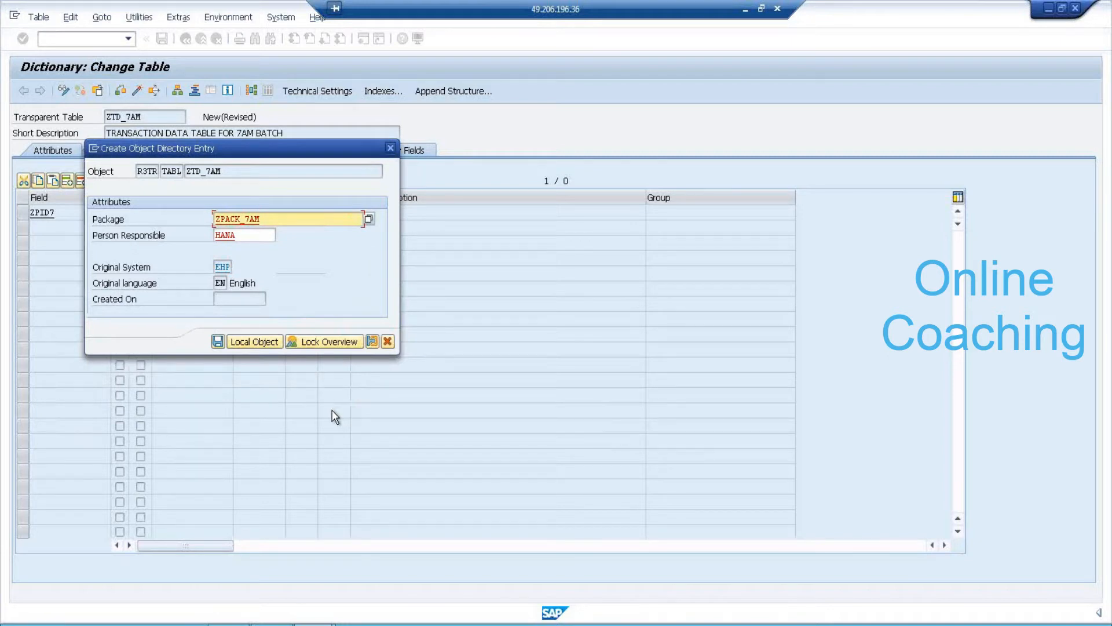
click(257, 341)
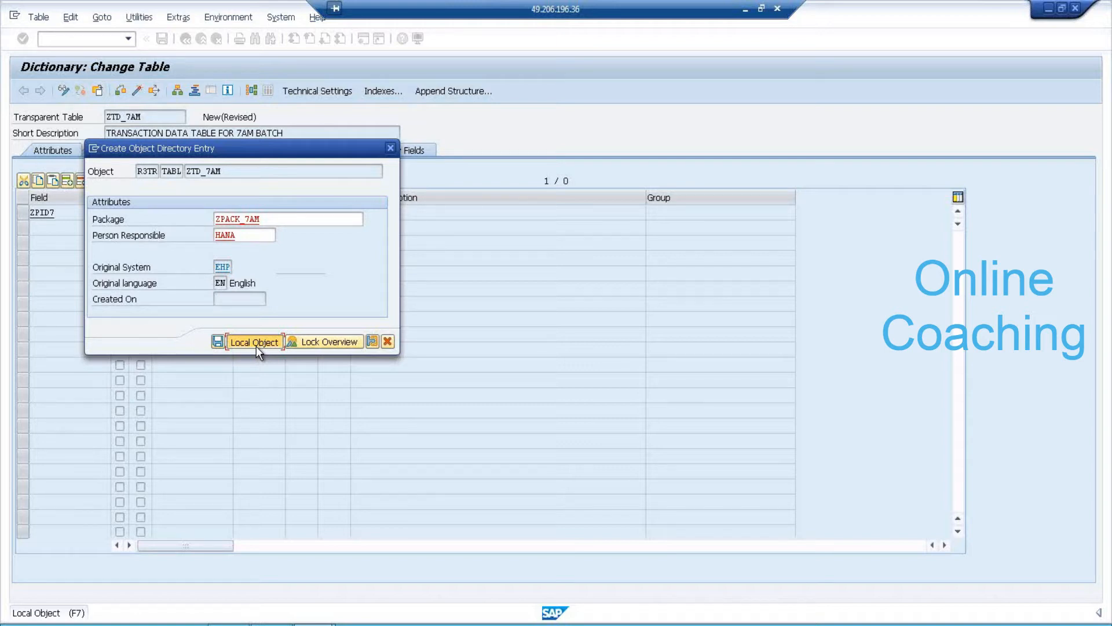
click(256, 342)
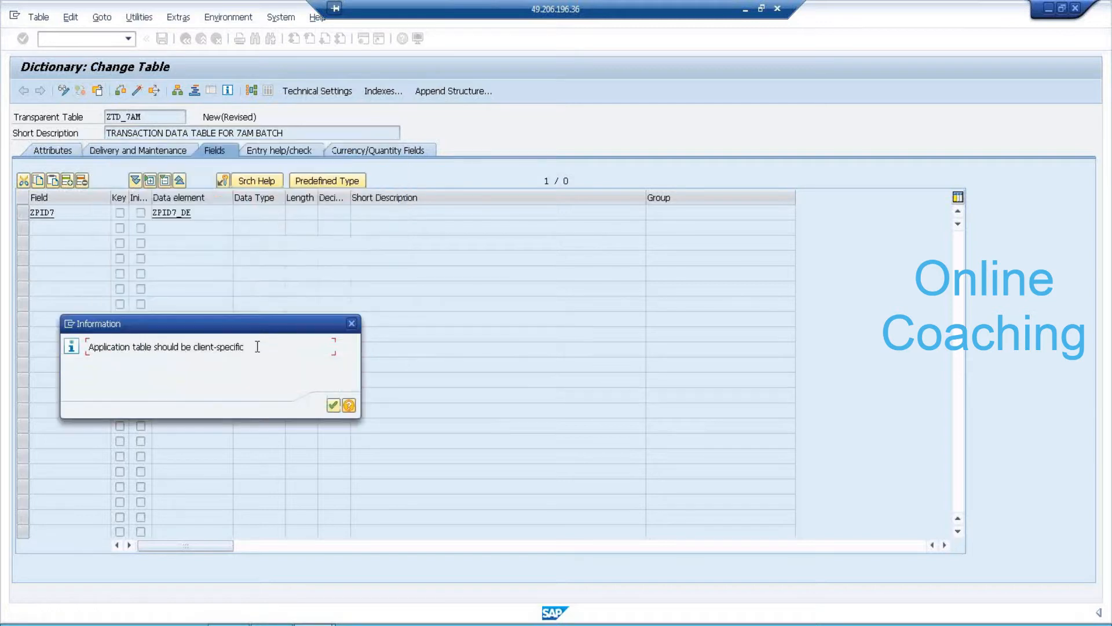
Create data element ZPID7_DE described 'PRODUCT ID DATA ELEMENT' with domain ZPID7_DM, then navigate to the domain.
click(332, 406)
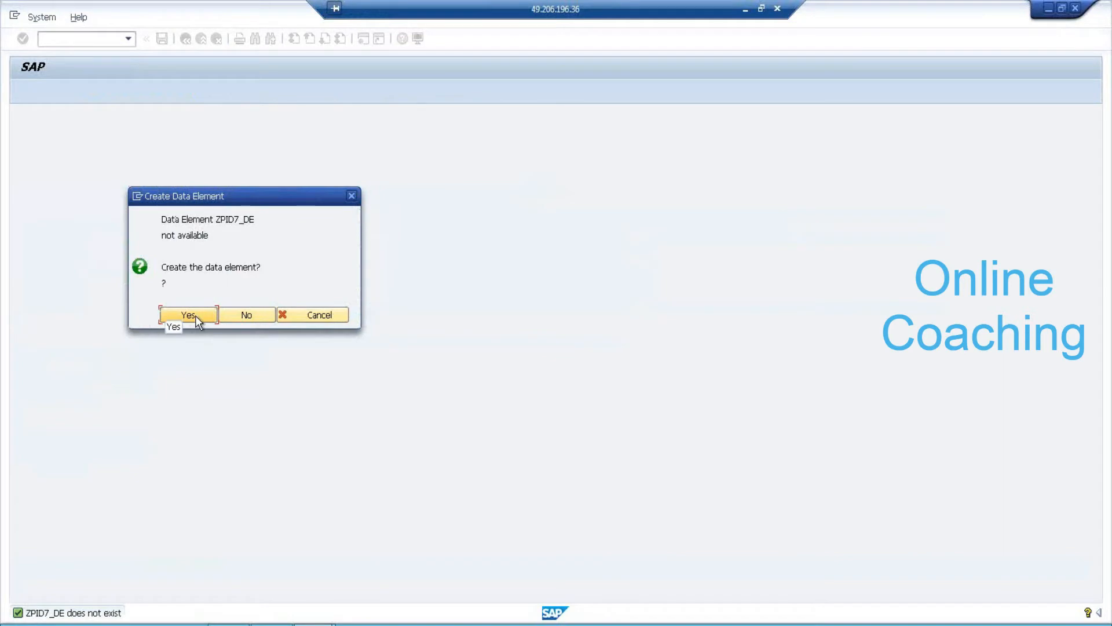
click(195, 317)
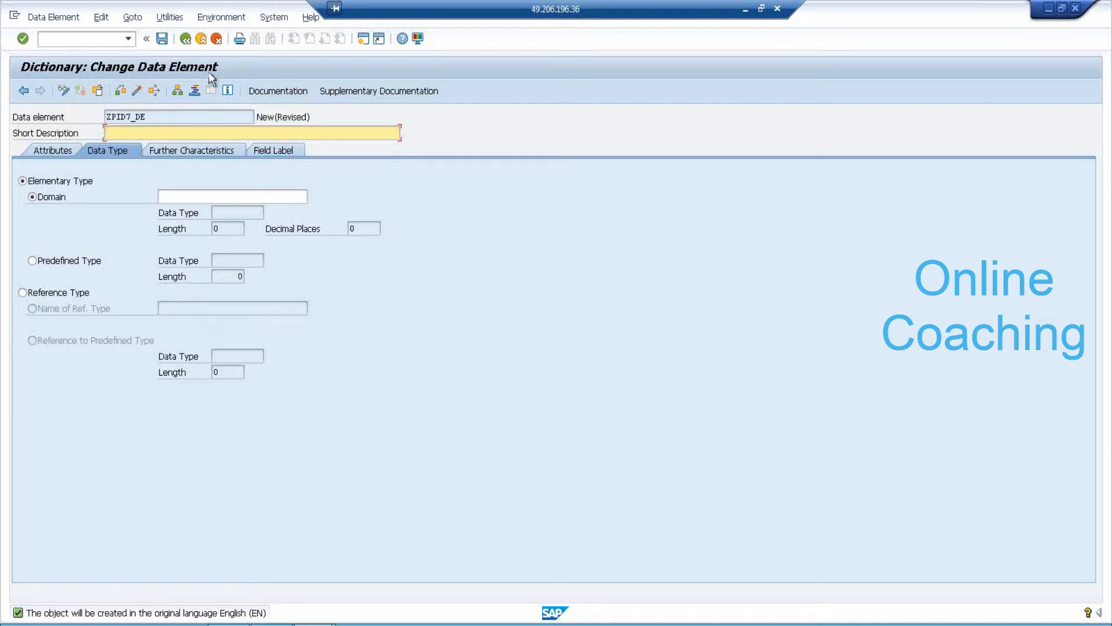
click(156, 133)
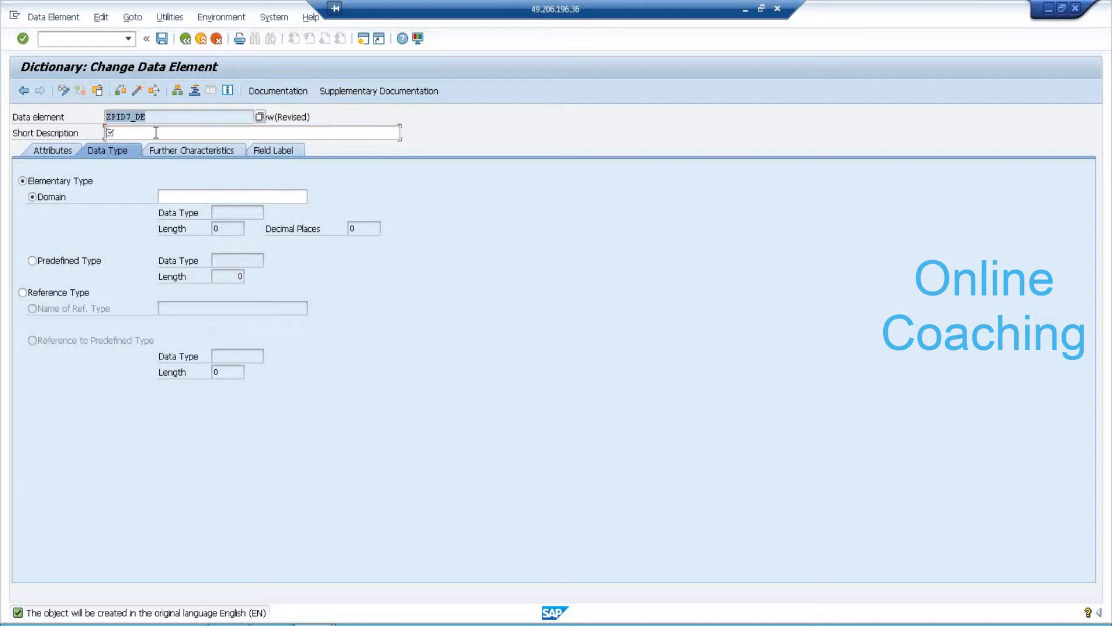
text(P)
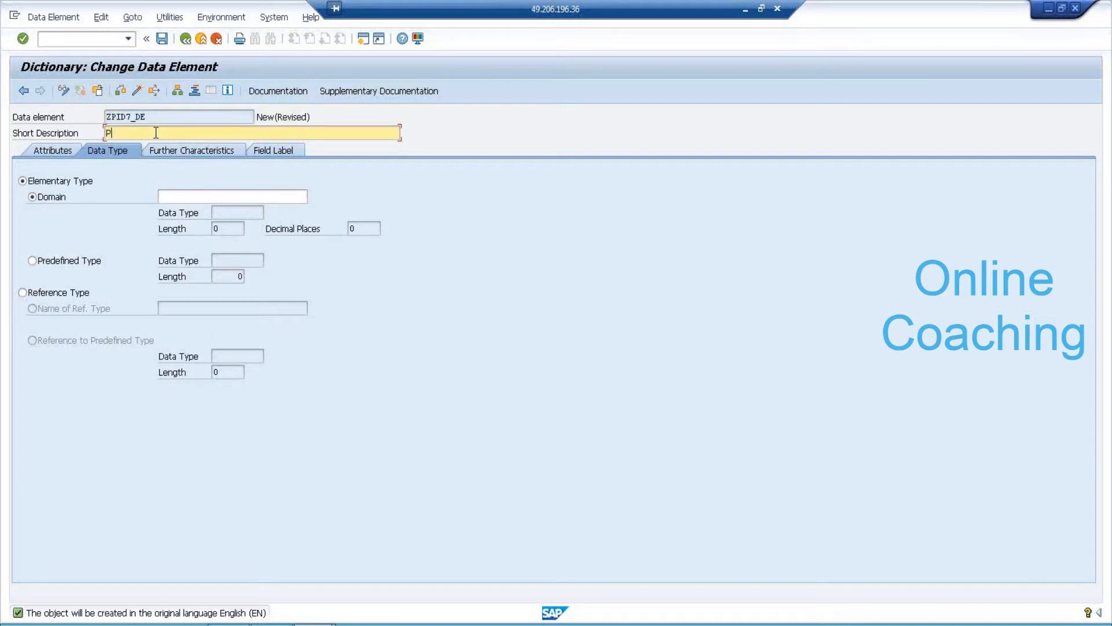
text(RODUCT ID DATA ELEMENT)
click(201, 191)
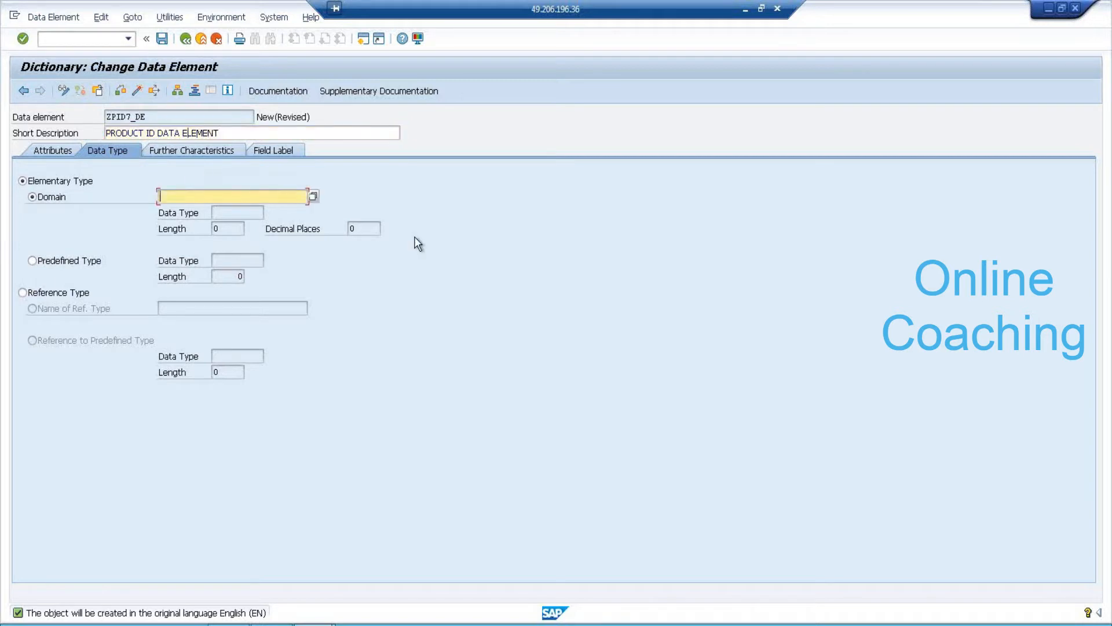
click(242, 213)
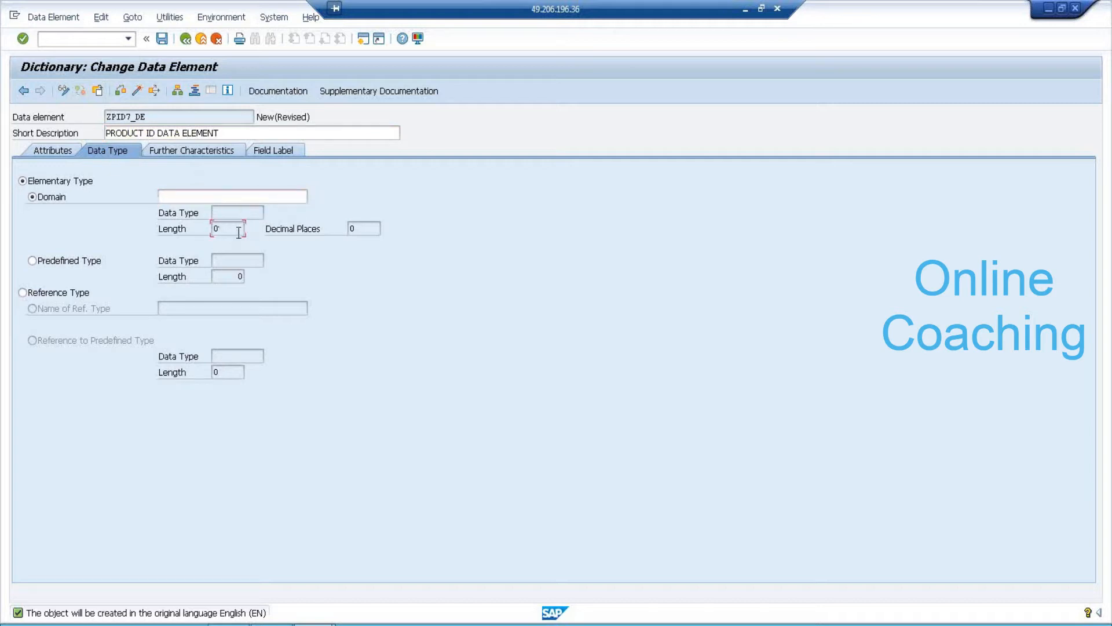
click(240, 197)
text(Z)
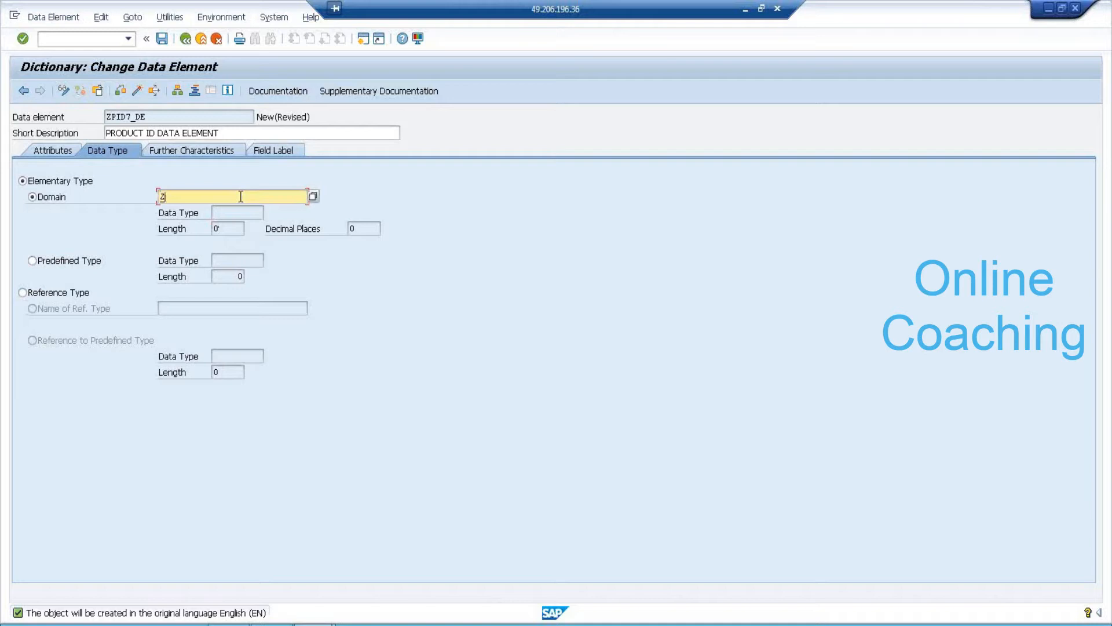
text(P)
text(F)
text(D7_DM)
double_click(186, 197)
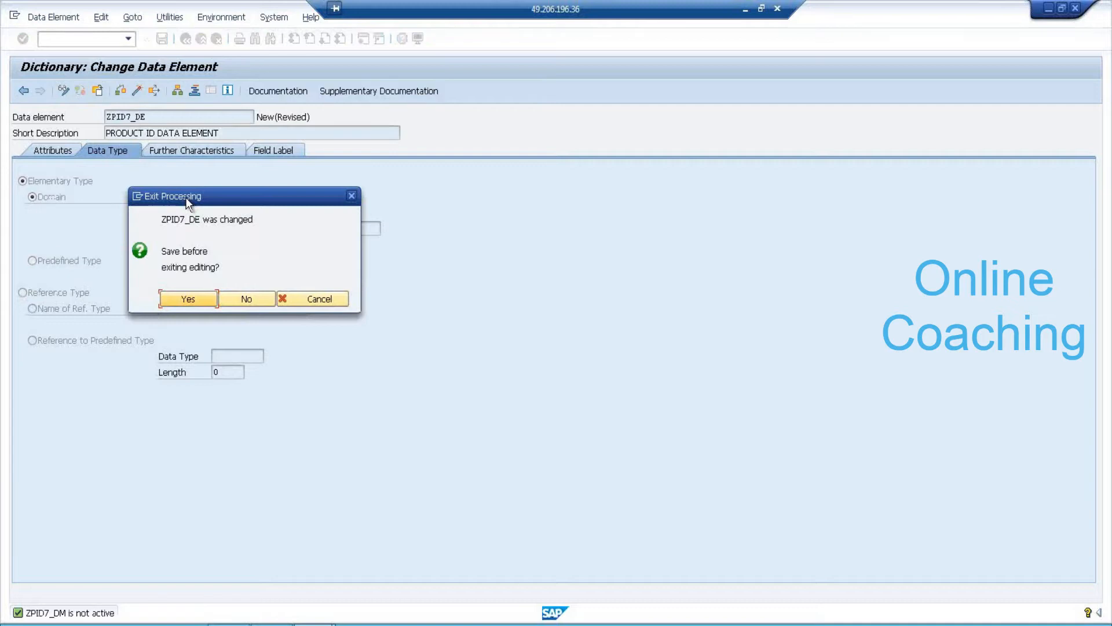
Save data element ZPID7_DE as a local object and agree to create domain ZPID7_DM.
click(202, 302)
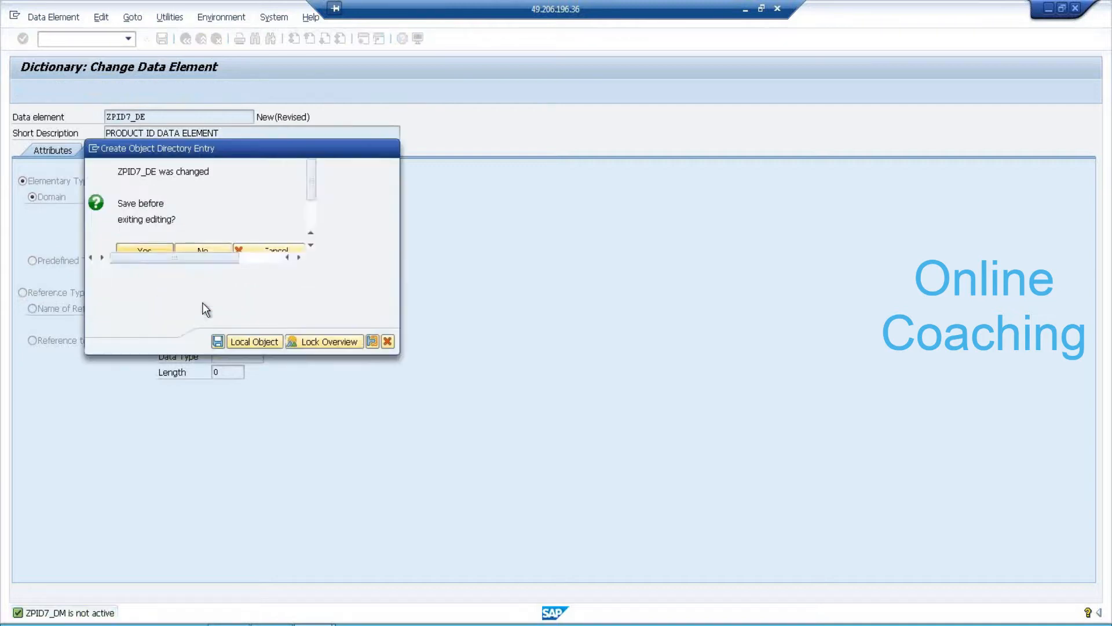
click(246, 341)
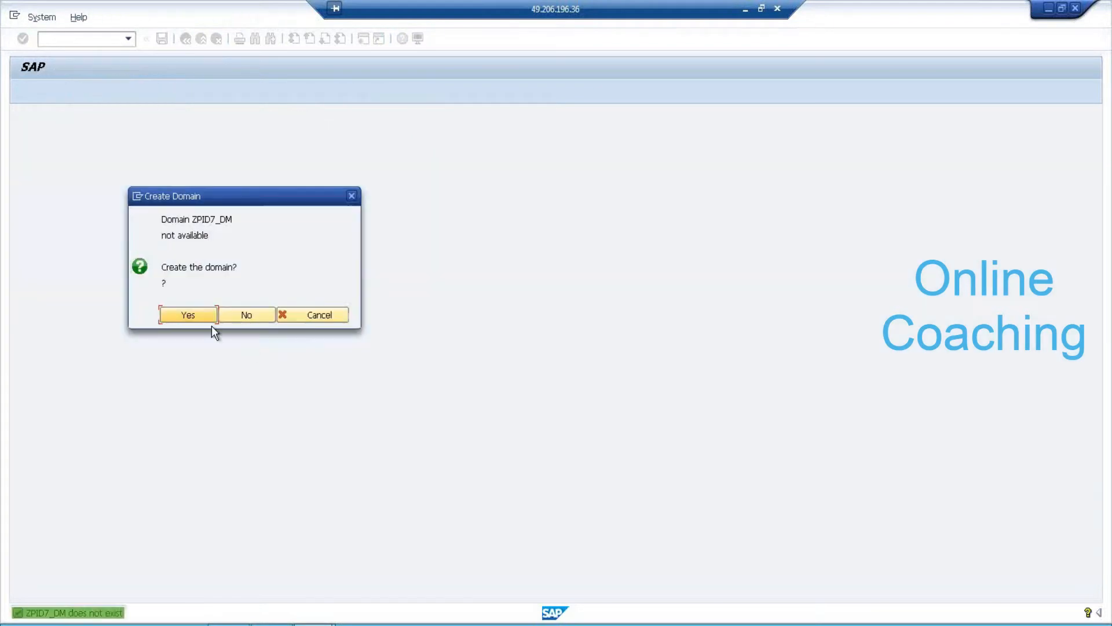
click(204, 321)
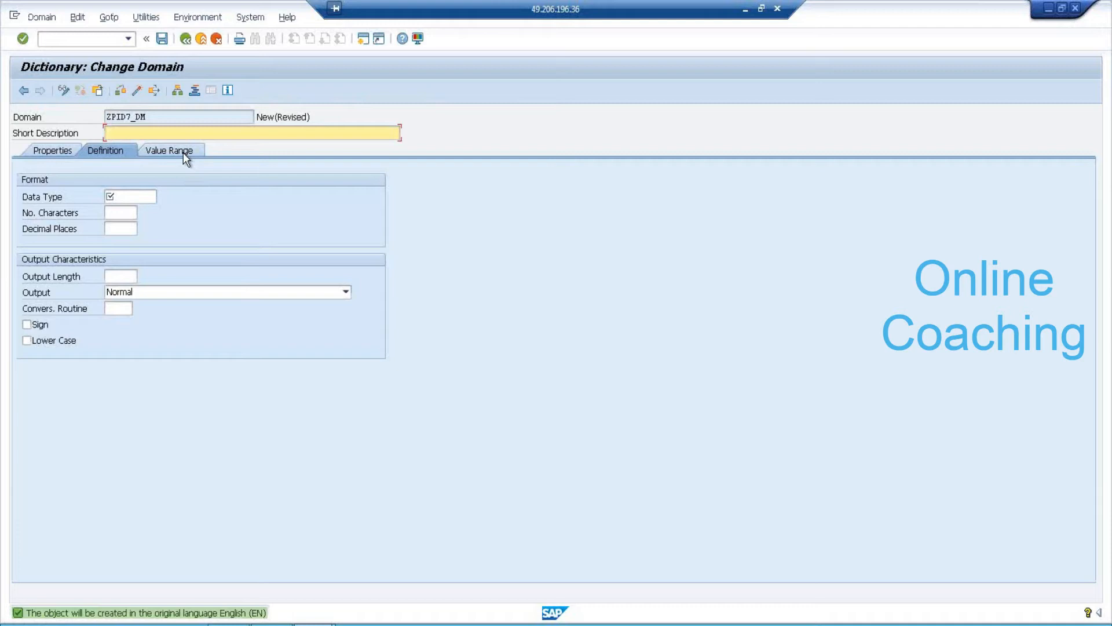
Define domain ZPID7_DM as 'PRODUCT ID', CHAR with 5 characters, and save it locally.
text(PRODUCT ID)
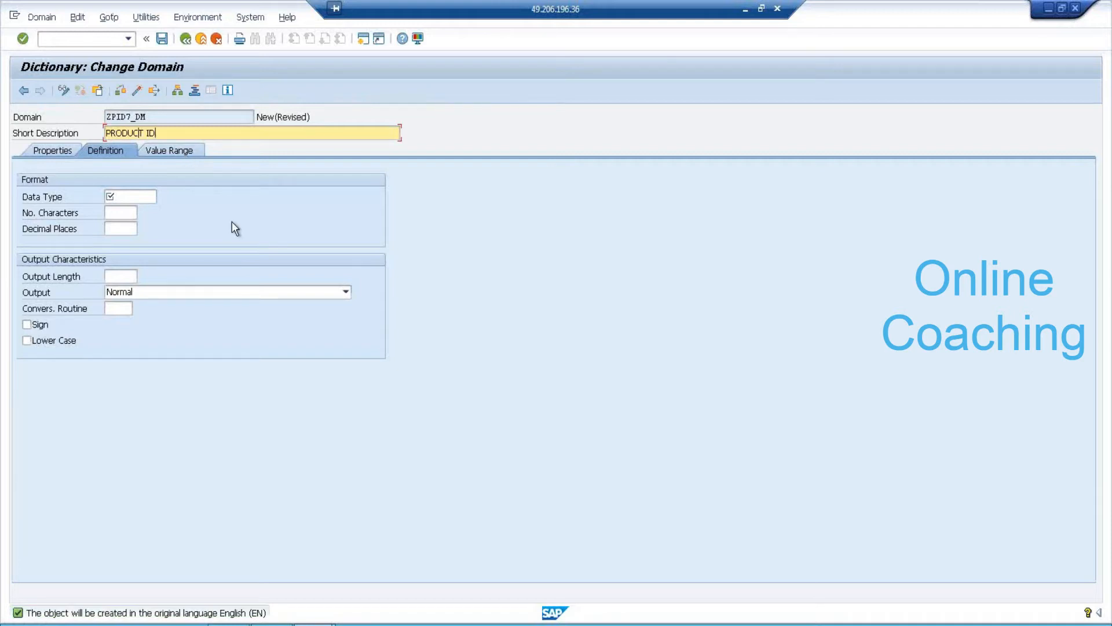
click(145, 196)
text(CHAR)
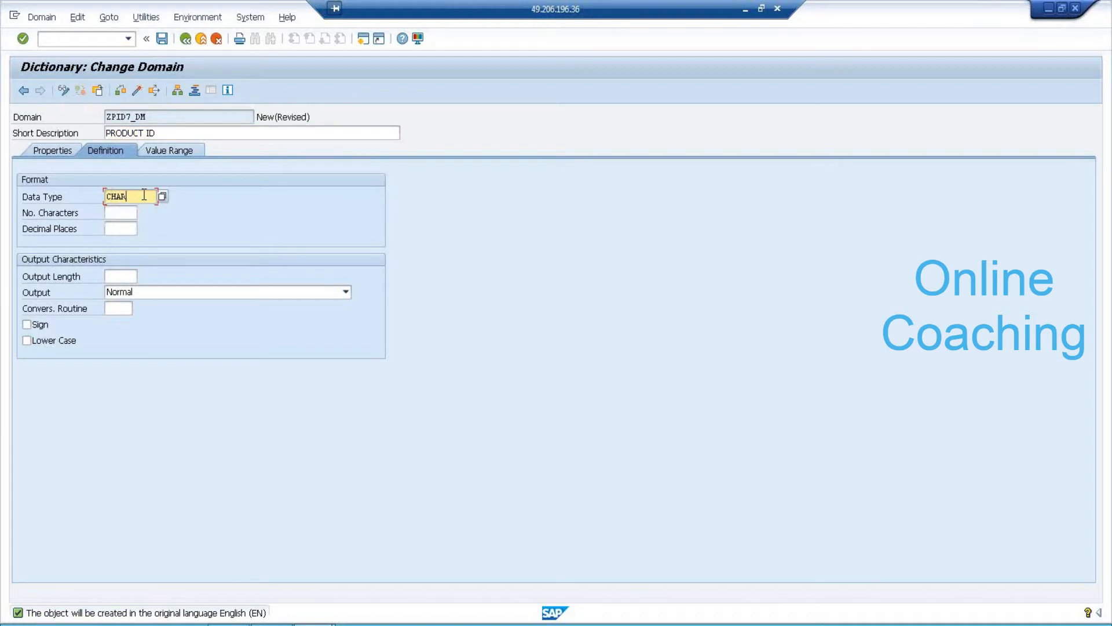
key(BackSpace)
key(BackSpace)
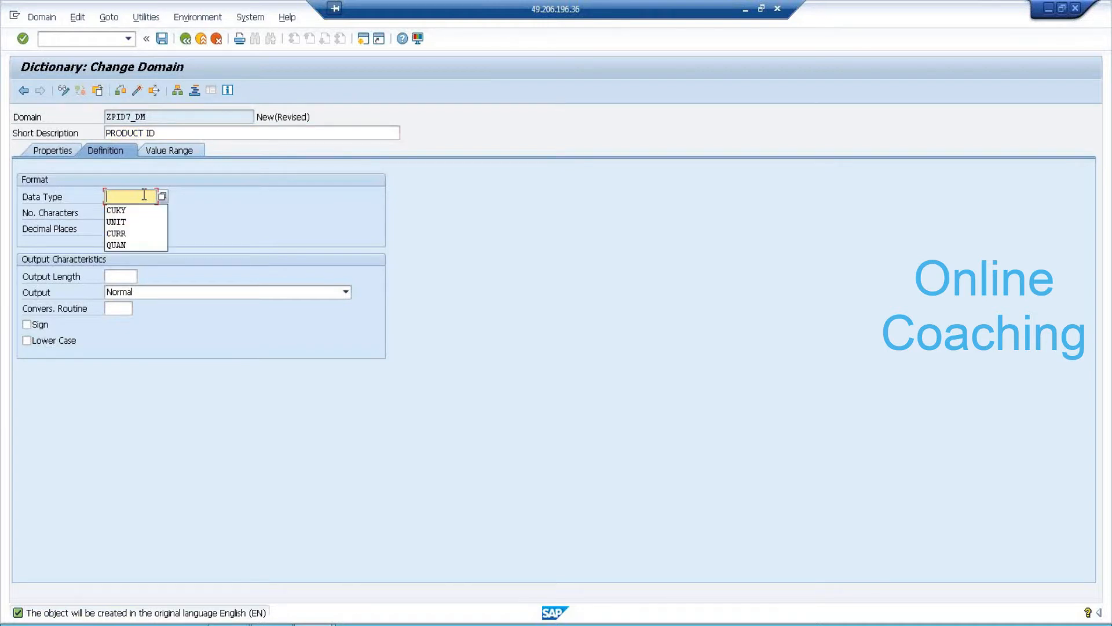
text(C)
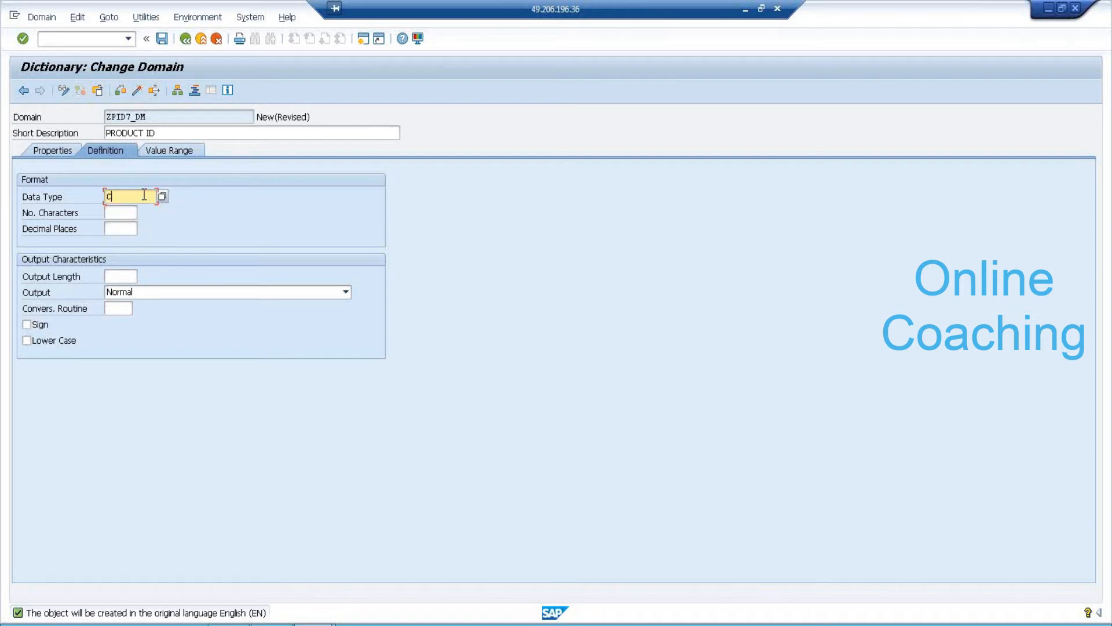
text(har)
key(Return)
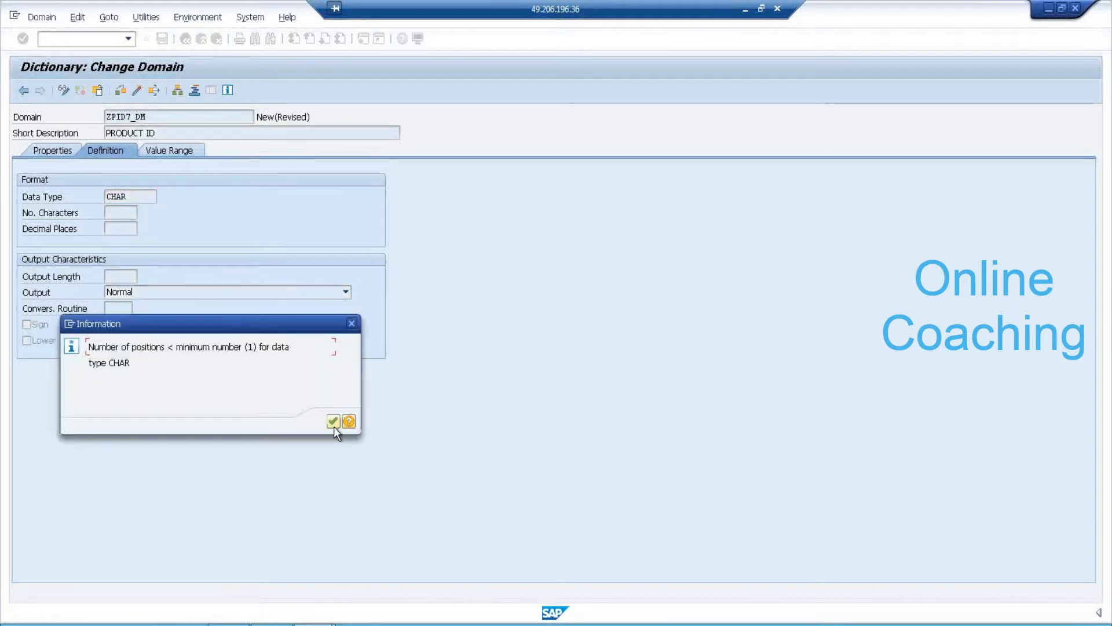
click(333, 421)
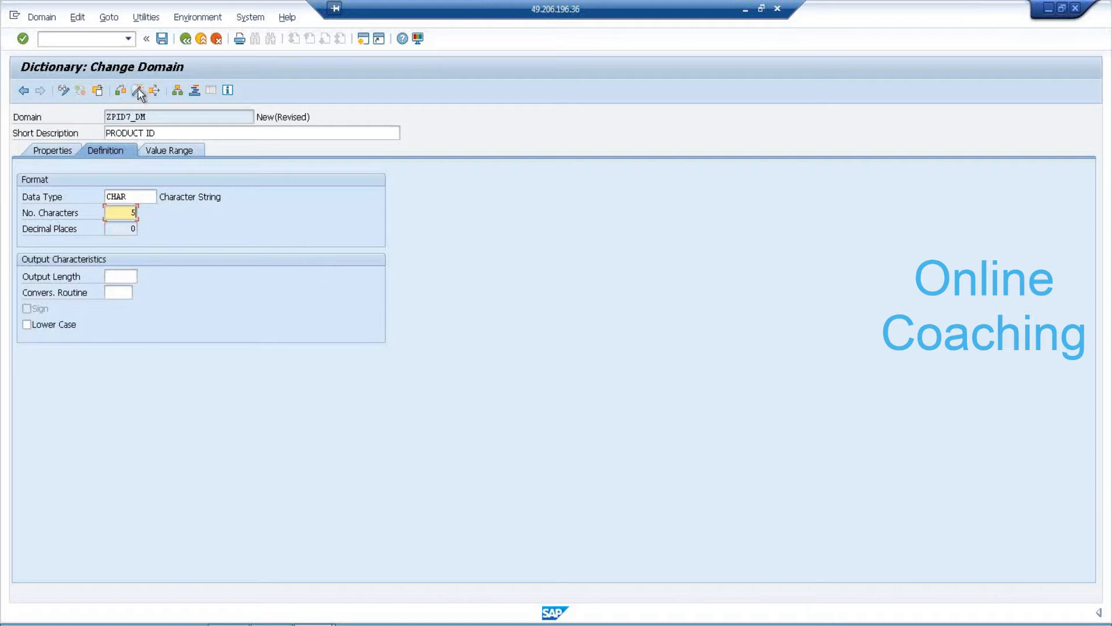
click(163, 41)
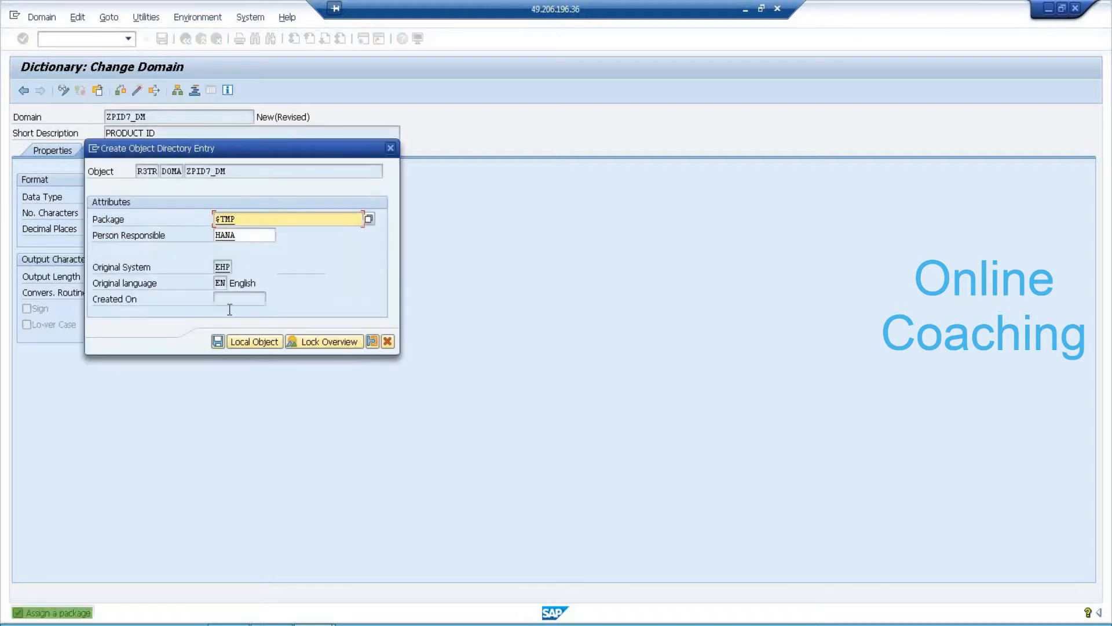
click(239, 342)
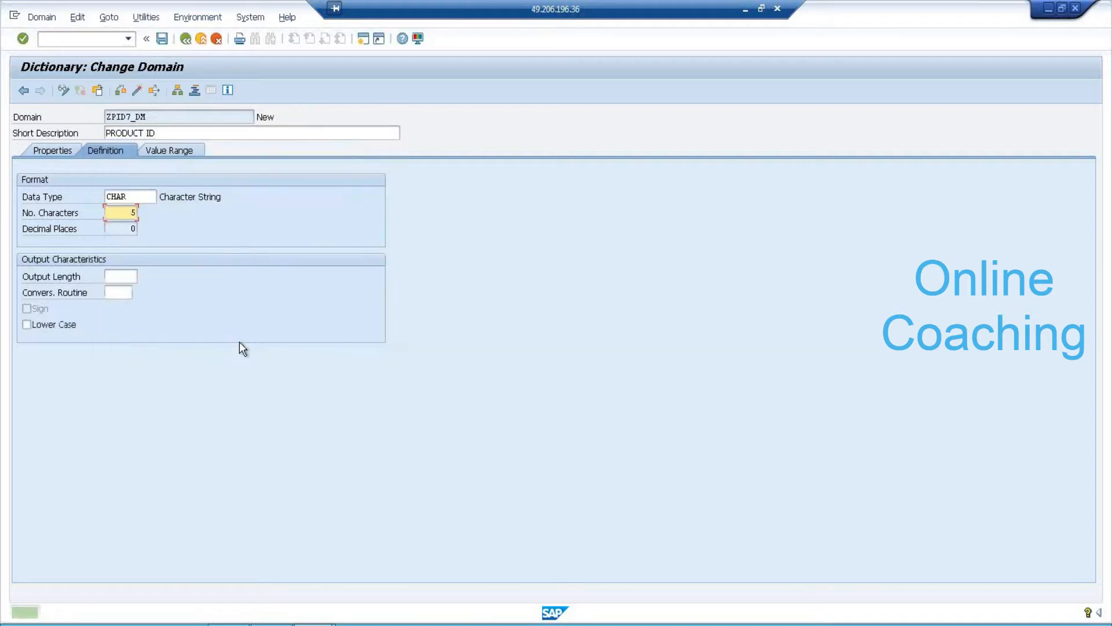
Activate domain ZPID7_DM.
click(134, 90)
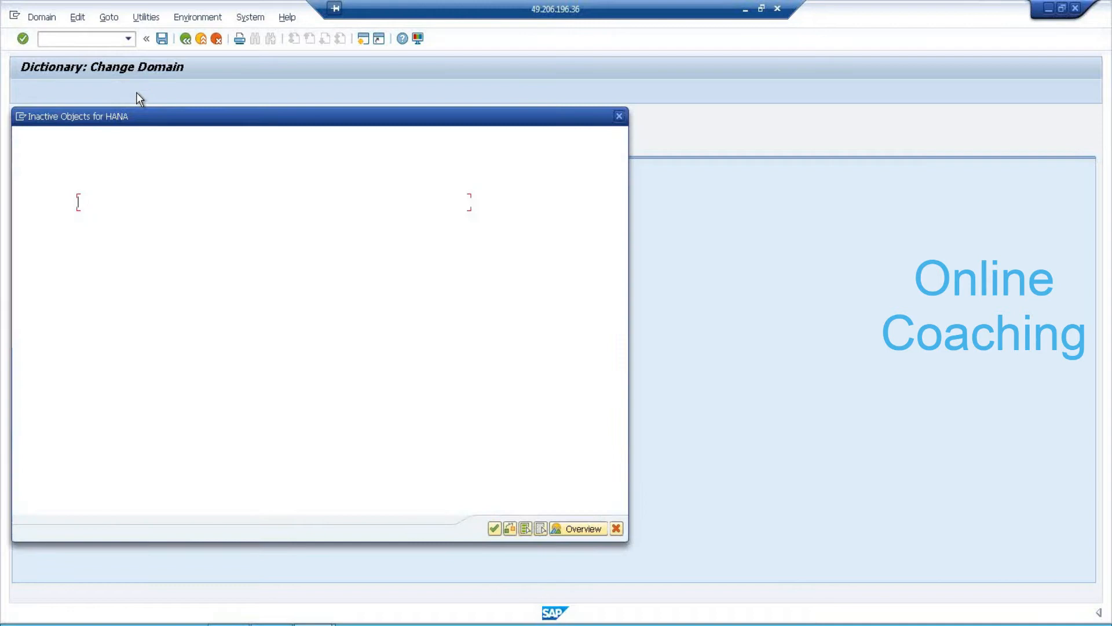
drag(202, 116, 381, 24)
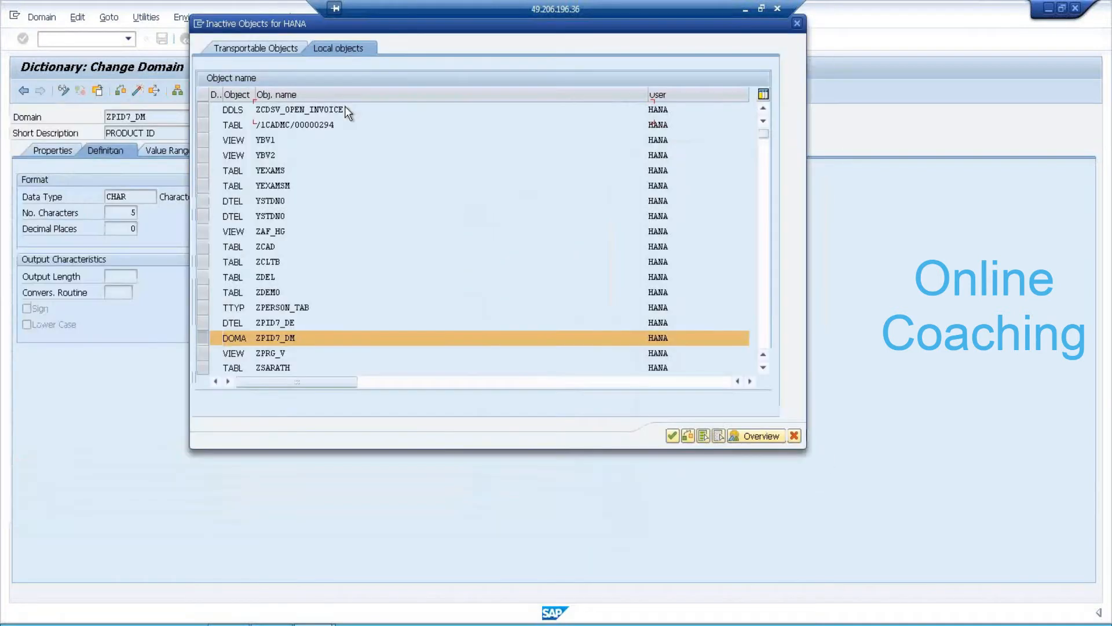
click(672, 436)
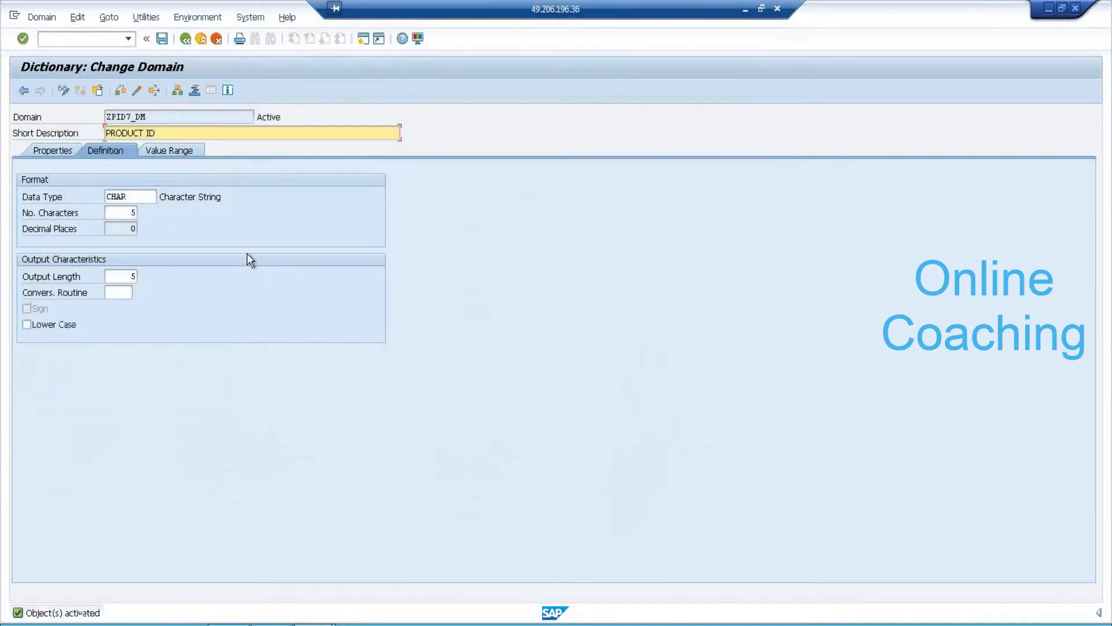
Save and activate data element ZPID7_DE, then return to the ZTD_7AM field list.
click(186, 38)
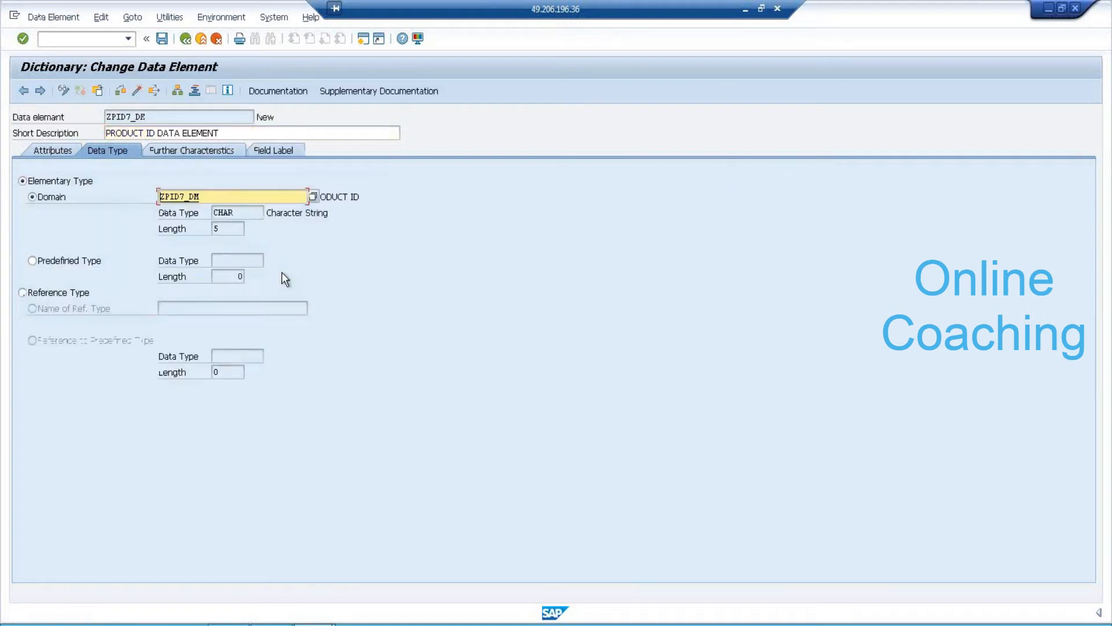
click(162, 39)
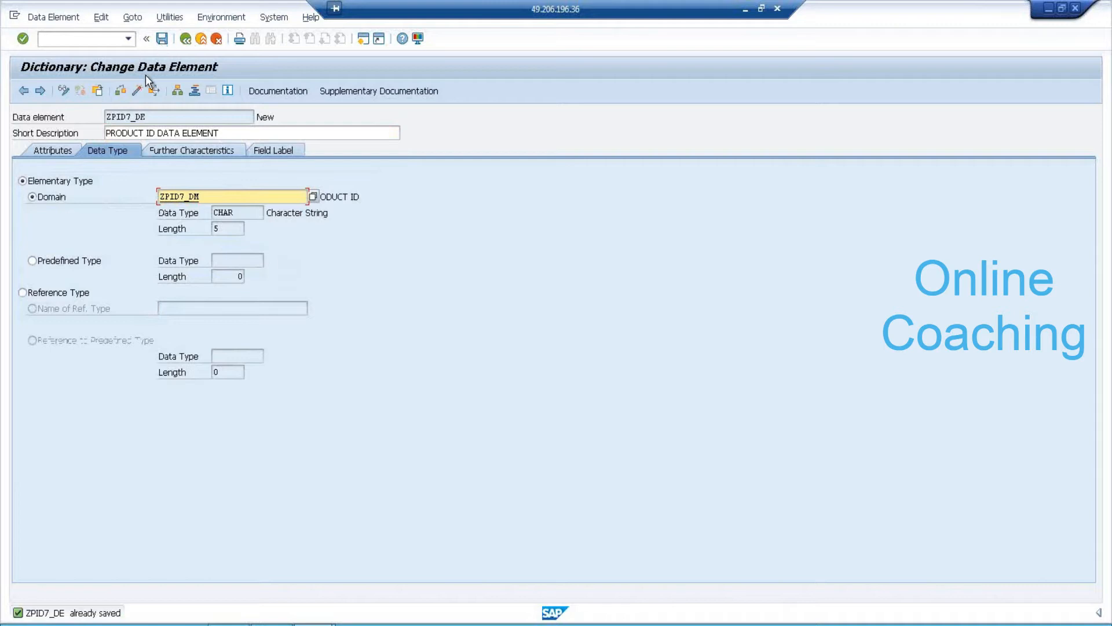
click(137, 91)
drag(224, 115, 467, 50)
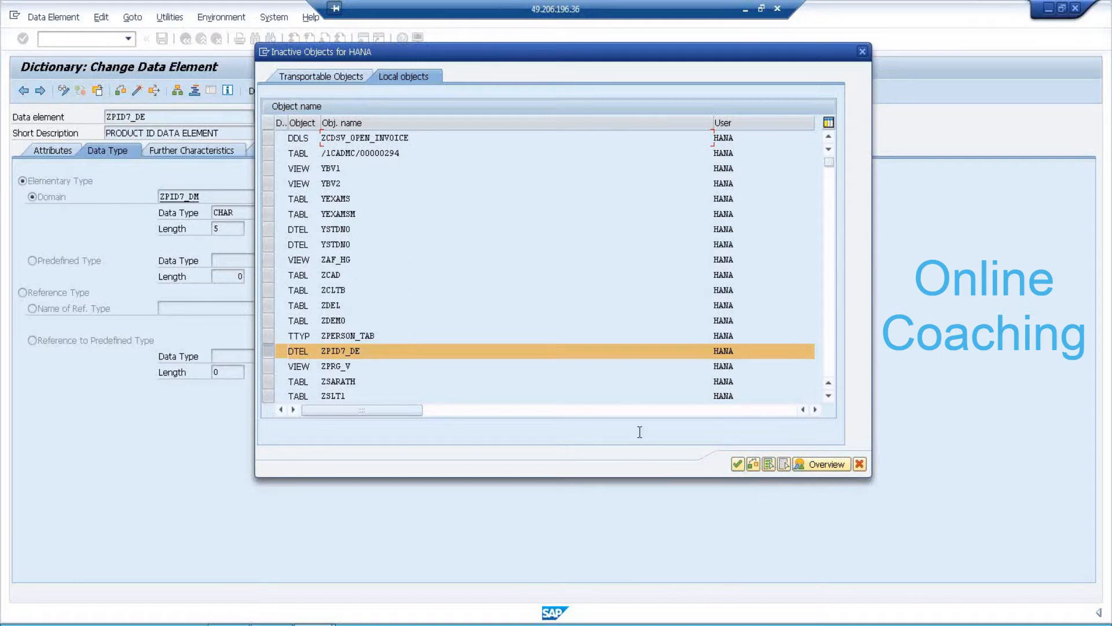
click(737, 464)
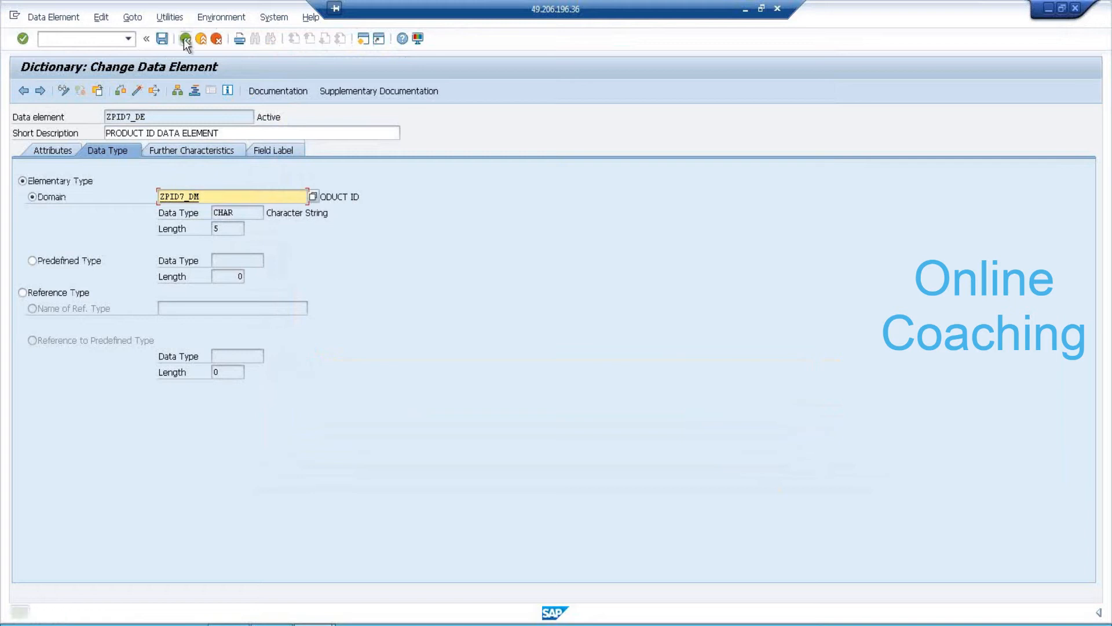
click(184, 40)
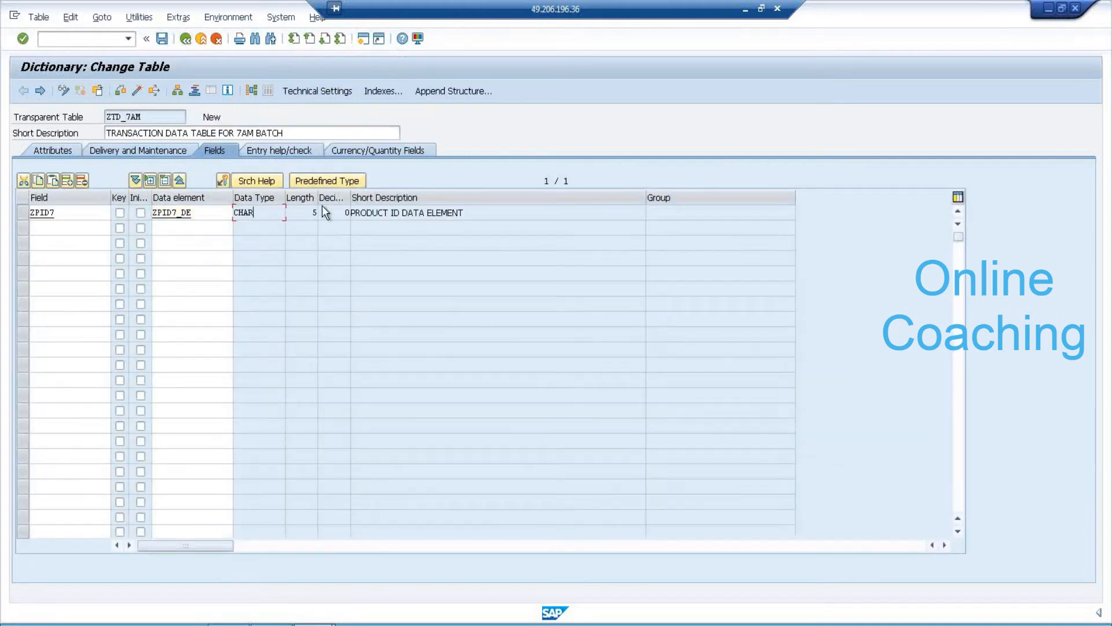
Add field ZQUAN7 with data element ZQUAN7_DE in the next row and navigate to create ZQUAN7_DE.
click(494, 216)
key(Return)
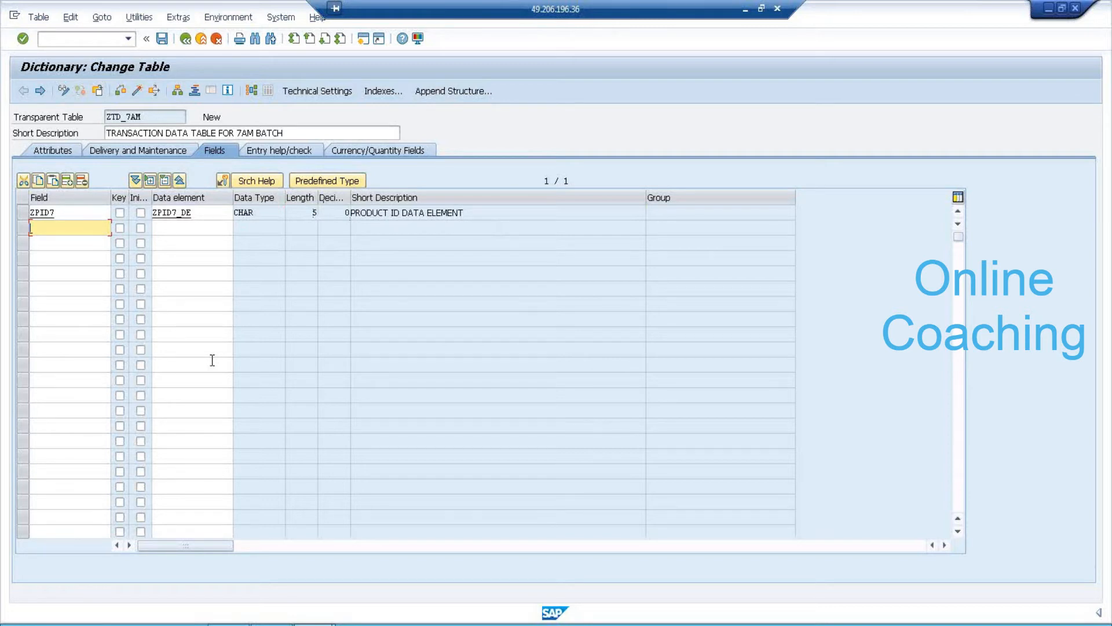
text(ZQUAN7)
key(Tab)
key(Tab)
key(Tab)
text(ZQUAN7)
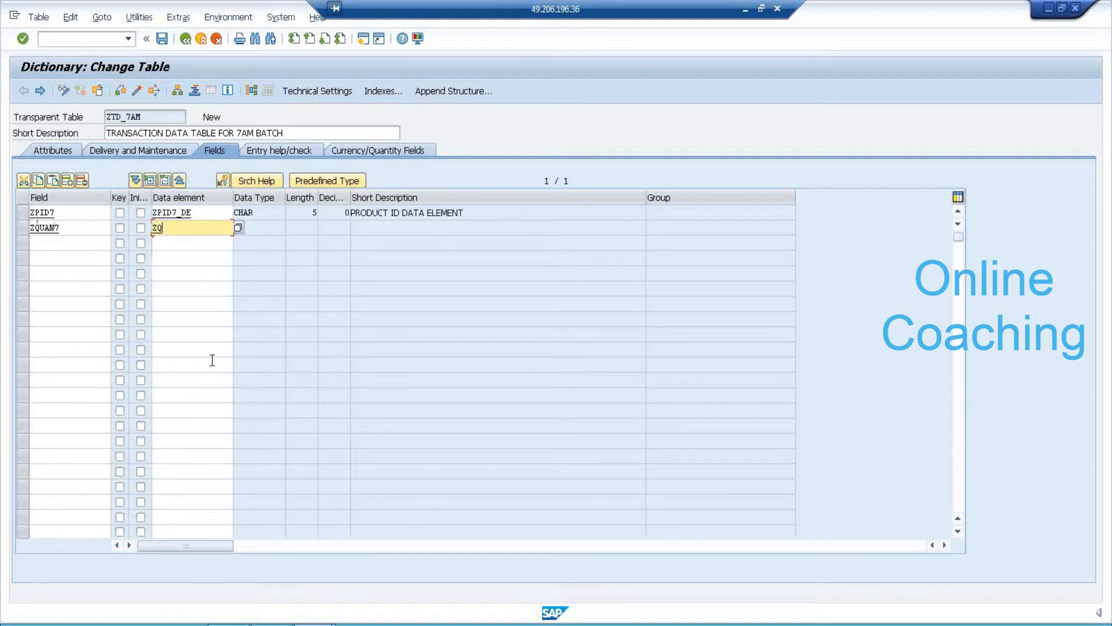
text(_DE)
double_click(180, 228)
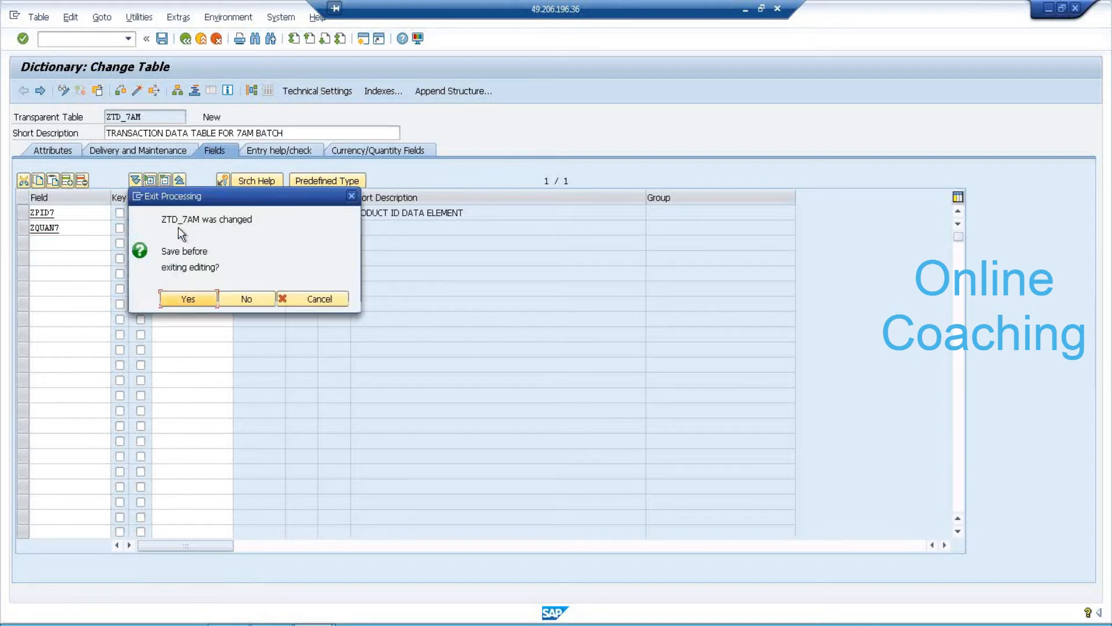
Save table ZTD_7AM, then create data element ZQUAN7_DE described PRODUCT QUANTITY with domain ZQUAN7_DM.
click(197, 298)
click(335, 403)
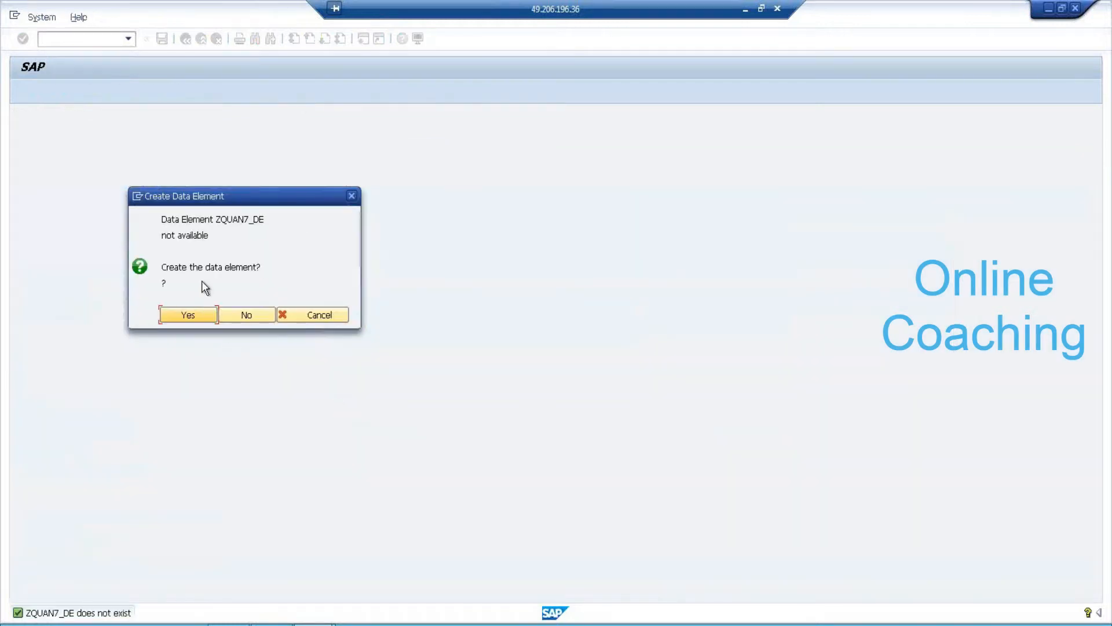
click(197, 313)
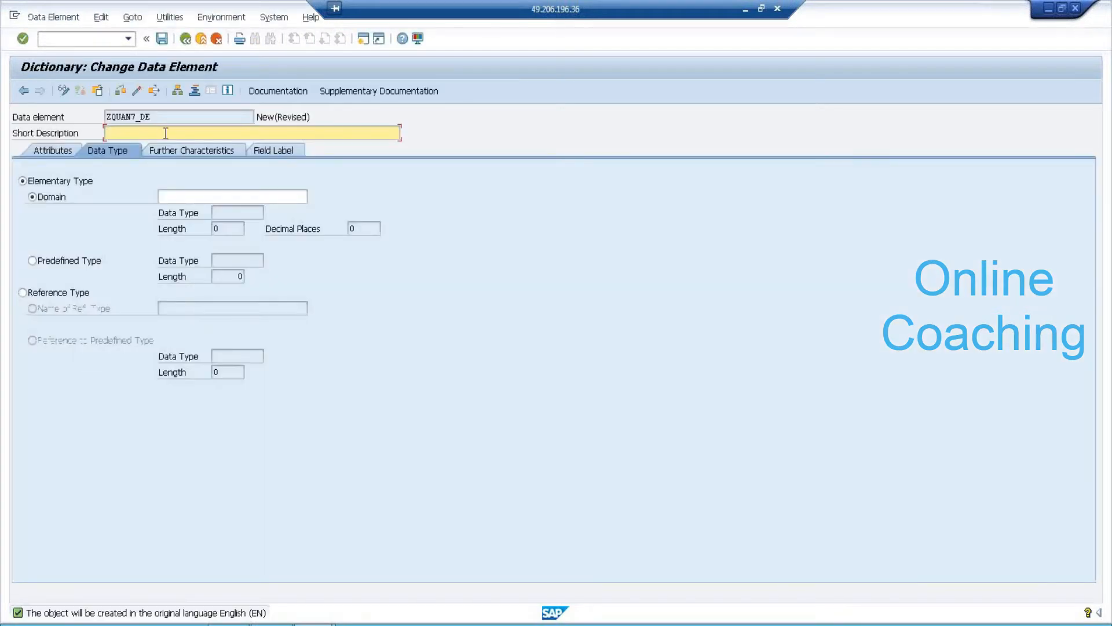
text(PRODUCT QUANTITY)
click(177, 196)
text(ZQUAN)
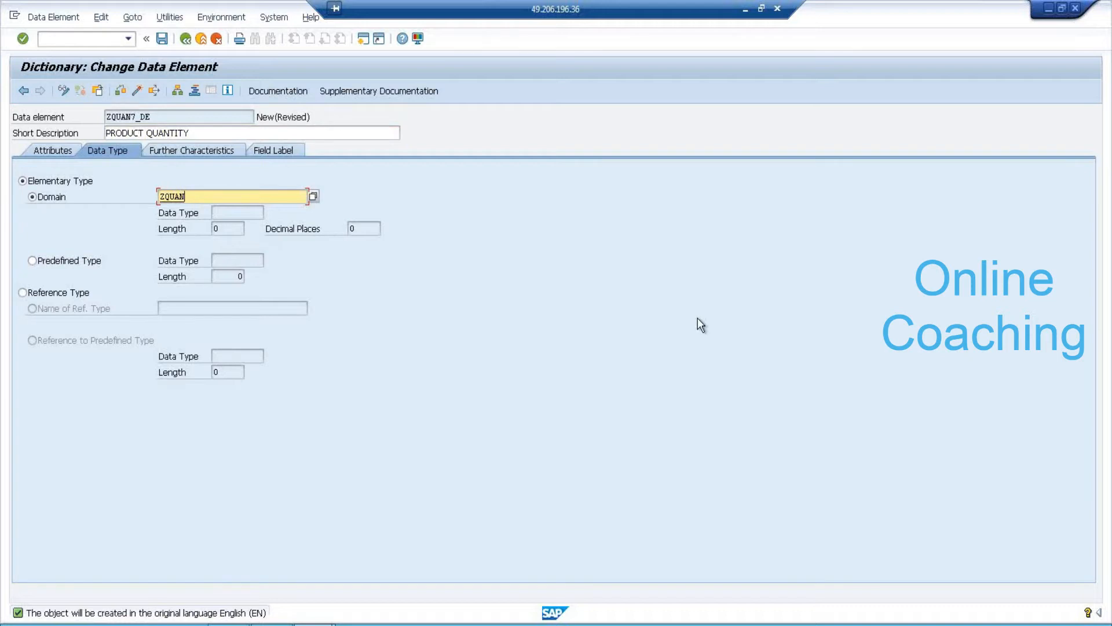
text(7_DM)
Go to domain ZQUAN7_DM, saving ZQUAN7_DE as a local object first.
double_click(194, 197)
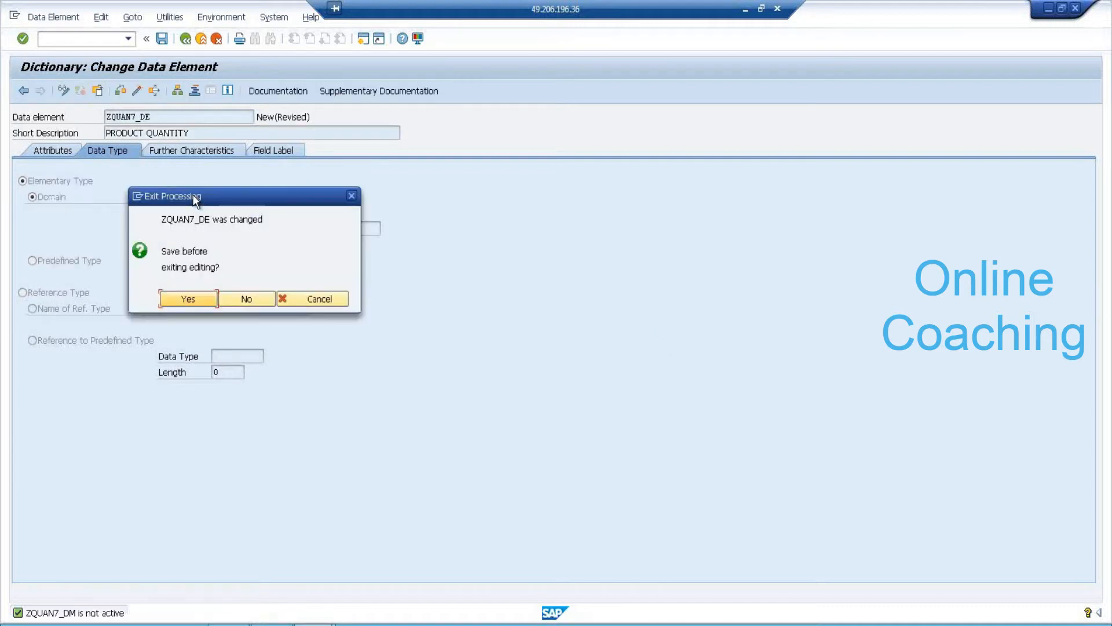
click(187, 300)
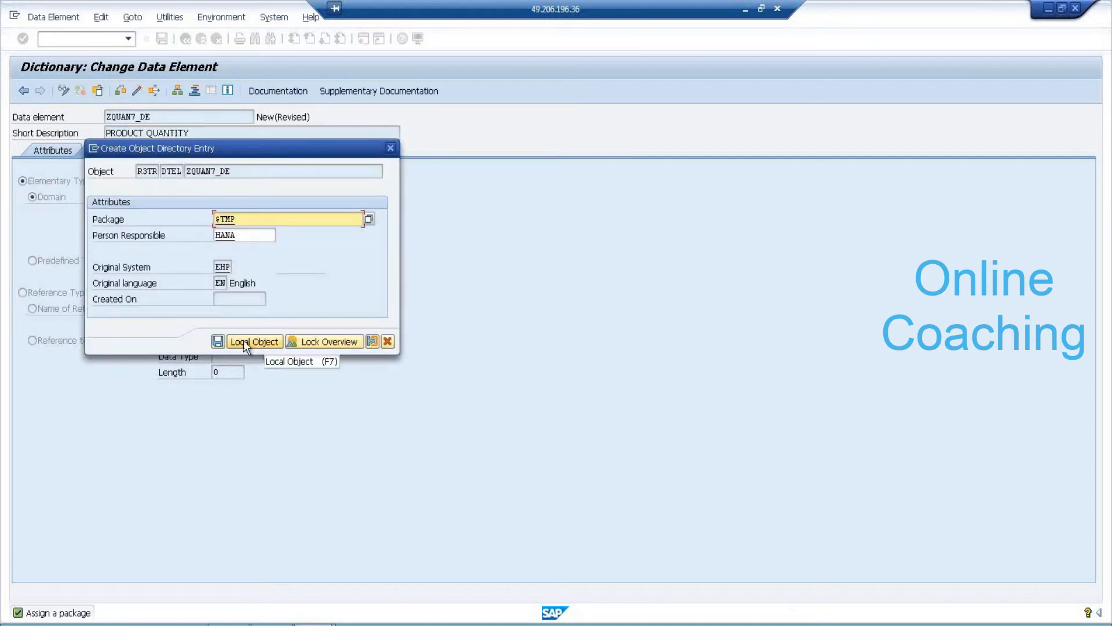
click(245, 343)
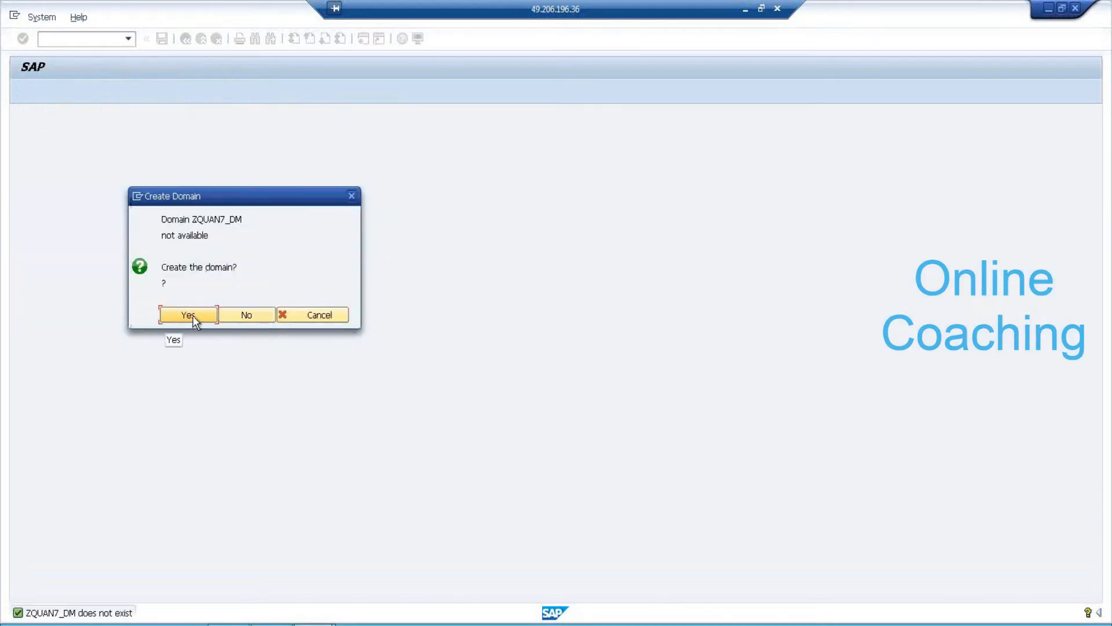
Create domain ZQUAN7_DM described PRODUCT QUANTITY with data type QUAN and 4 characters.
click(191, 316)
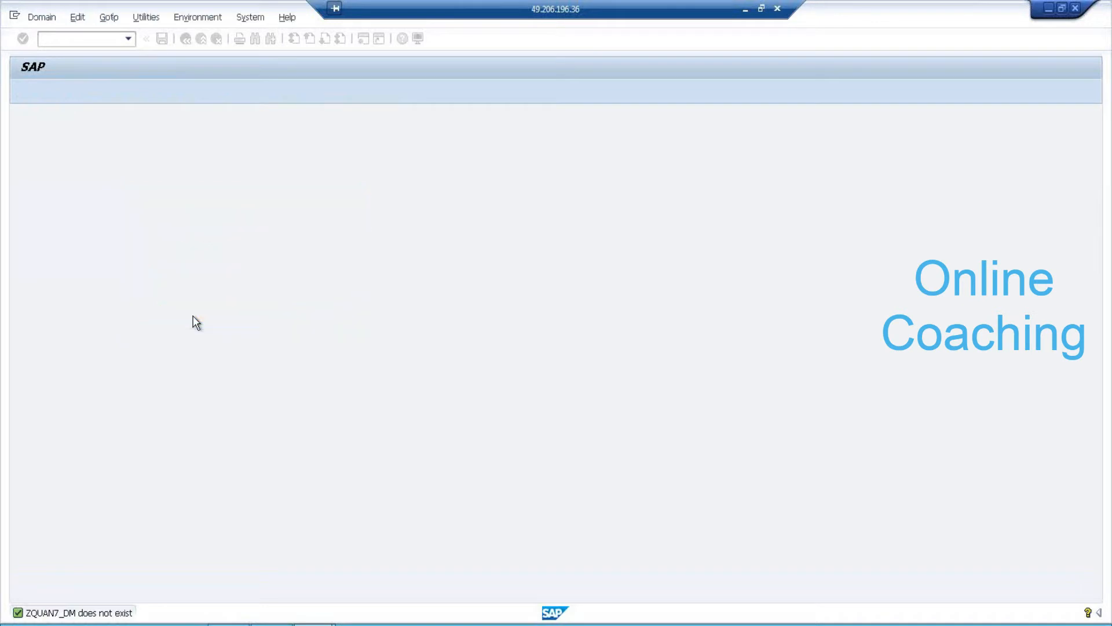
text(P)
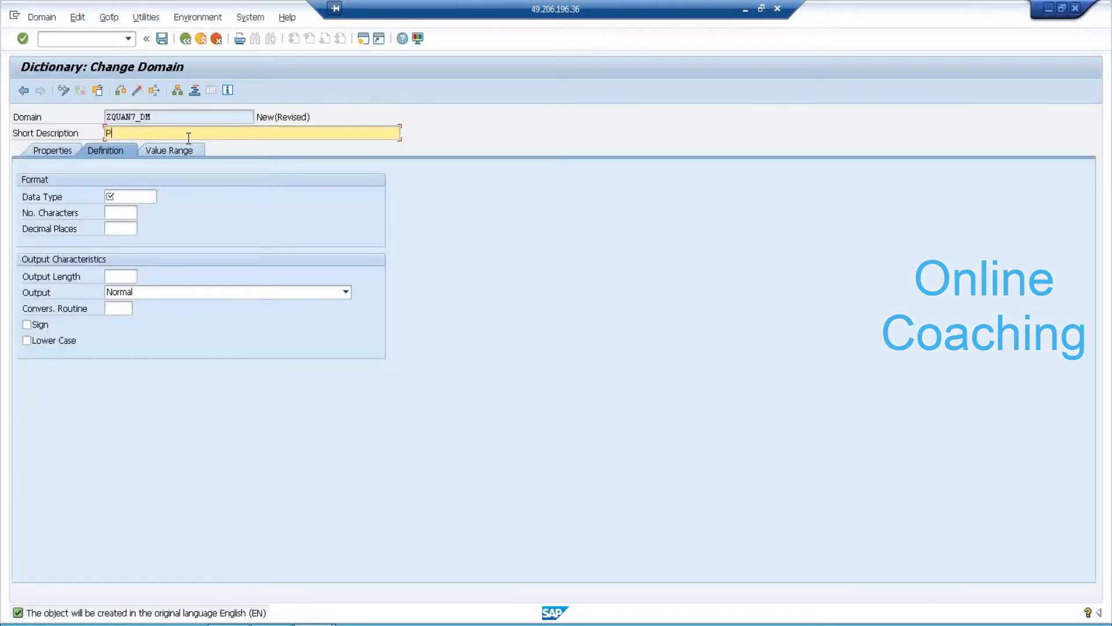
text(RODUCT QUANTI)
text(TI)
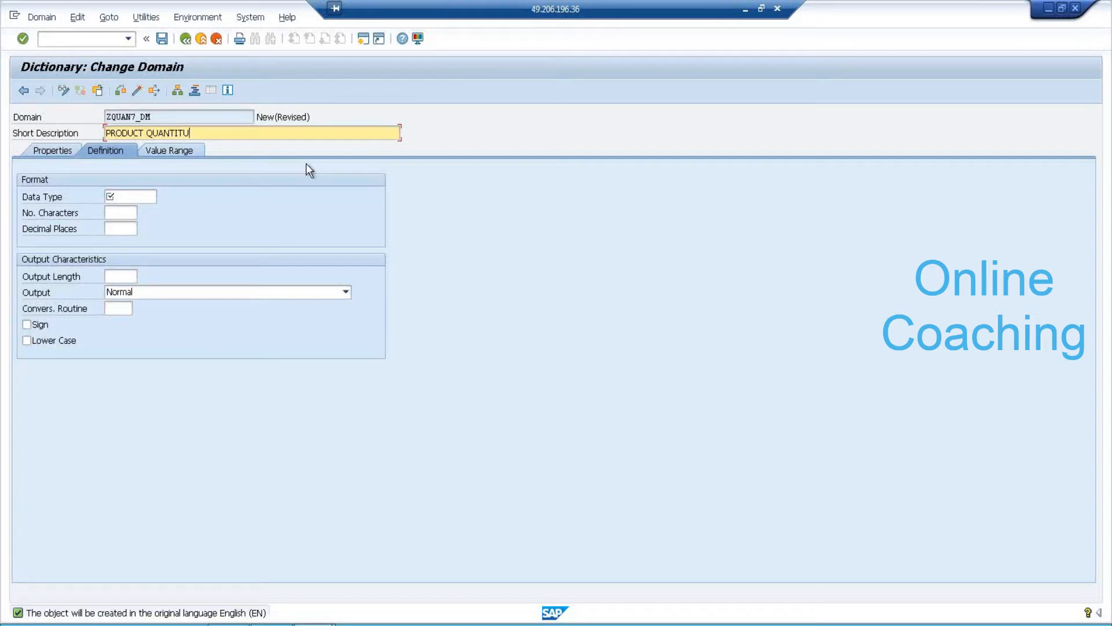
text(T)
key(BackSpace)
key(BackSpace)
key(BackSpace)
key(BackSpace)
text(ITY)
click(139, 199)
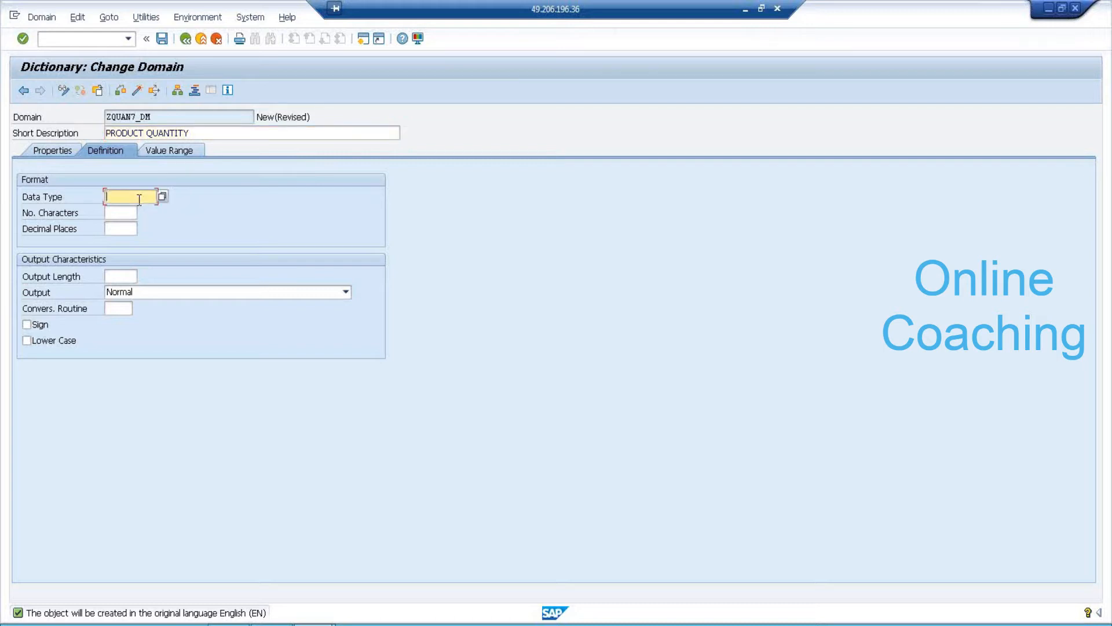
text(QUAN)
key(Return)
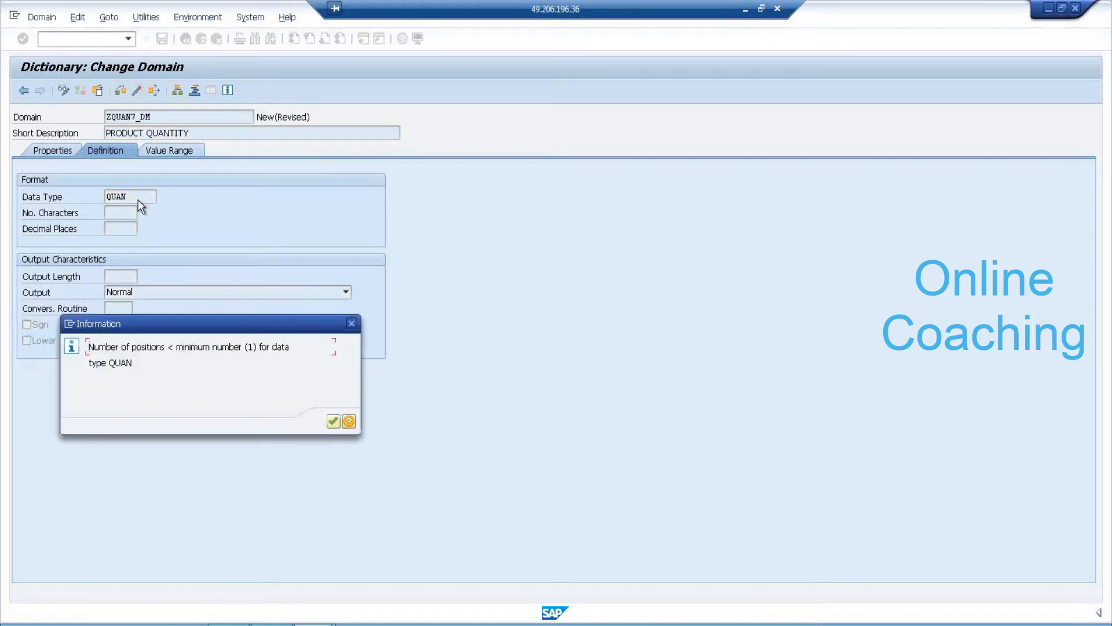
click(334, 422)
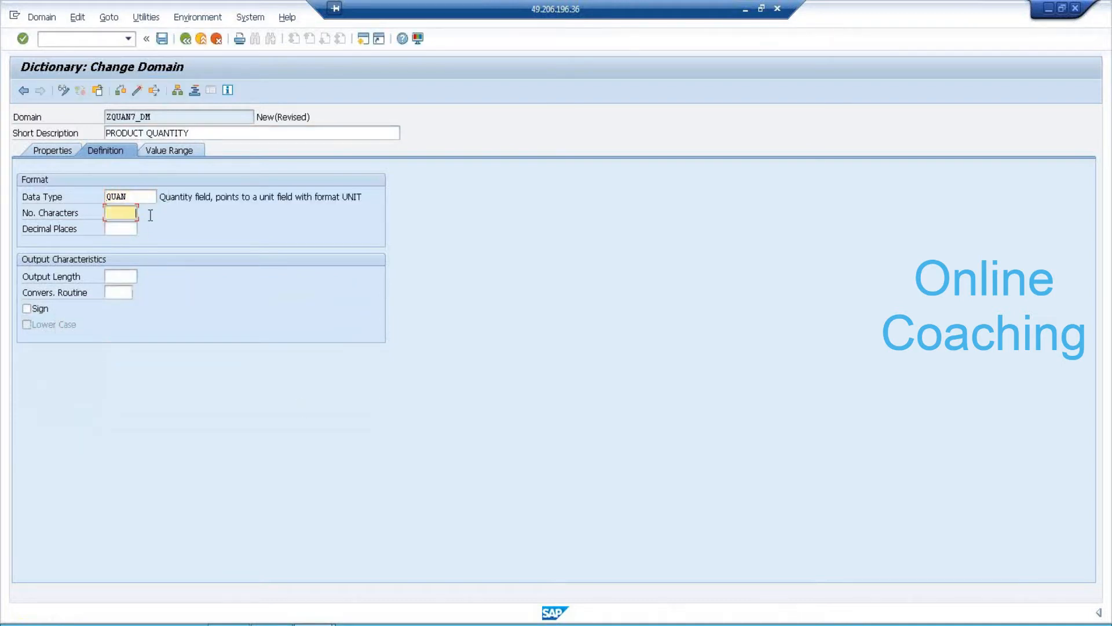
text(4)
Save ZQUAN7_DM as a local object, activate it, activate ZQUAN7_DE, and return to ZTD_7AM.
click(162, 38)
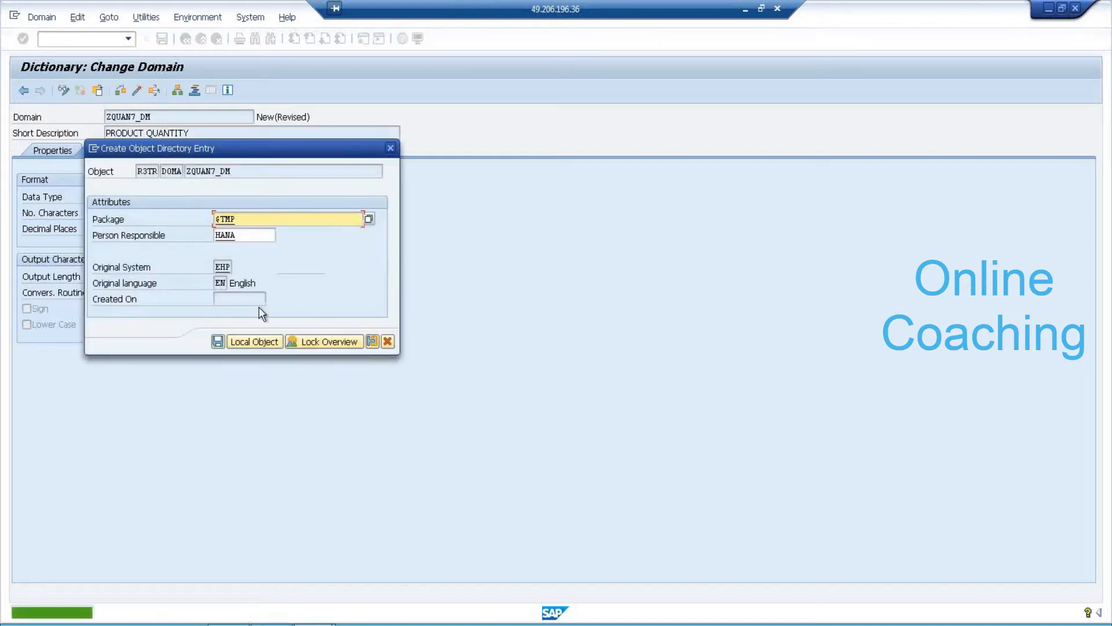
click(217, 341)
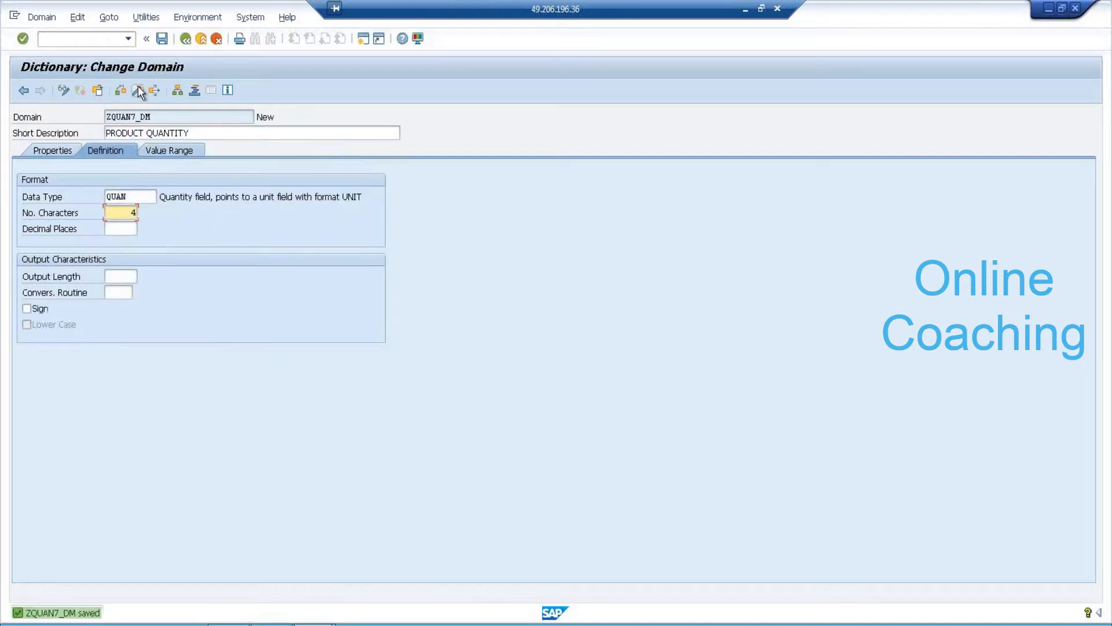
click(137, 90)
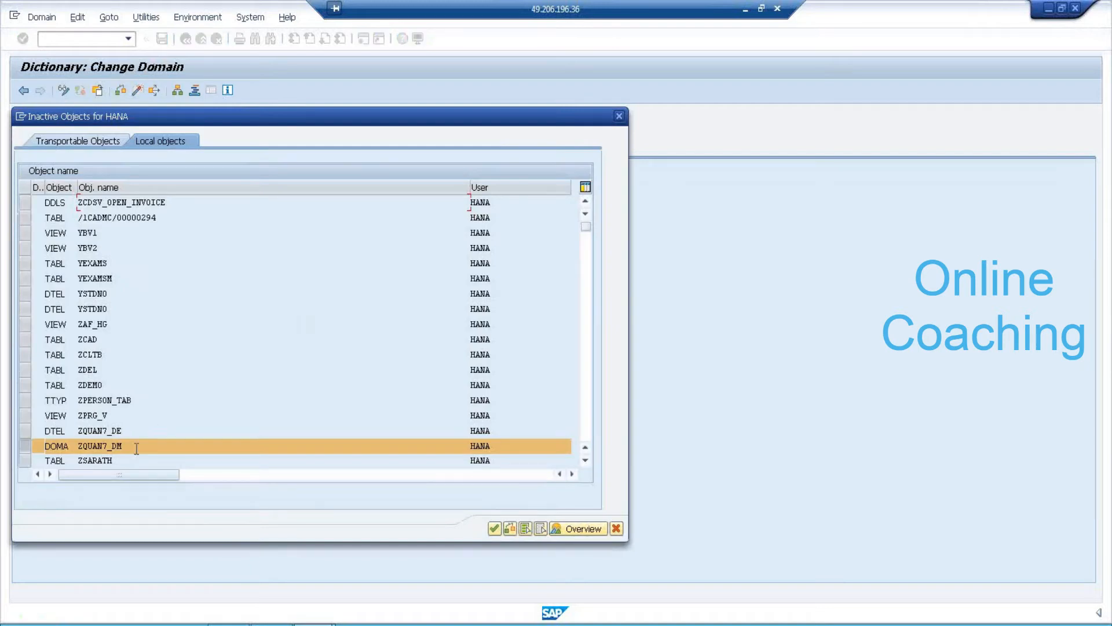
click(495, 527)
click(186, 40)
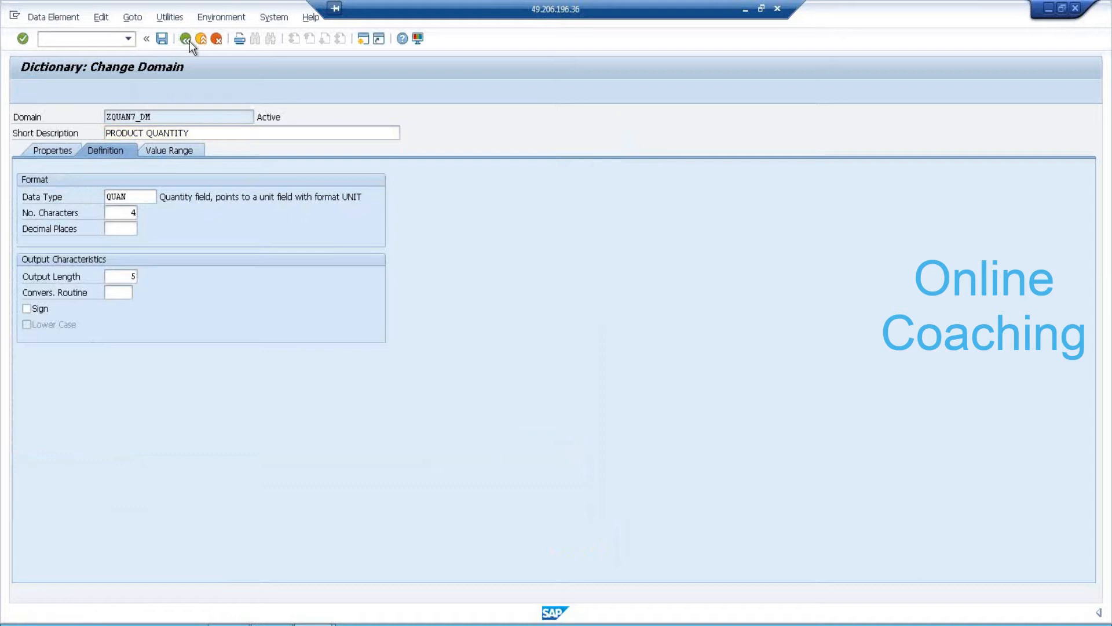
click(138, 91)
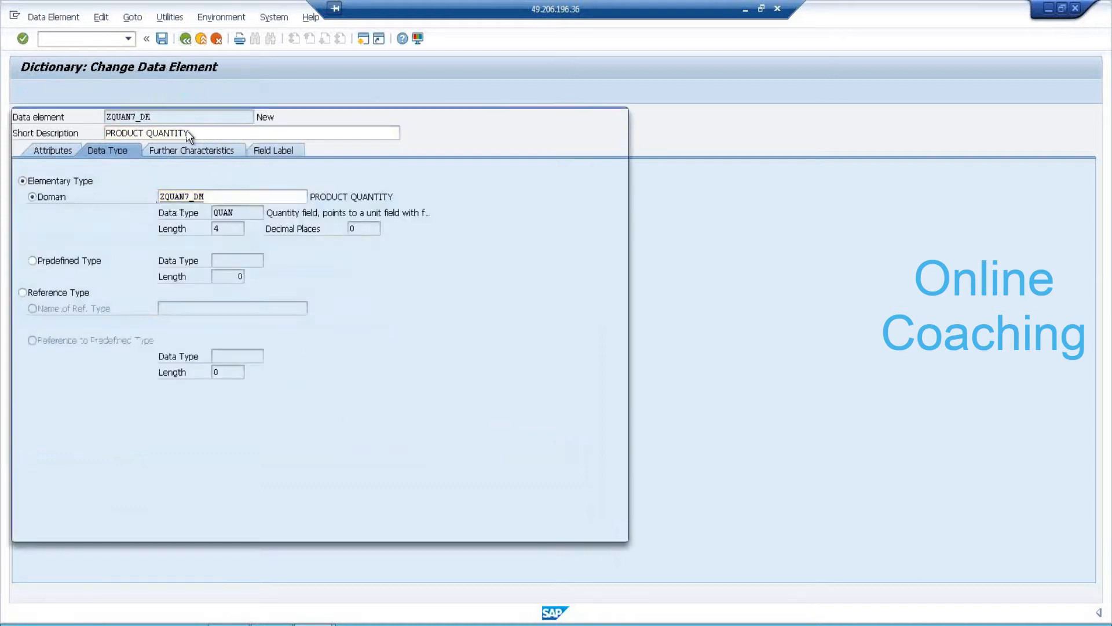
click(493, 532)
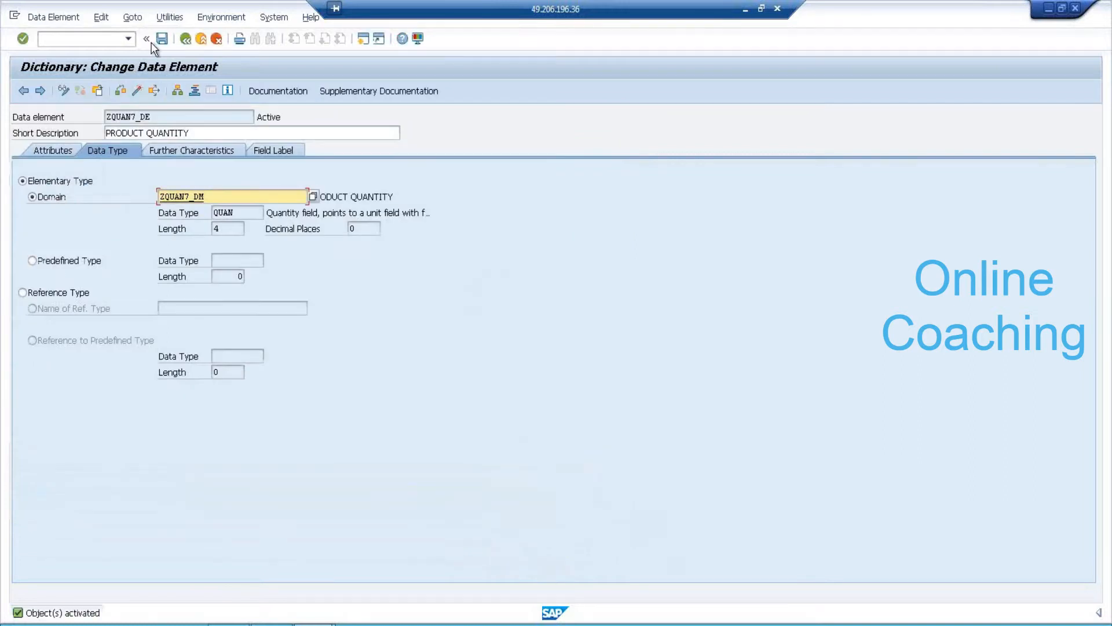
click(185, 38)
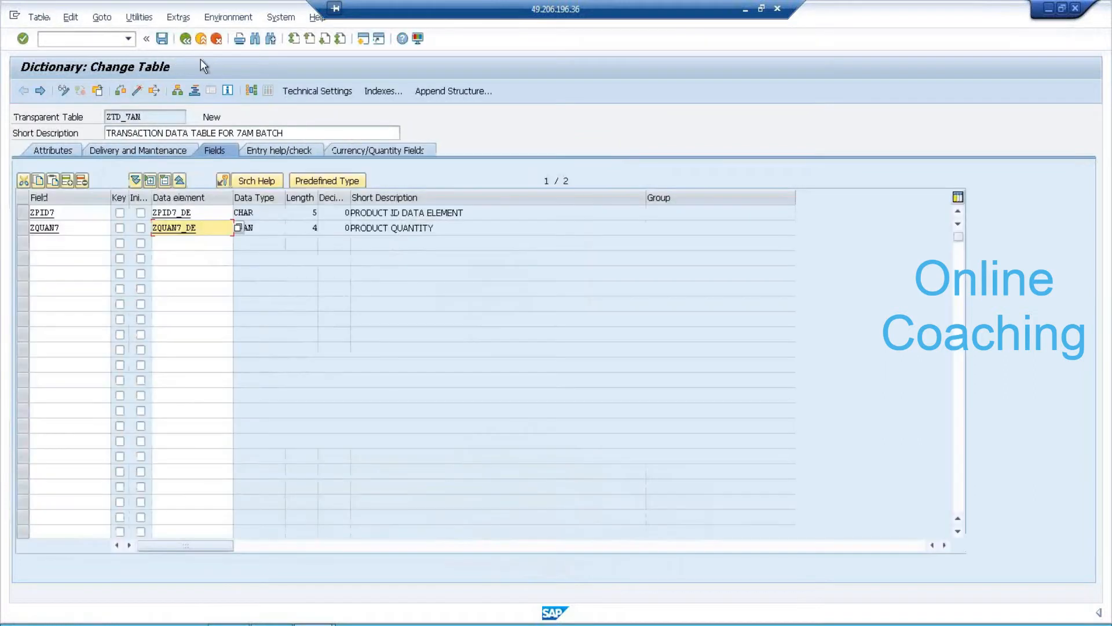
Enter field ZSALES7 with data element ZSALES7_DE in row 3, then save the table.
click(74, 243)
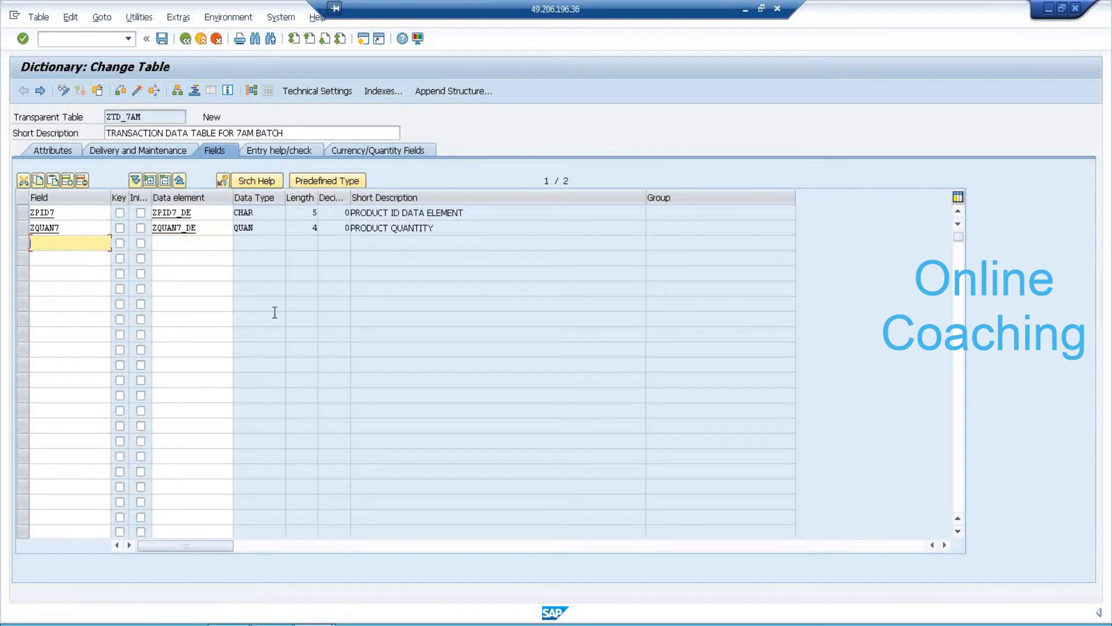
text(ZSALES7)
key(Tab)
key(Tab)
key(Tab)
text(ZSALES7)
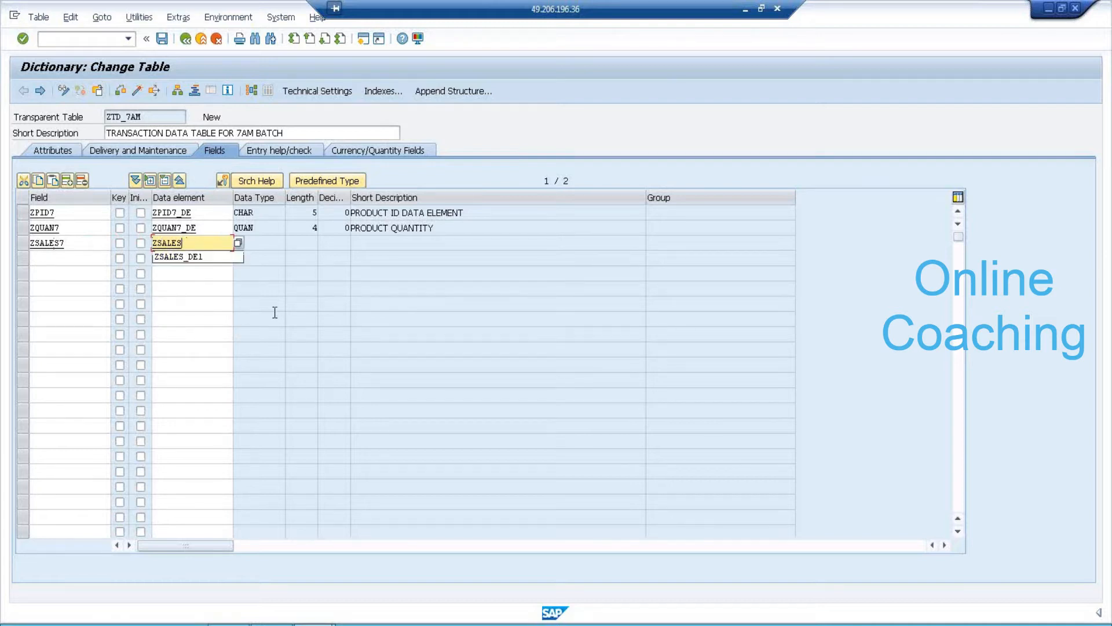
text(_DE)
key(F3)
click(192, 298)
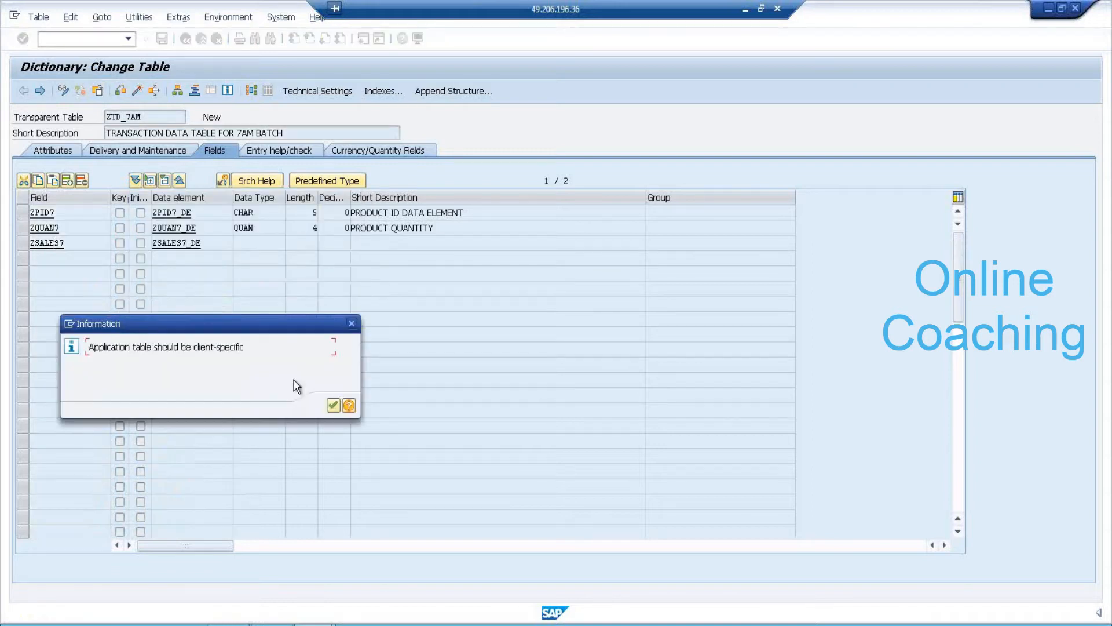
click(333, 405)
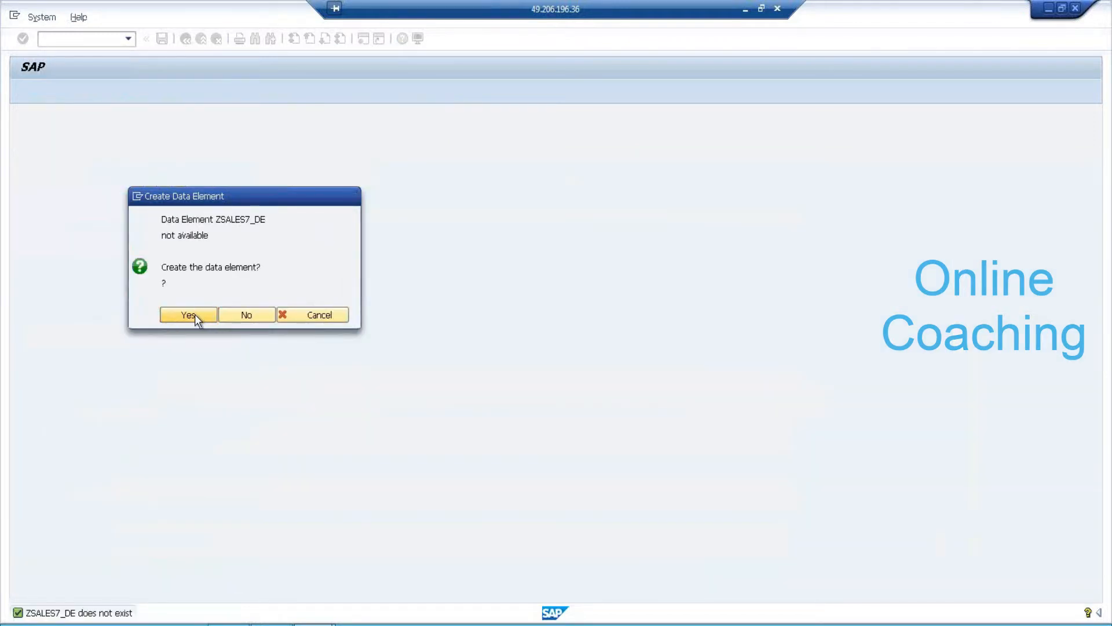
Create data element ZSALES7_DE described SALES AMOUNT on domain ZSALES7_DM and save it.
click(194, 314)
text(S)
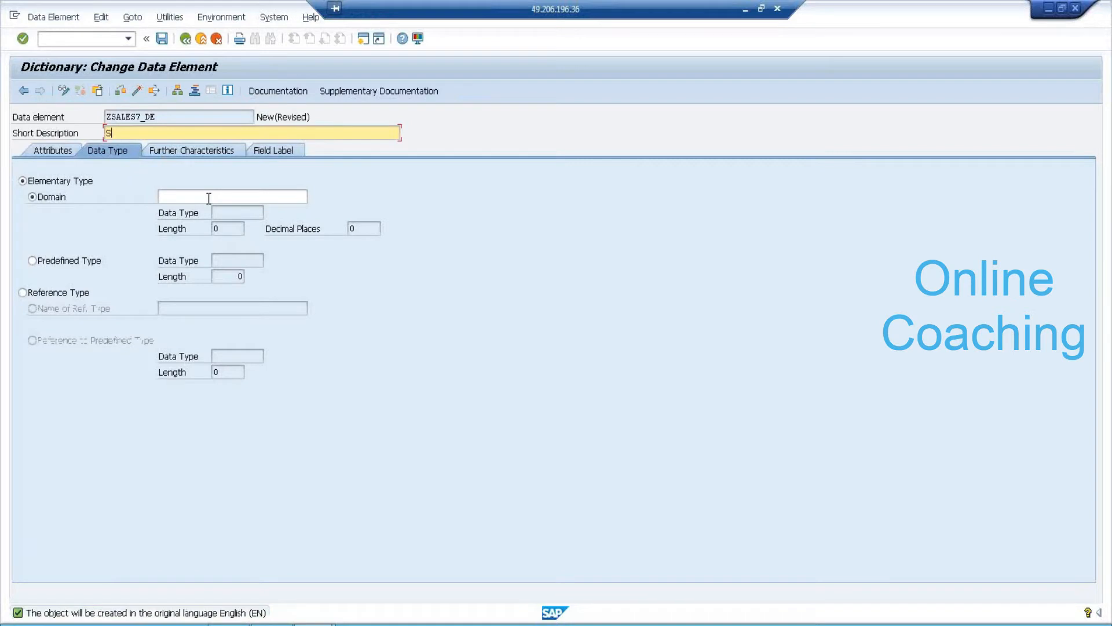
text(ALES AMOUNT)
click(208, 198)
text(Z)
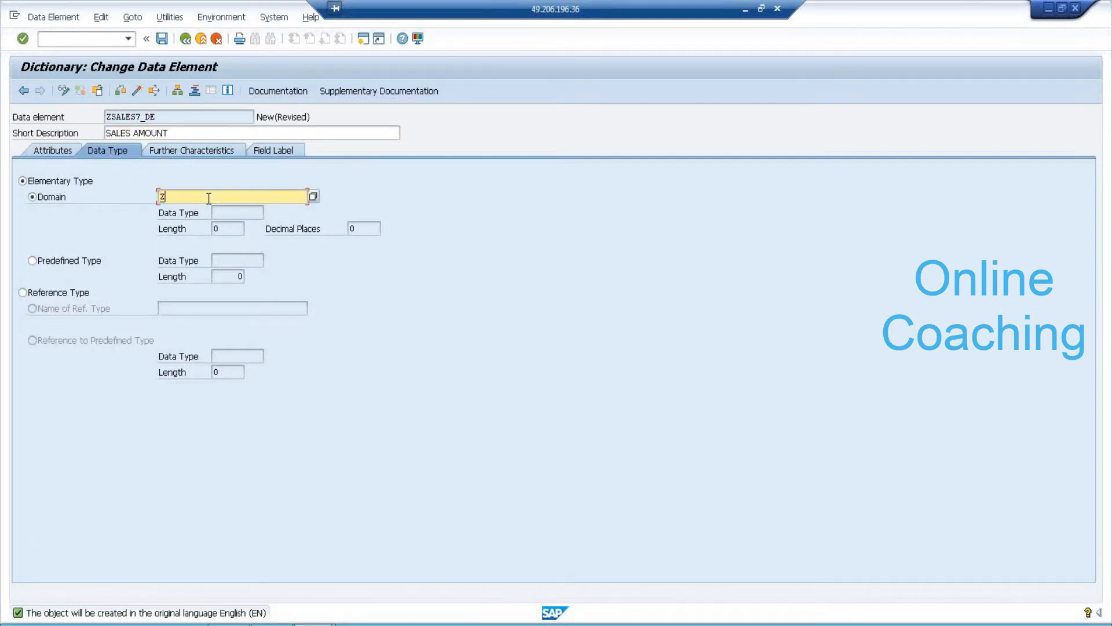
text(SALES7_DM)
key(BackSpace)
text(E)
double_click(185, 198)
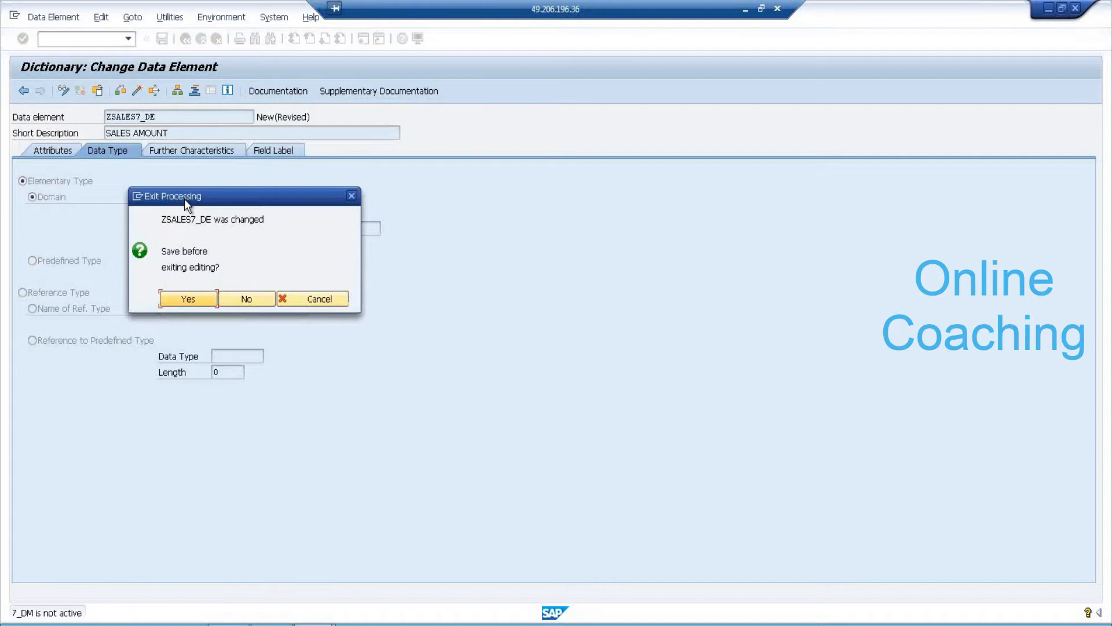
click(207, 300)
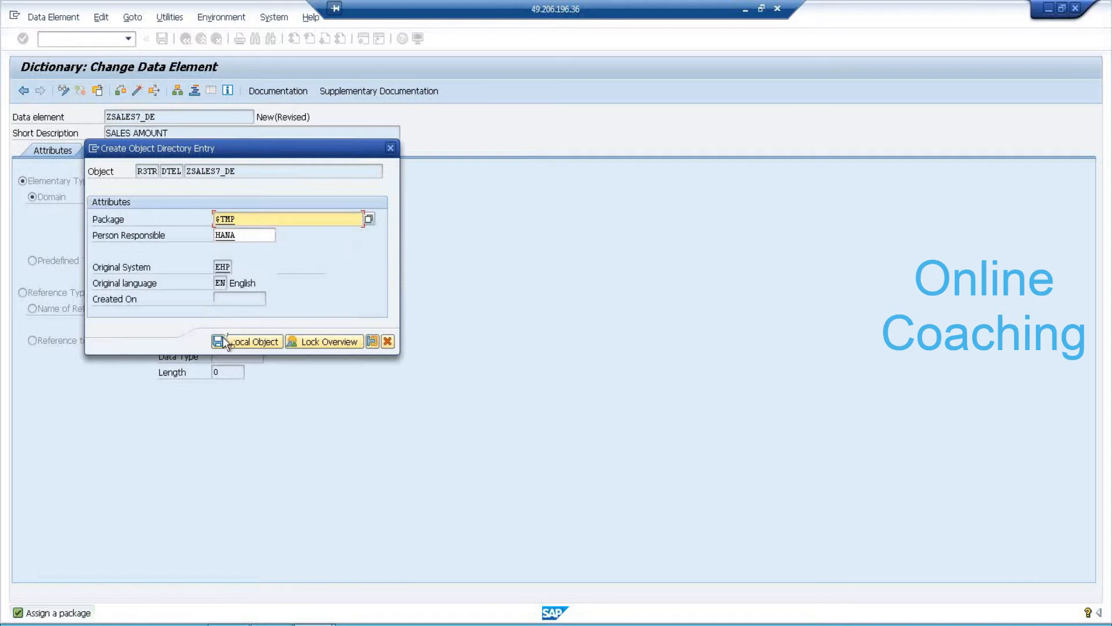
Save ZSALES7_DE locally and define domain ZSALES7_DM as SALES AMOUNT, CURR, length 5, 2 decimals.
click(223, 341)
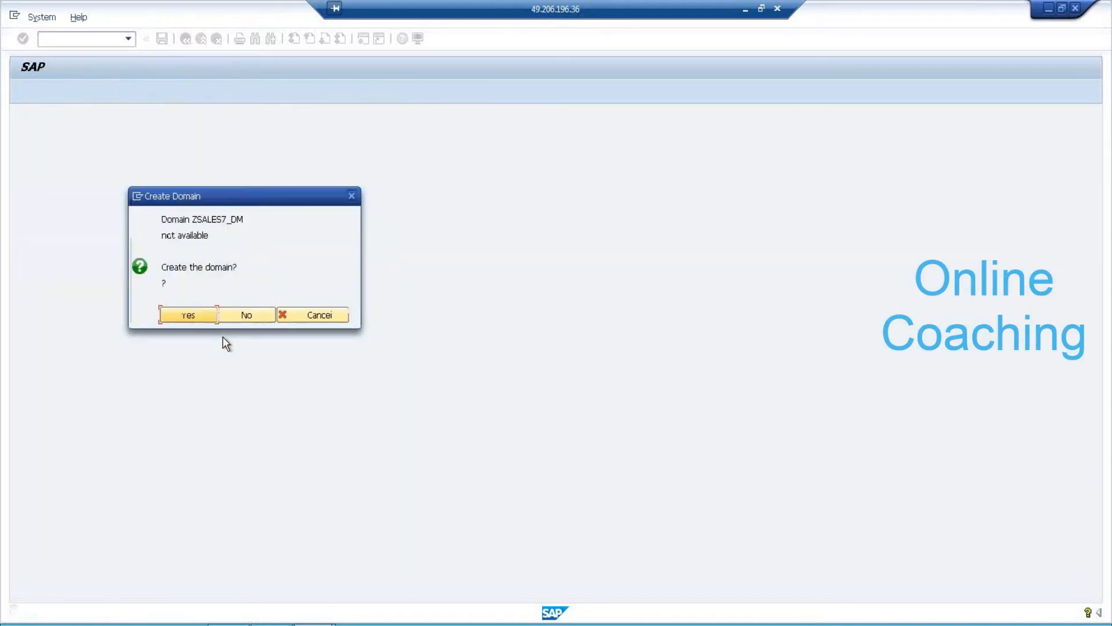
click(194, 313)
text(S)
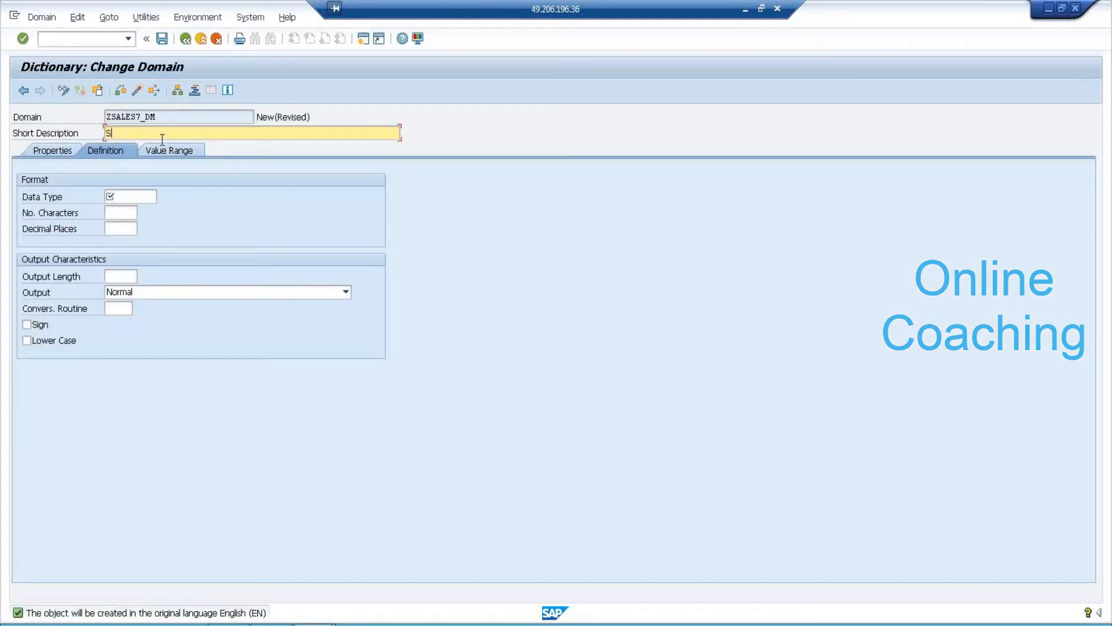
text(ALES AMOUNT)
click(134, 197)
text(C)
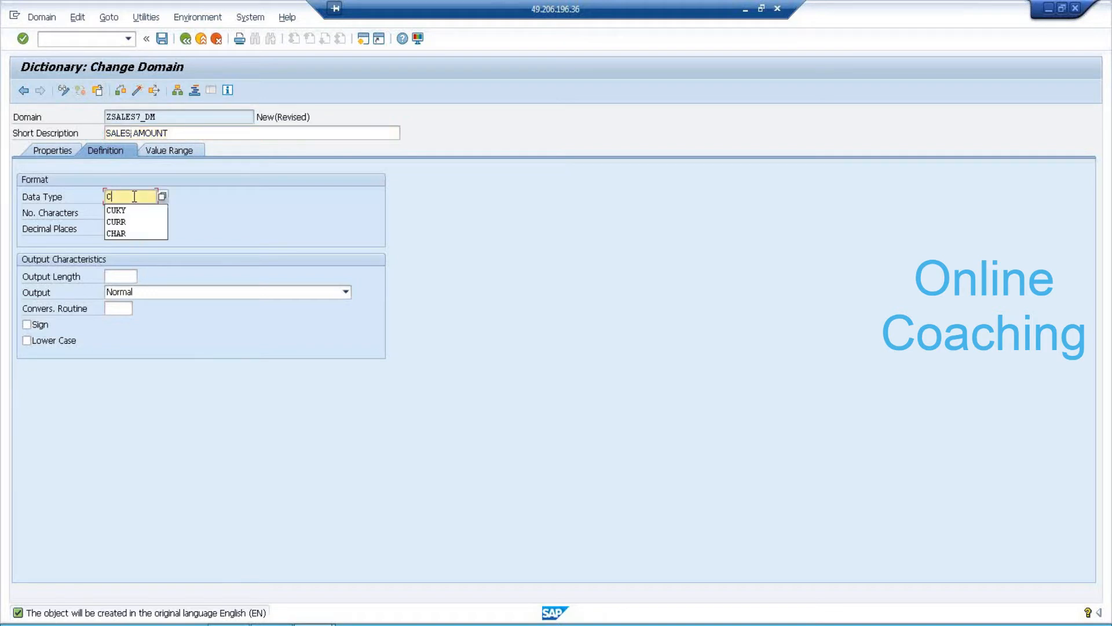
click(131, 222)
text(5)
key(Return)
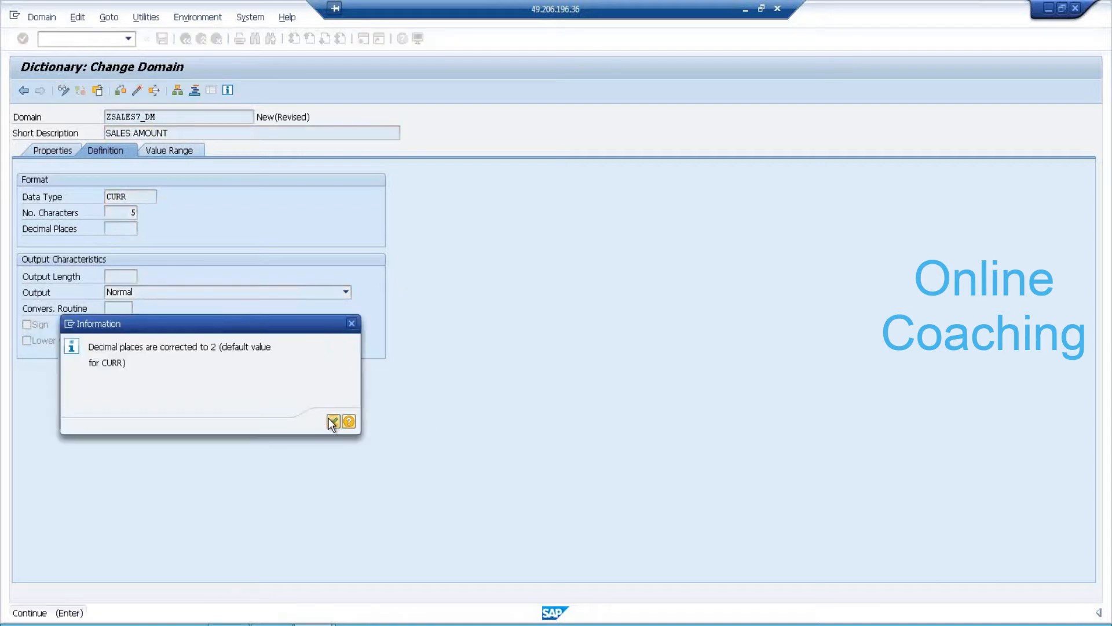
click(329, 420)
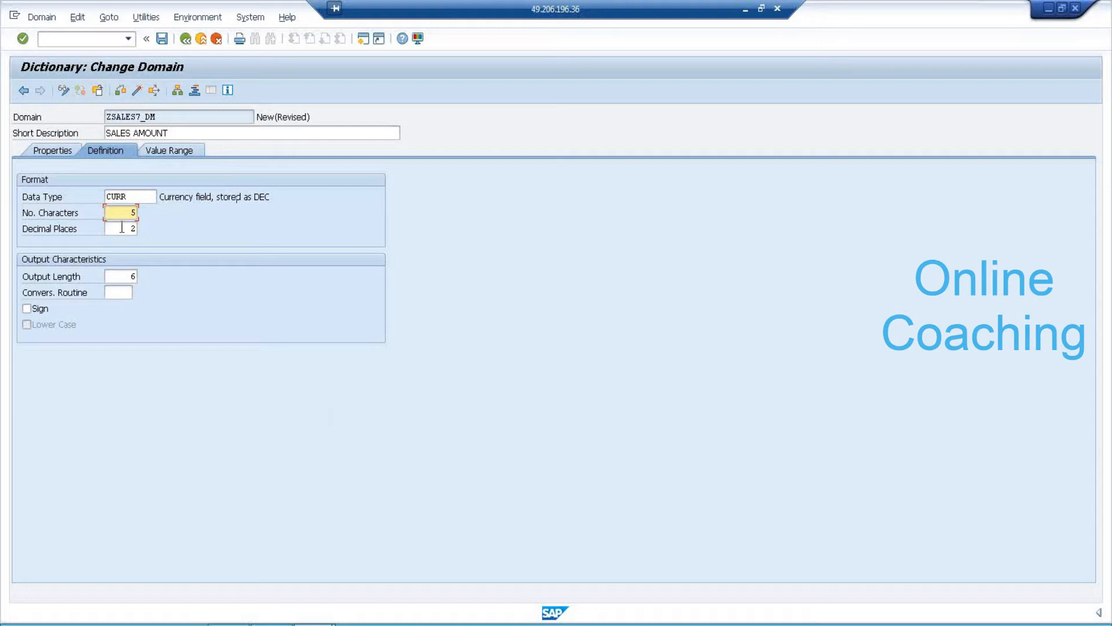
drag(127, 229, 149, 231)
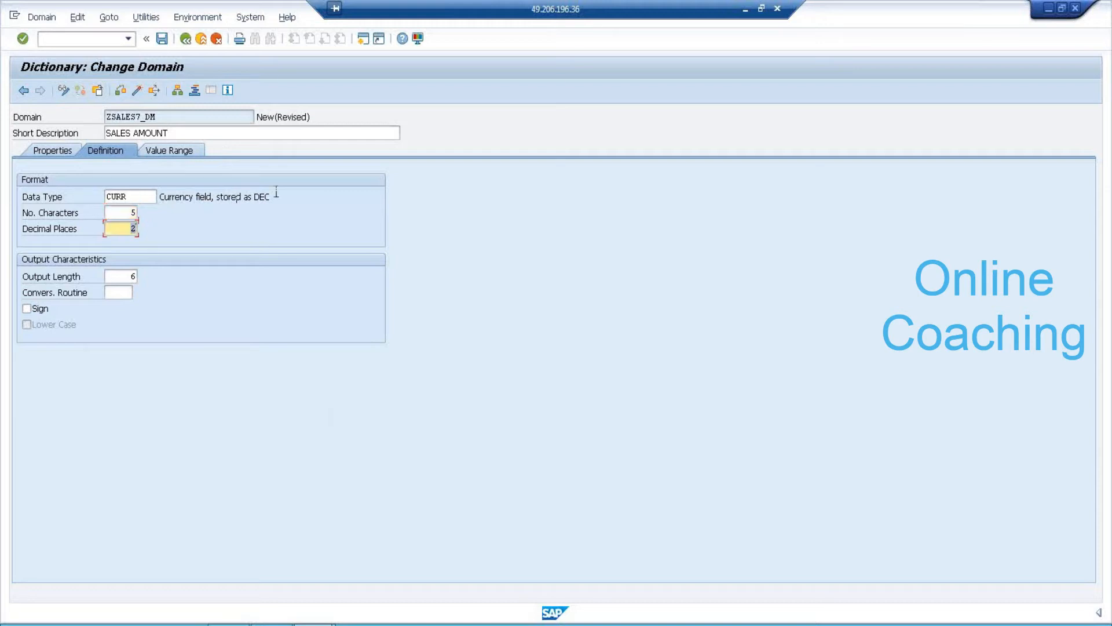
Activate ZSALES7_DM as a local object, activate ZSALES7_DE, and return to ZTD_7AM's fields.
click(138, 90)
click(218, 342)
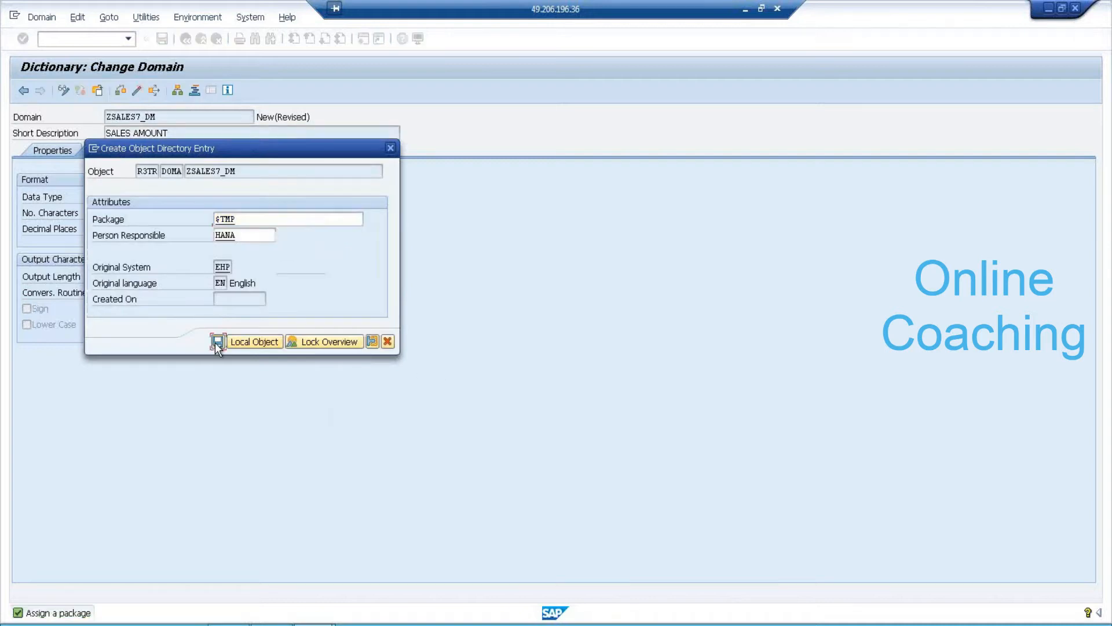
click(493, 528)
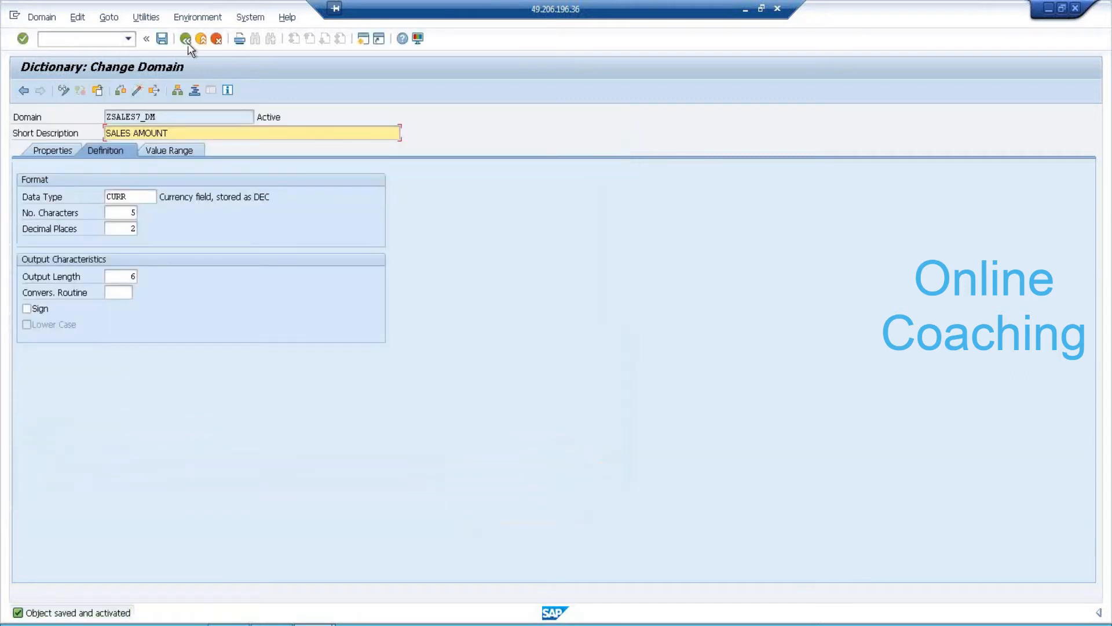
click(185, 39)
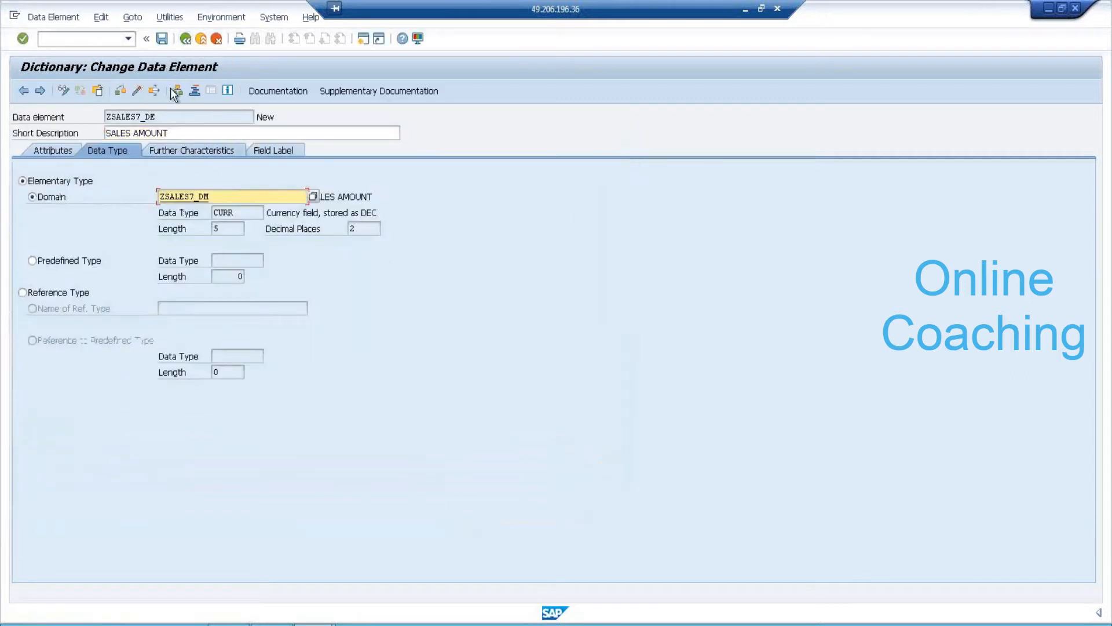
click(138, 91)
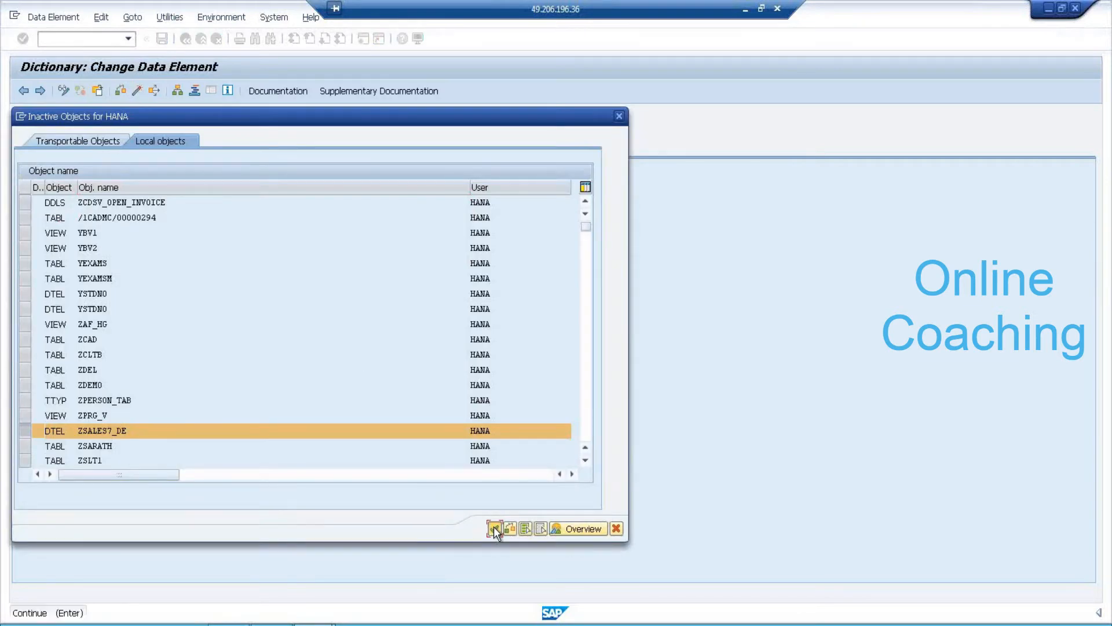
click(494, 526)
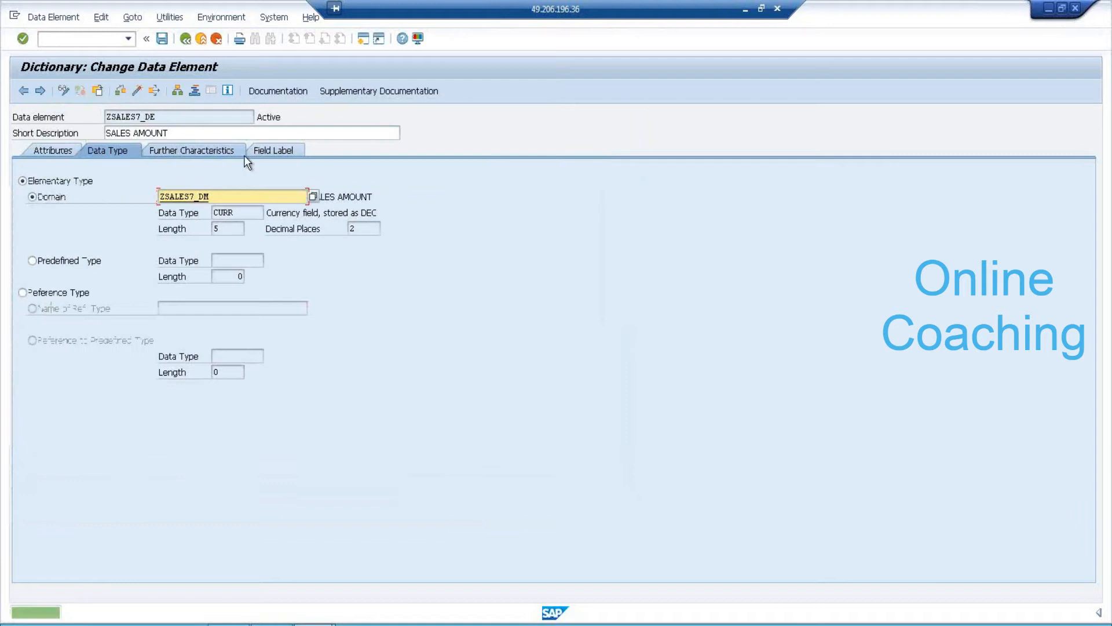
click(184, 38)
Enter field ZPROFIT7 with data element ZPROFIT7_DE in row 4, then save the table.
click(70, 258)
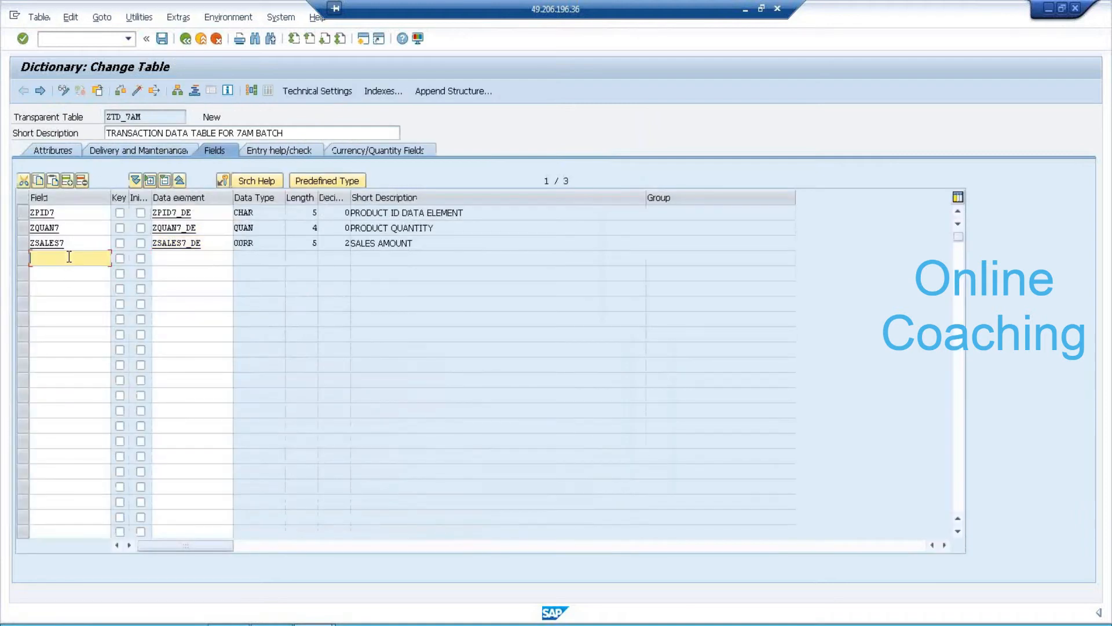
text(Z)
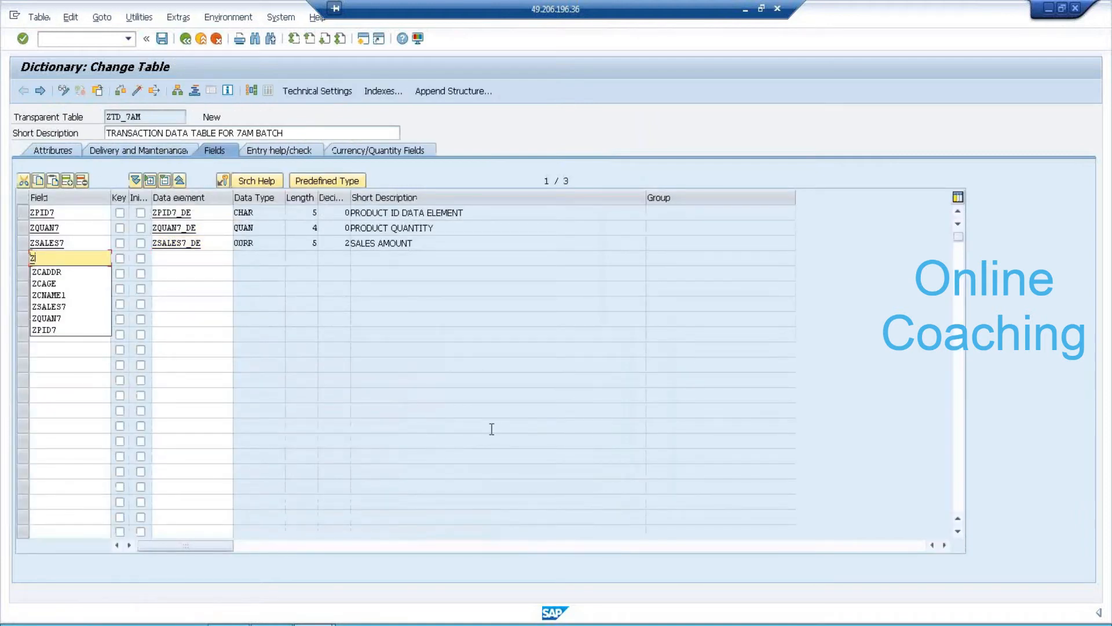
text(PROFIT7)
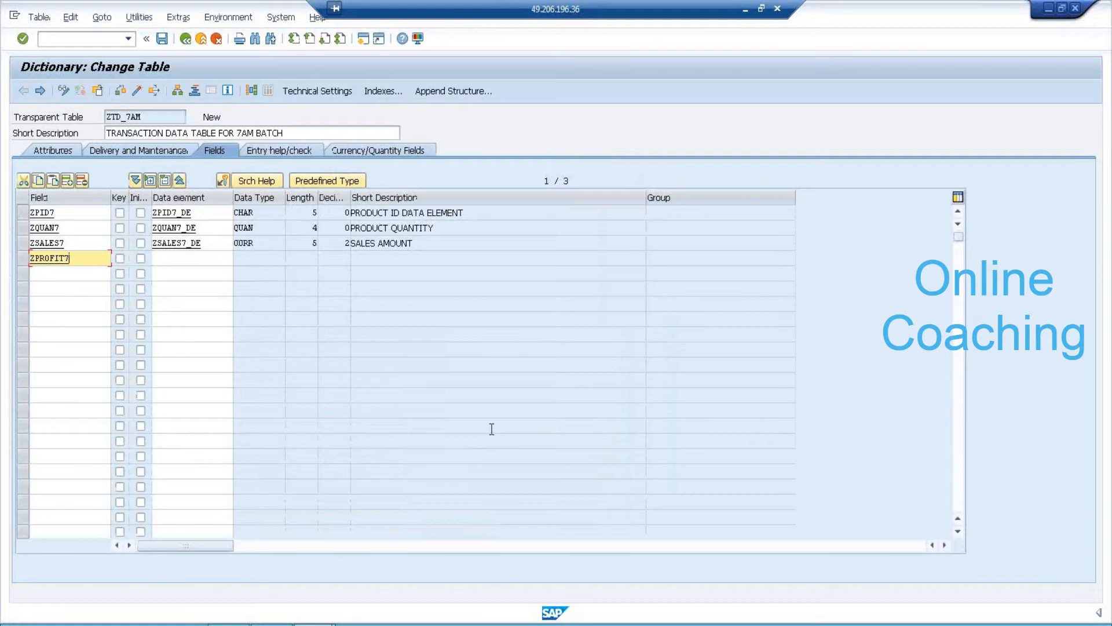
key(Tab)
key(Tab)
key(Tab)
text(ZPROFIT7_DE)
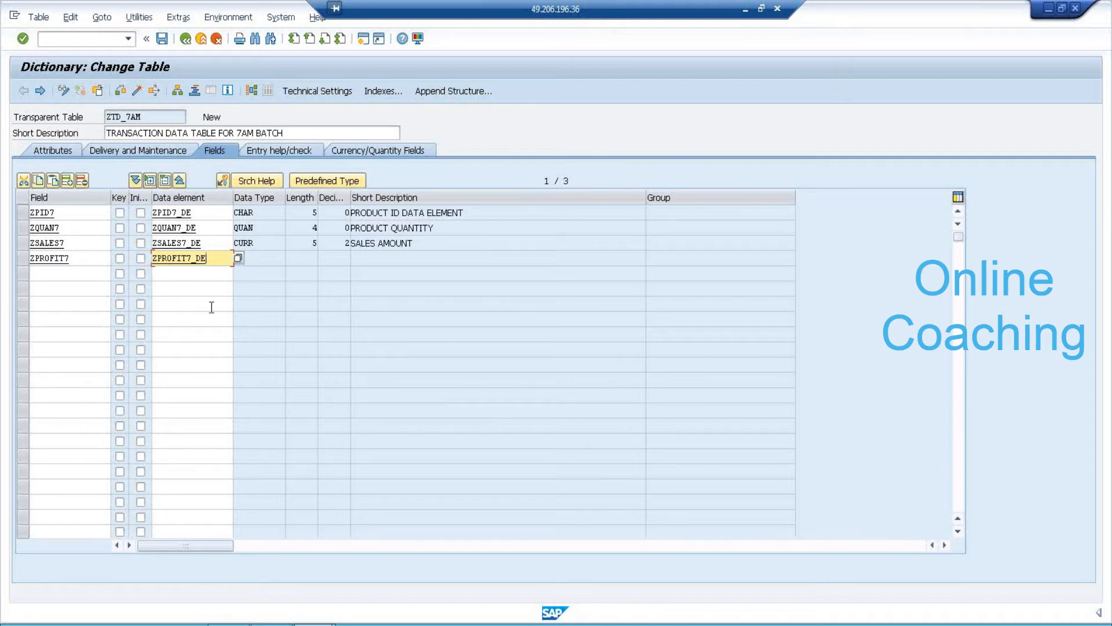
key(F3)
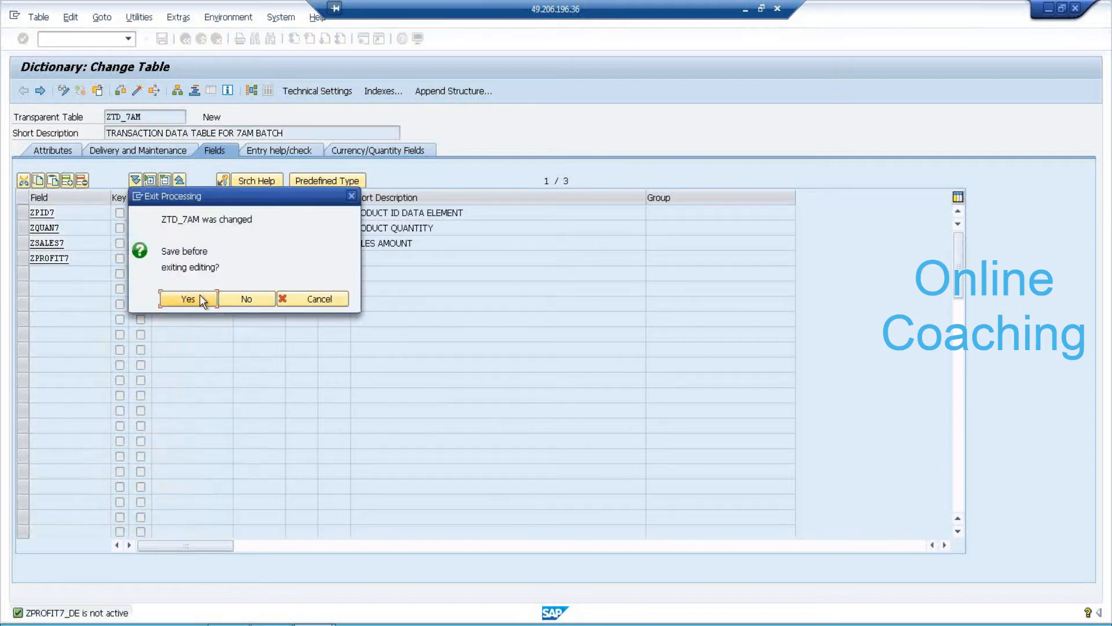
click(200, 299)
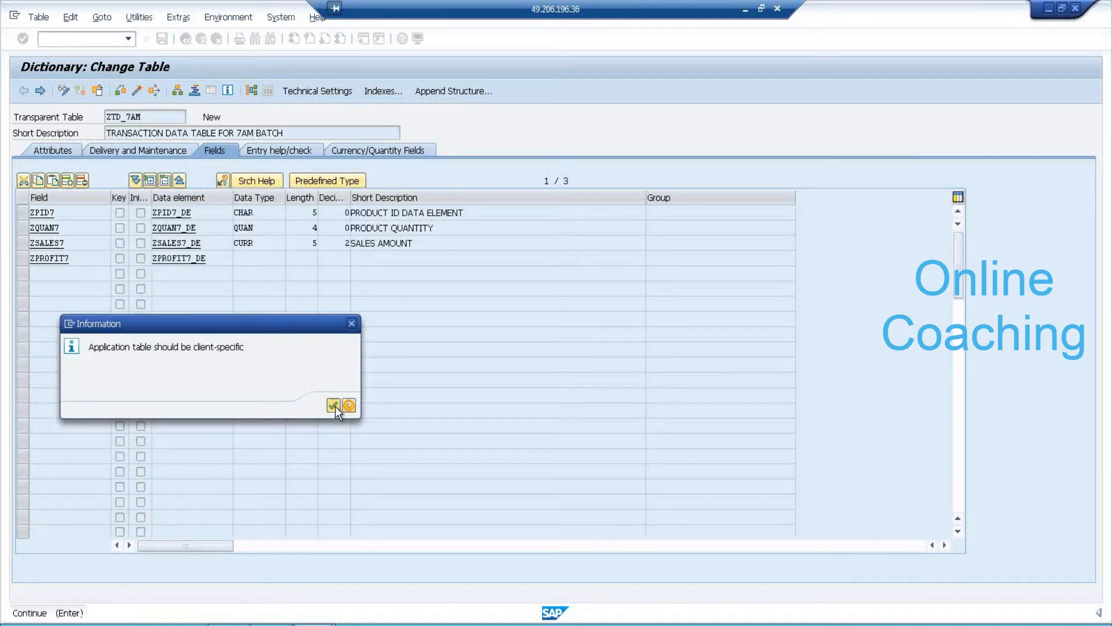
click(335, 406)
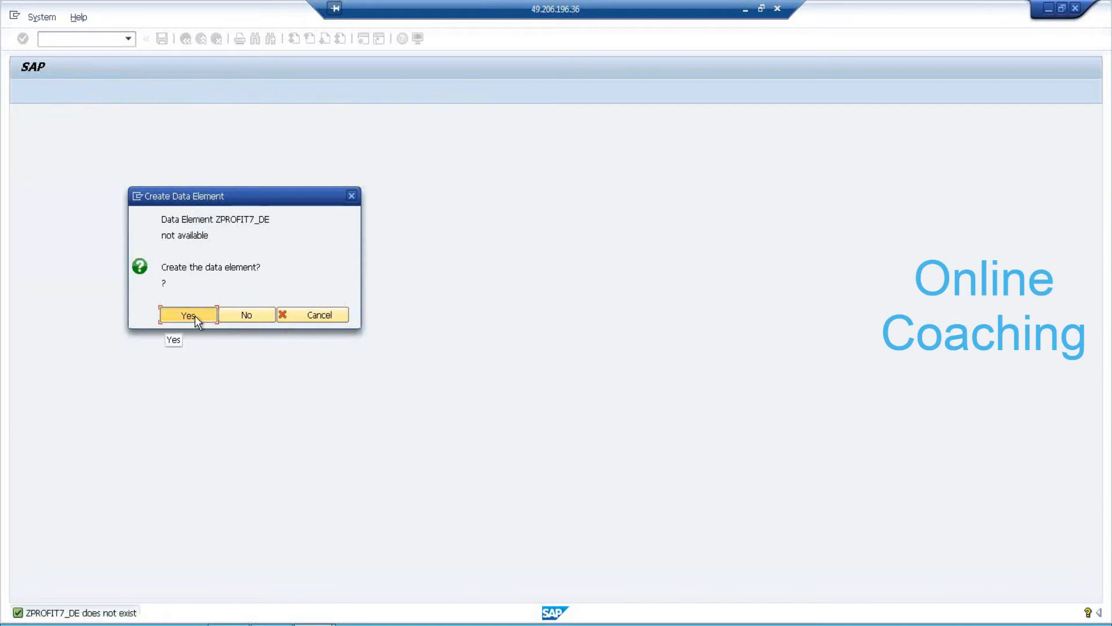
Create data element ZPROFIT7_DE described SALES PROFIT on domain ZPROFIT7_DM, saved as a local object.
click(194, 315)
text(SALES PROFIT)
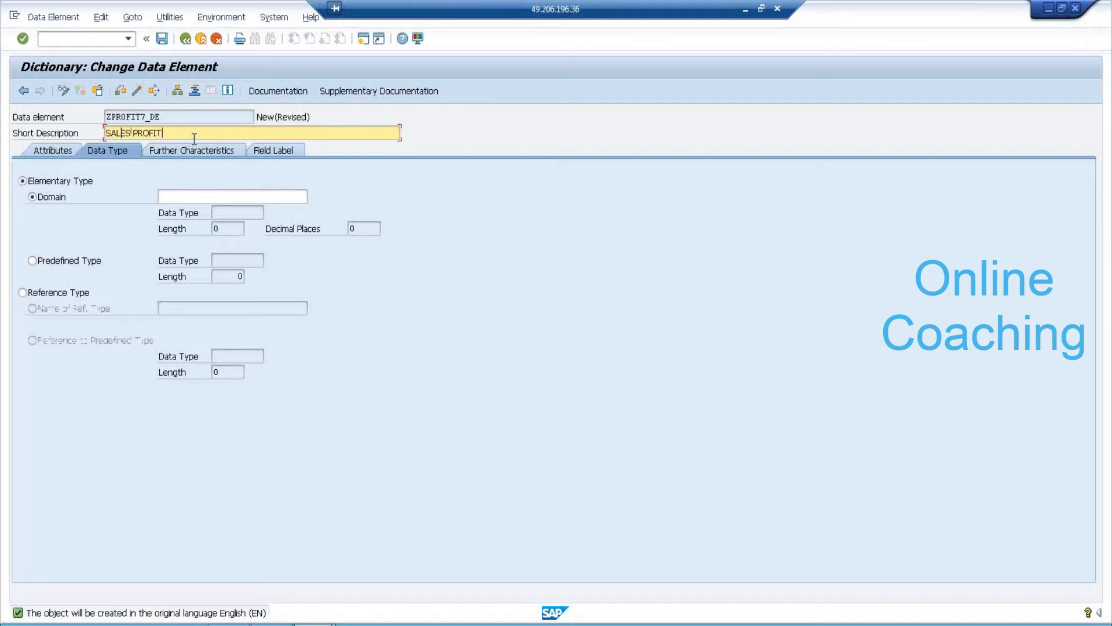
click(214, 196)
text(ZPROFIT7_DM)
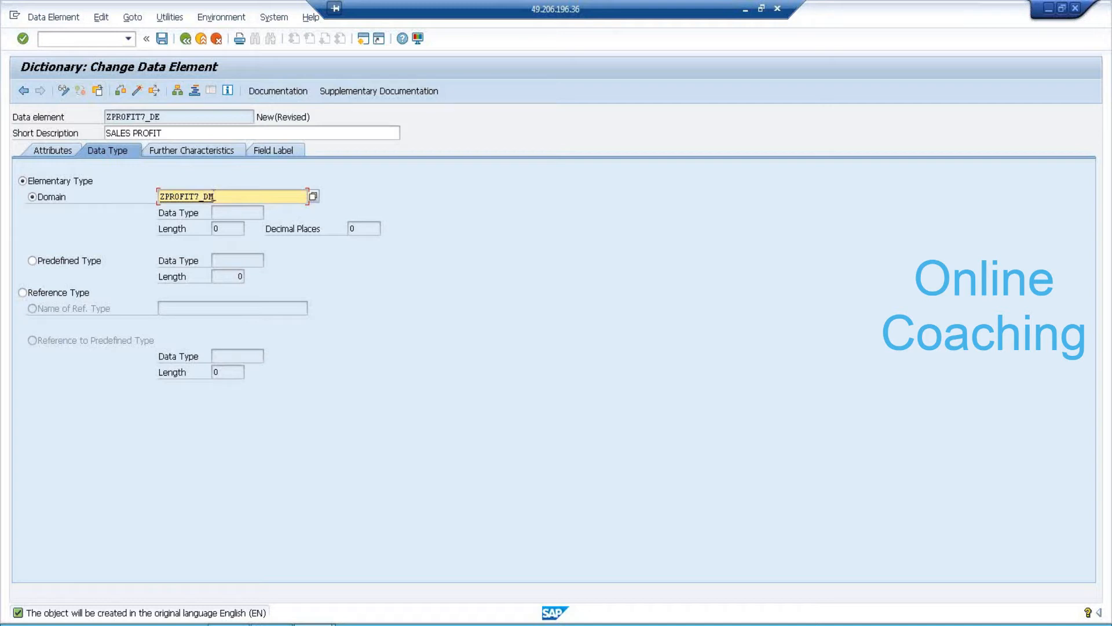
double_click(189, 196)
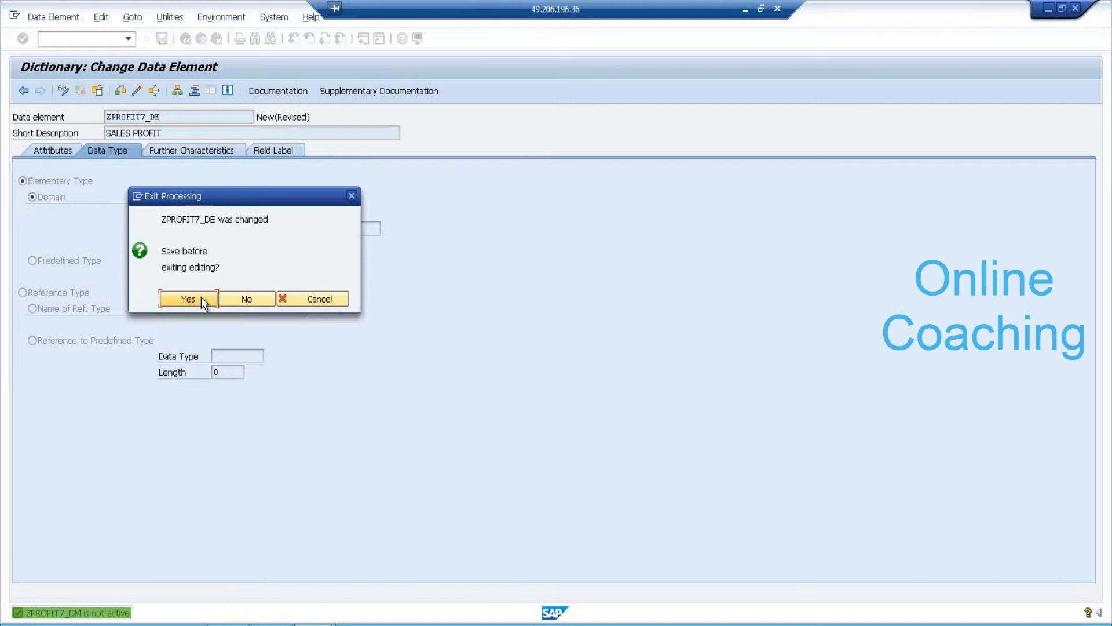
click(201, 296)
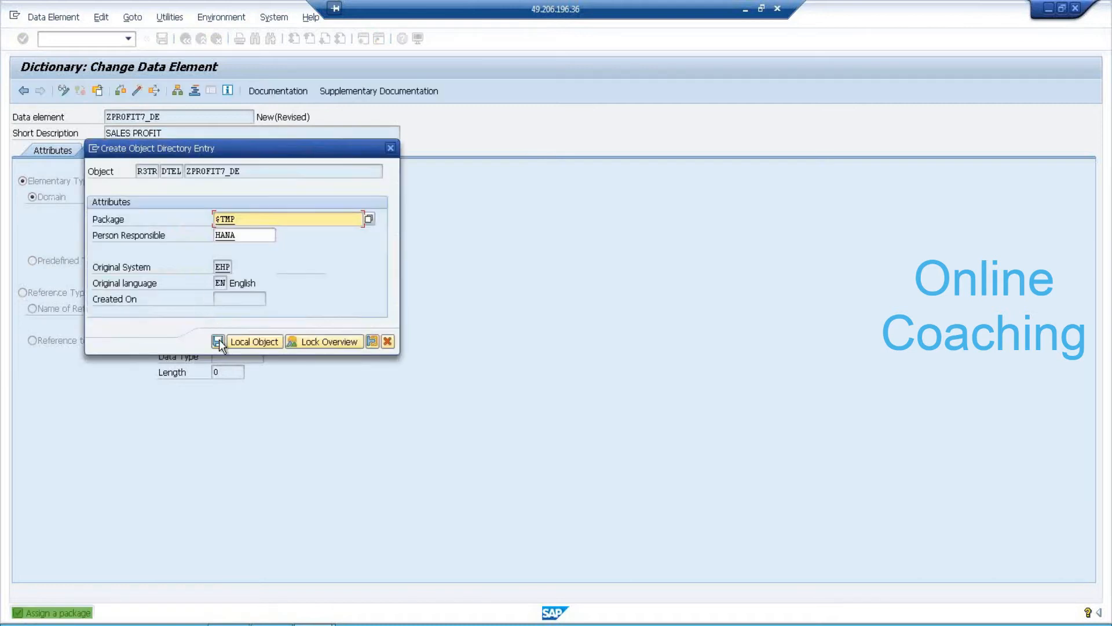
click(218, 342)
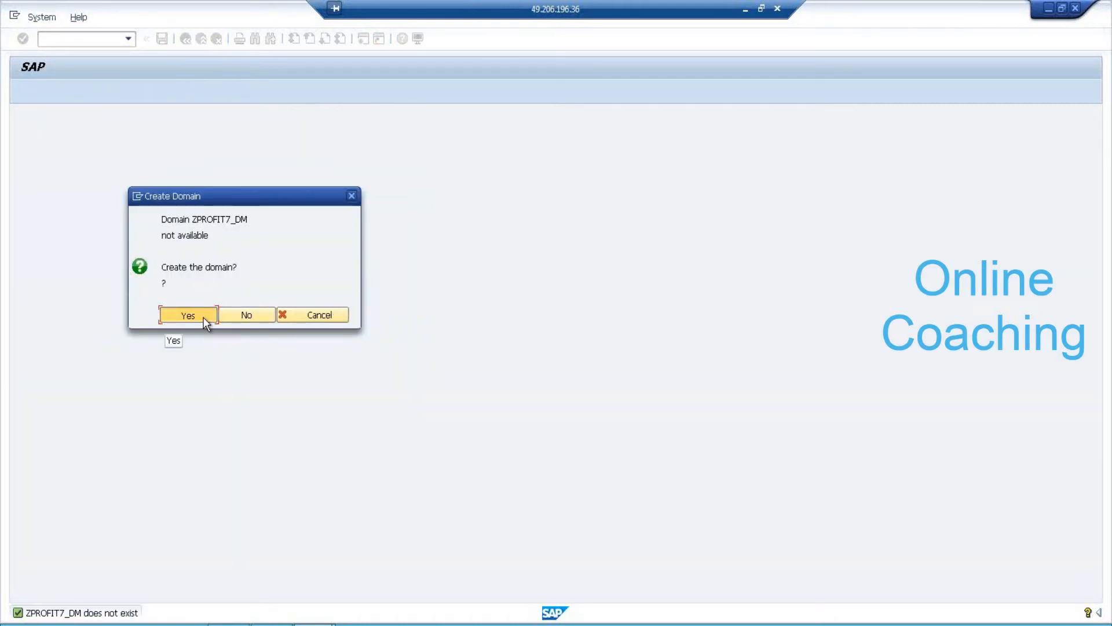
Define domain ZPROFIT7_DM described SALES PROFIT as CURR, length 5, with 2 decimals.
click(205, 319)
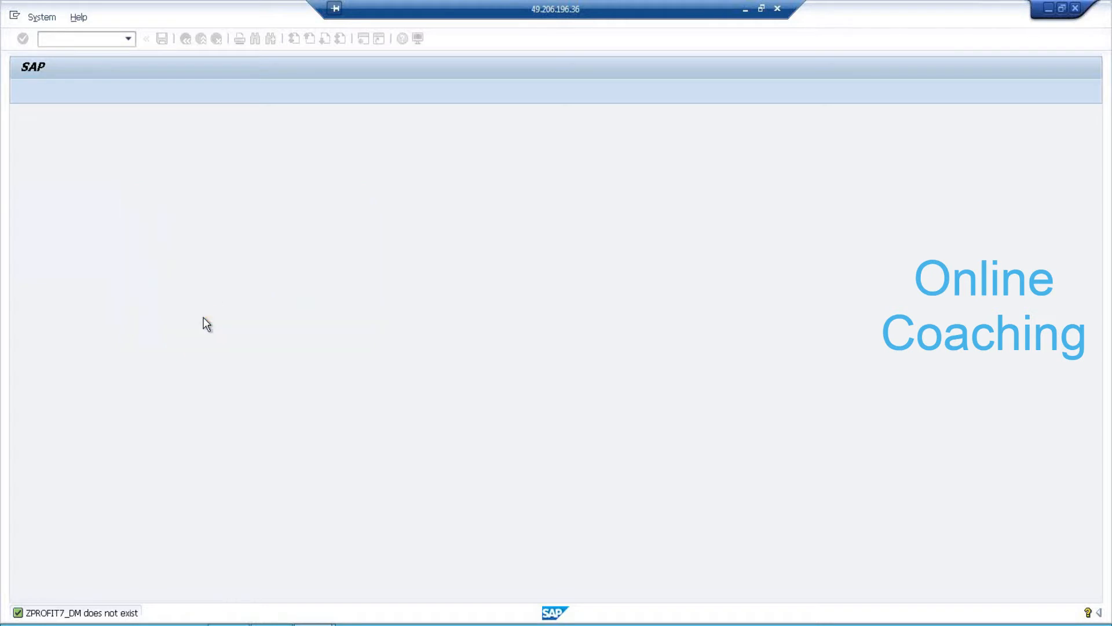
text(SALES PROFIT)
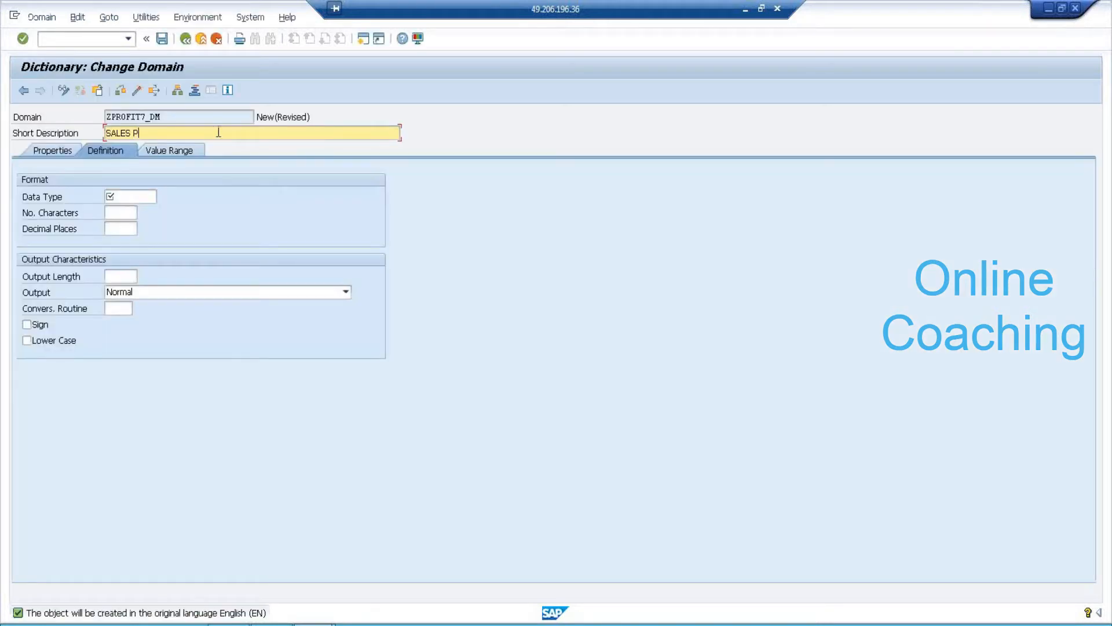
click(129, 197)
text(C)
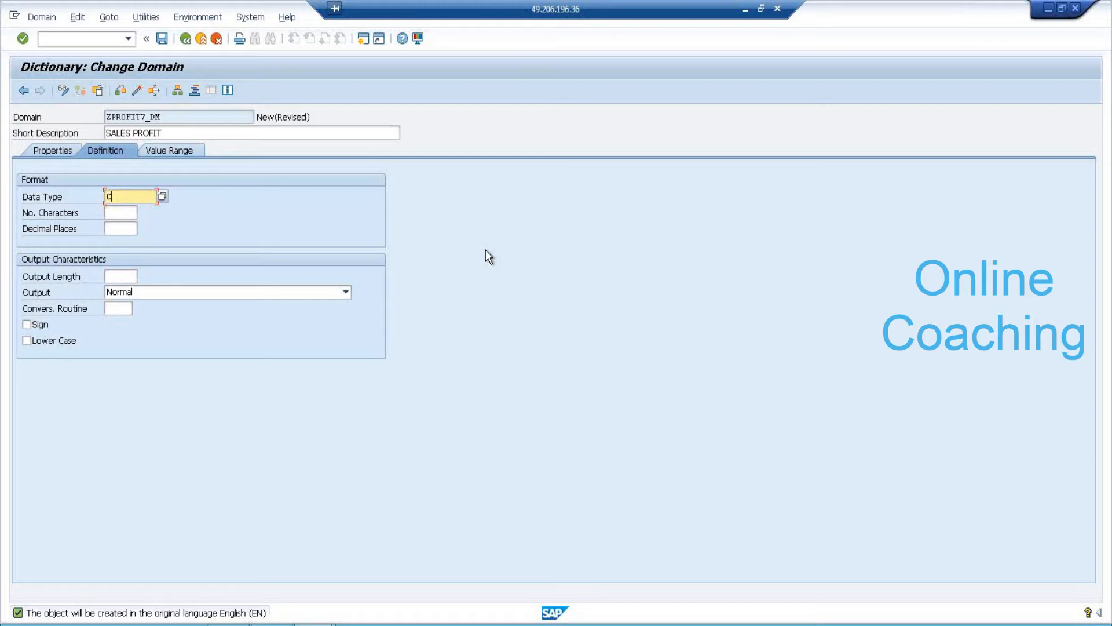
text(U)
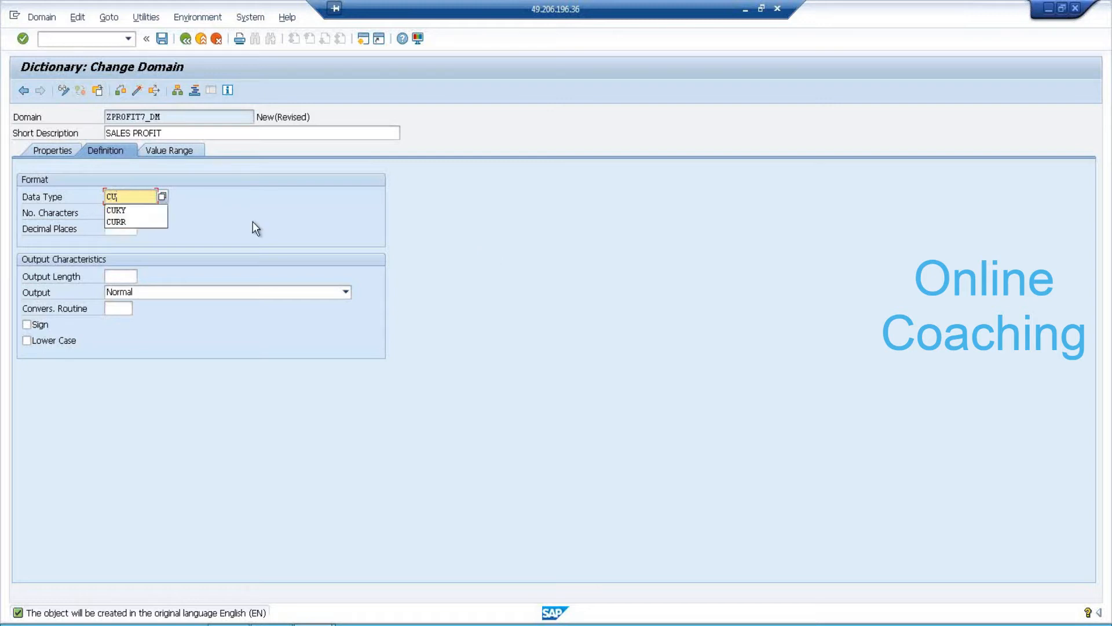
click(142, 220)
click(131, 212)
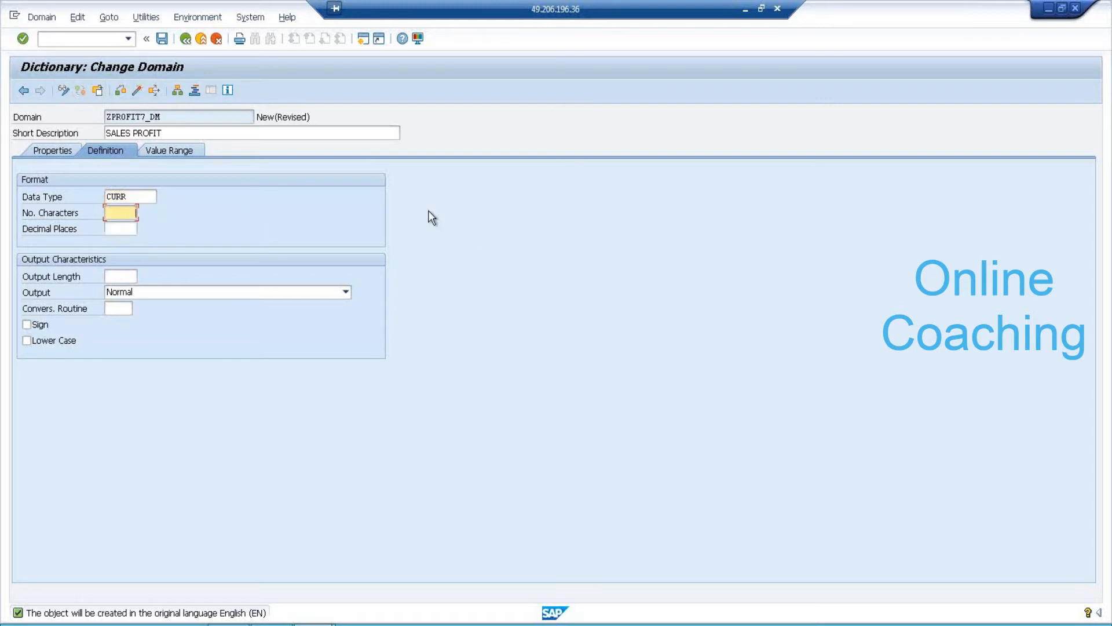
key(Return)
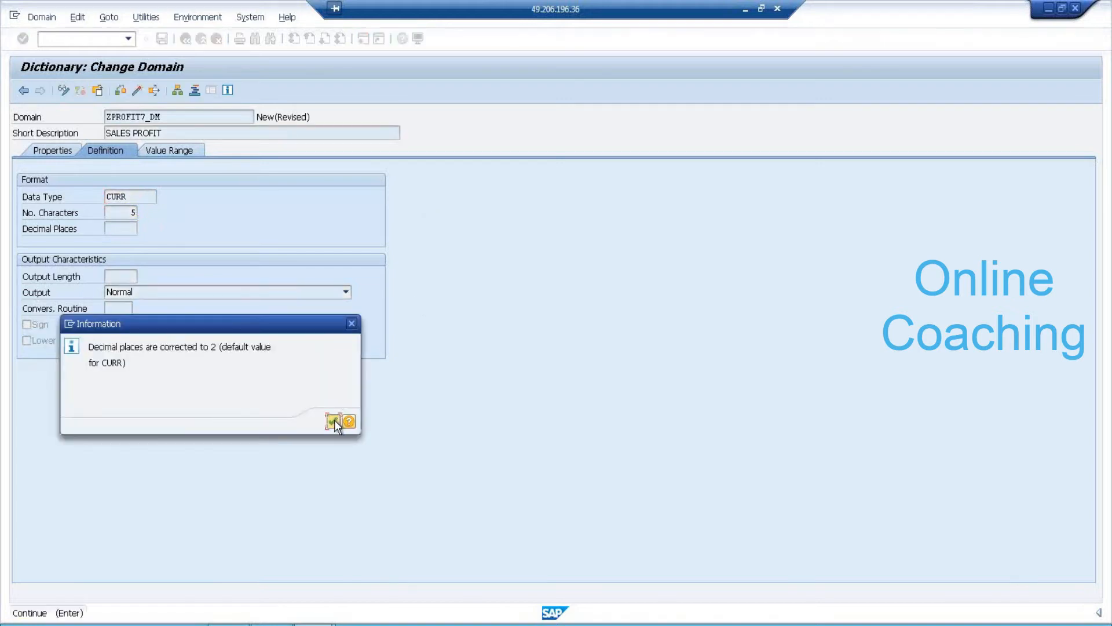
click(335, 420)
Activate ZPROFIT7_DM as a local object, activate ZPROFIT7_DE, and return to ZTD_7AM.
click(136, 91)
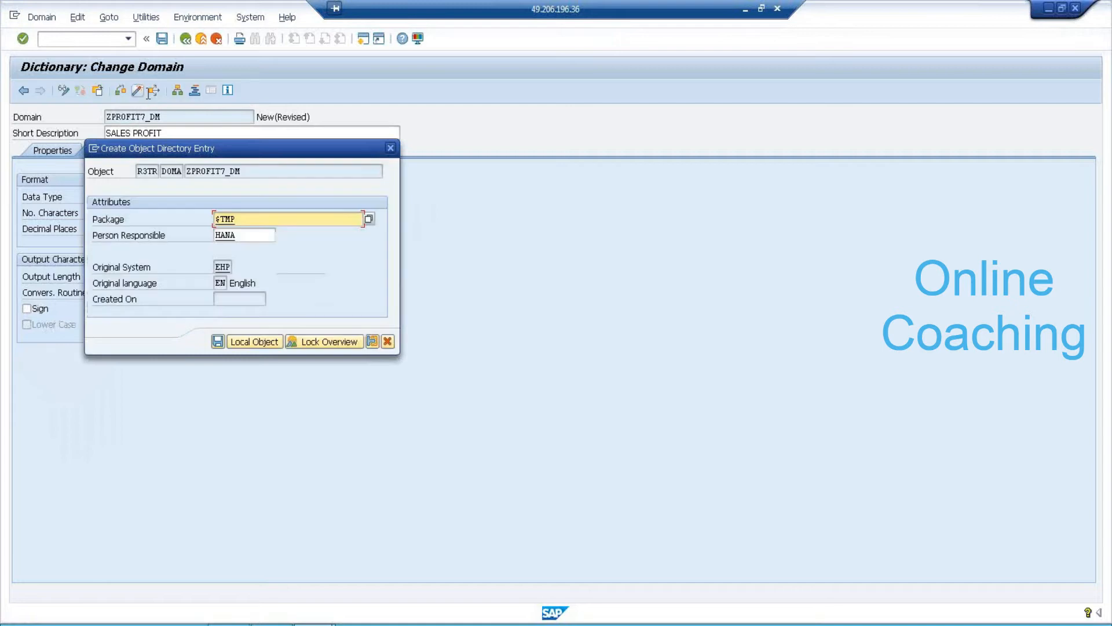
click(220, 343)
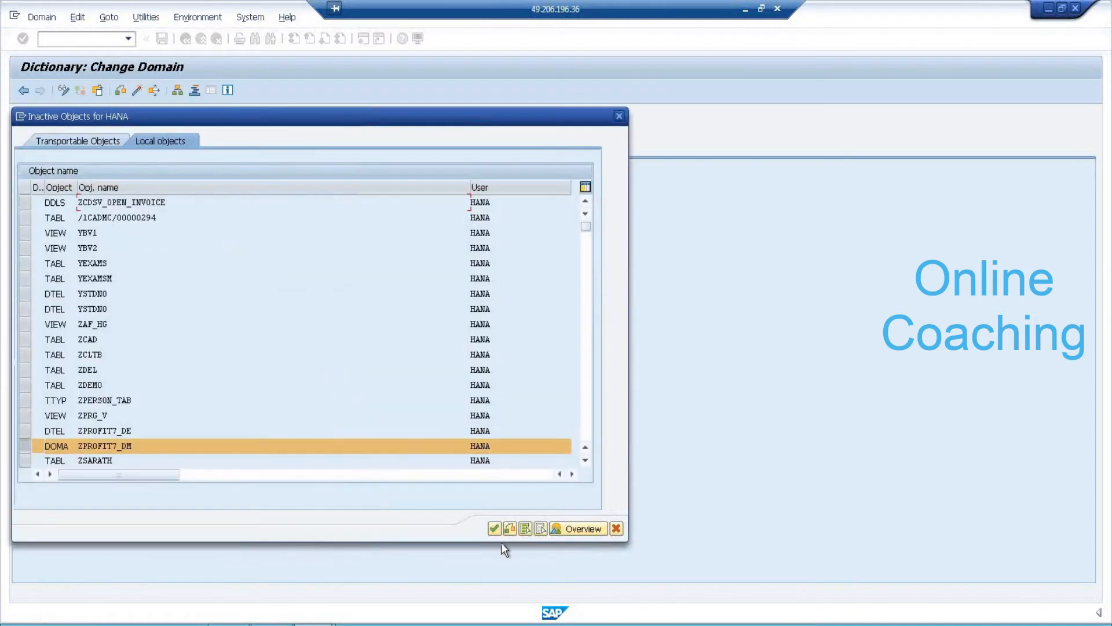
click(491, 530)
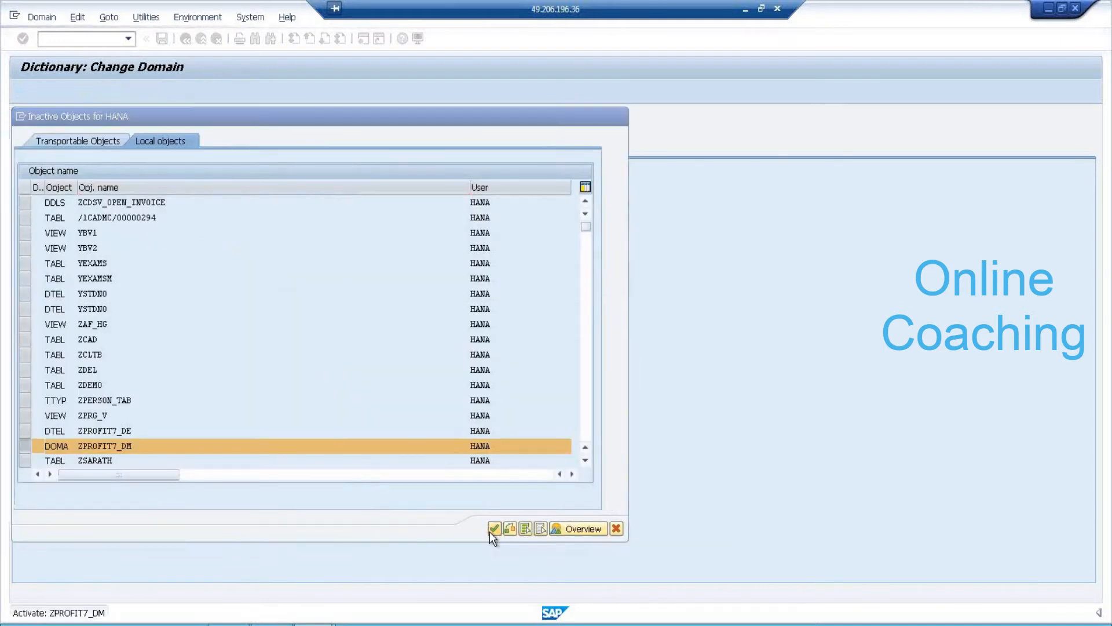
click(185, 41)
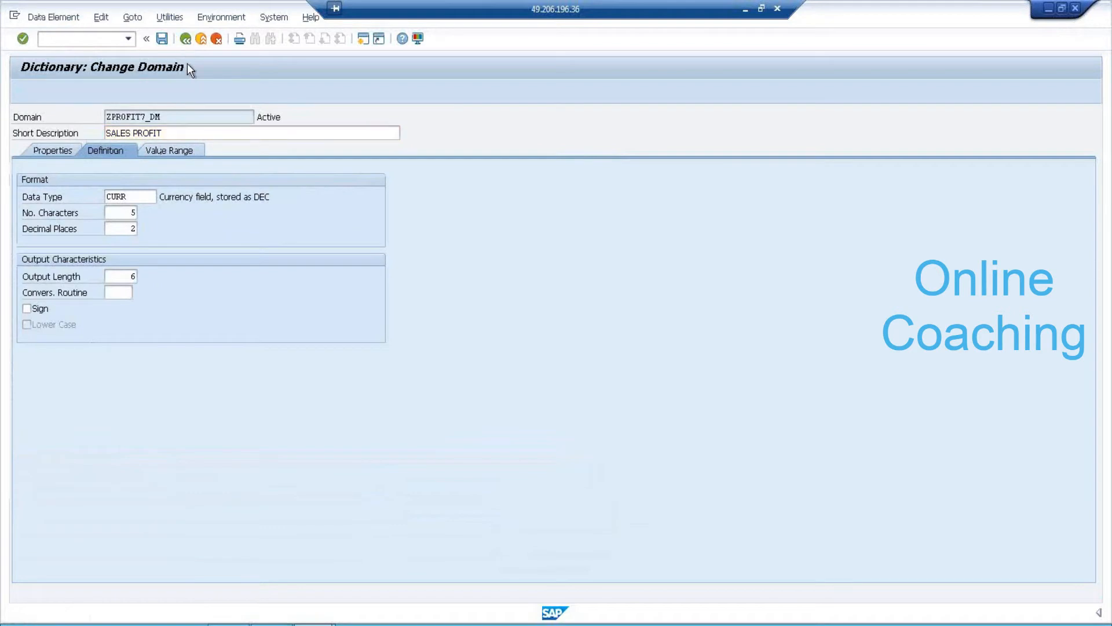
click(138, 90)
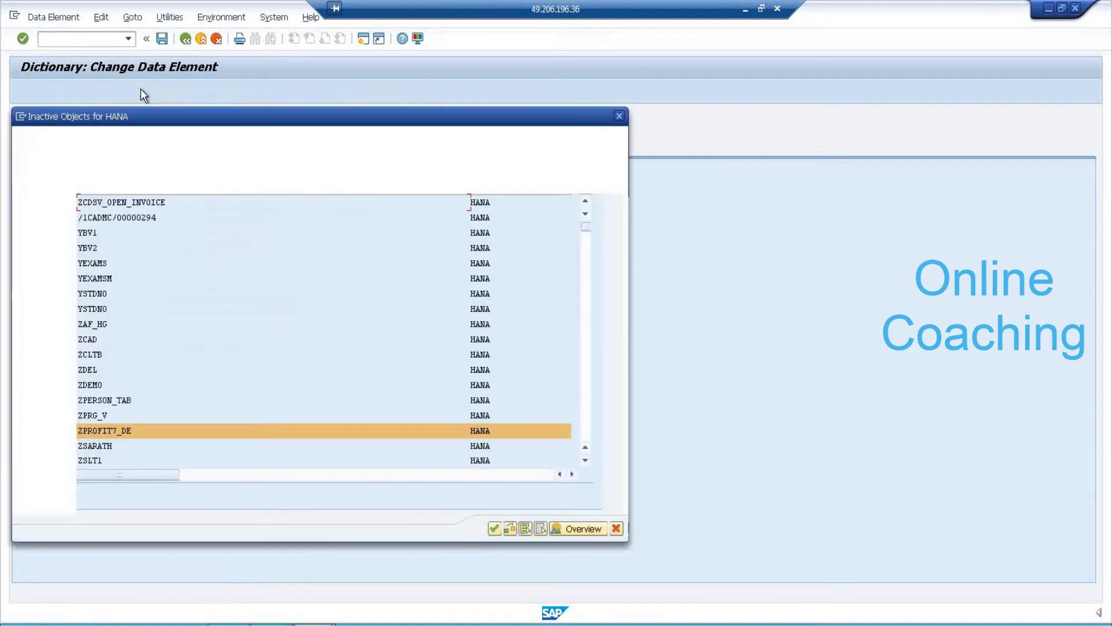
click(495, 529)
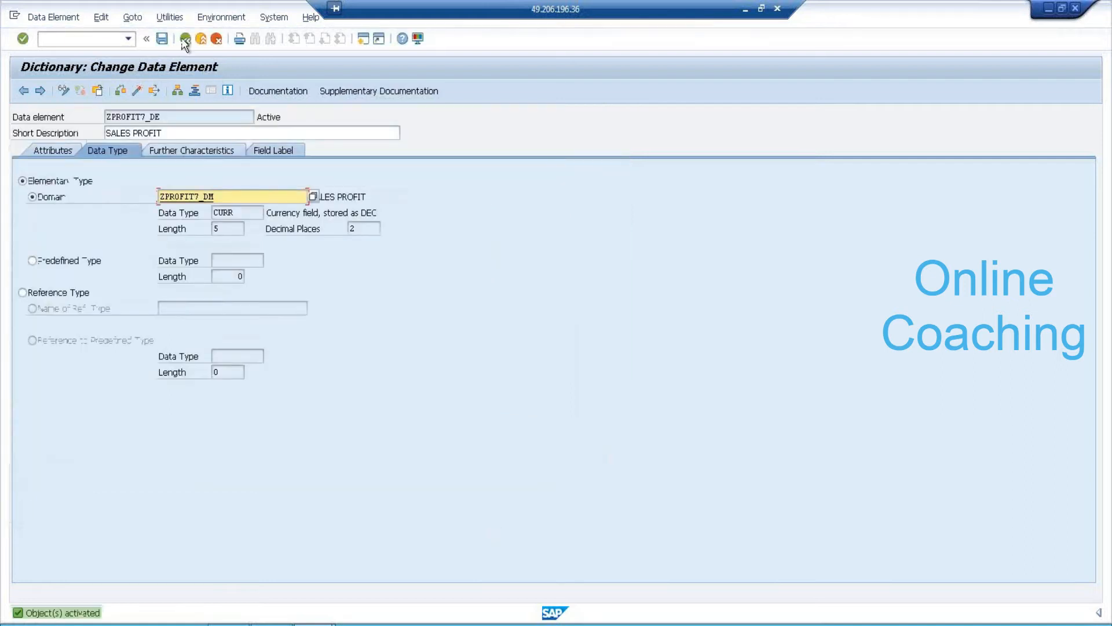
click(185, 39)
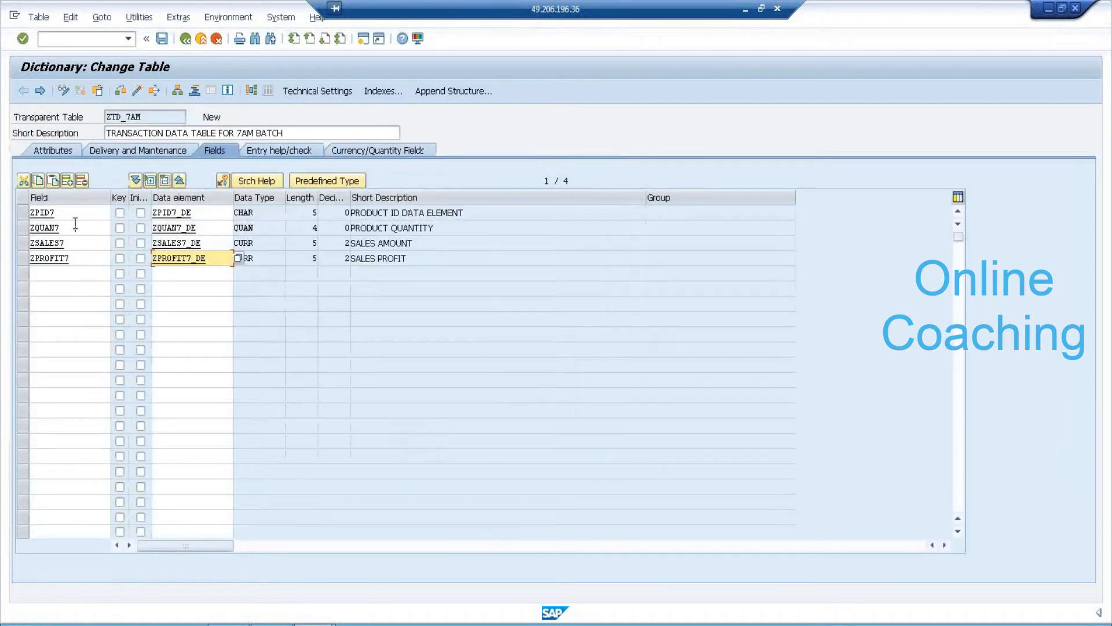
Review the ZQUAN7, ZSALES7 and ZPROFIT7 fields in the table.
click(74, 227)
click(77, 242)
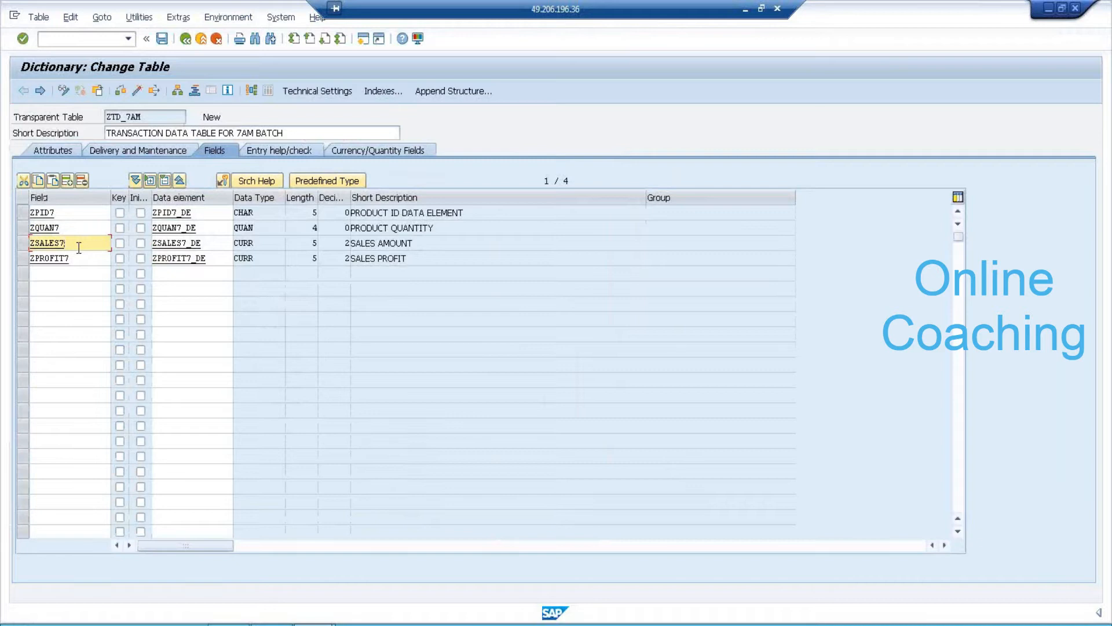
click(85, 259)
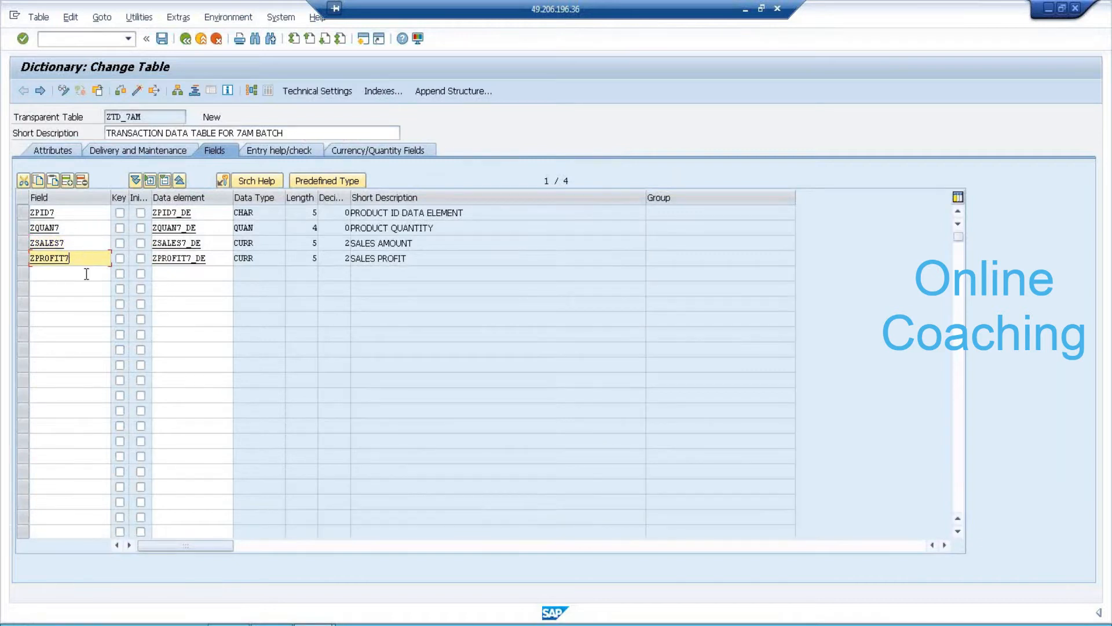
Enter field ZUNIT7 with data element ZUNIT7_DE in row 5, then save the table.
click(86, 274)
text(Z)
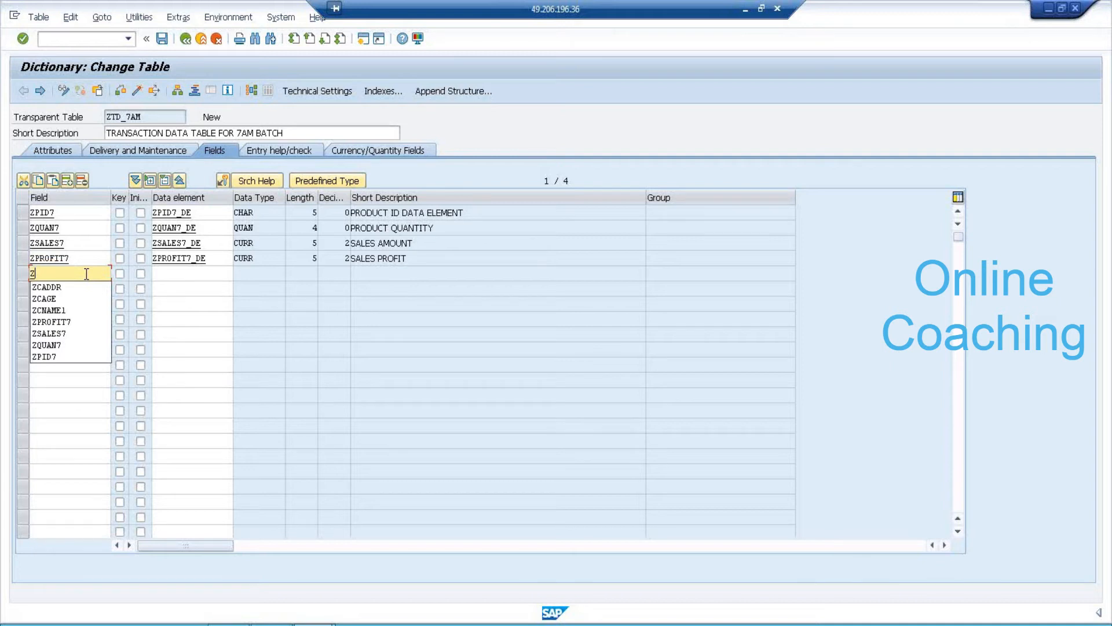
text(UNIT7)
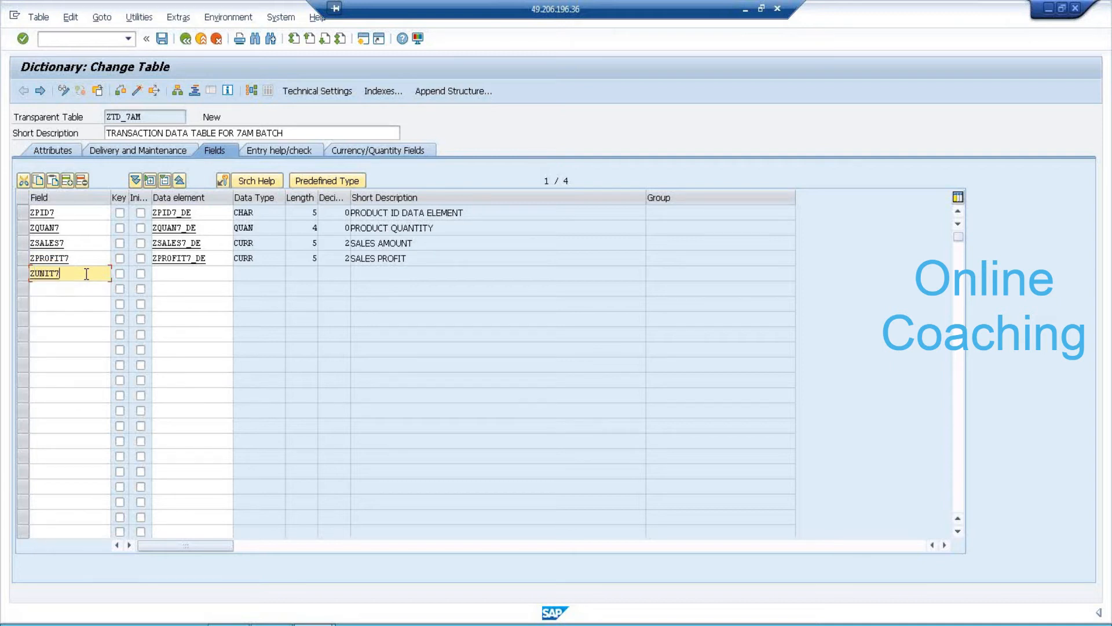
key(Tab)
key(Tab)
key(Tab)
text(Z)
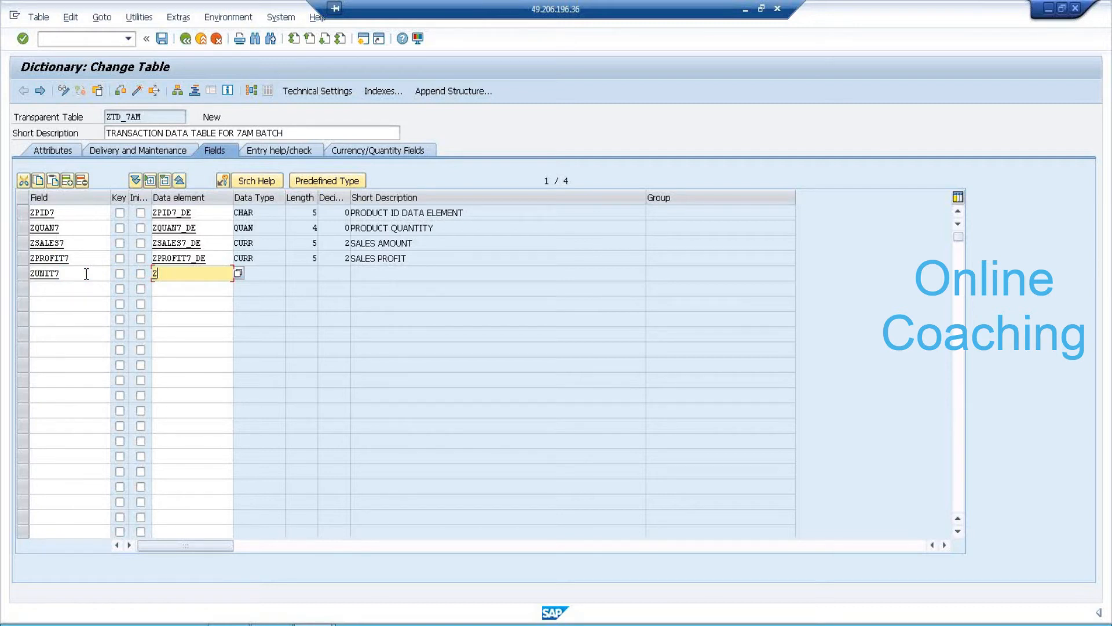
text(UNIT7_DE)
key(F3)
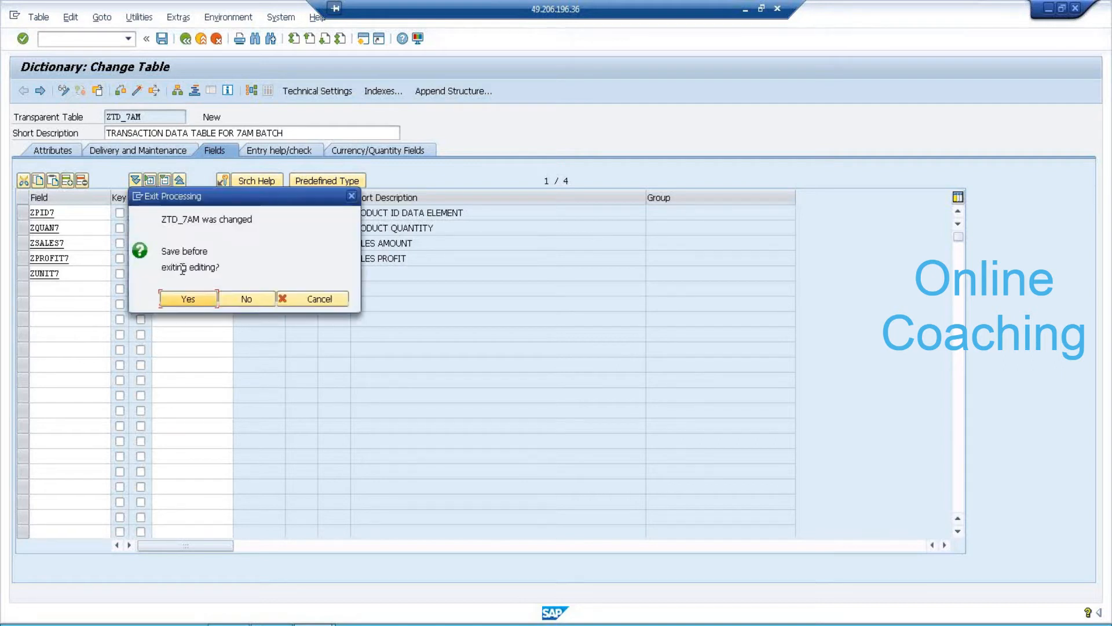
click(186, 296)
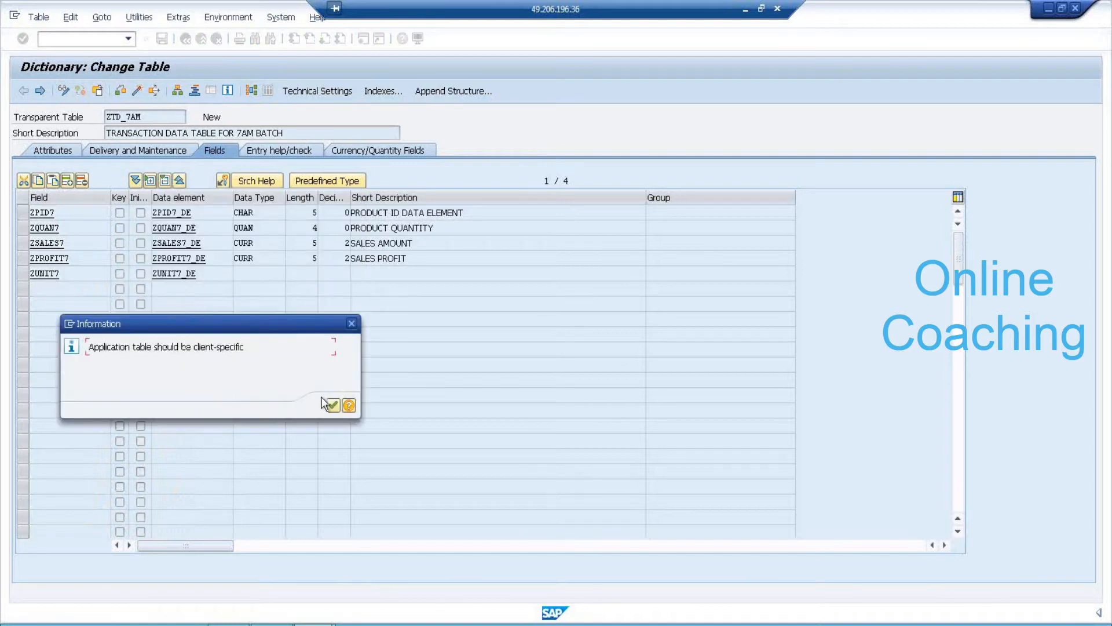
click(334, 405)
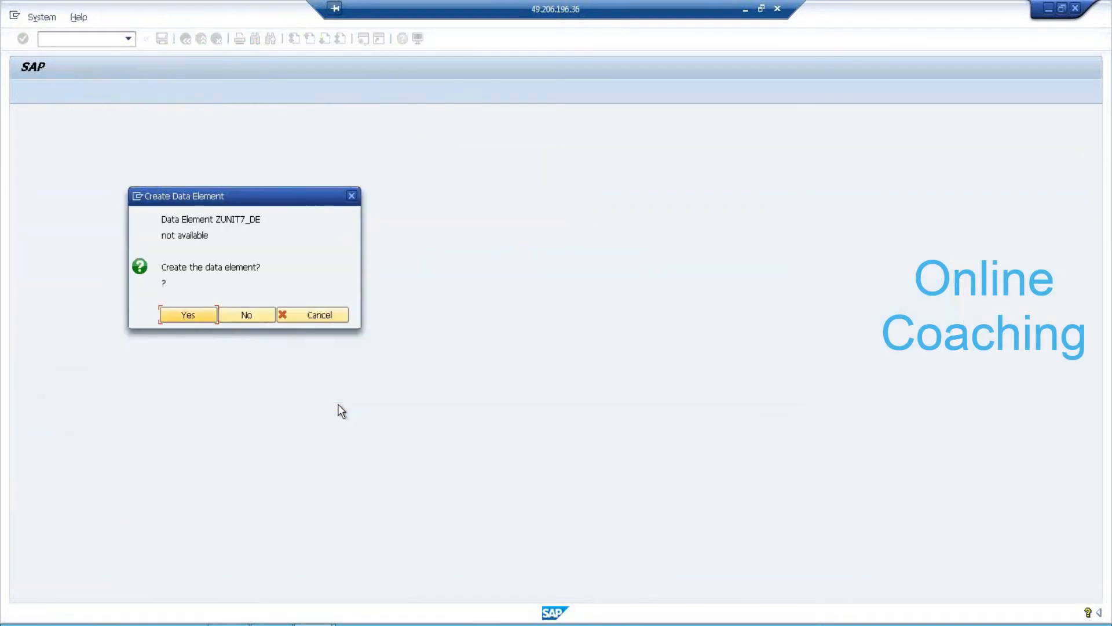
Create data element ZUNIT7_DE described UNIT OF MEASURE on domain ZUNIT7_DM, saved as a local object.
click(191, 316)
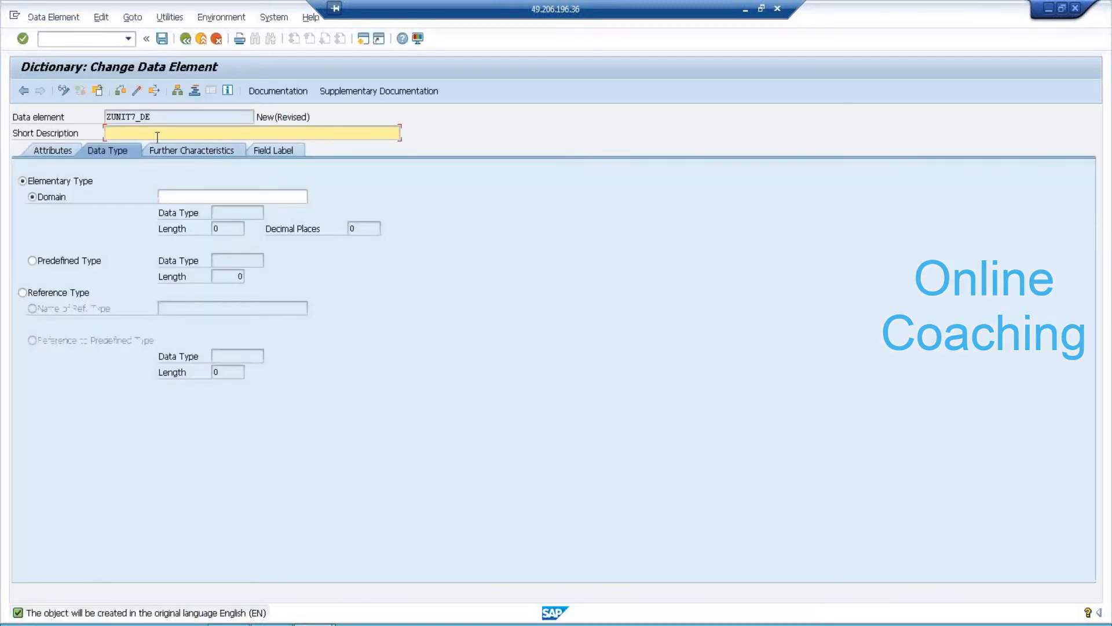
text(UNIT OF MEASURE)
click(203, 196)
text(ZUNIT7_DM)
double_click(190, 200)
click(199, 299)
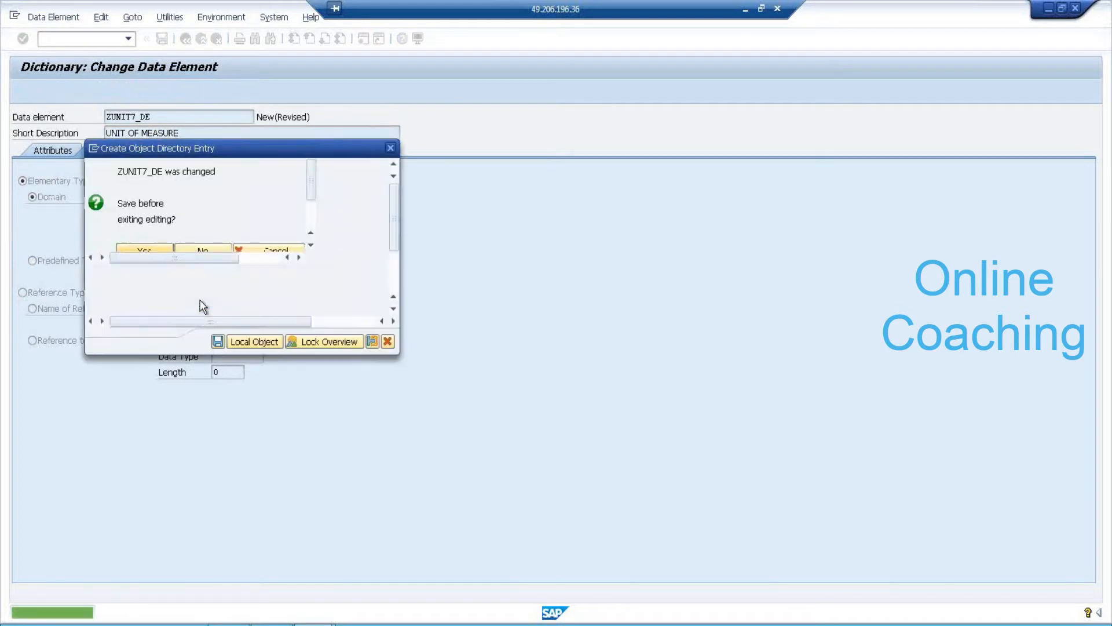
click(219, 341)
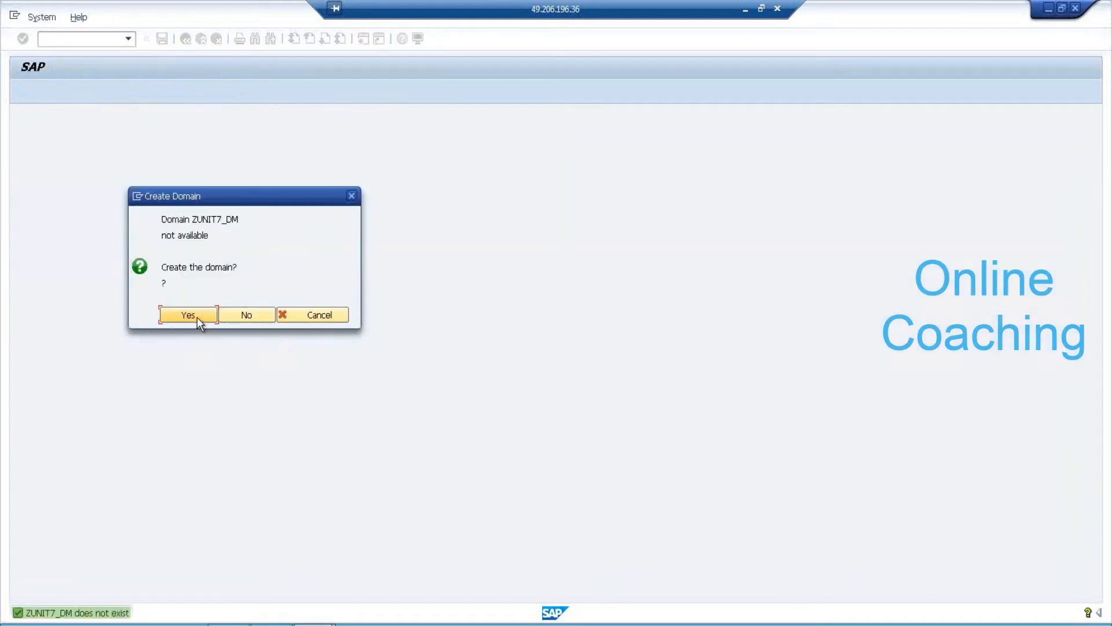
Create domain ZUNIT7_DM, described UNIT OF MEASURE with data type UNIT, and activate it as a local object.
click(200, 316)
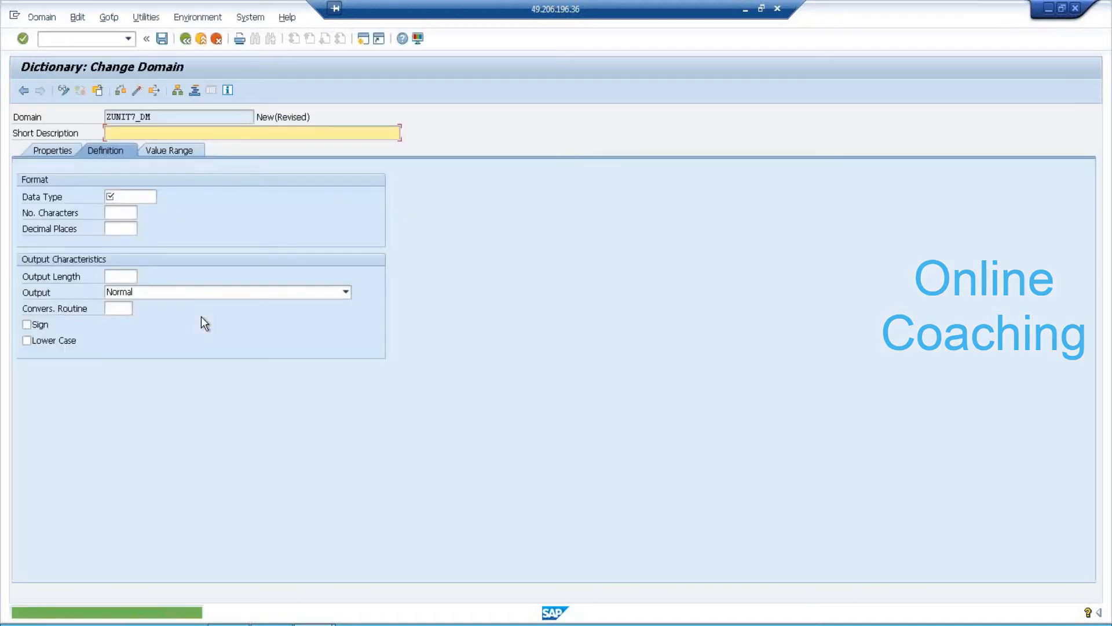
text(UNIT OF MEASURE)
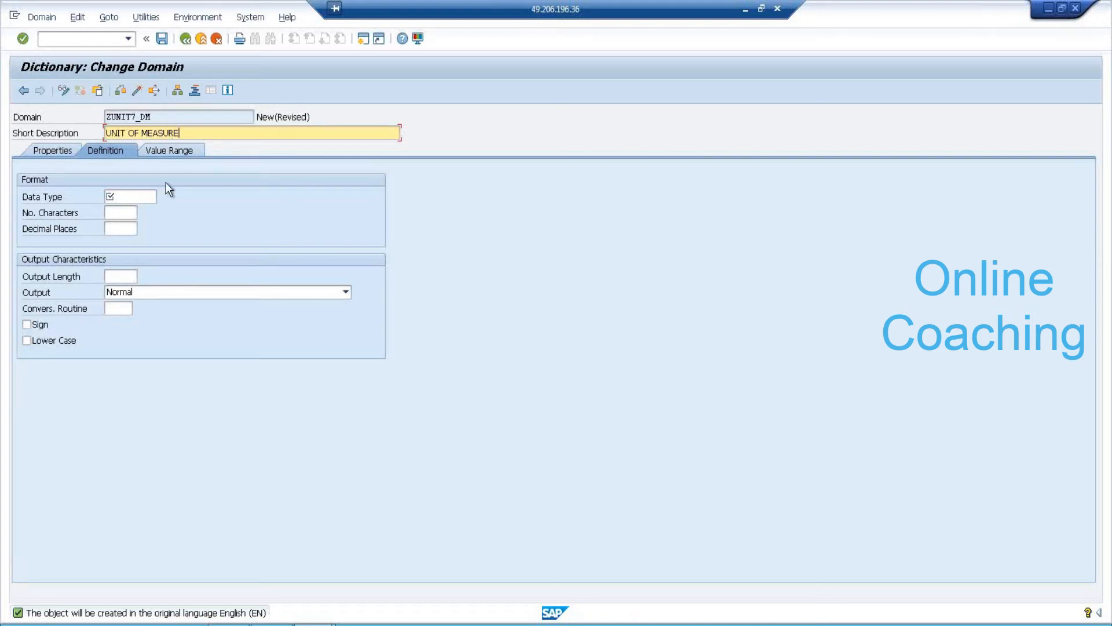
click(136, 194)
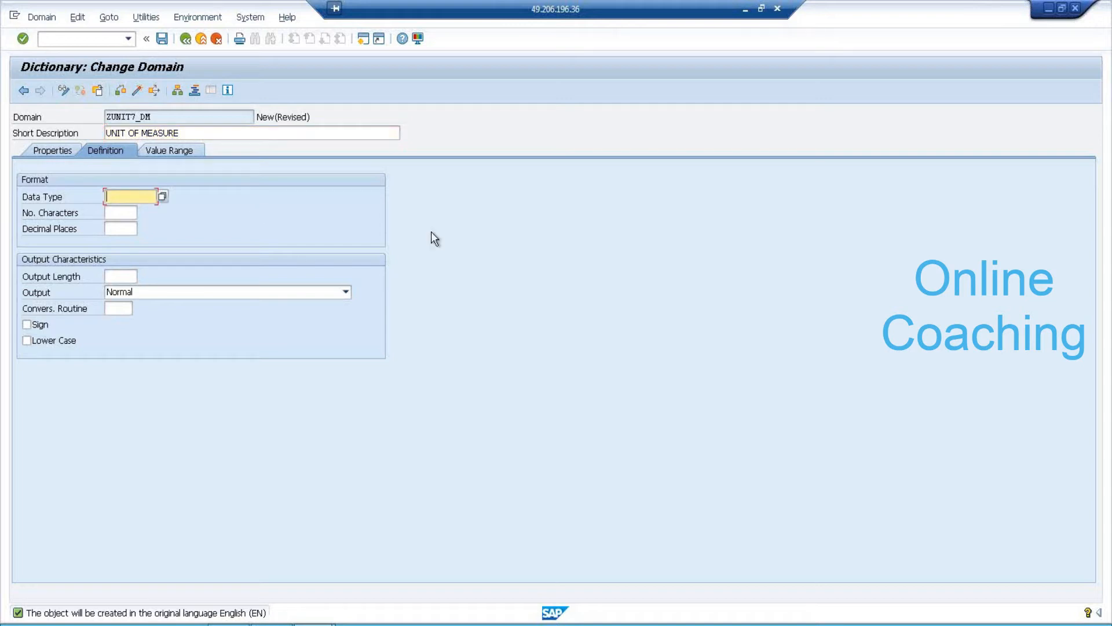
text(UNIT)
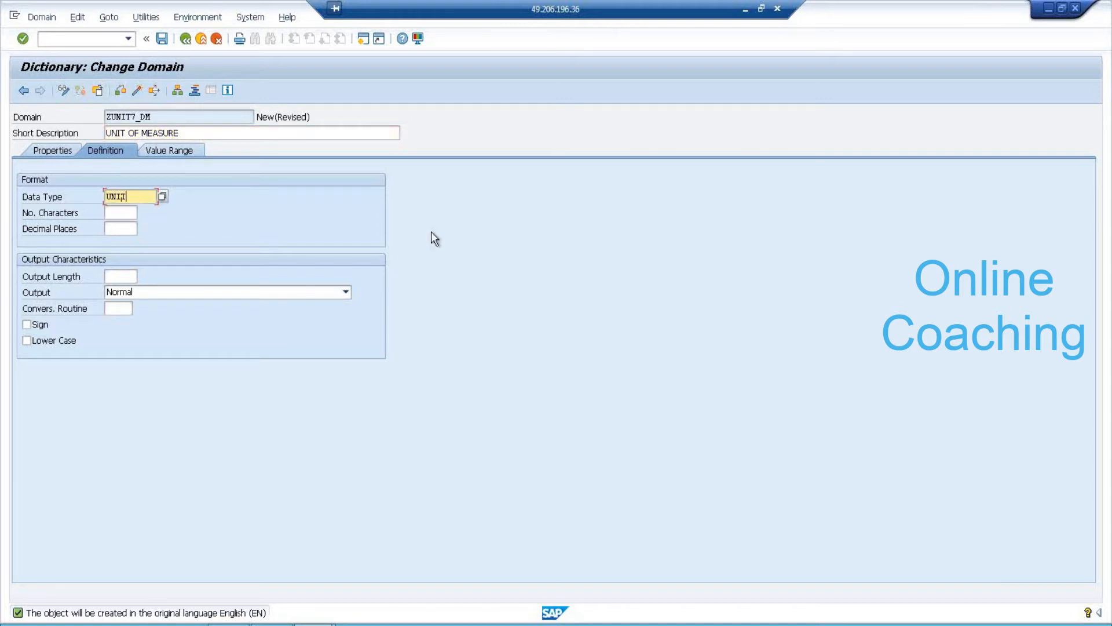
key(Return)
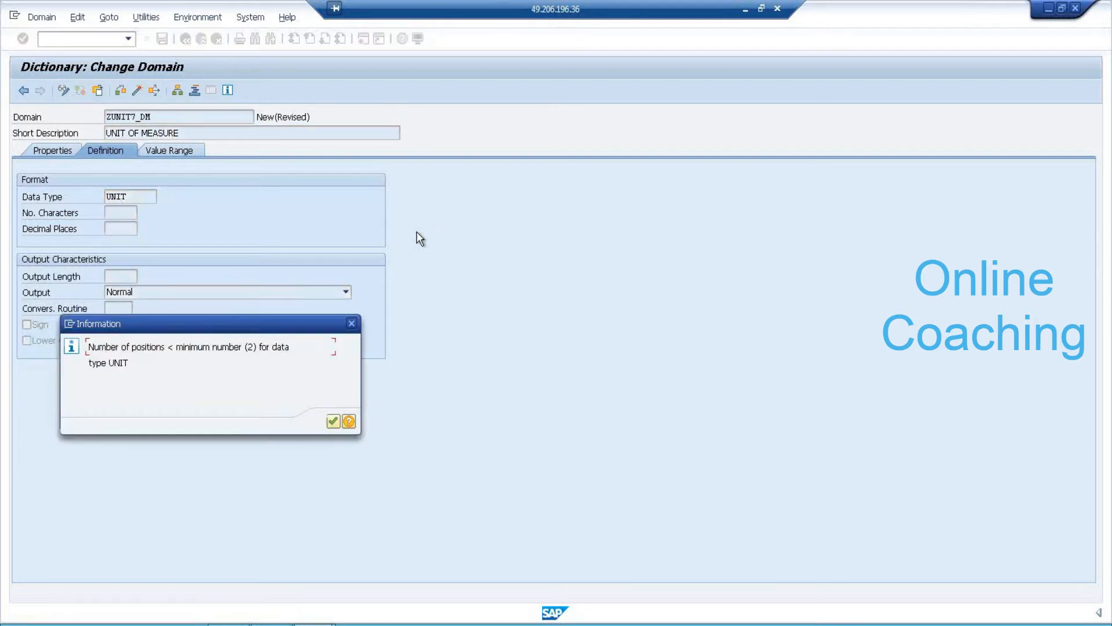
click(333, 421)
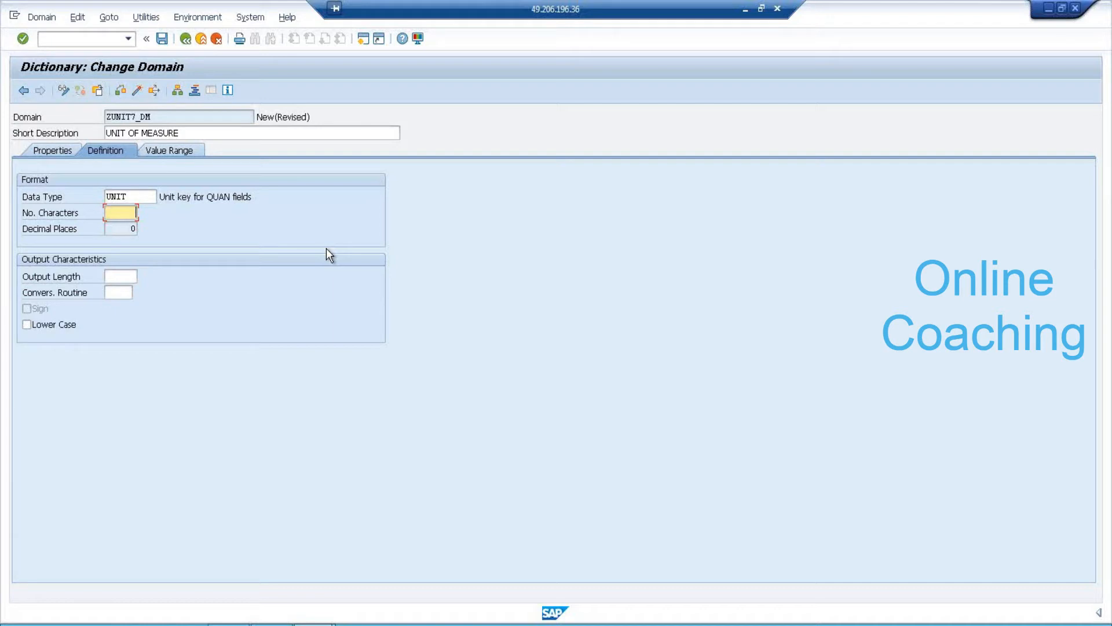
click(132, 229)
click(137, 92)
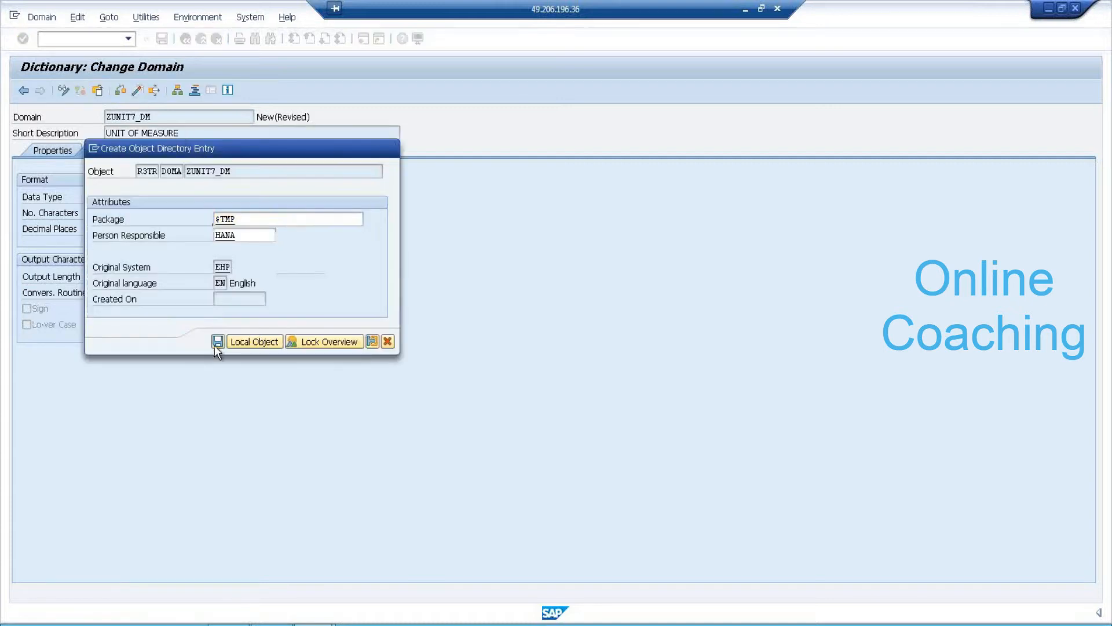
click(214, 345)
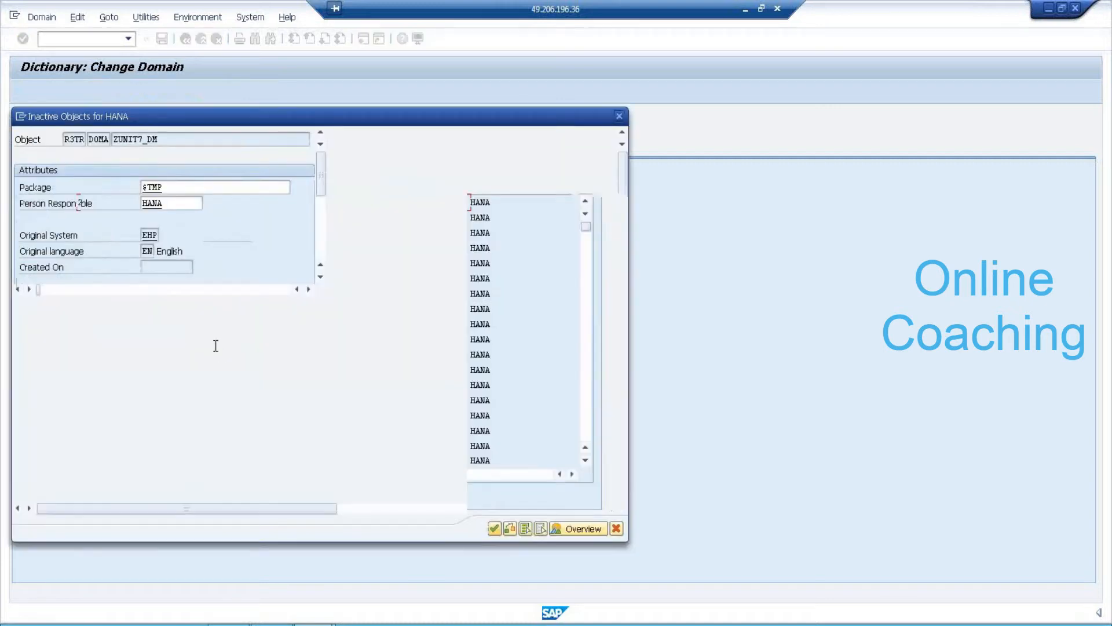
After the failed activation, set ZUNIT7_DM to 2 characters and activate the domain.
click(496, 529)
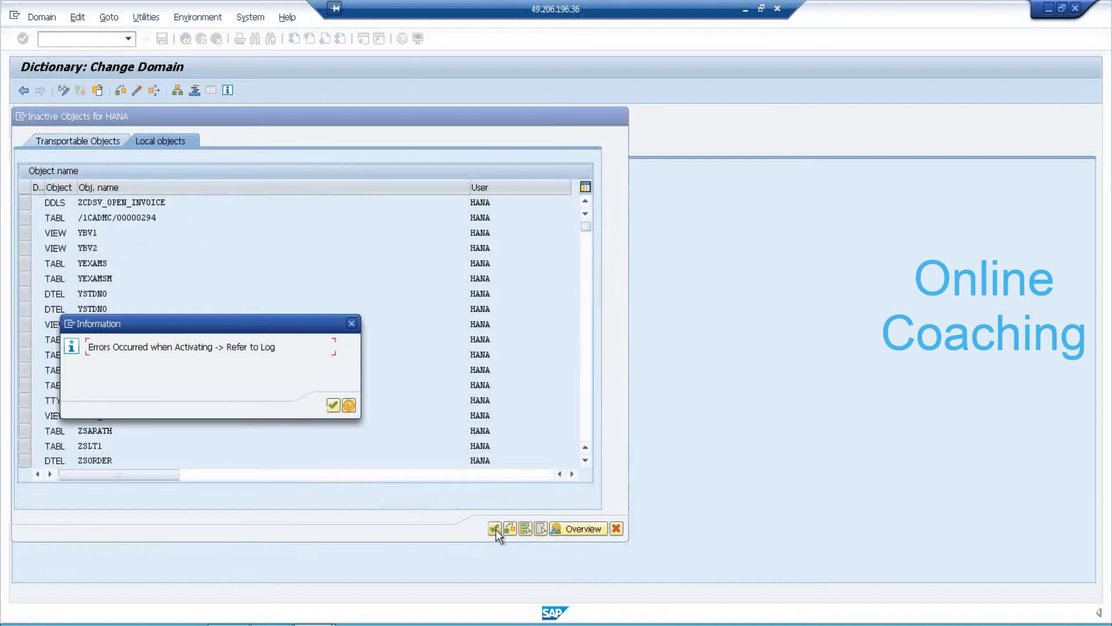
click(332, 404)
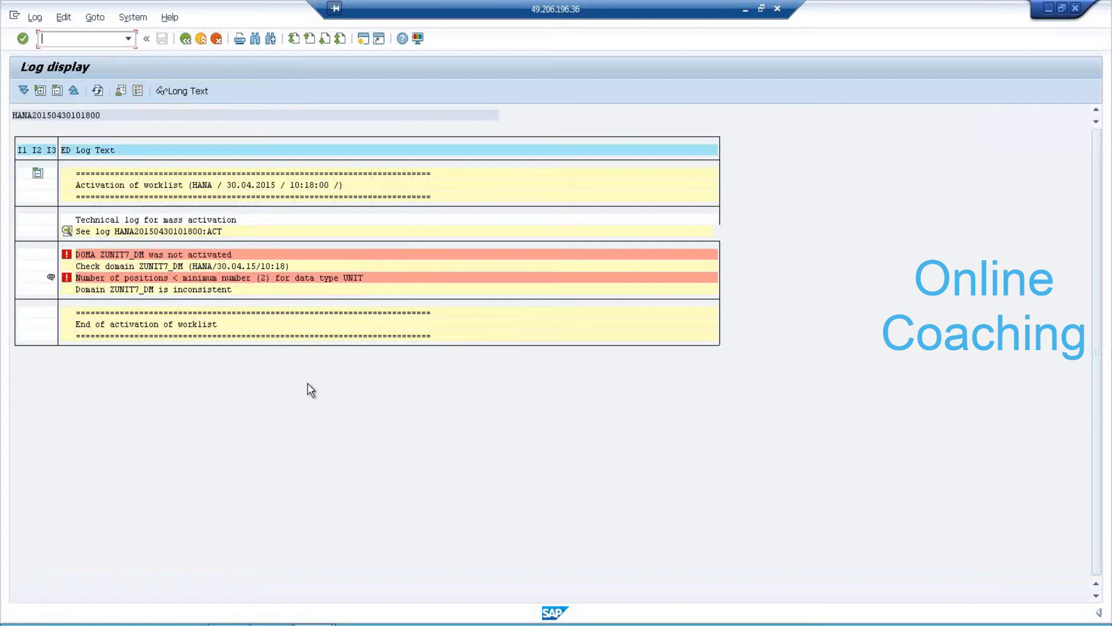
click(186, 39)
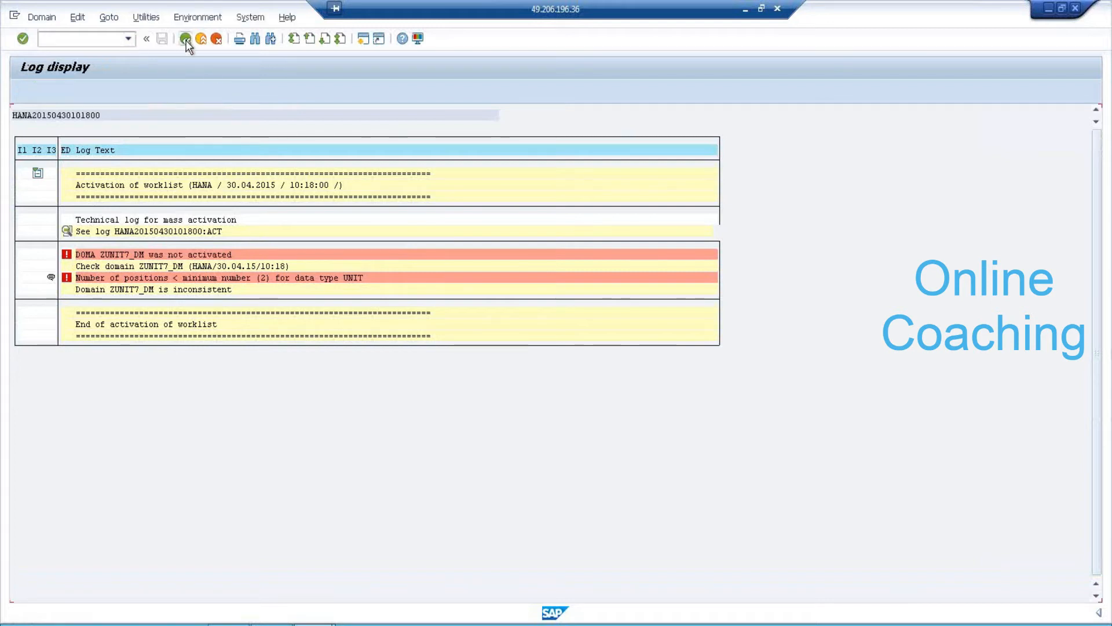
click(120, 212)
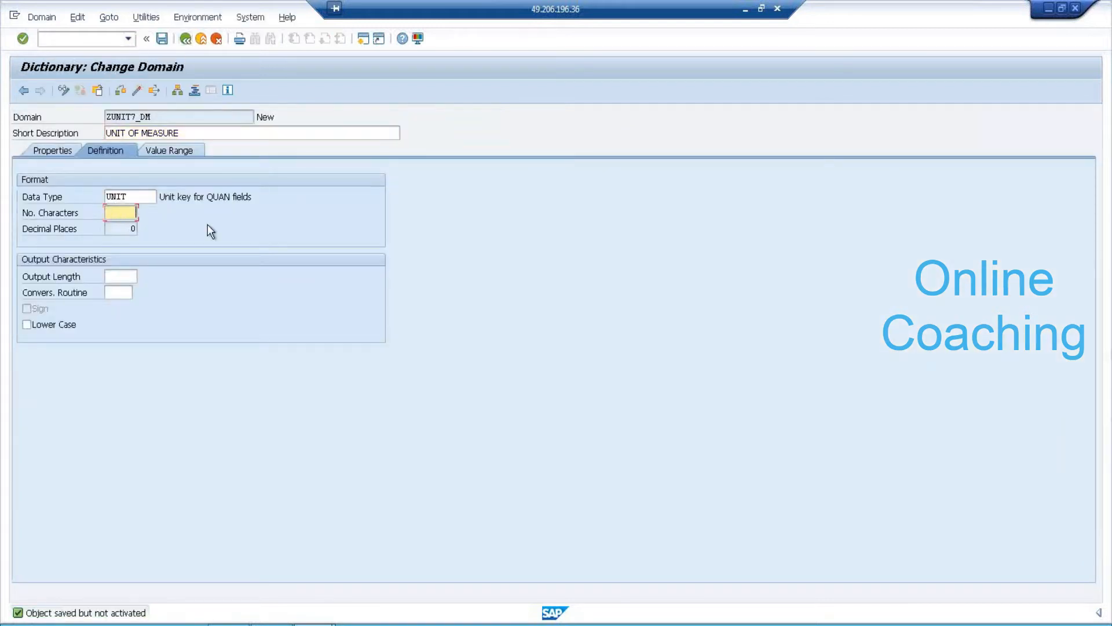
click(139, 91)
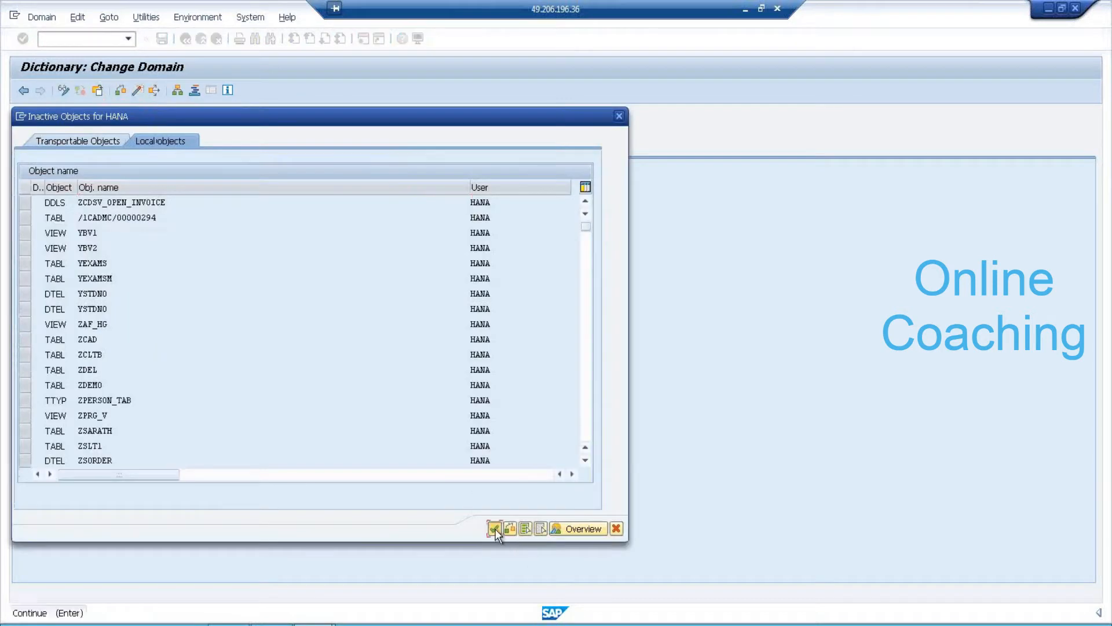
click(494, 528)
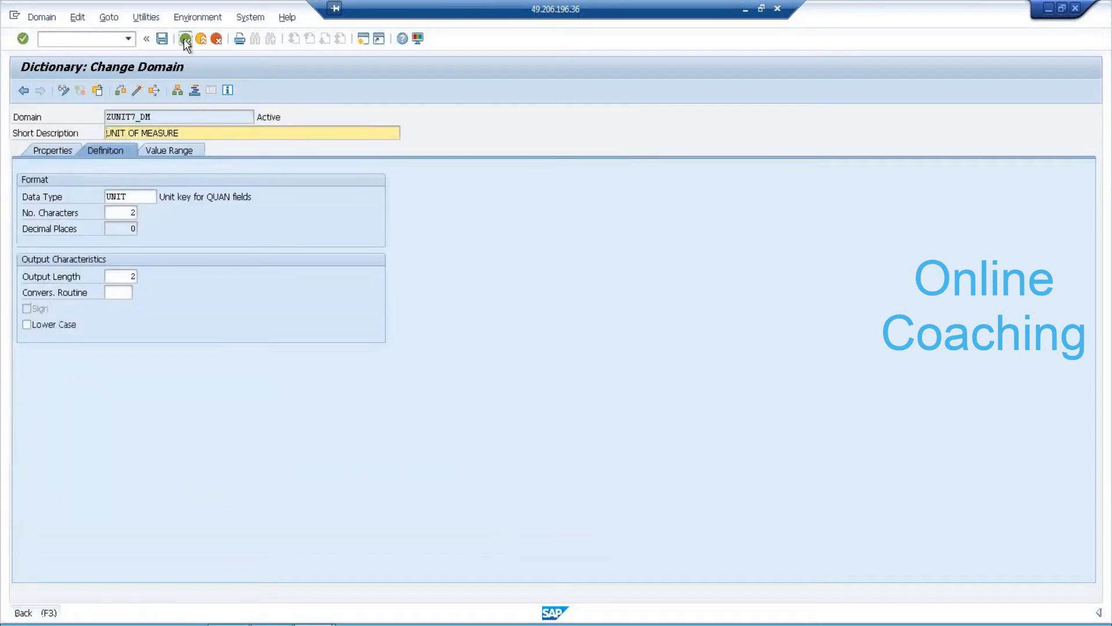
Activate data element ZUNIT7_DE and return to the ZTD_7AM field list.
click(185, 40)
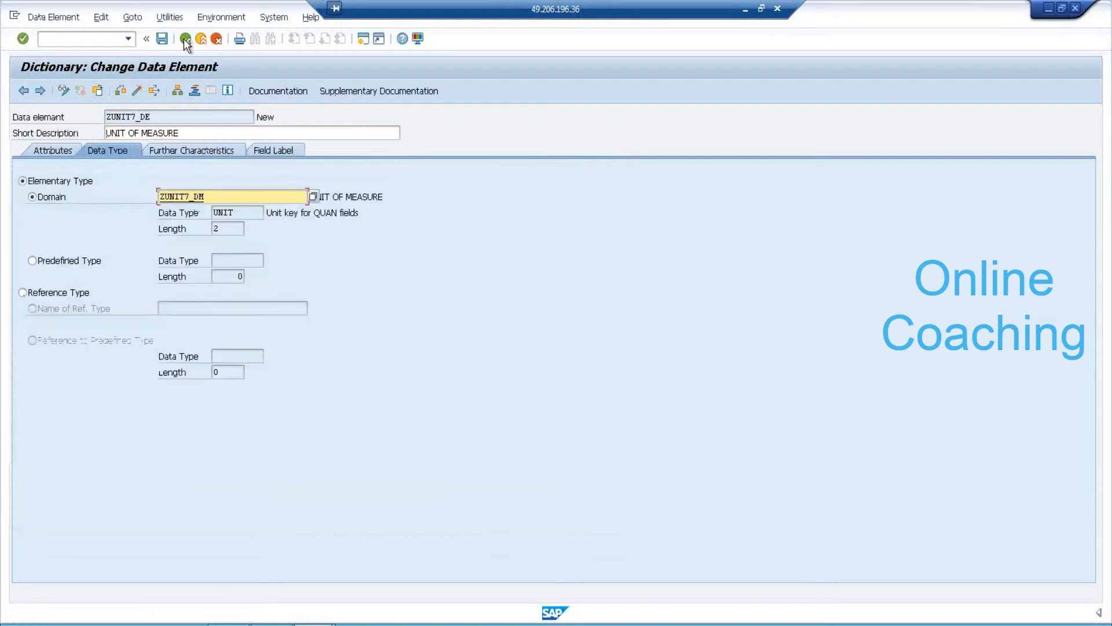
click(138, 91)
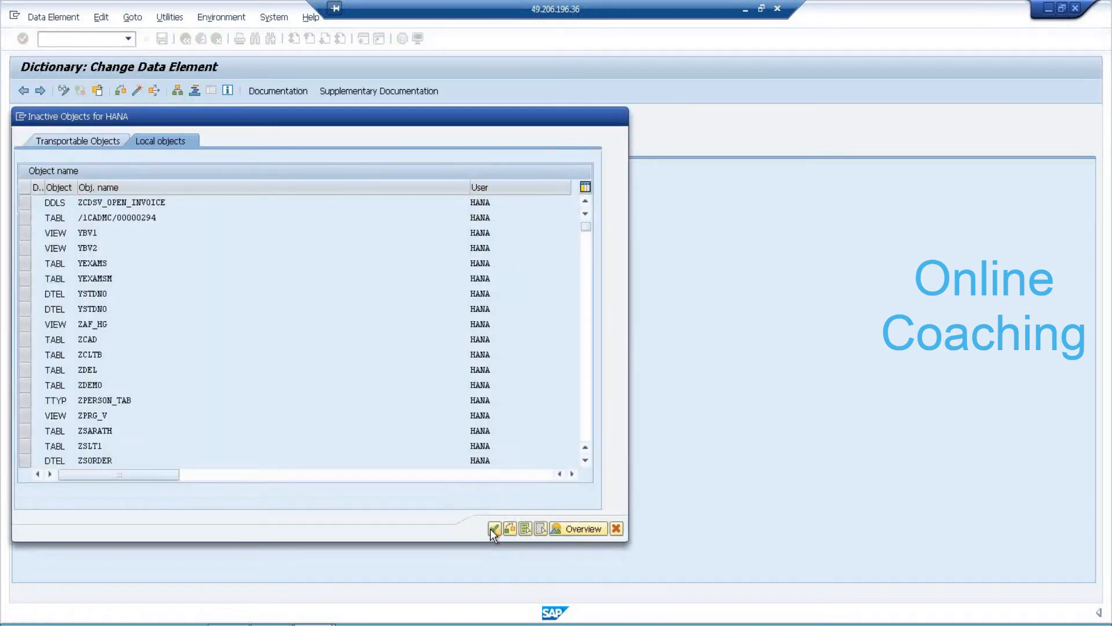
click(494, 528)
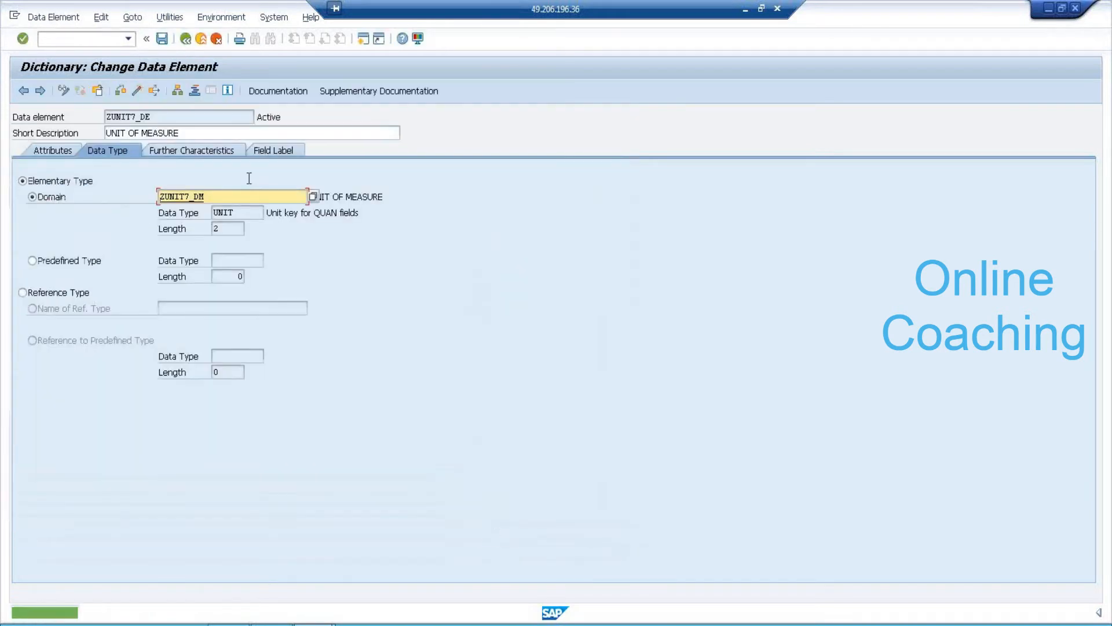
click(186, 41)
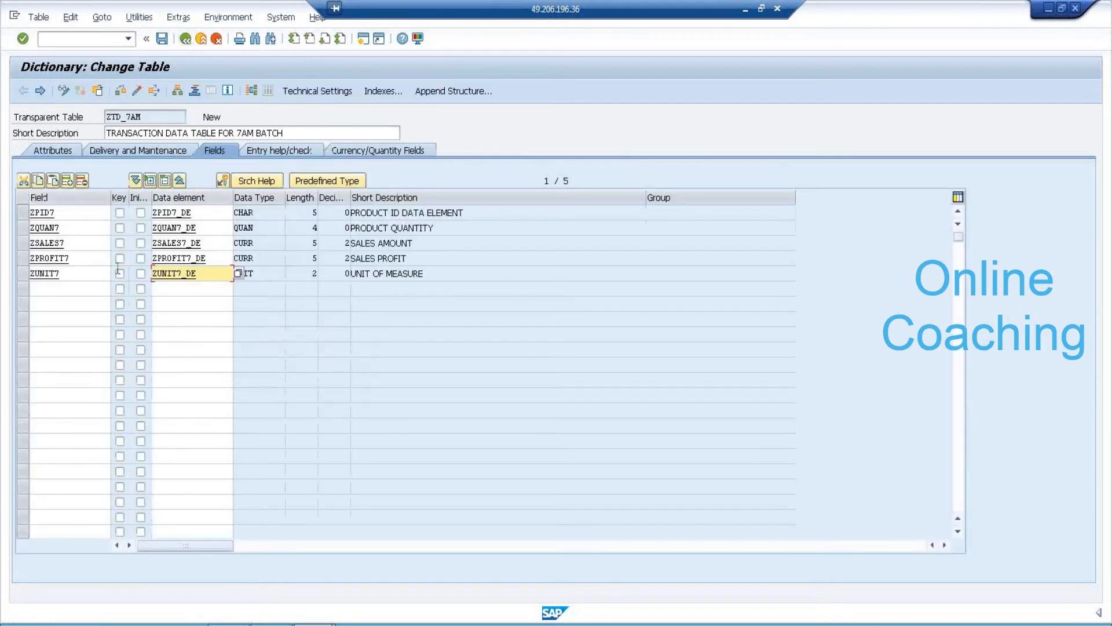
Add field ZCURRENCY7 in row 6 with data element ZCURRENCY7_DE.
click(87, 287)
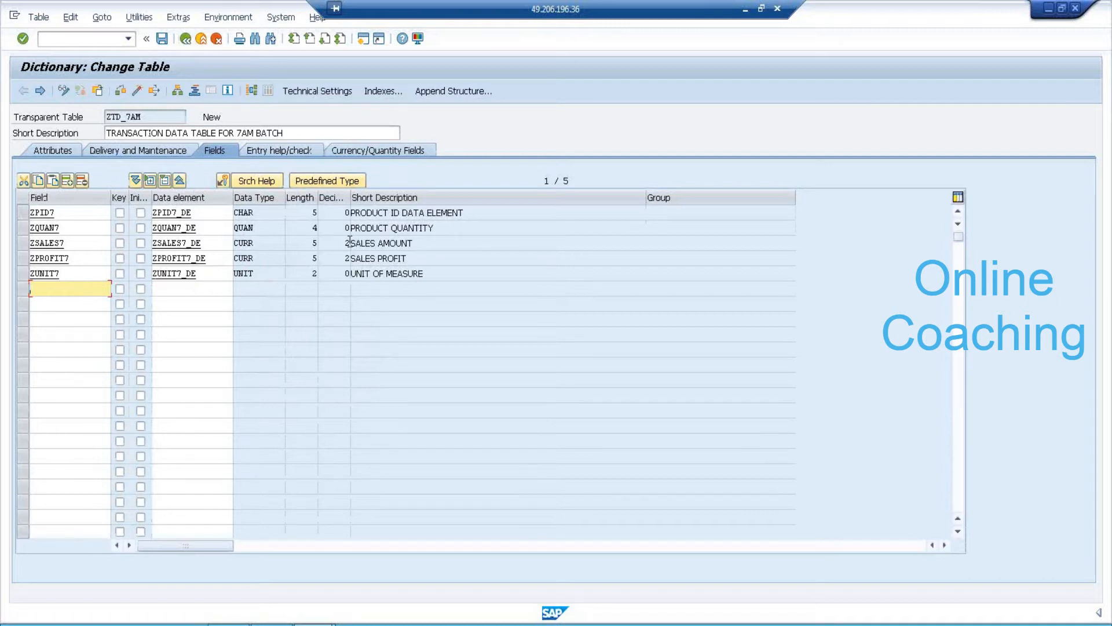
text(ZCURRENCY)
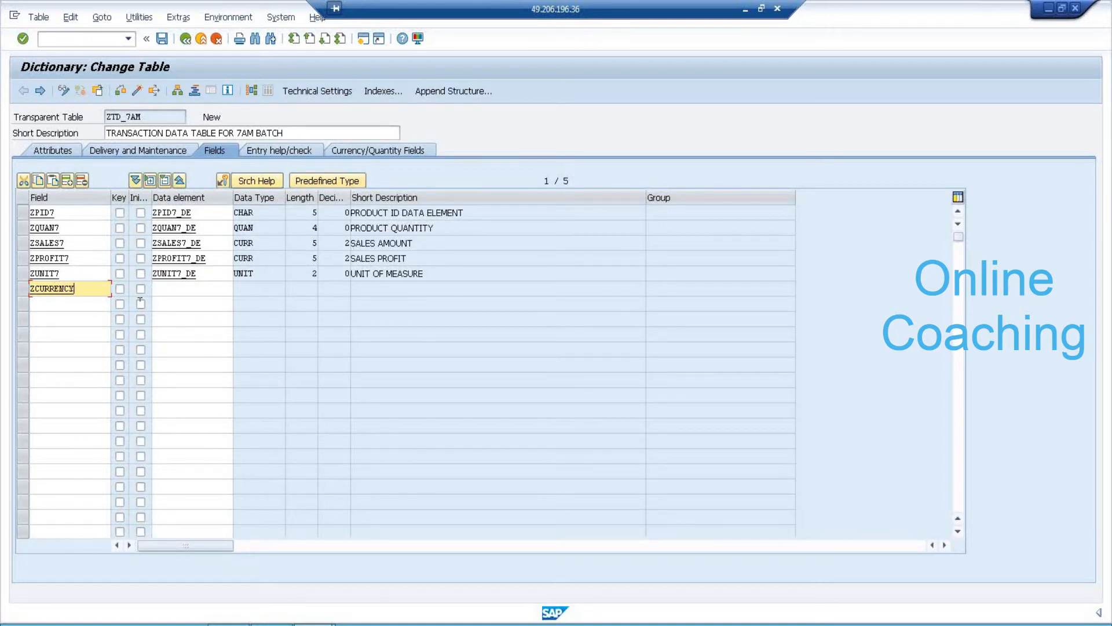
text(7)
click(181, 288)
text(ZCURRENCY7)
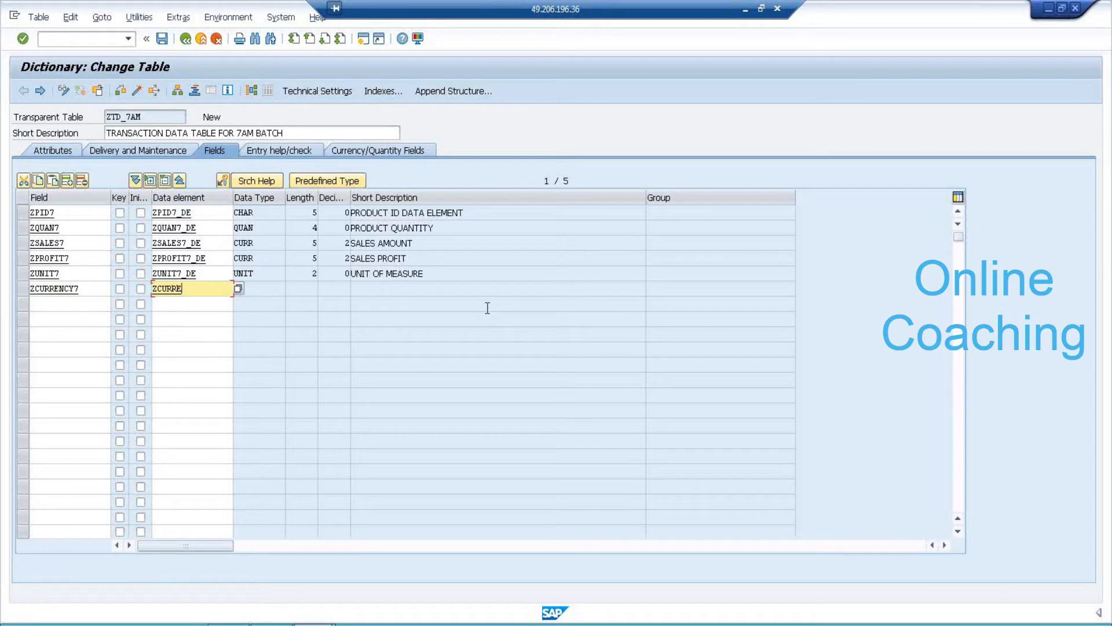
text(_DE)
key(Return)
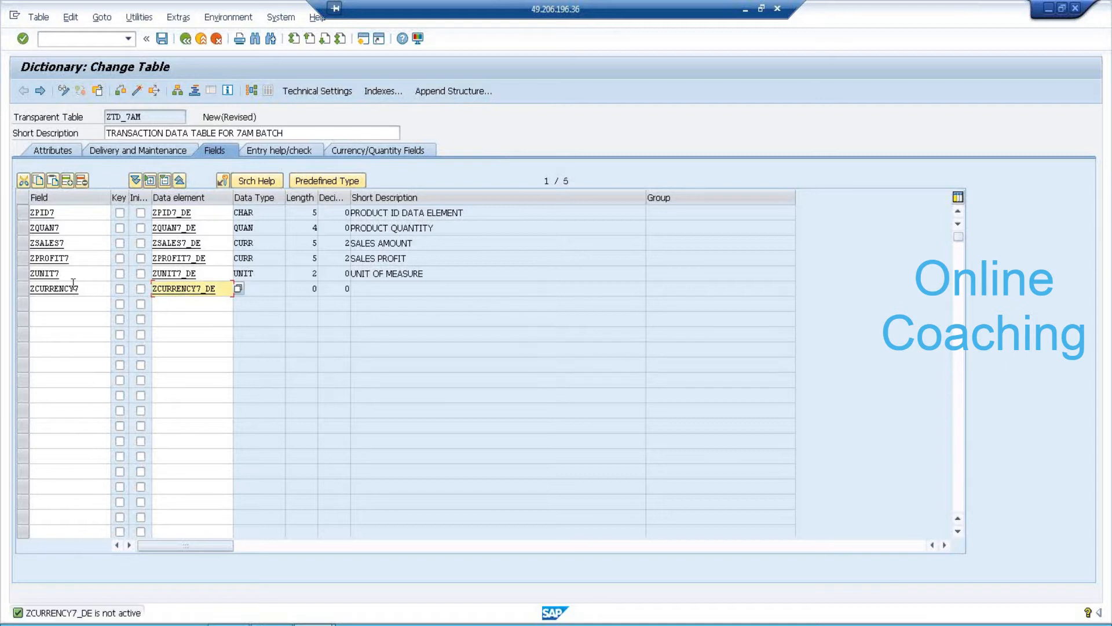
Open ZCURRENCY7_DE for creation, saving table ZTD_7AM first.
double_click(166, 292)
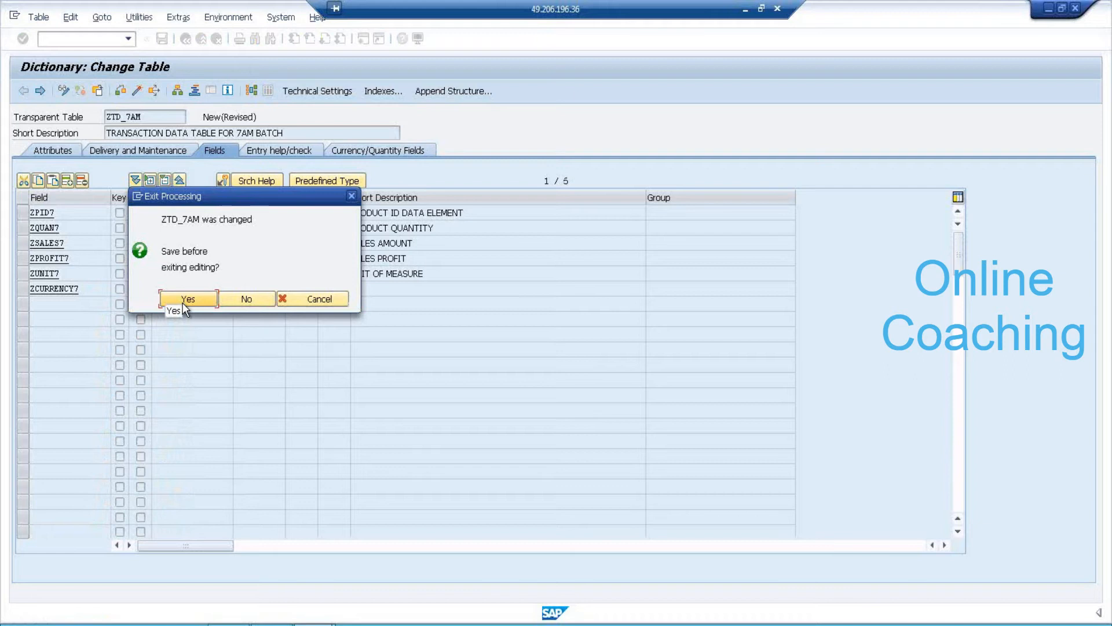
click(183, 301)
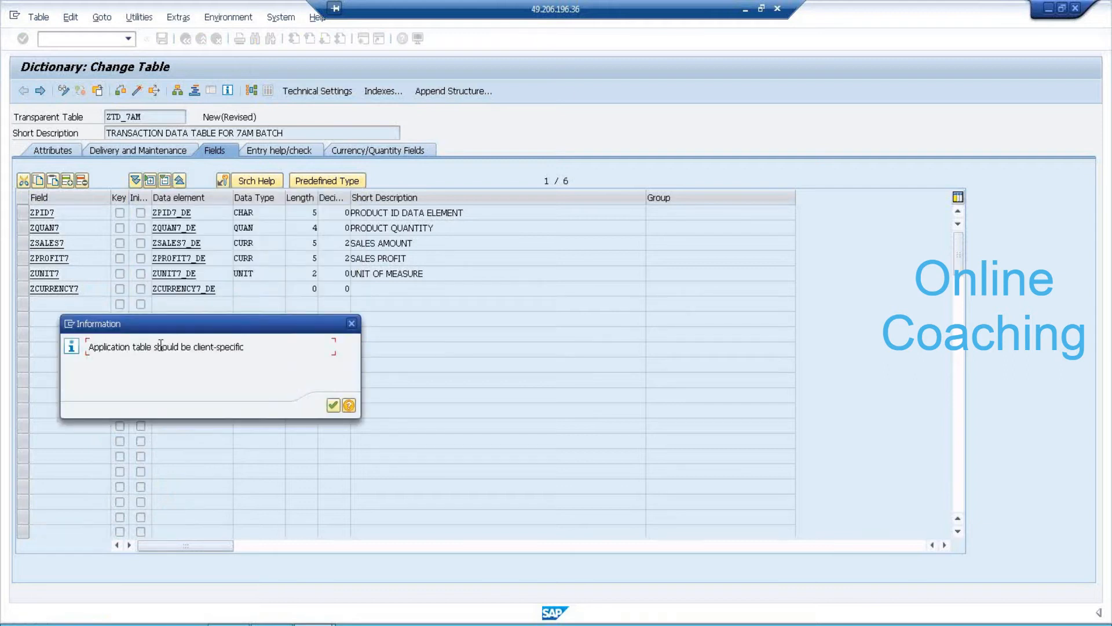
click(333, 405)
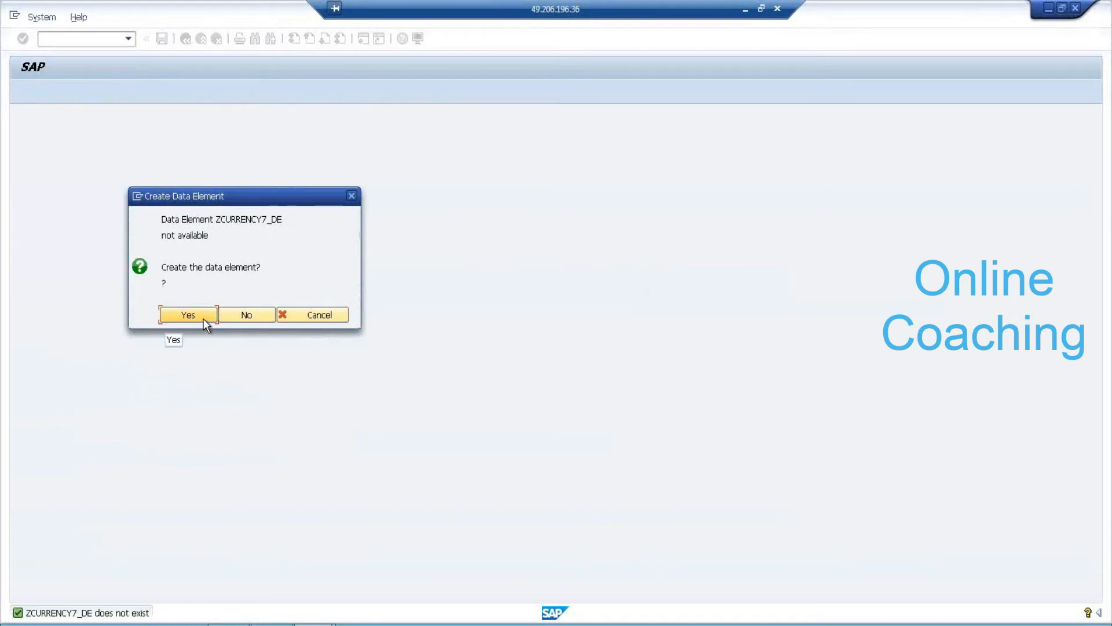
Create data element ZCURRENCY7_DE described CURRENCY on domain ZCURRENCY_DM, saved as a local object.
click(204, 317)
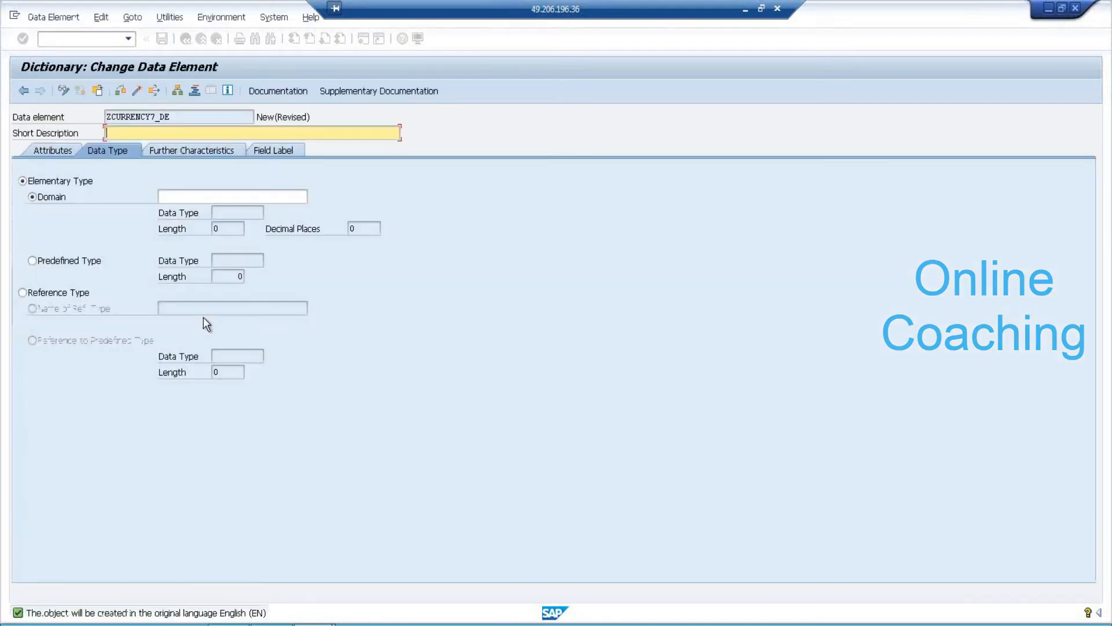
text(CURRENCY)
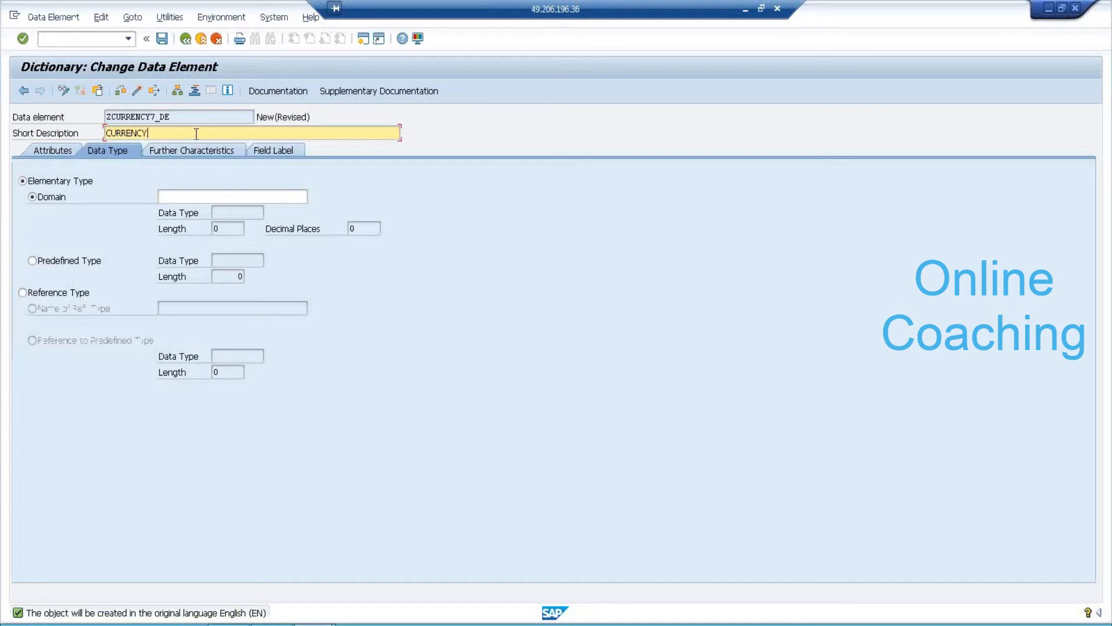
click(202, 197)
text(ZCURRENCY)
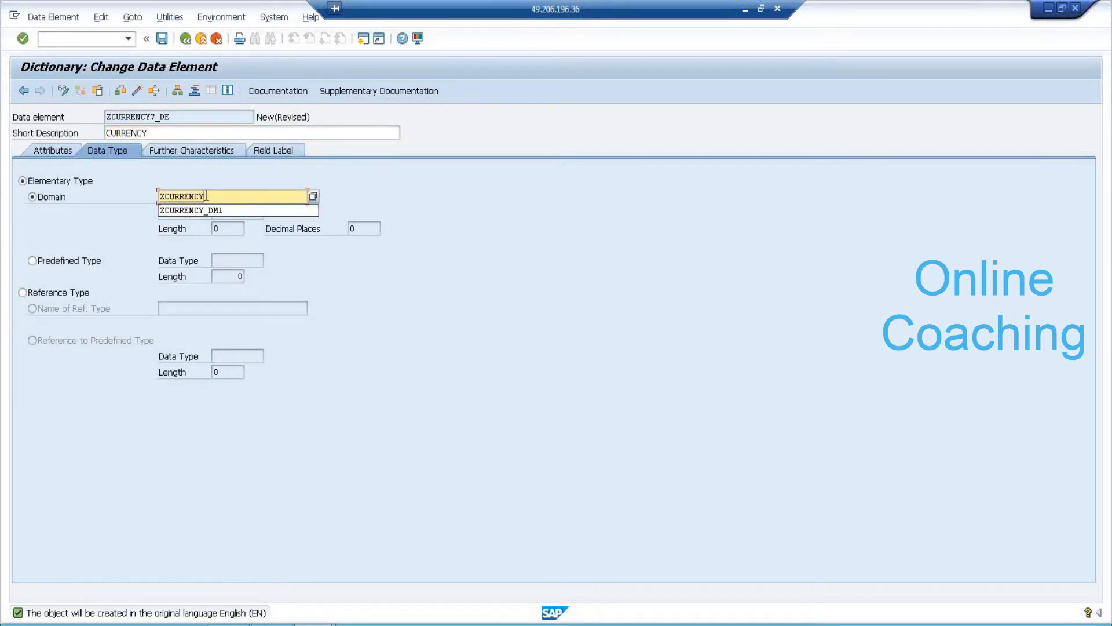
text(_DM)
key(F3)
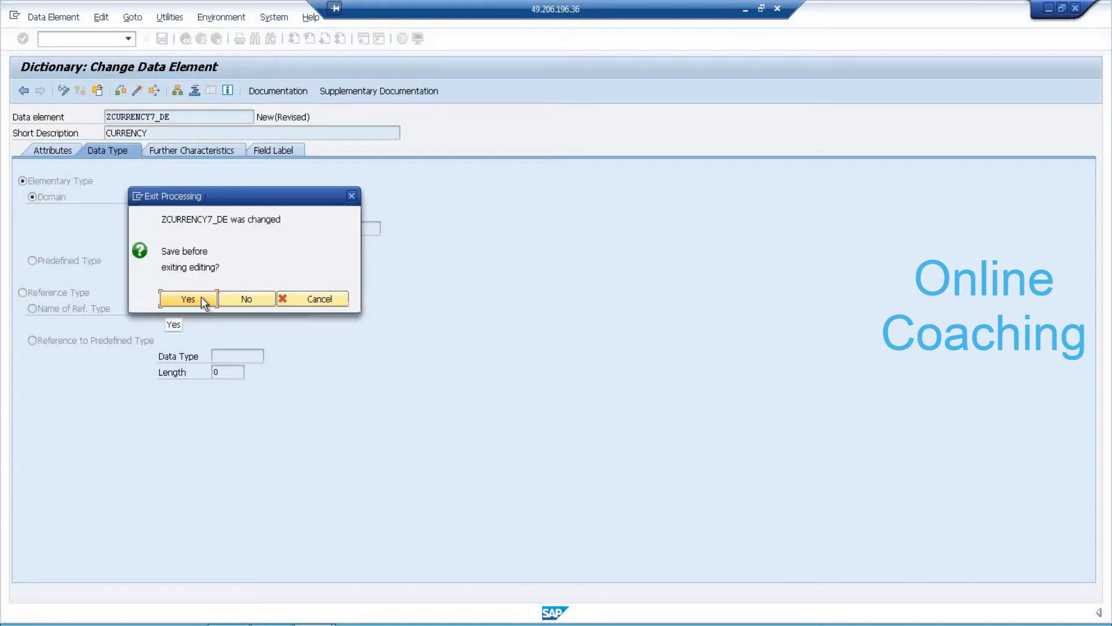
click(201, 296)
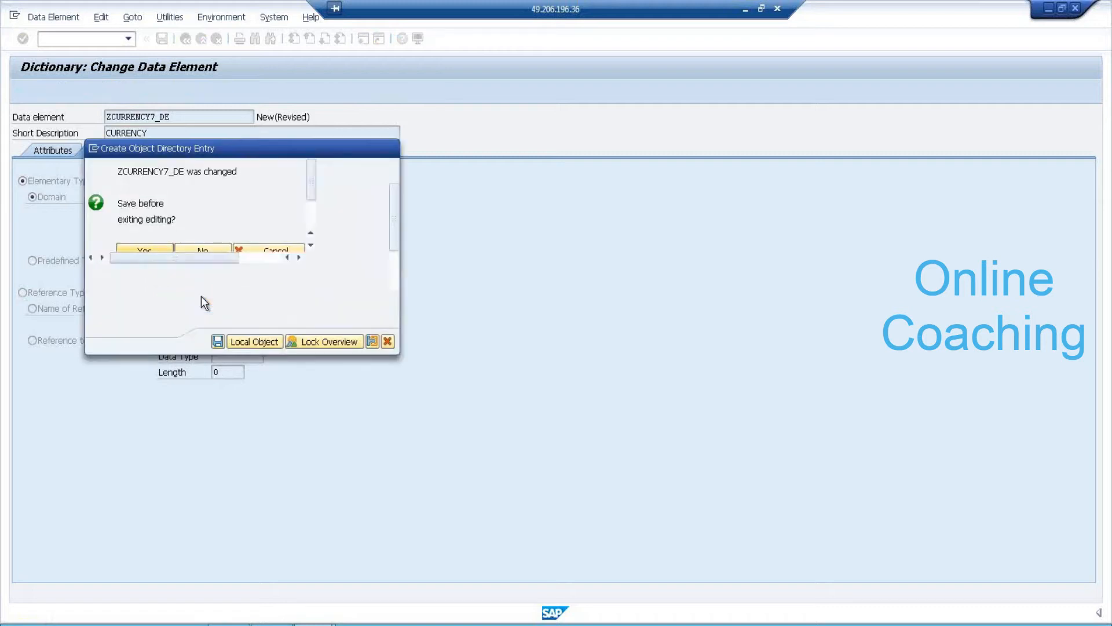
click(218, 341)
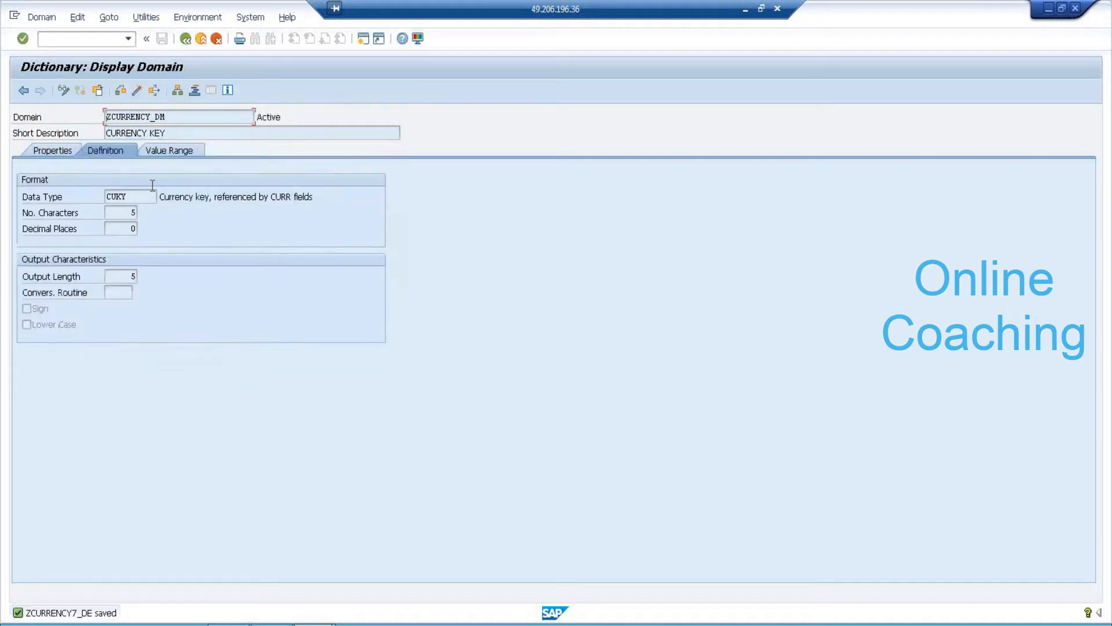
Check that domain ZCURRENCY_DM uses CUKY, then activate ZCURRENCY7_DE and return to ZTD_7AM.
click(135, 194)
drag(184, 117, 92, 112)
mouse_move(131, 197)
mouse_down()
mouse_move(98, 195)
mouse_move(143, 215)
mouse_up()
click(186, 38)
click(185, 39)
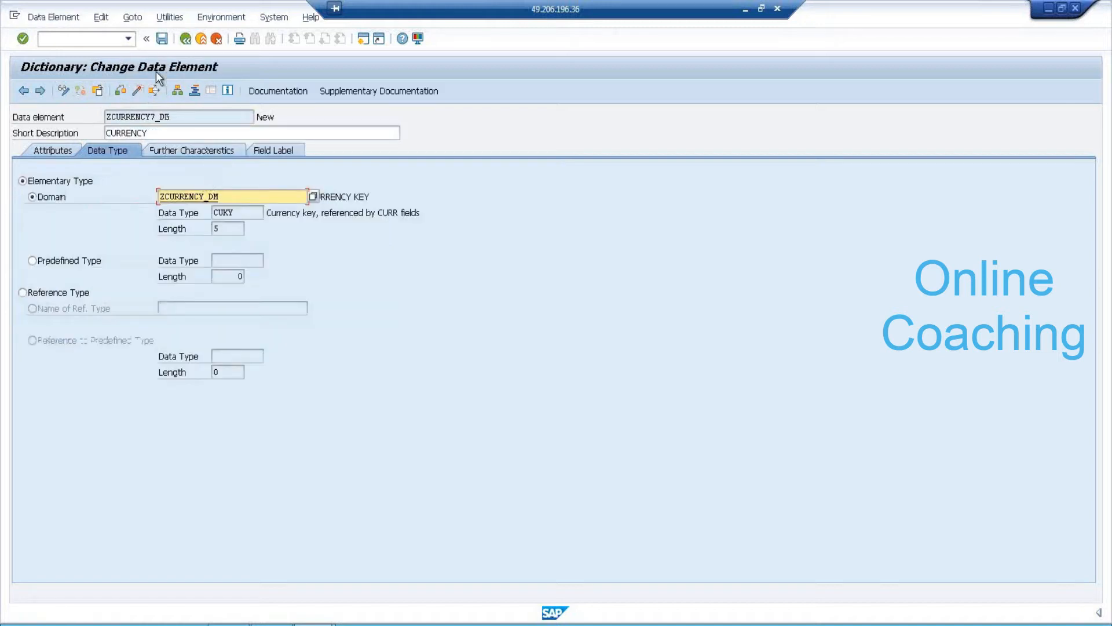
click(134, 93)
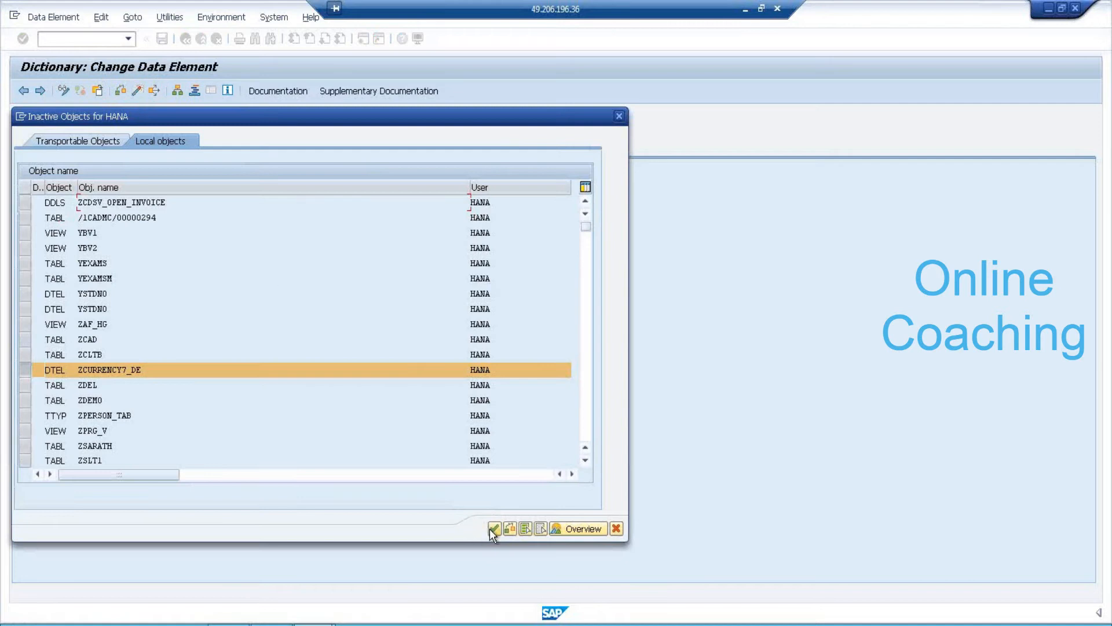
click(490, 528)
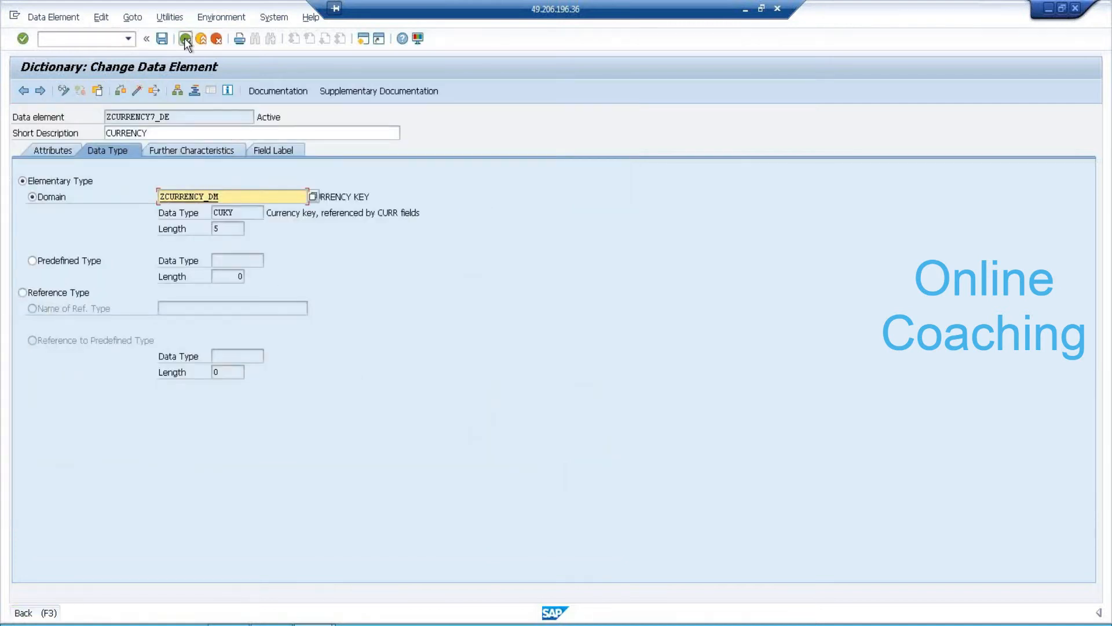
click(186, 40)
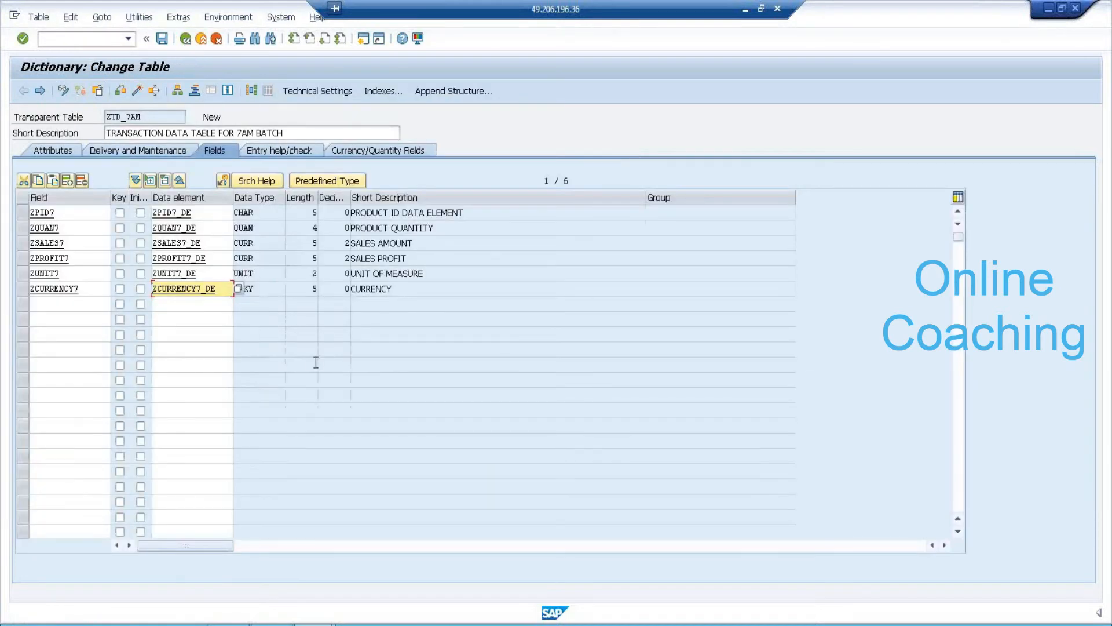
Set ZTD_7AM as reference table for ZQUAN7, ZSALES7 and ZPROFIT7 on Currency/Quantity Fields.
click(216, 229)
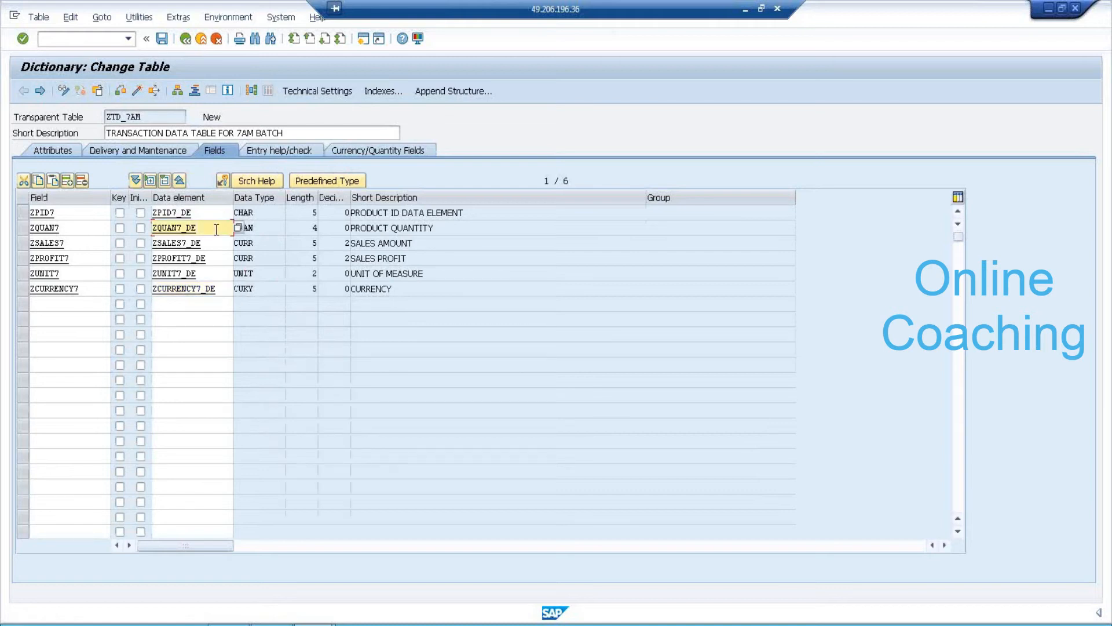
click(214, 289)
click(353, 150)
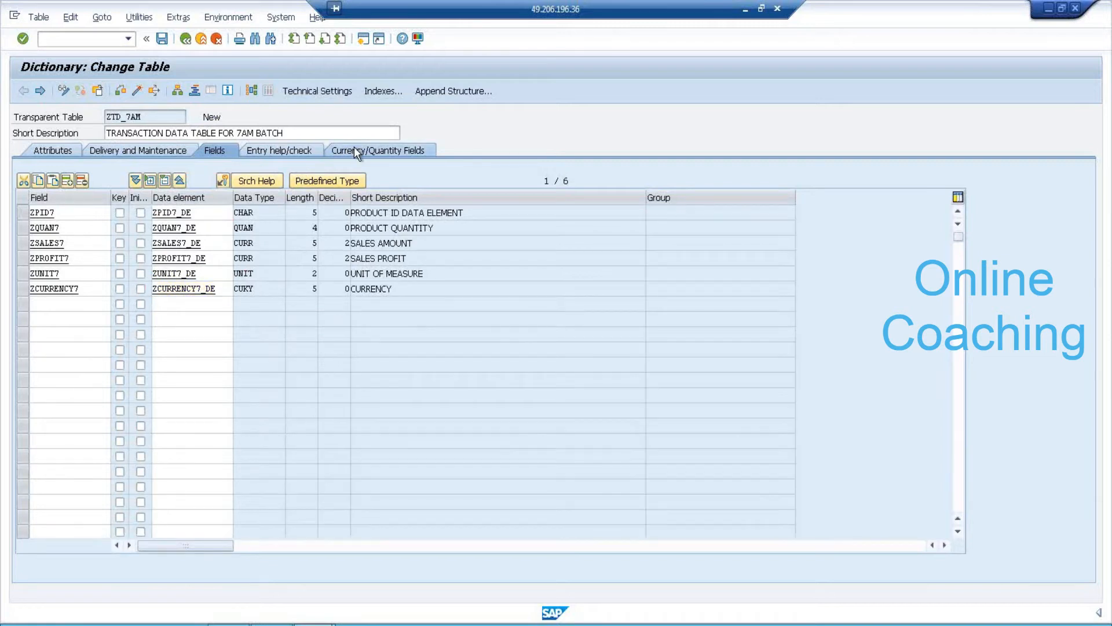
click(352, 149)
click(268, 228)
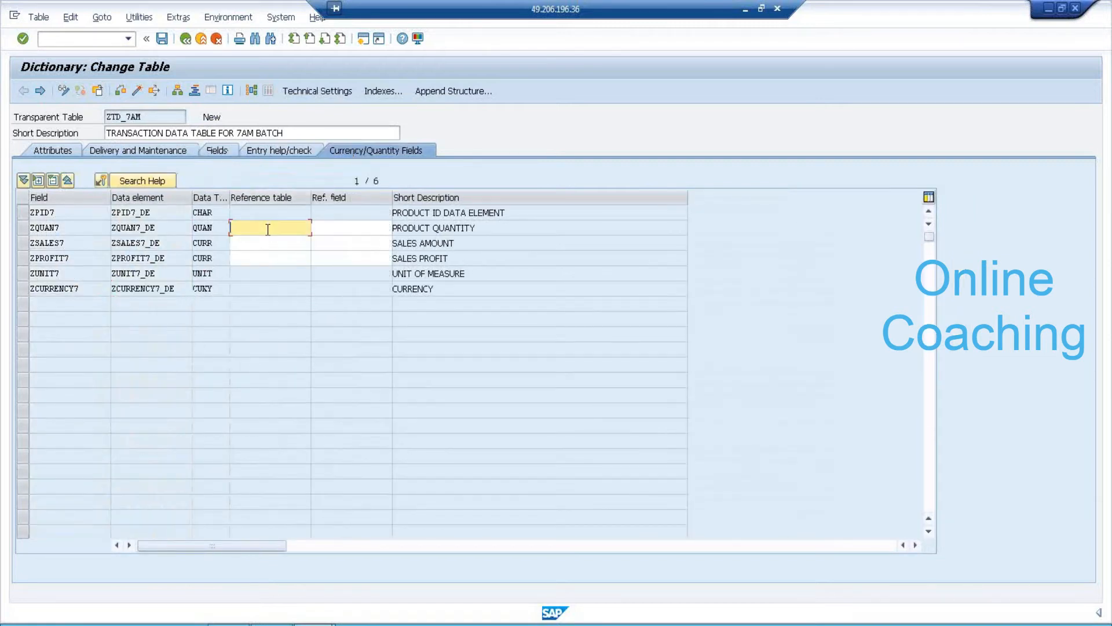
drag(160, 117, 75, 110)
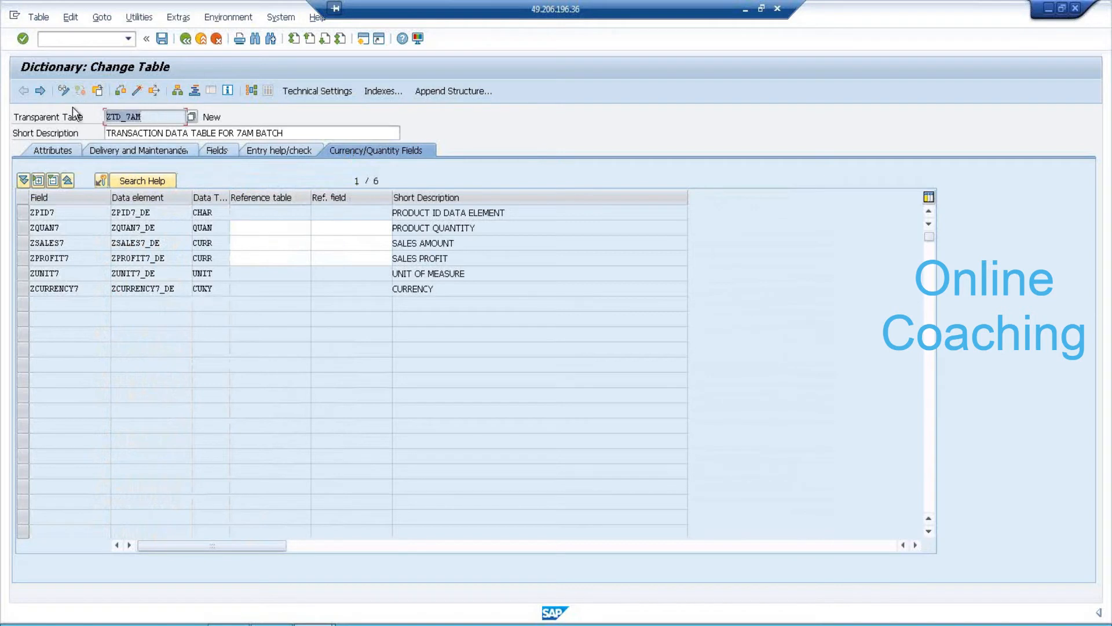
key(ctrl+c)
click(277, 228)
key(ctrl+v)
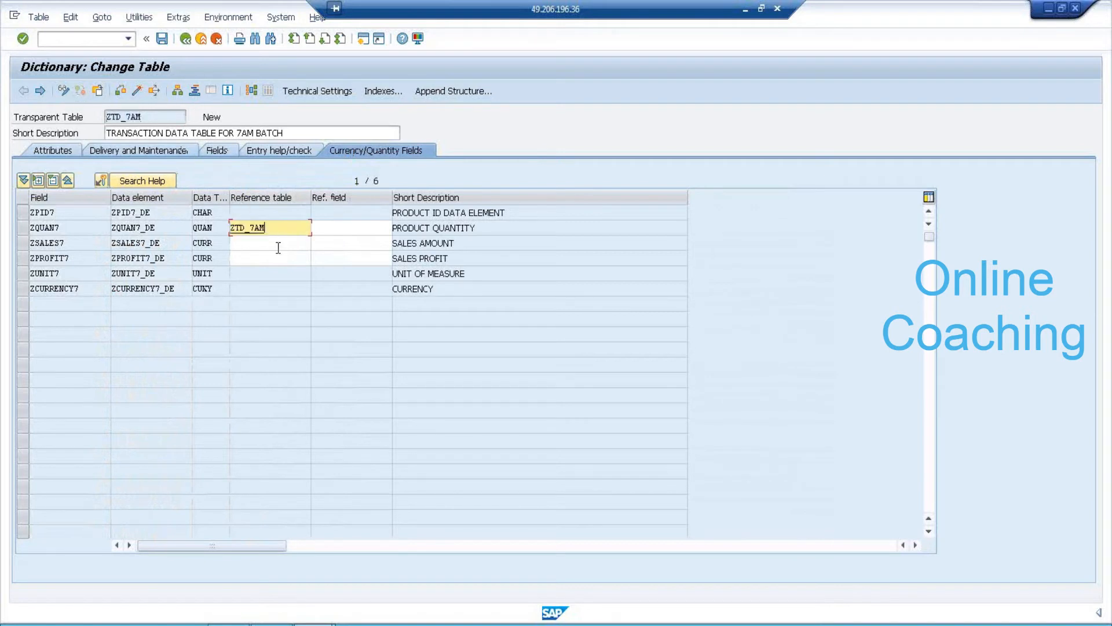
click(277, 244)
key(ctrl+v)
click(276, 259)
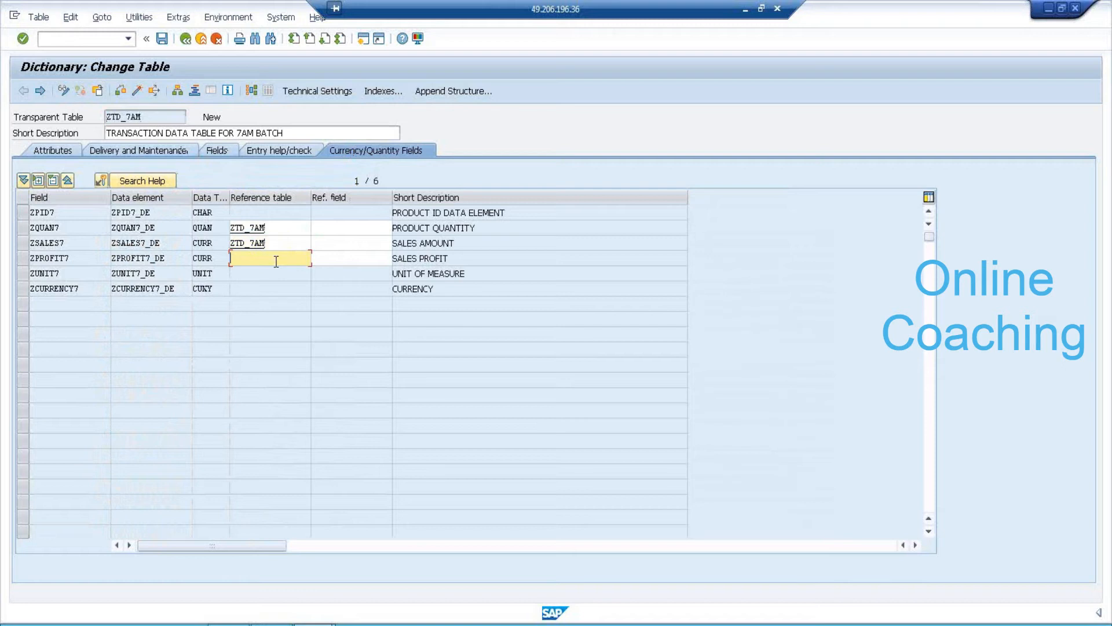
key(ctrl+v)
Set reference fields: ZUNIT7 for ZQUAN7, ZCURRENCY7 for ZSALES7 and ZPROFIT7.
click(347, 229)
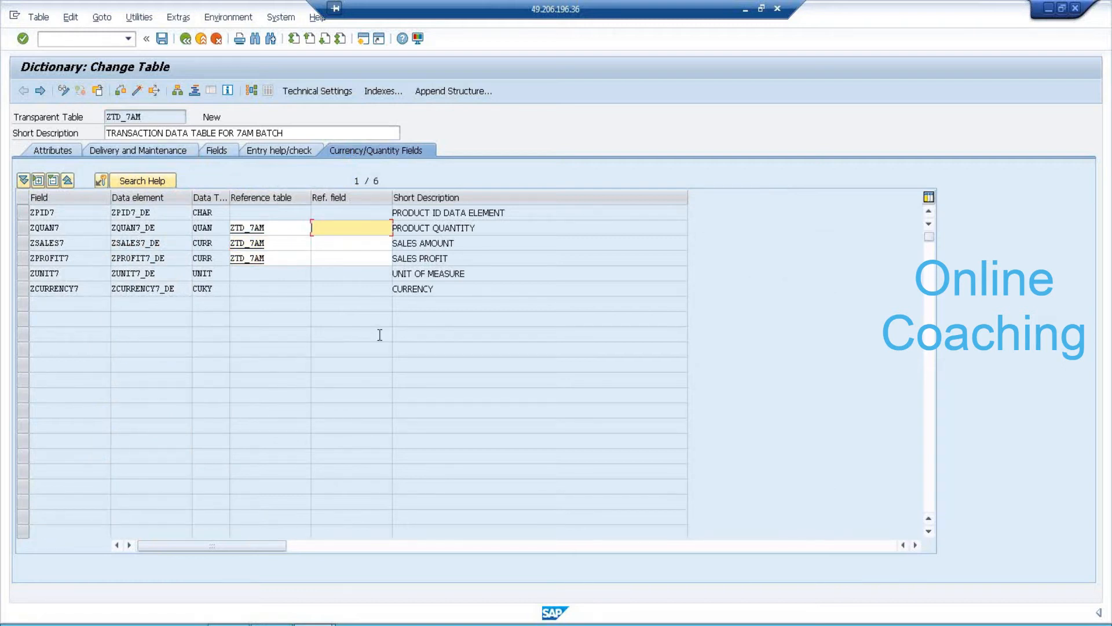
text(ZUNIT7)
key(Return)
click(327, 243)
text(Z)
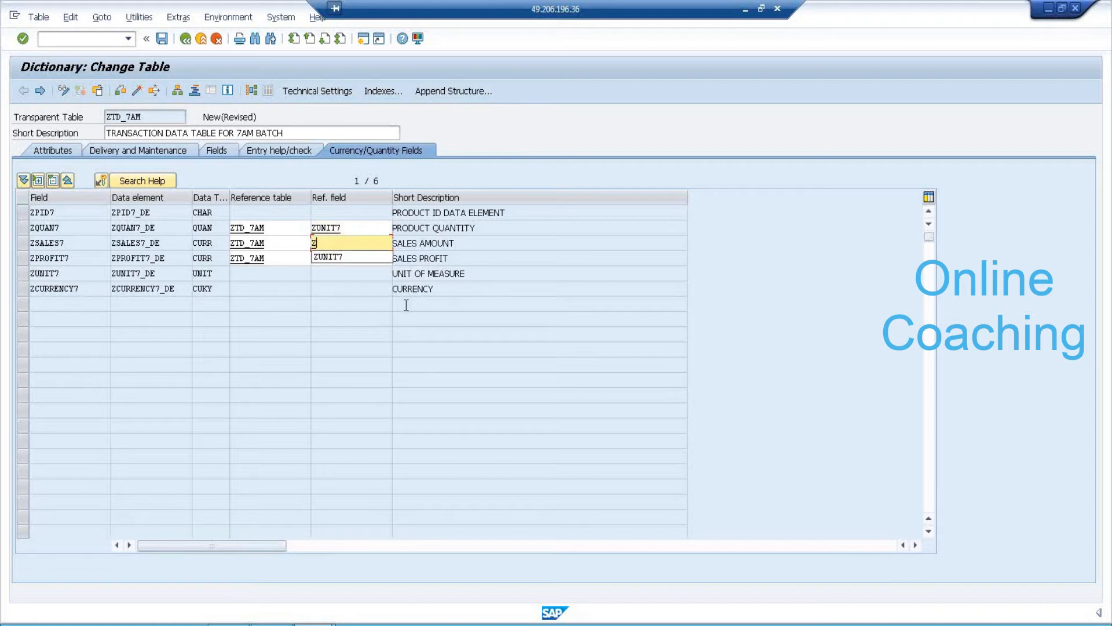
text(U)
key(BackSpace)
text(CURRENCY7)
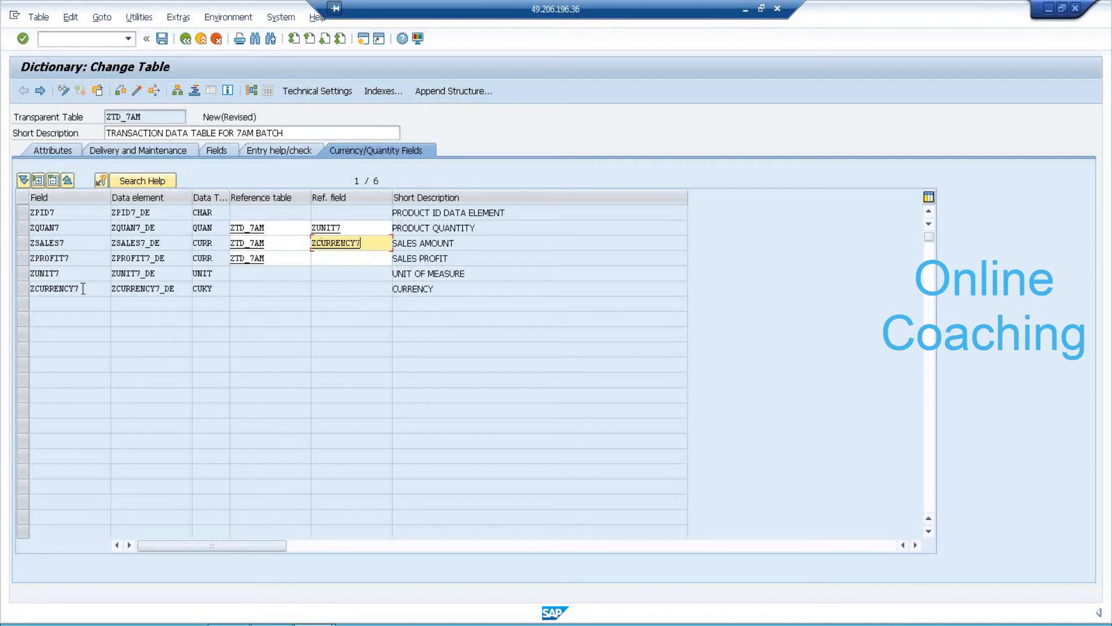
drag(83, 288, 22, 285)
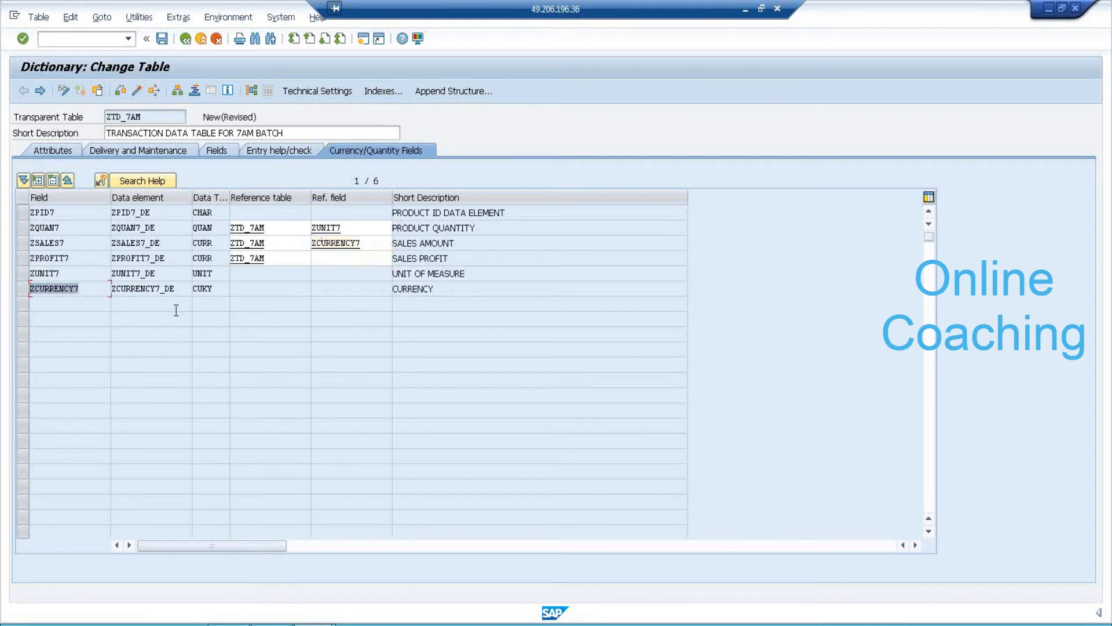
click(324, 256)
key(ctrl+v)
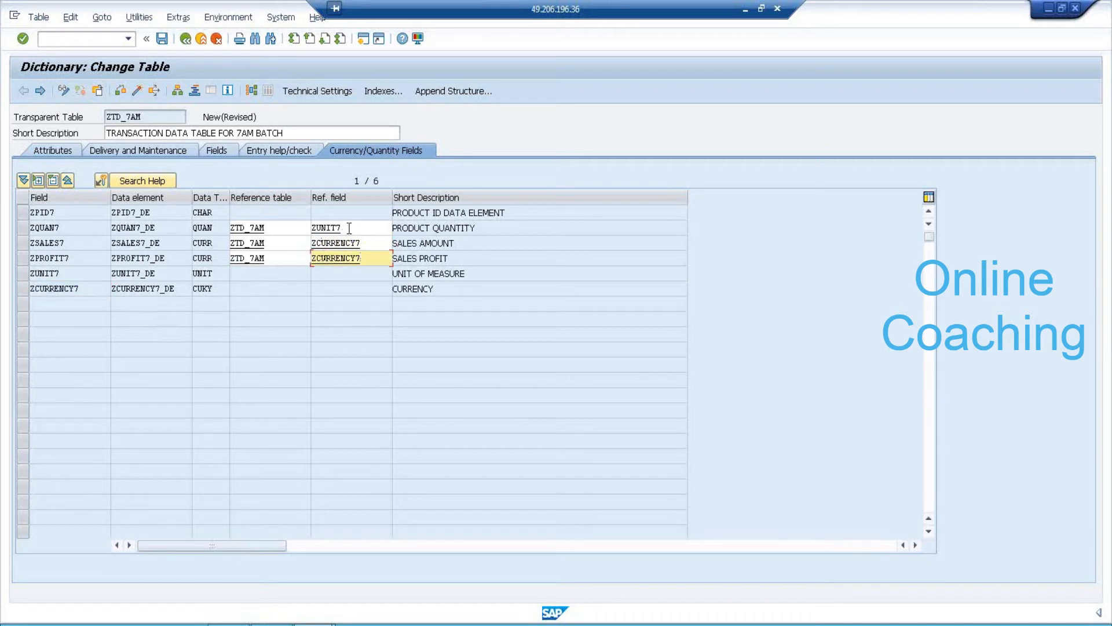
Review the reference entries and check the table definition for errors.
double_click(347, 228)
drag(72, 273, 21, 271)
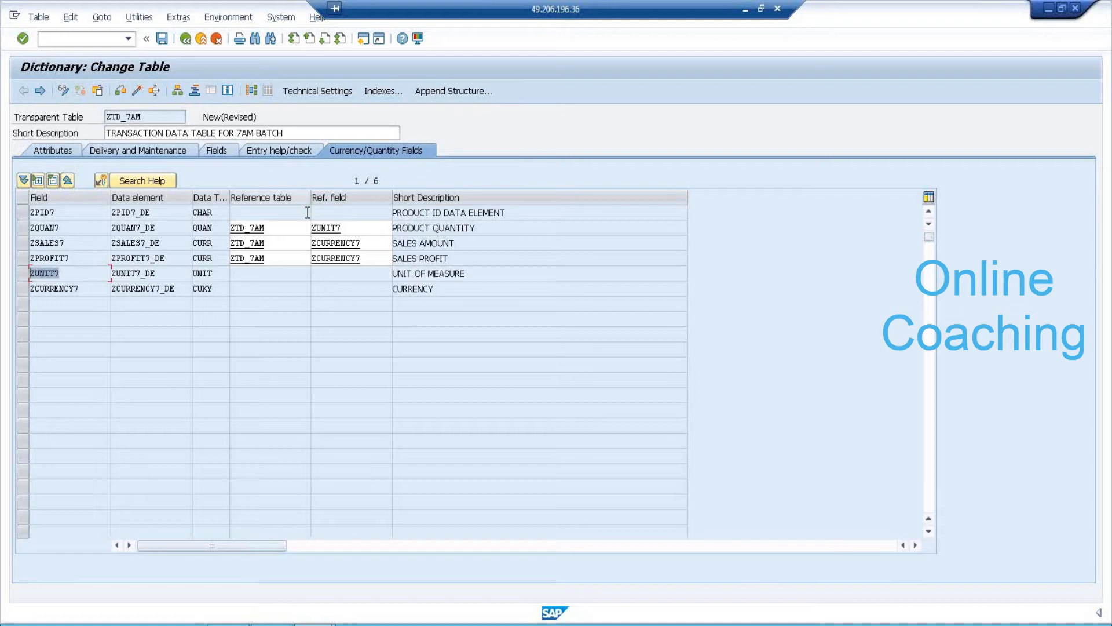
click(278, 228)
click(279, 243)
click(281, 258)
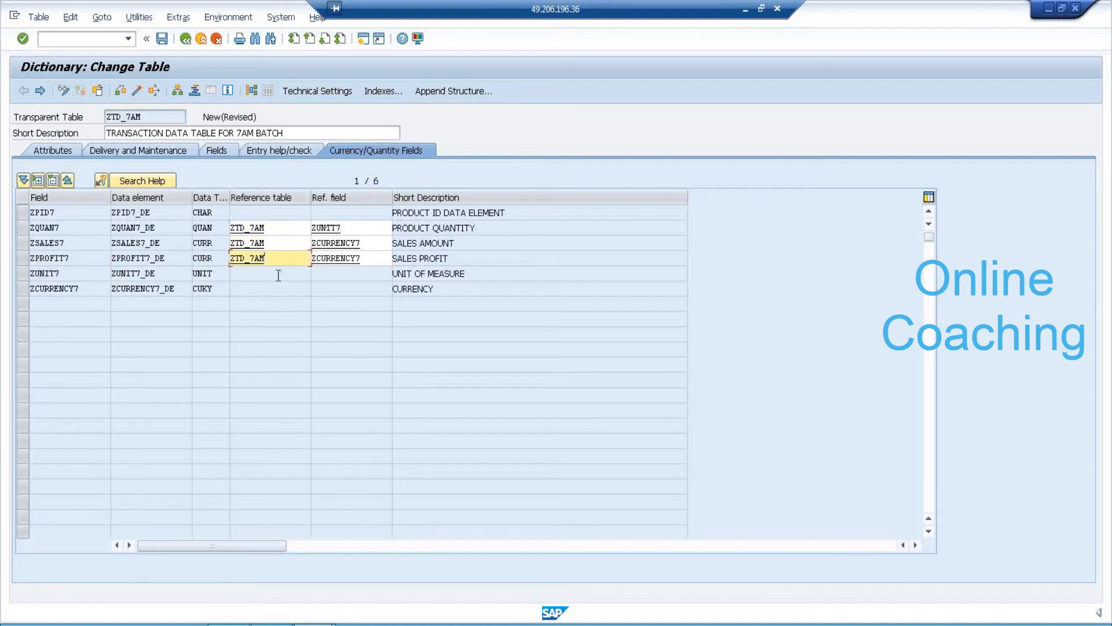
click(138, 92)
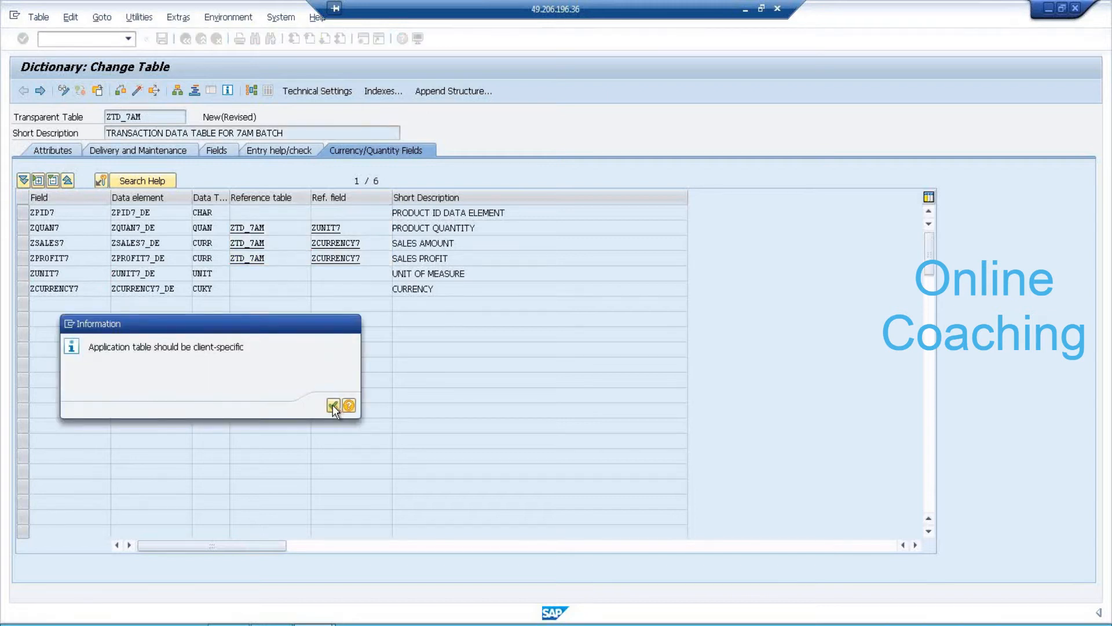
Set ZTD_7AM's technical-settings data class to APPL1 (transaction data).
click(332, 404)
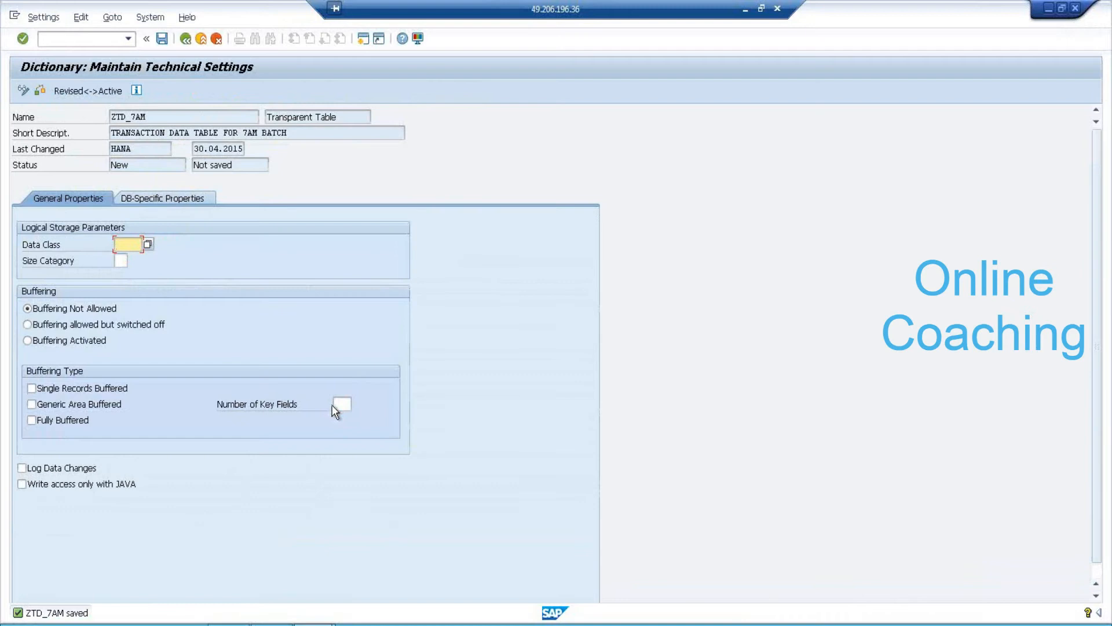
click(148, 245)
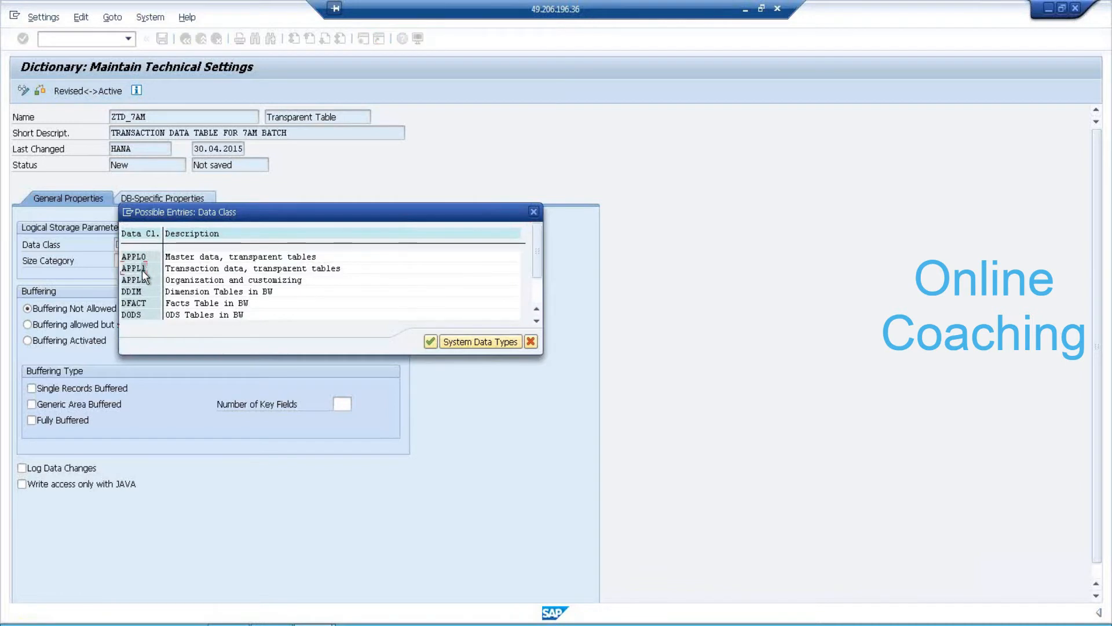
double_click(141, 269)
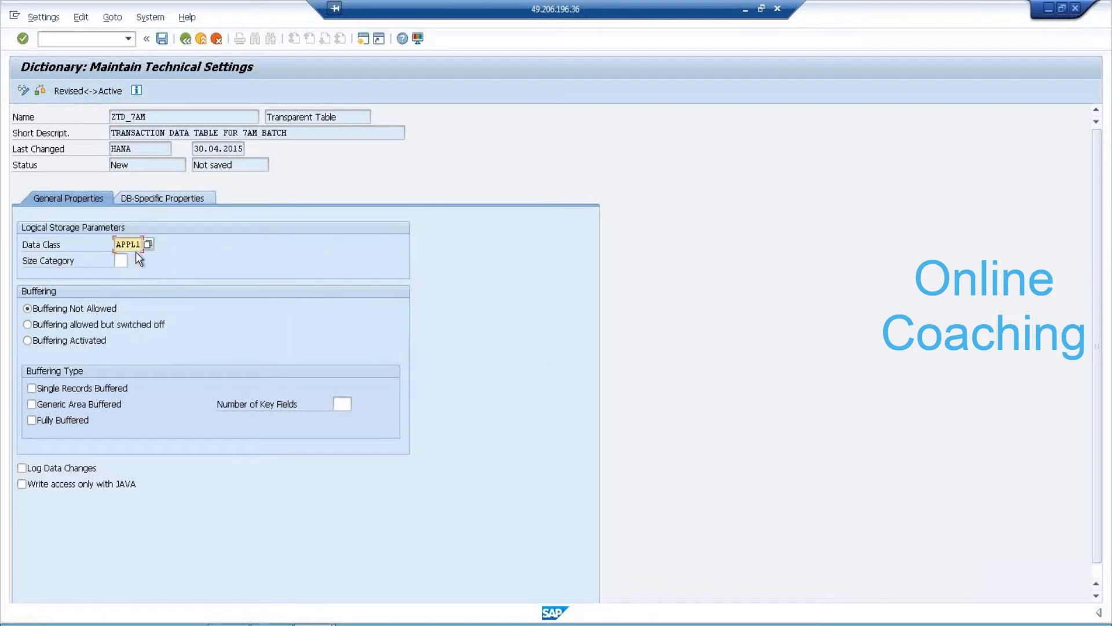
key(Return)
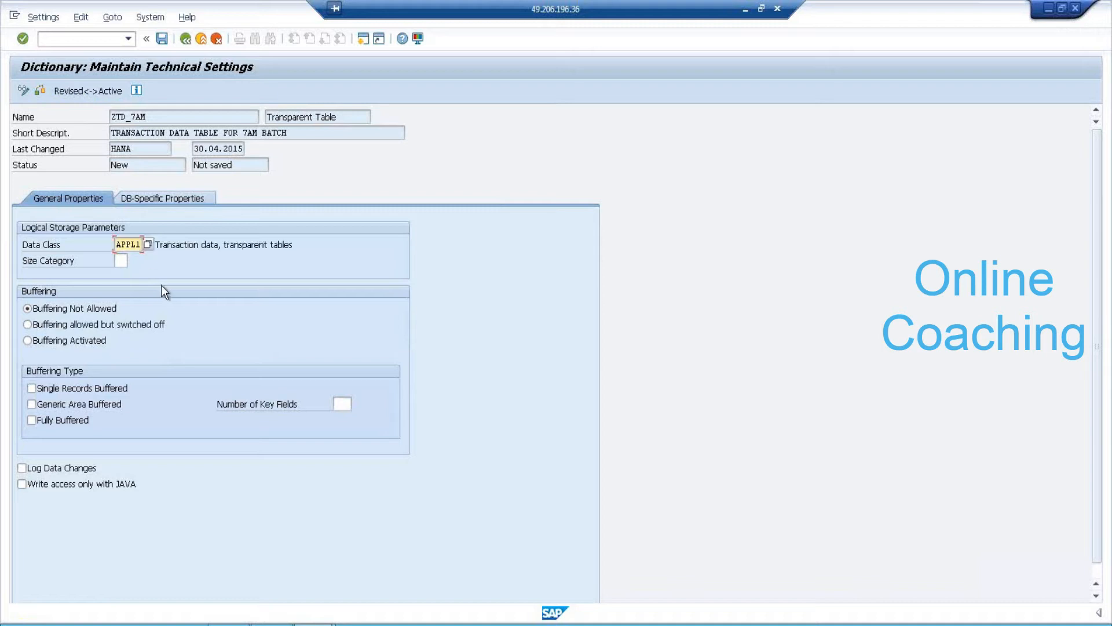
Choose size category 0 (up to 18,000 records) and save the technical settings.
click(123, 262)
click(133, 261)
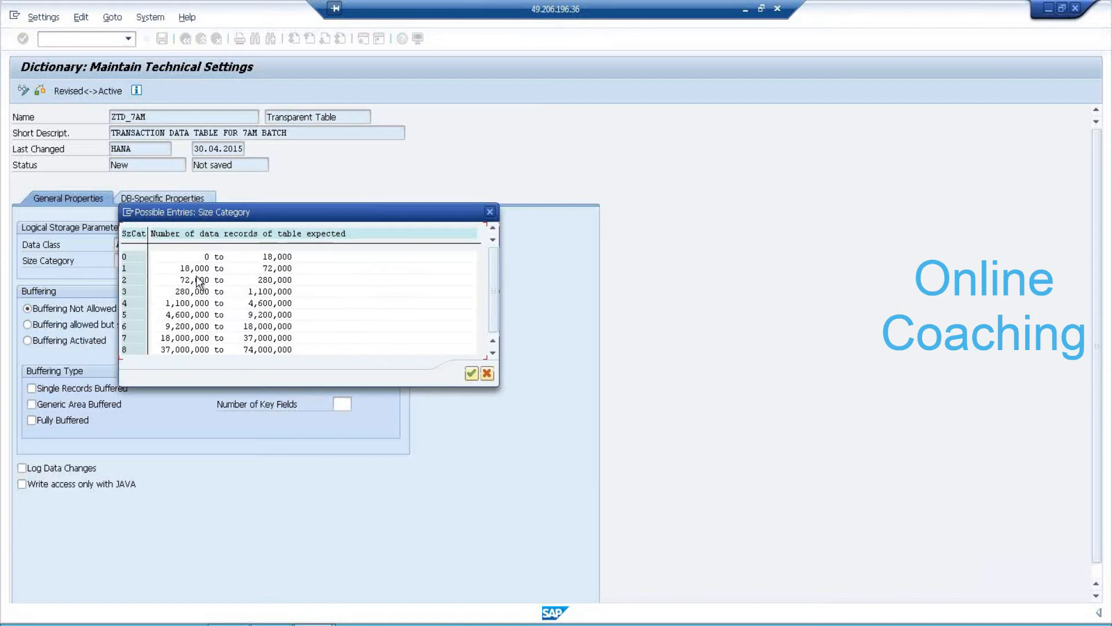
click(284, 257)
click(471, 374)
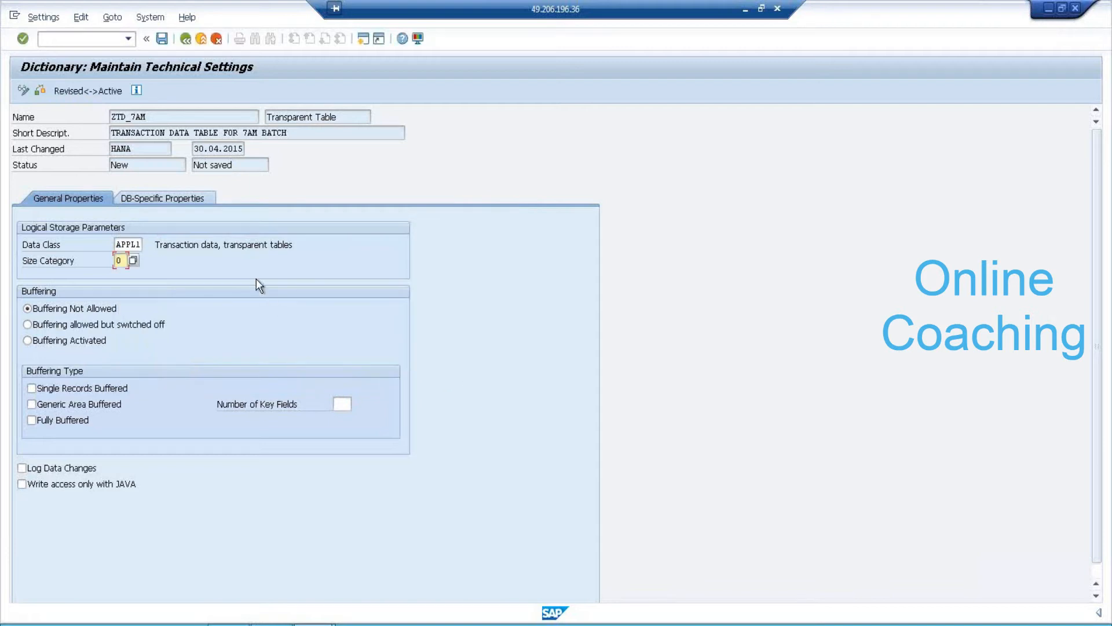
key(Return)
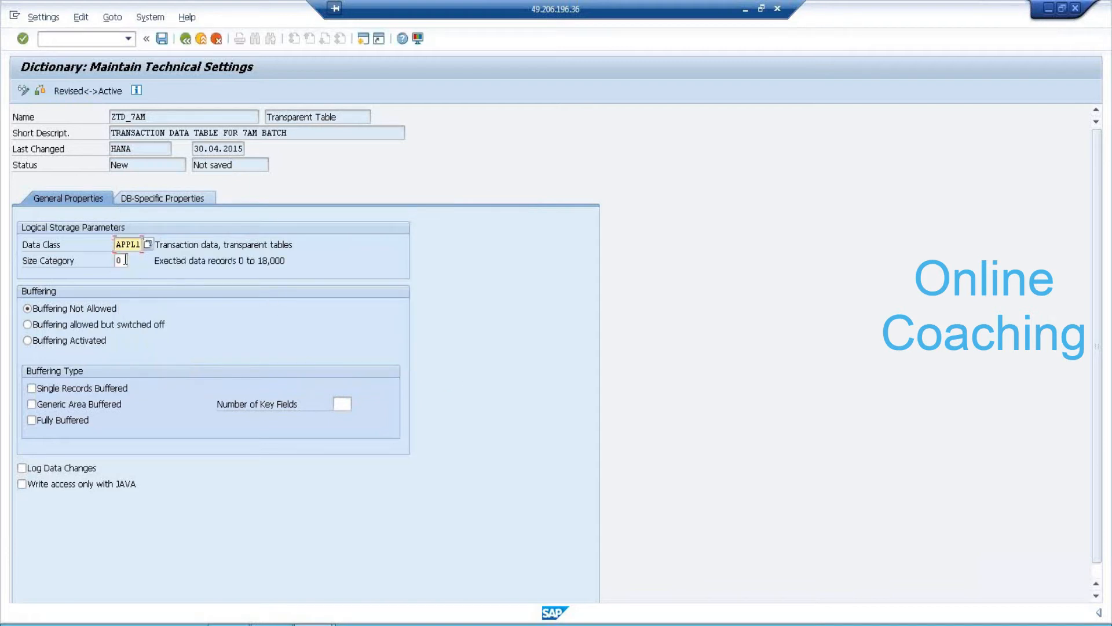
drag(154, 266, 286, 241)
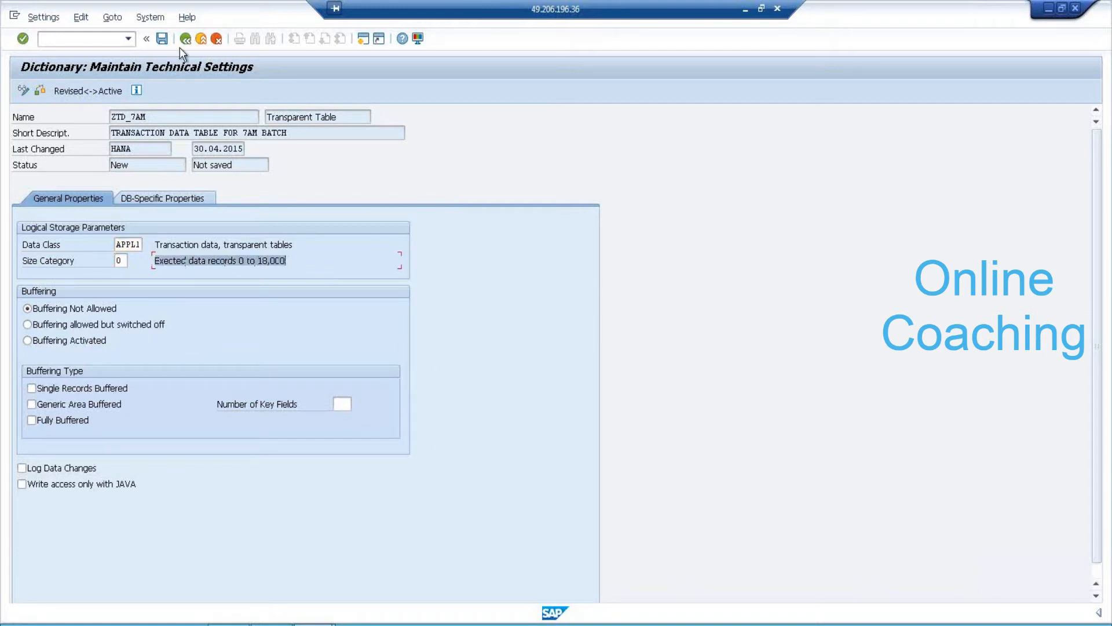
click(163, 39)
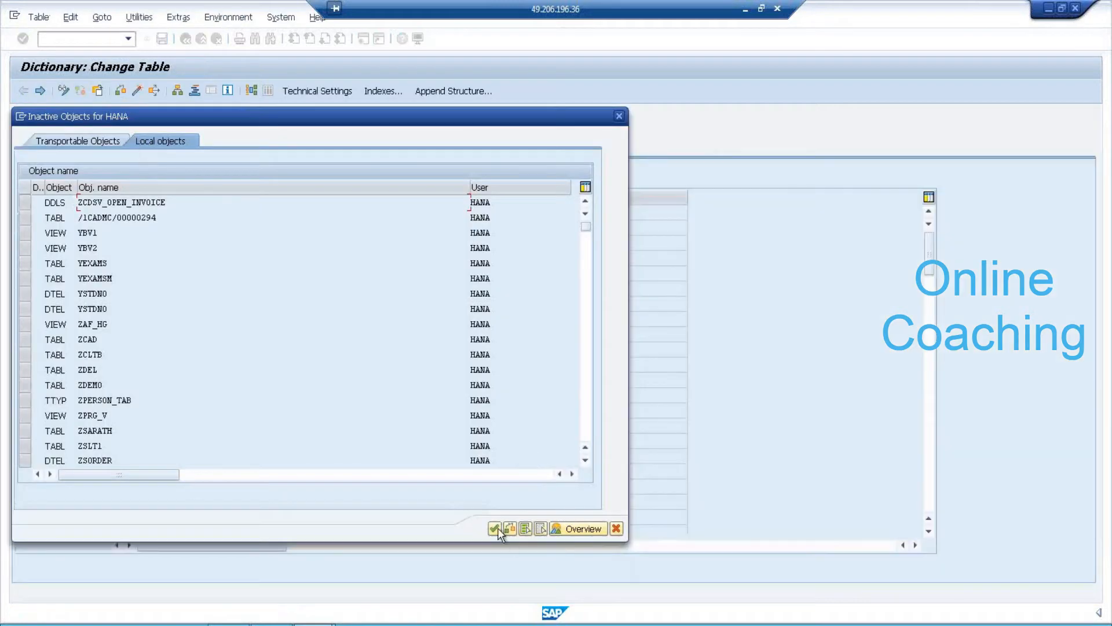
Attempt table activation, review the error log, and return to the definition.
click(495, 528)
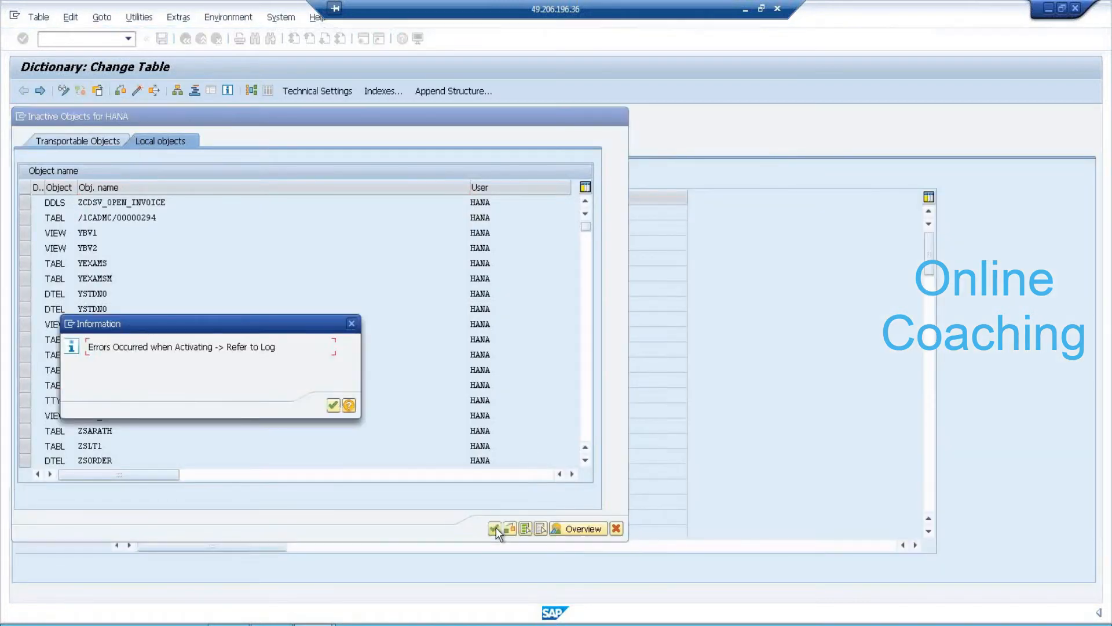
click(334, 405)
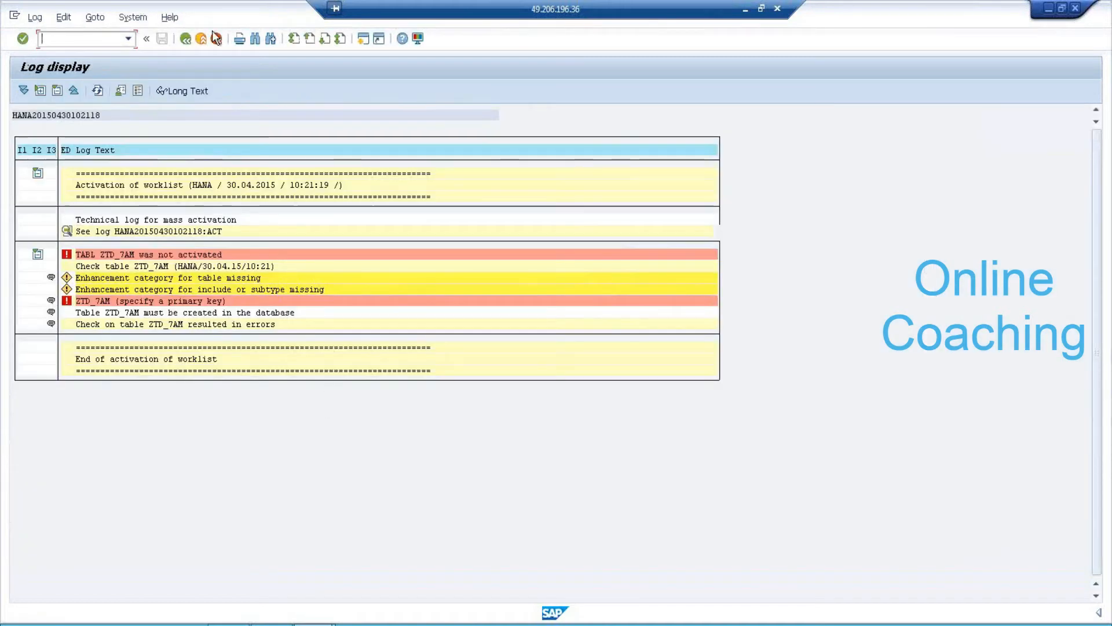
click(185, 38)
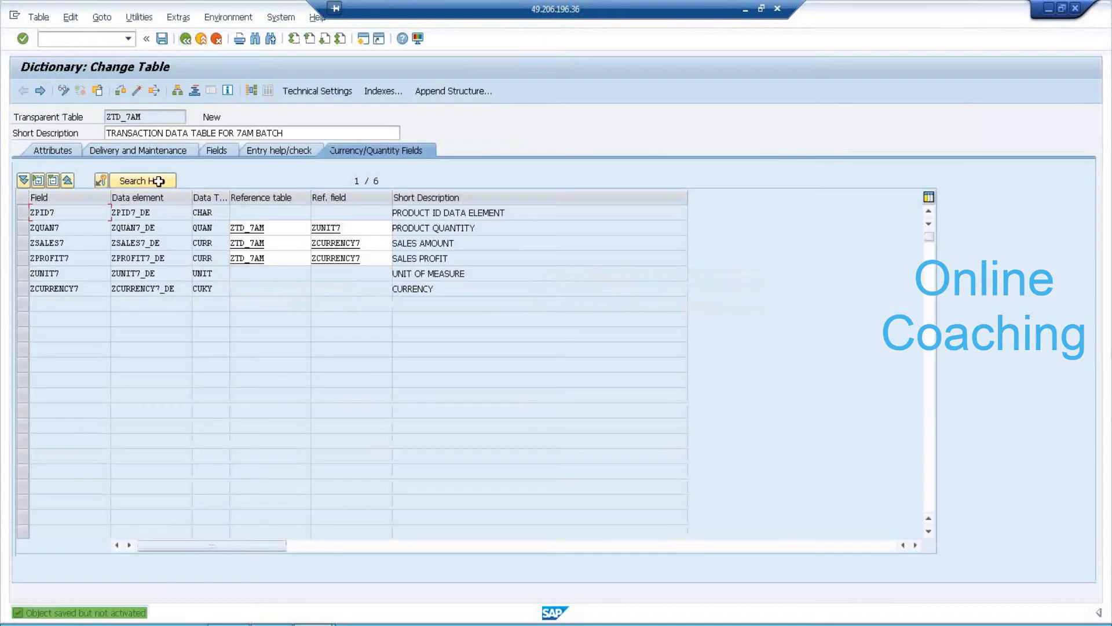
Mark ZPID7 as the key field and activate ZTD_7AM, viewing the warnings log.
click(230, 155)
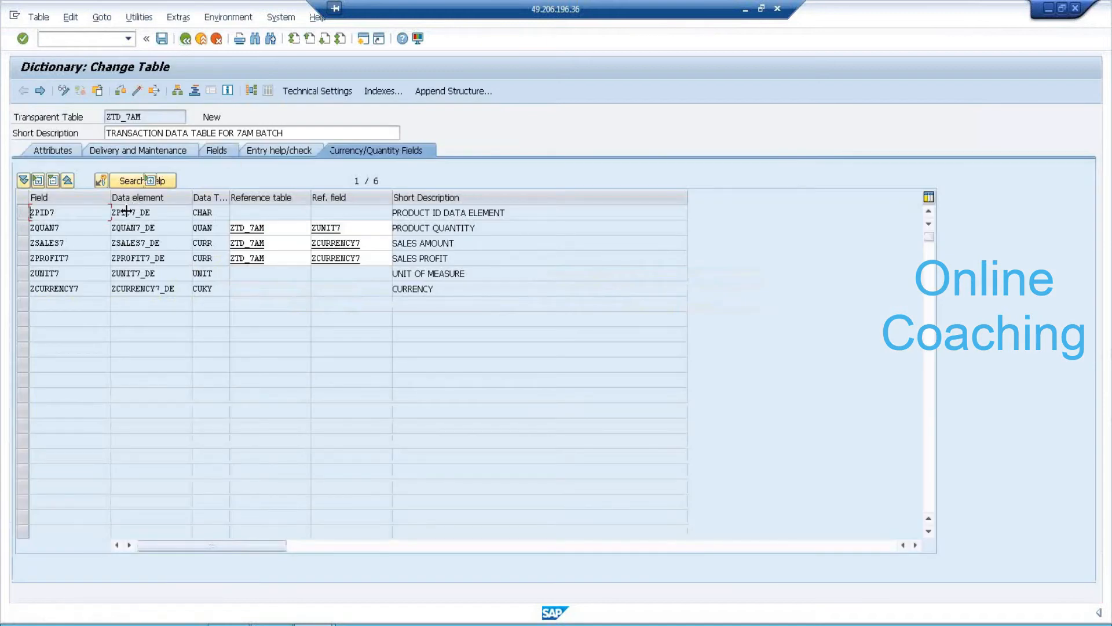
click(119, 213)
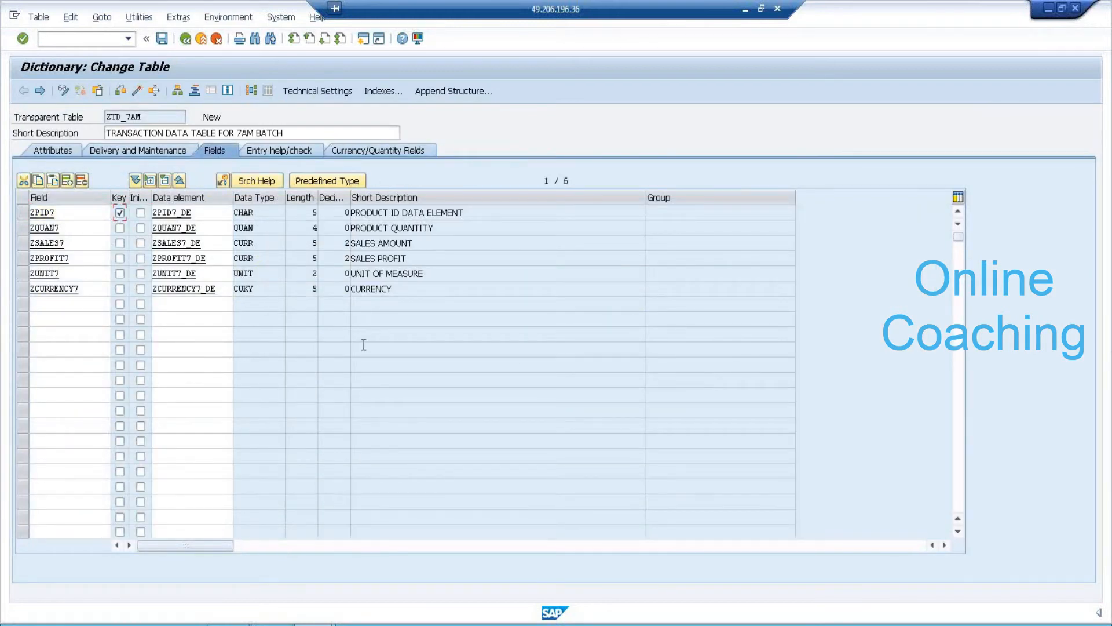
click(137, 93)
click(333, 405)
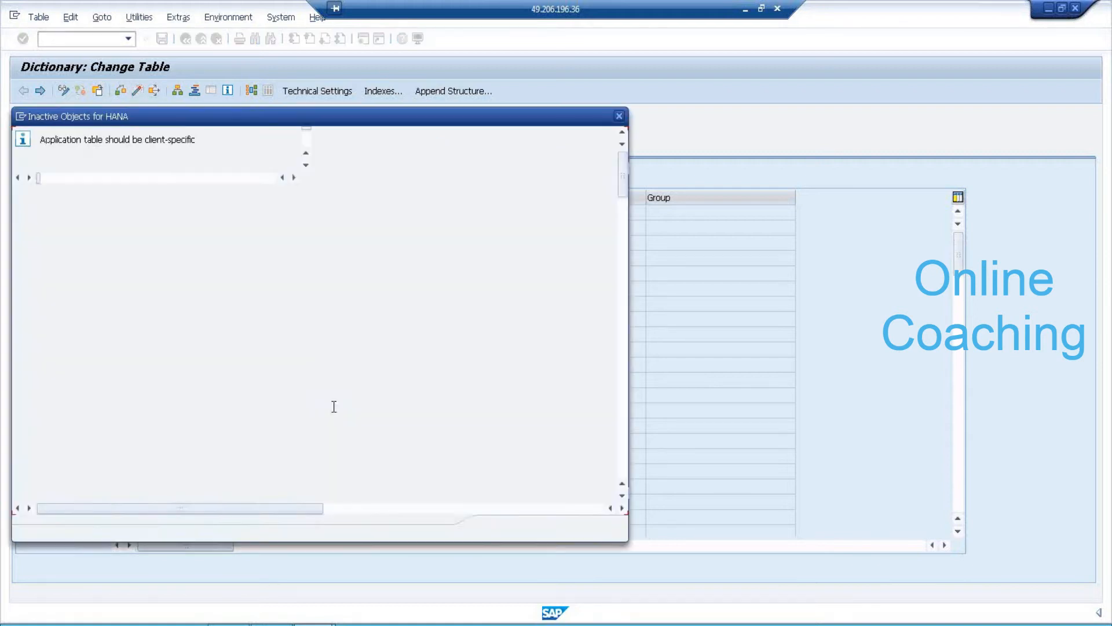
click(494, 529)
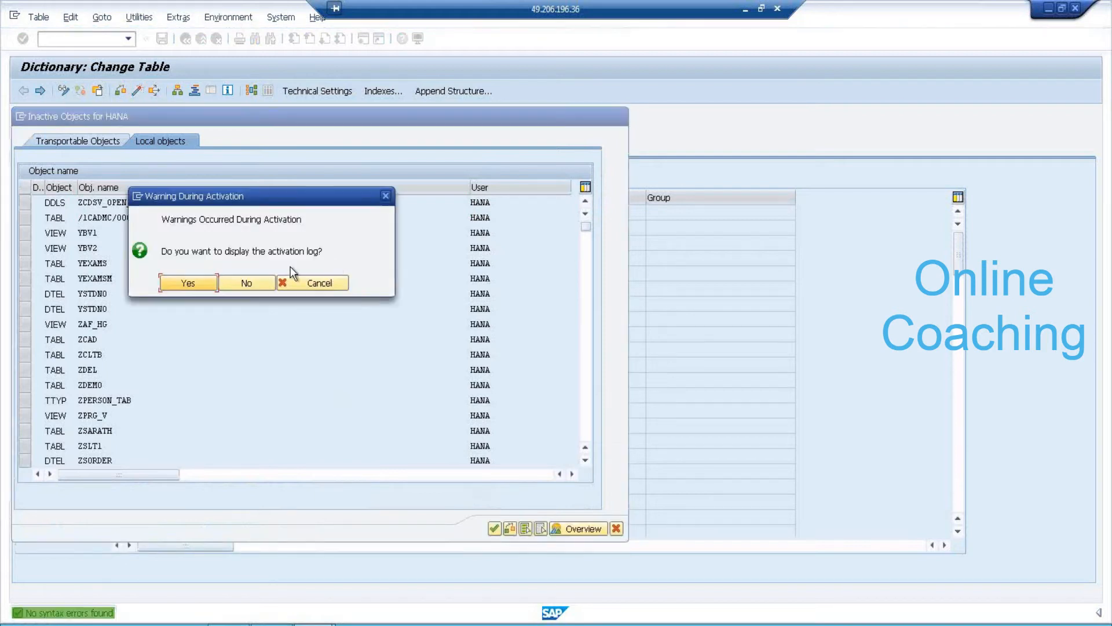
click(197, 283)
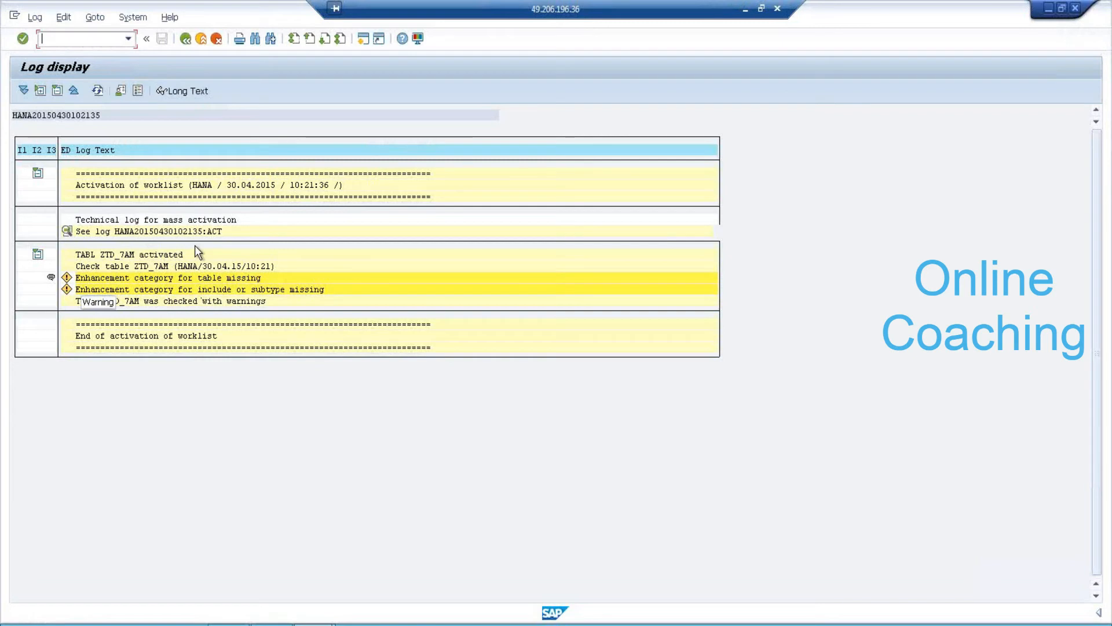
click(185, 43)
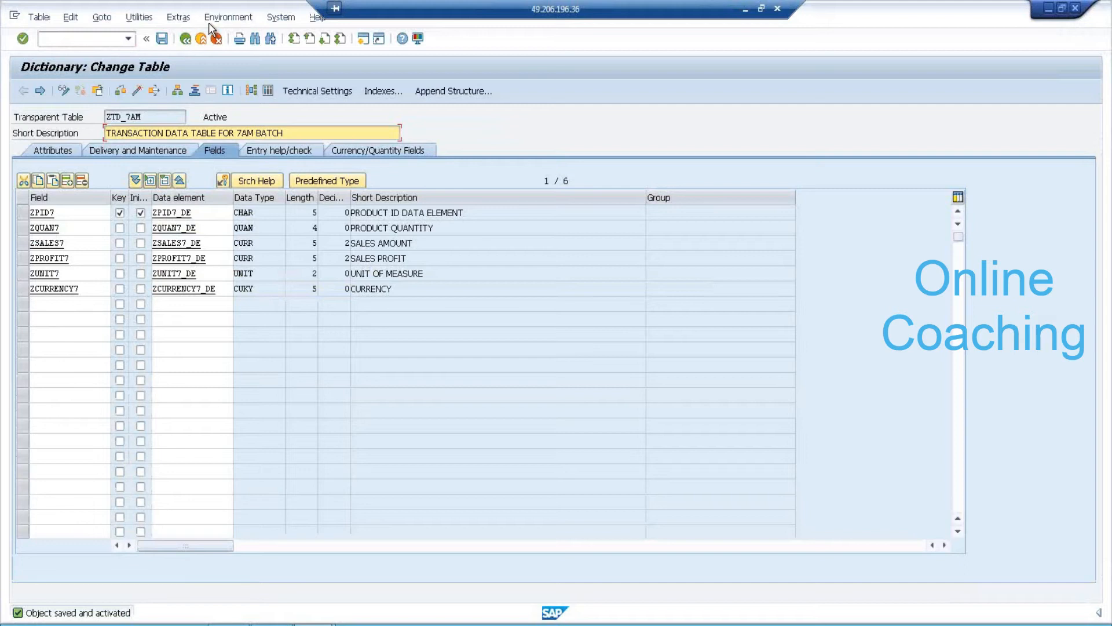
Set ZTD_7AM's enhancement category to 'Can be enhanced (character-type or numeric)'.
click(211, 19)
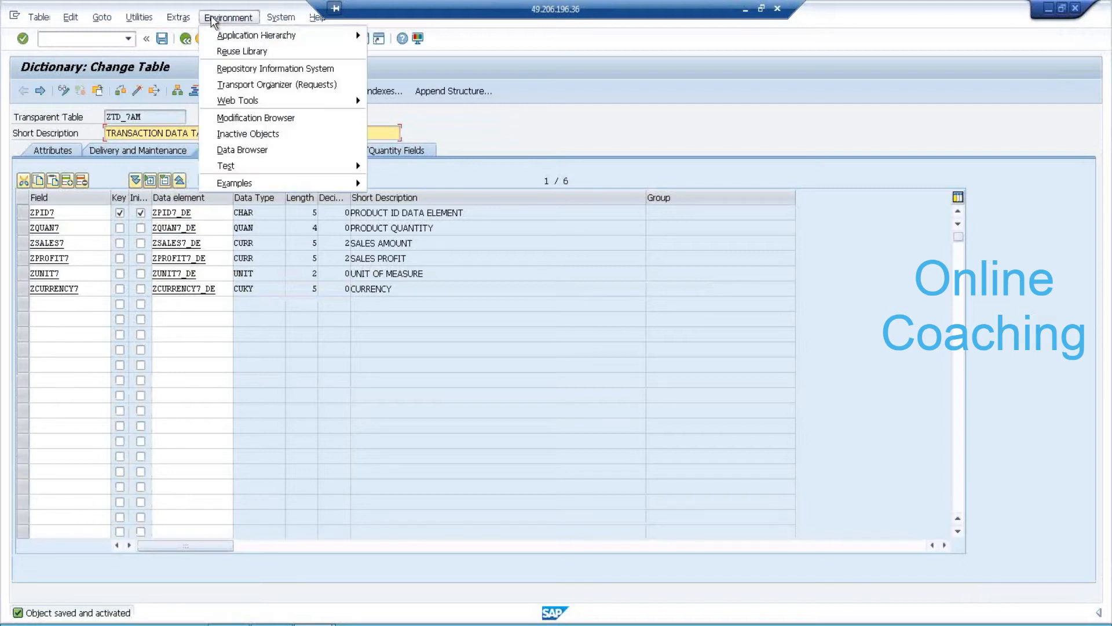
click(181, 18)
click(182, 18)
click(184, 18)
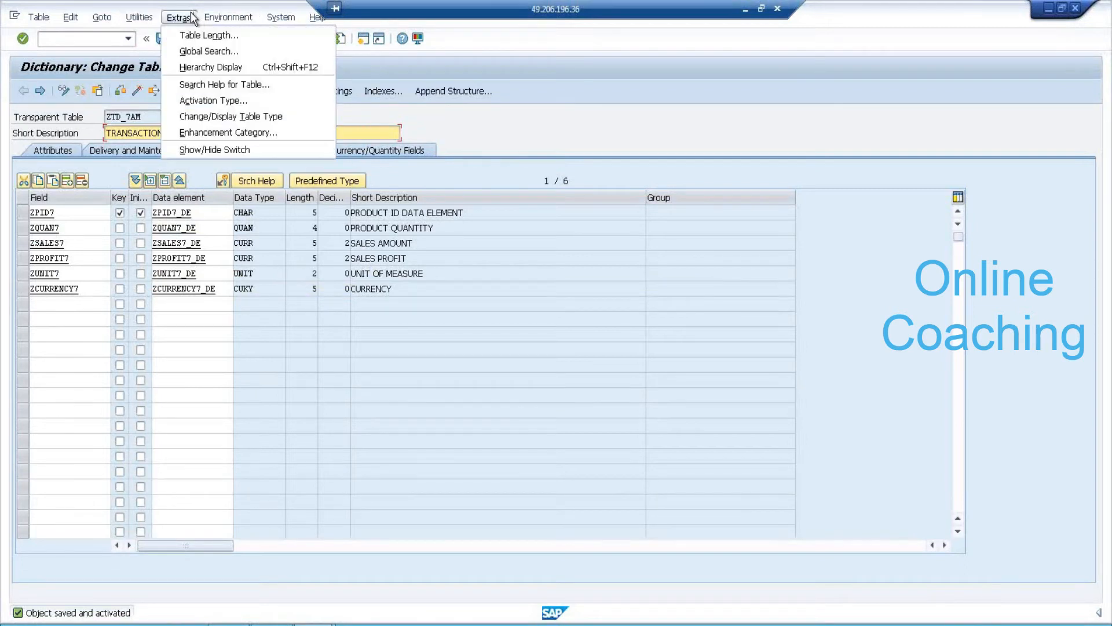
click(207, 131)
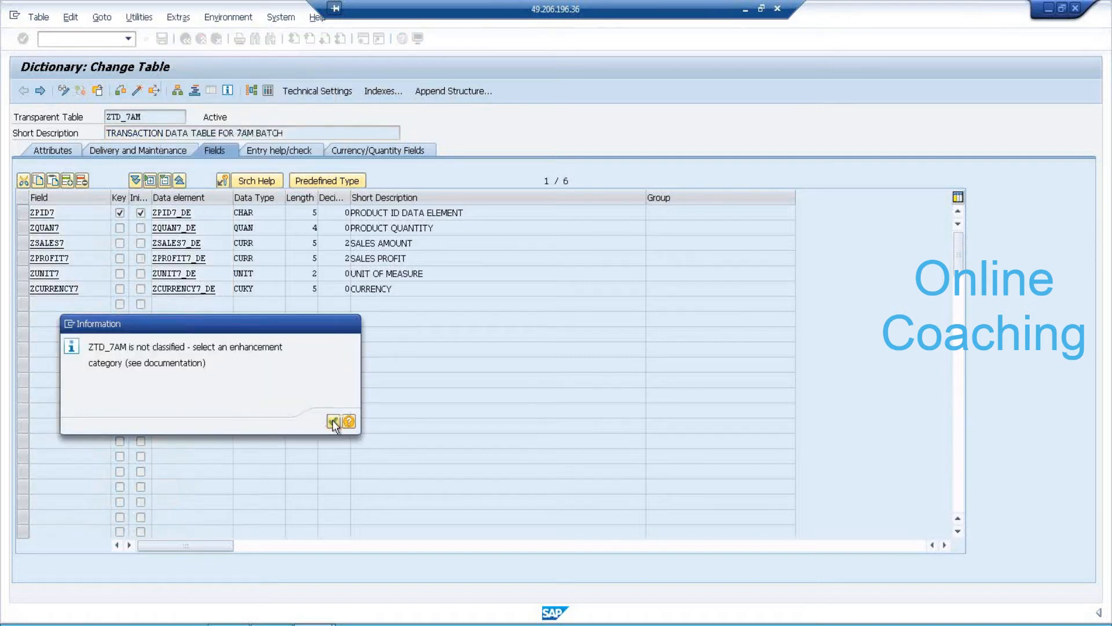
click(332, 421)
click(157, 236)
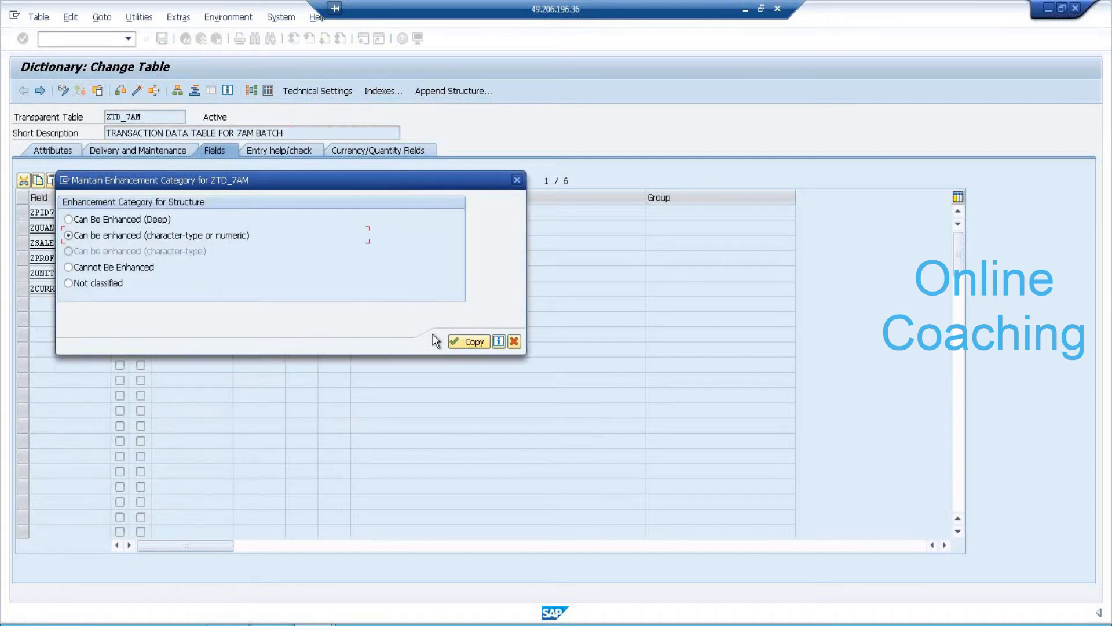
click(457, 342)
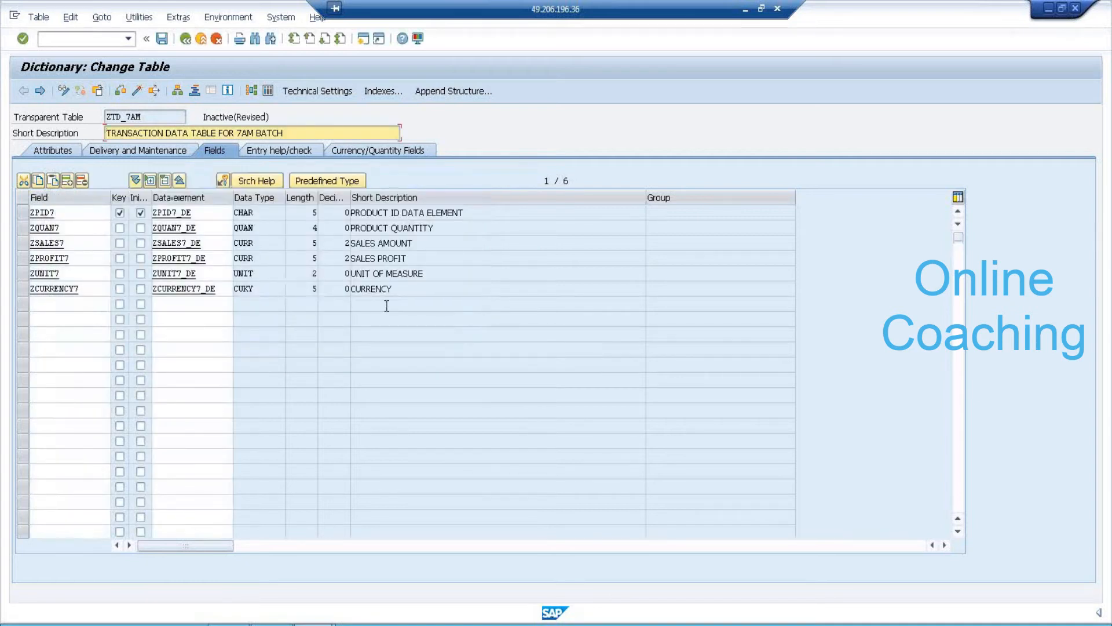
Reactivate table ZTD_7AM, confirming the inactive-objects list.
click(139, 92)
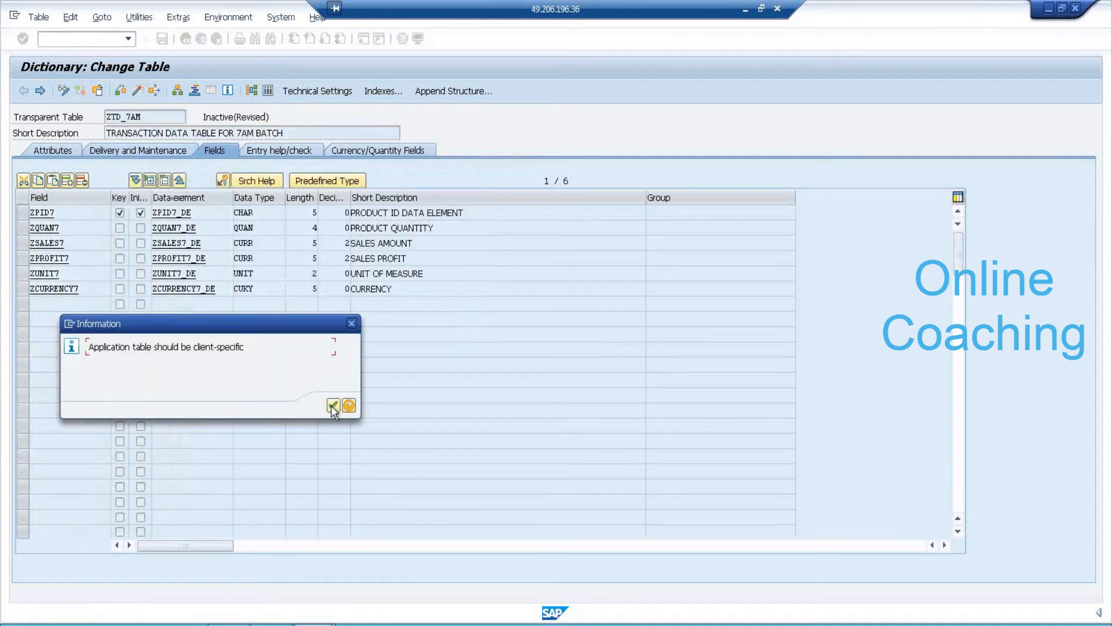
click(332, 406)
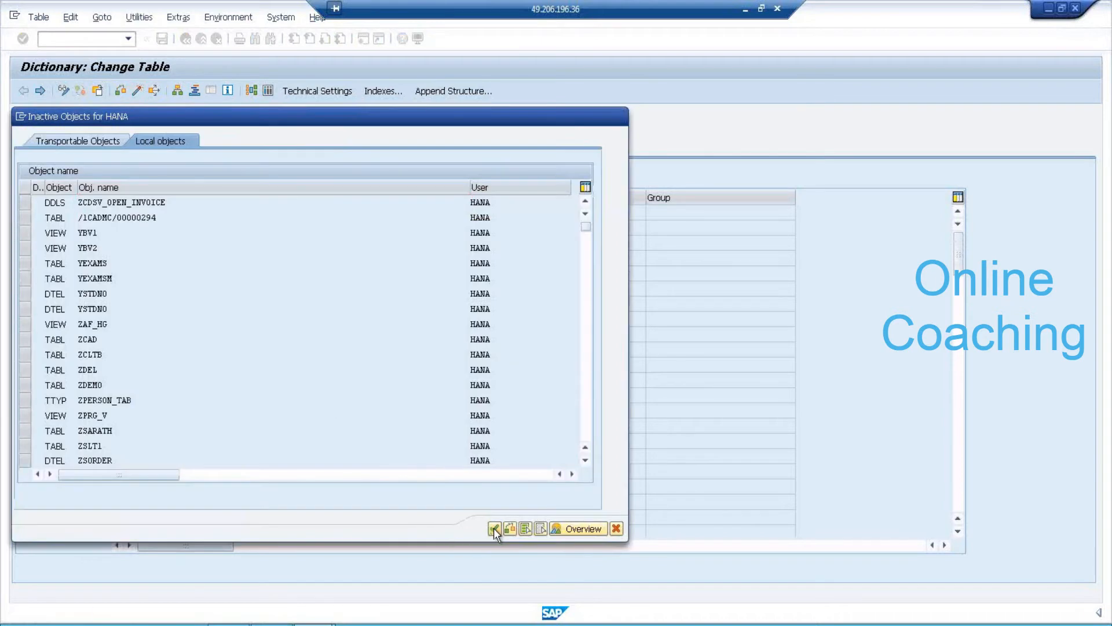
click(493, 527)
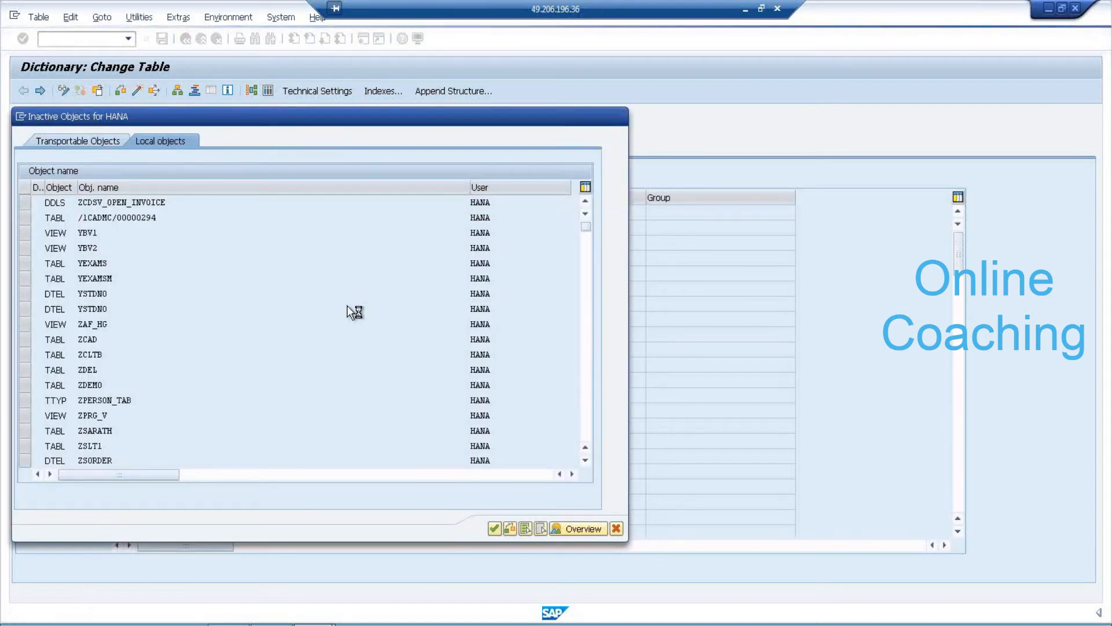
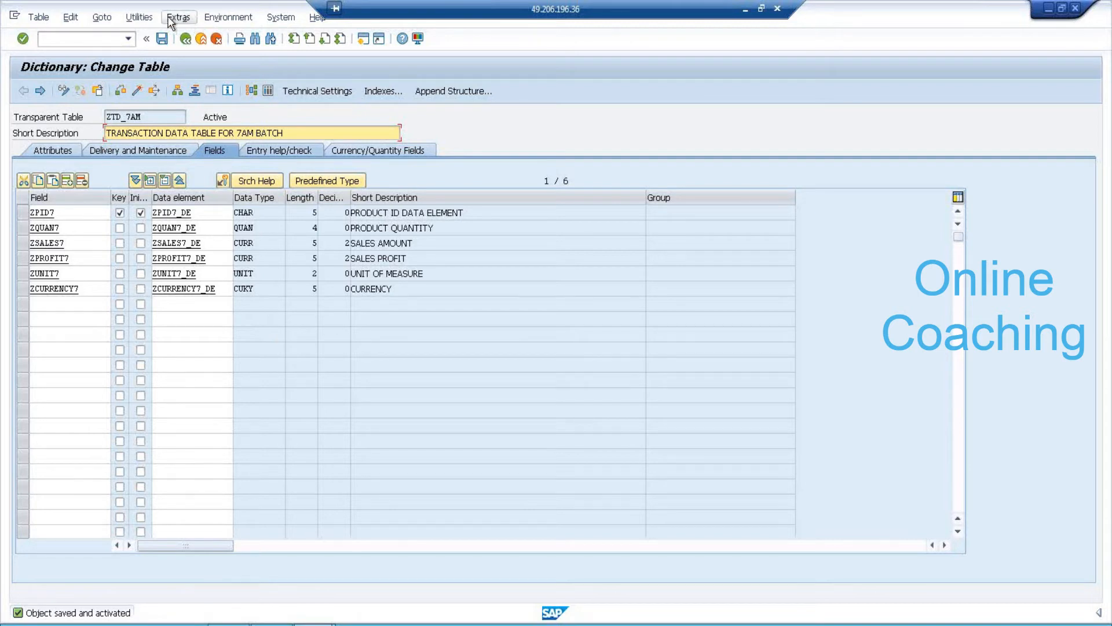
Start a new ZTD_7AM entry with P1, quantity 10, sales amount 2000 and profit 5000.
click(143, 18)
mouse_move(206, 203)
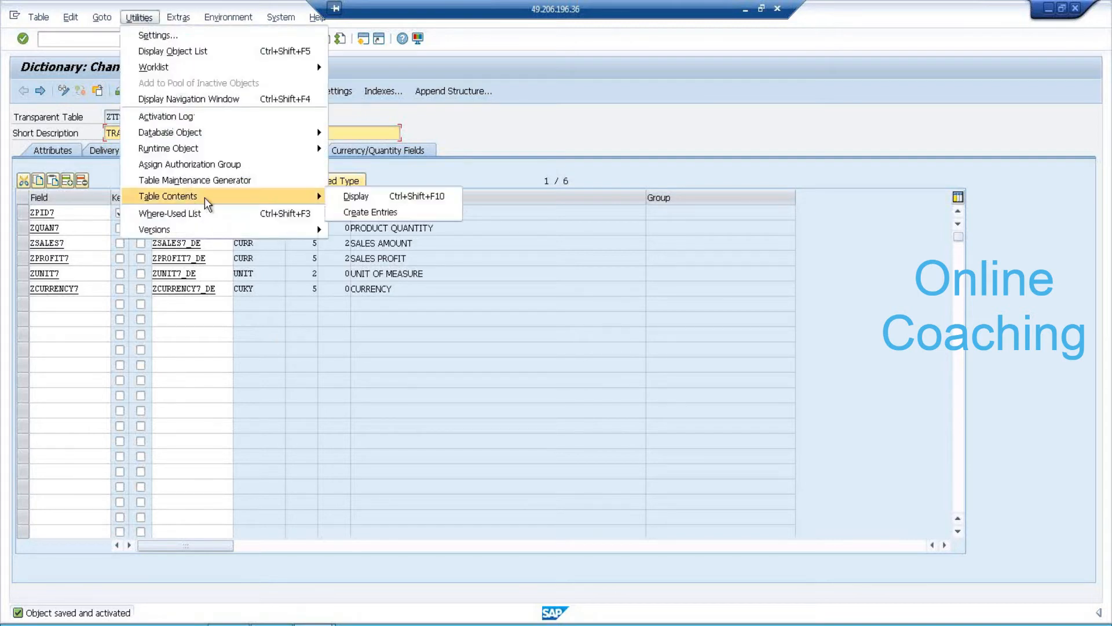
click(371, 213)
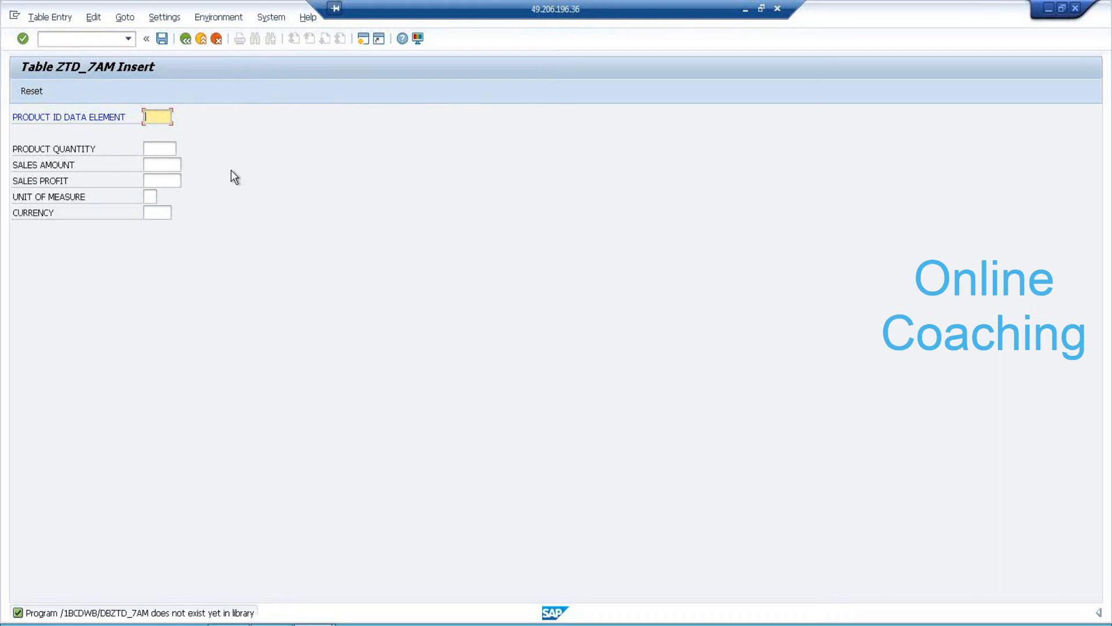
text(P1)
click(166, 148)
text(10)
key(Tab)
text(2000)
key(Tab)
text(5000)
Add unit KG and currency INR, save, and view help for the 'Entry too long' error.
key(Tab)
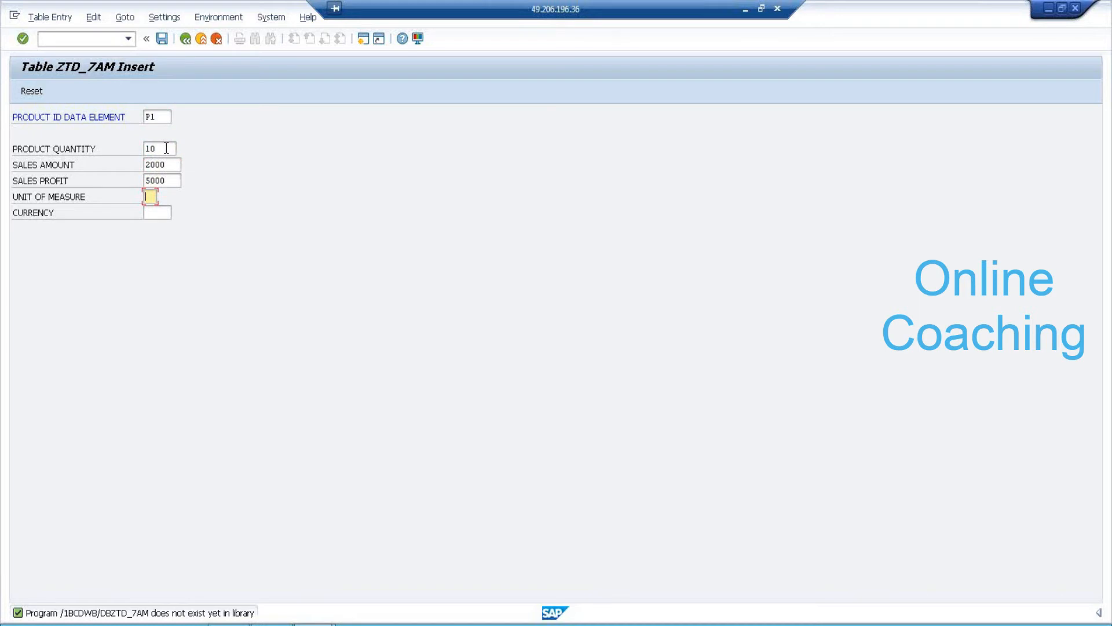
text(KG)
key(Tab)
text(INR)
click(162, 39)
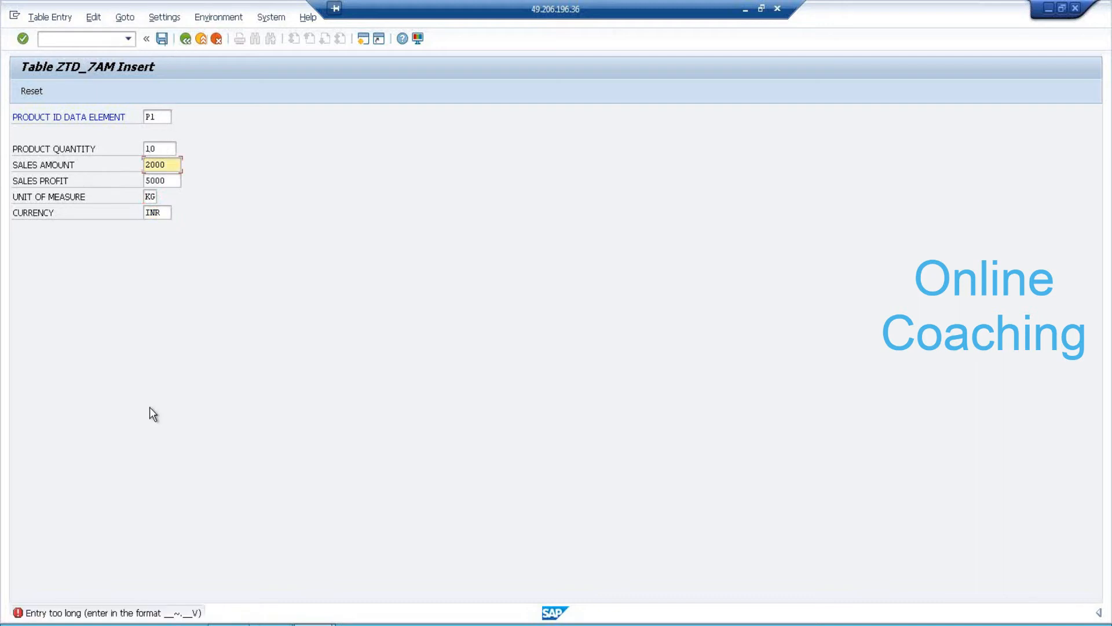
double_click(104, 614)
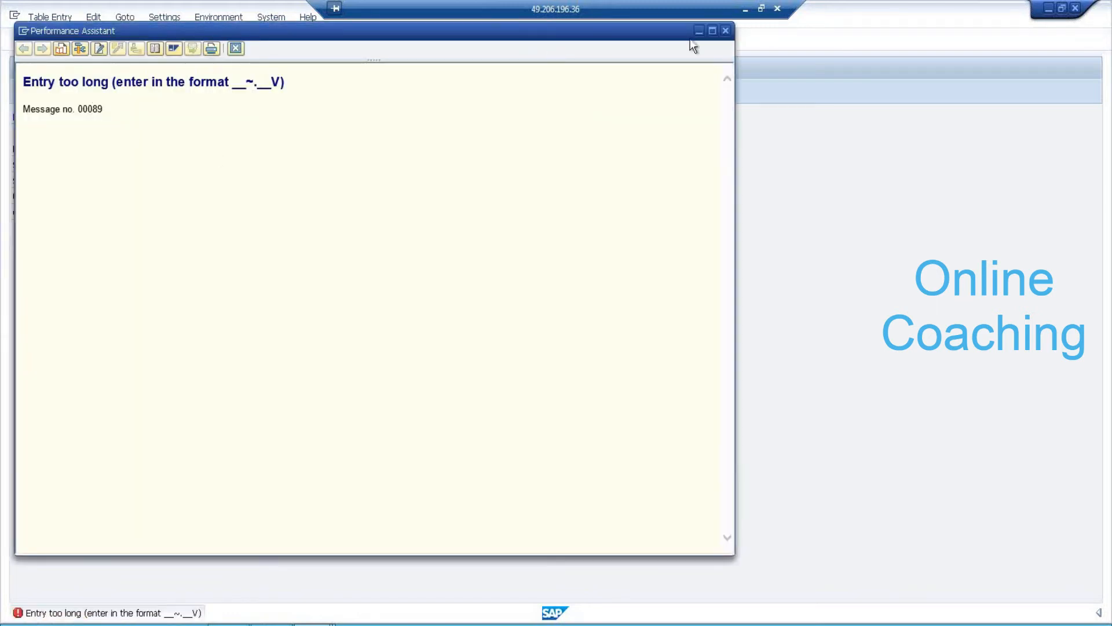
Close the error help, recheck the unit and currency fields, and retry saving.
click(724, 31)
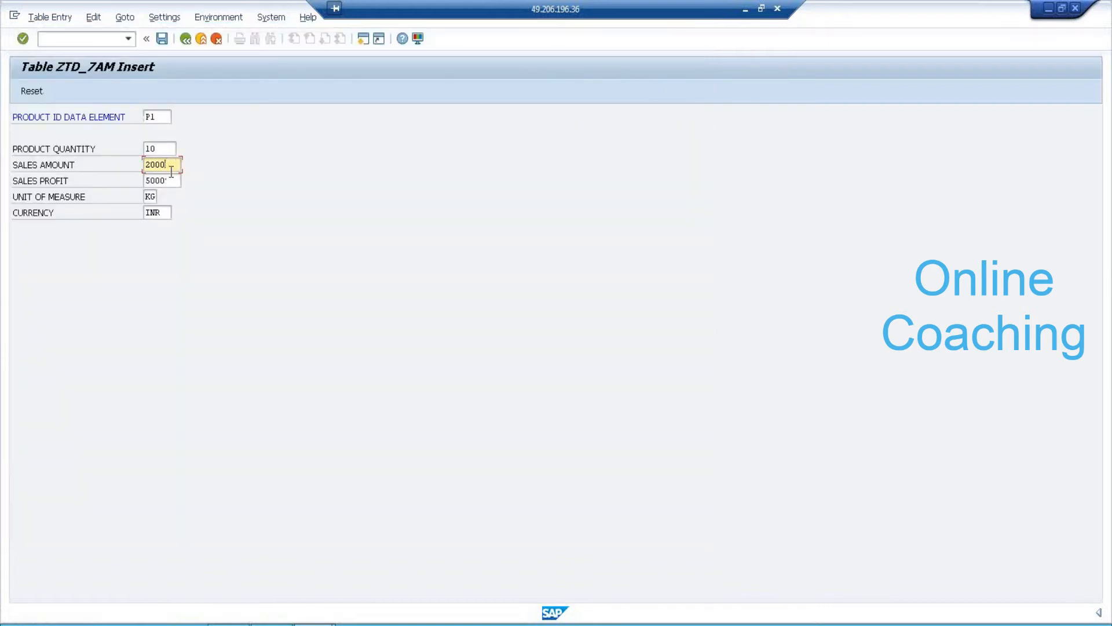
double_click(150, 196)
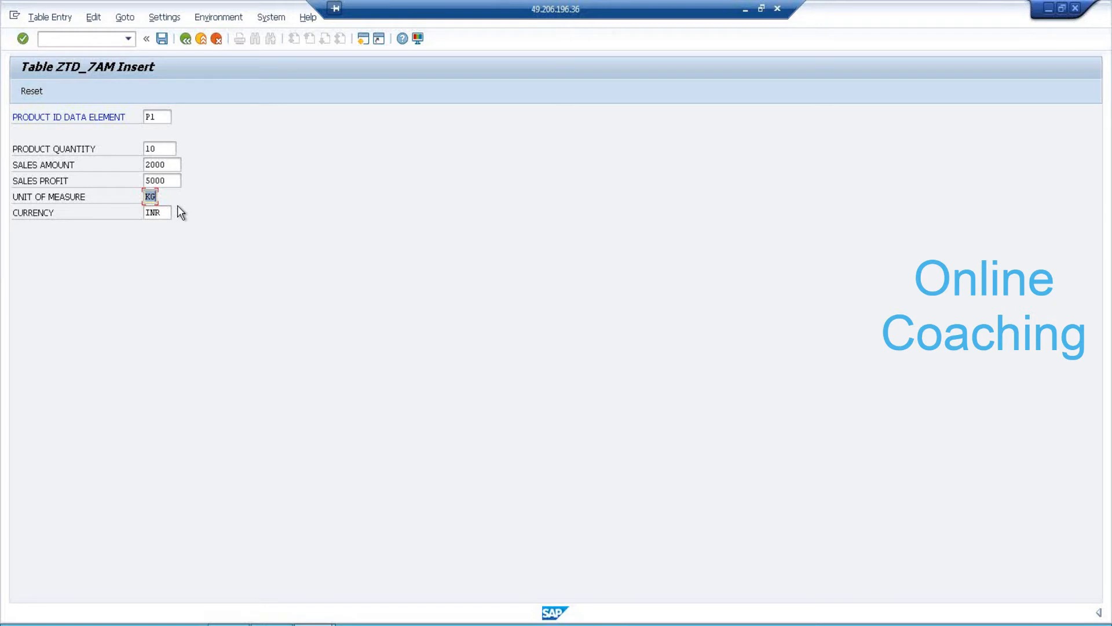
click(169, 211)
click(157, 149)
click(168, 213)
click(163, 39)
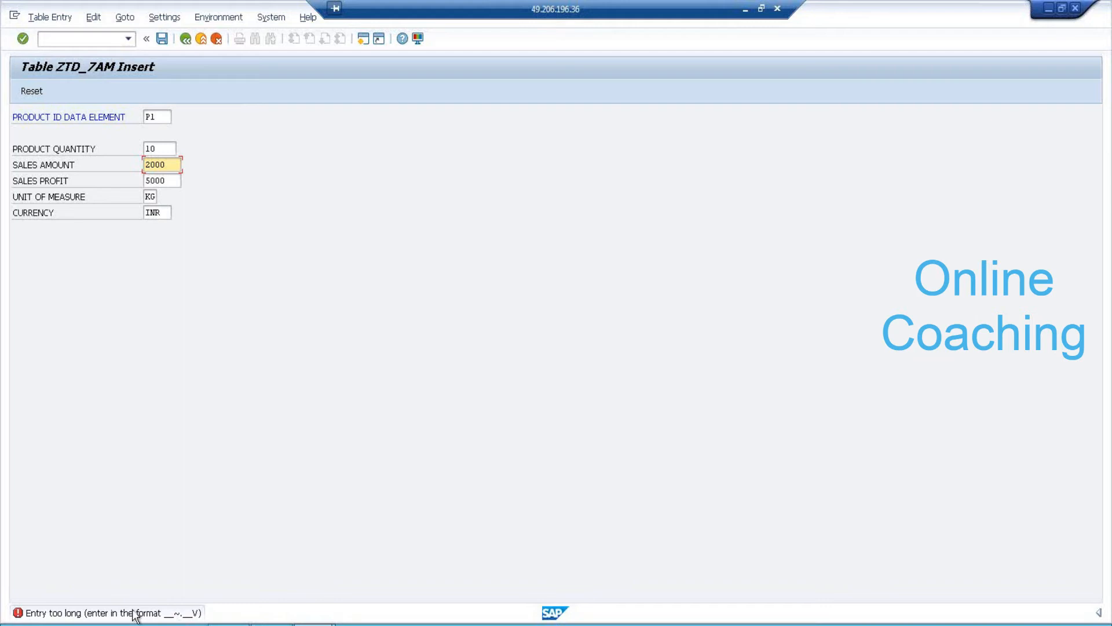
Exit the entry screen and confirm discarding the unsaved data.
click(175, 182)
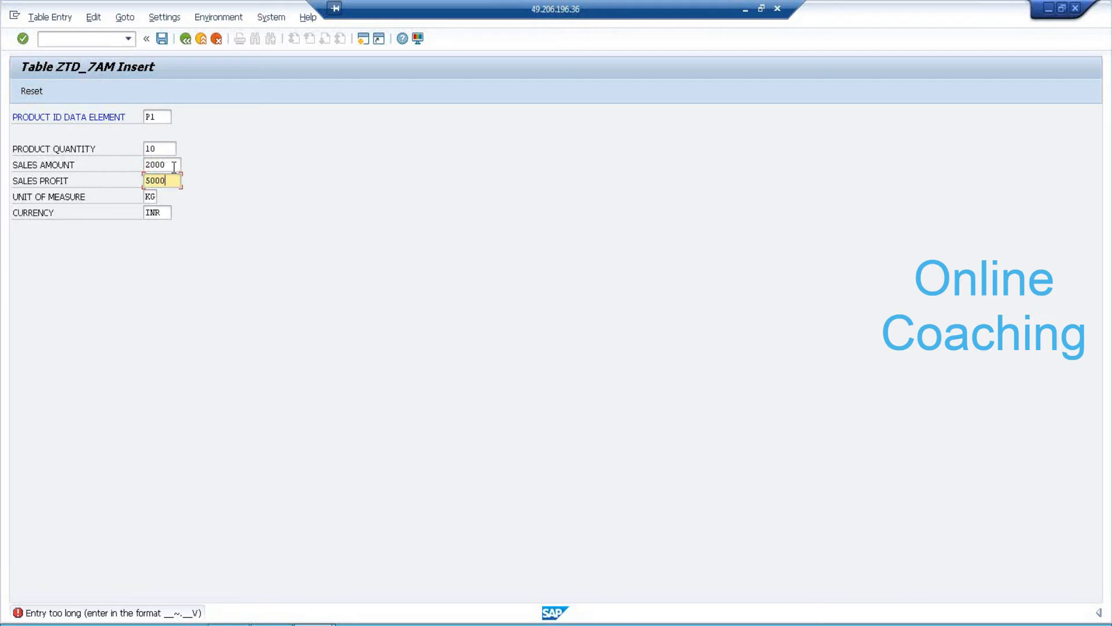
click(174, 166)
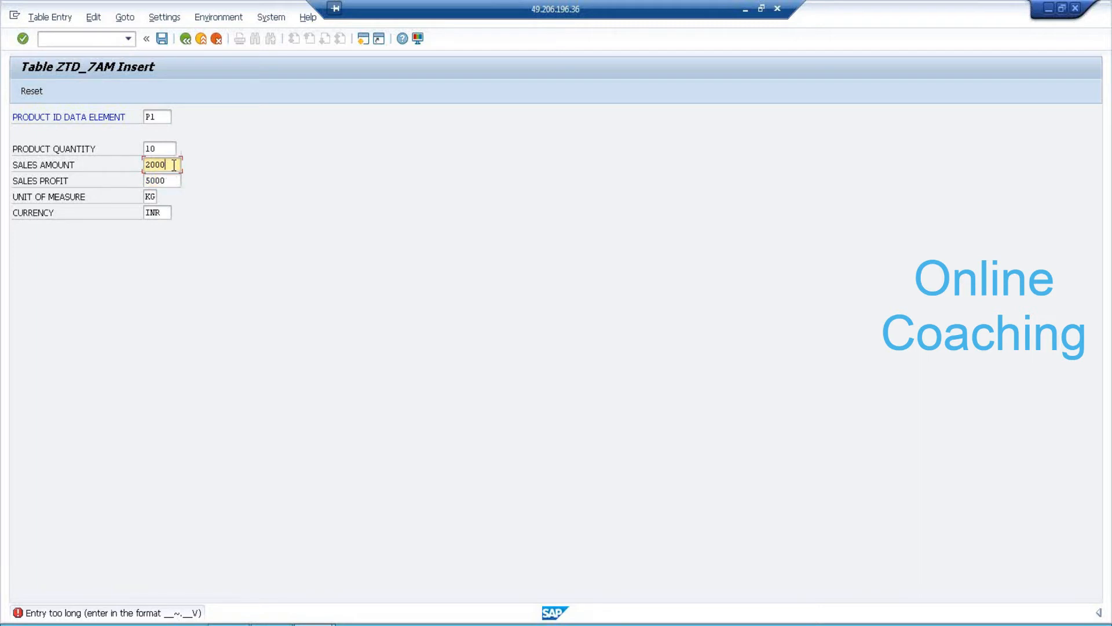
click(201, 39)
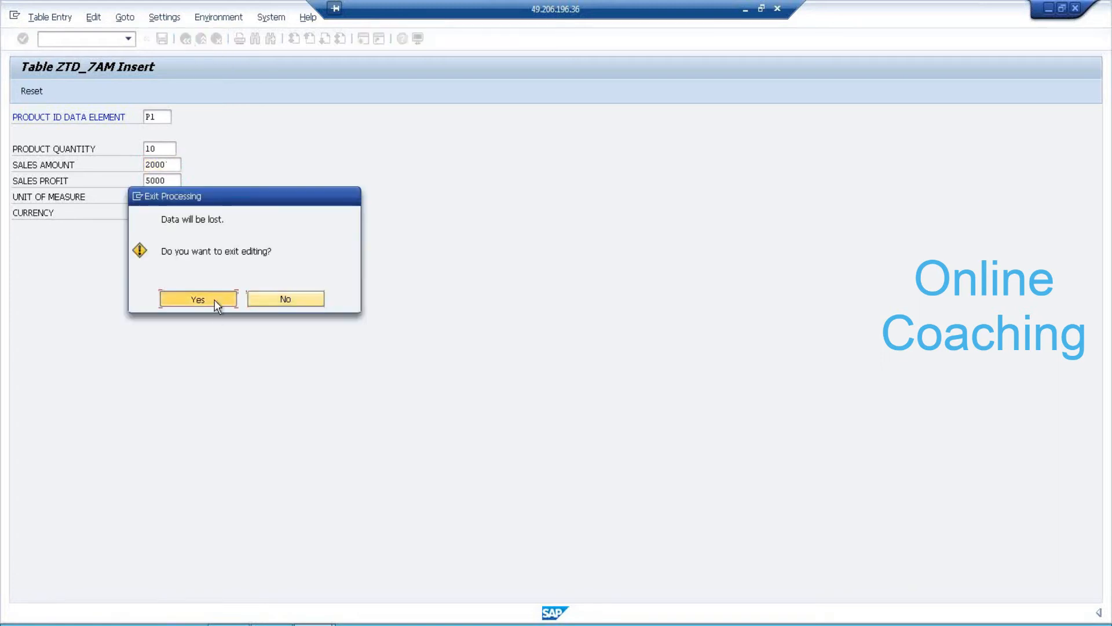
click(214, 300)
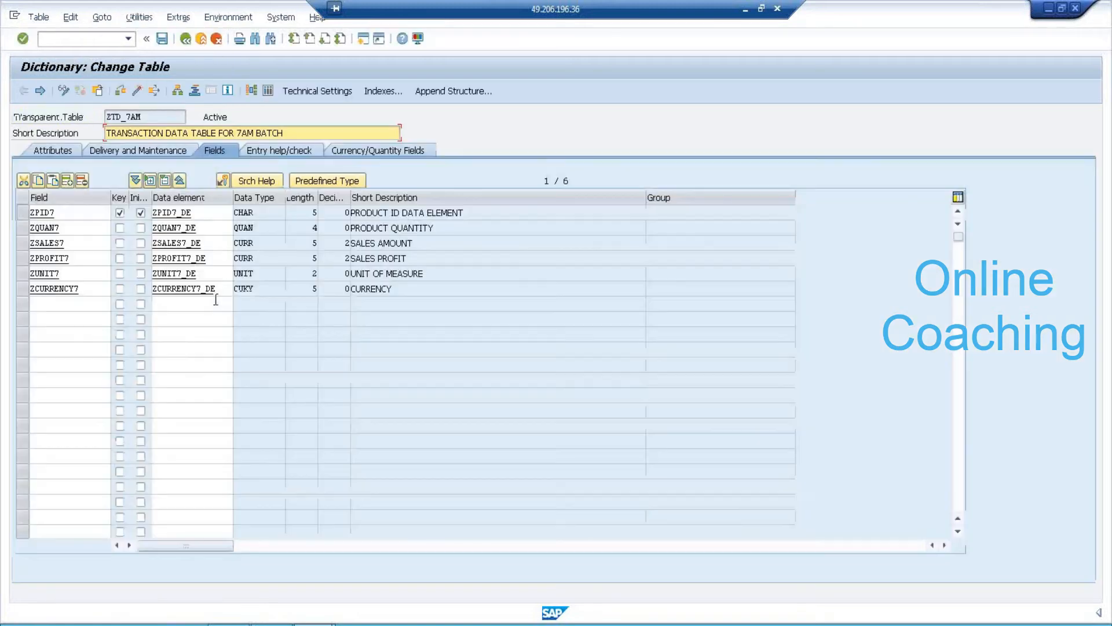
double_click(183, 226)
double_click(180, 195)
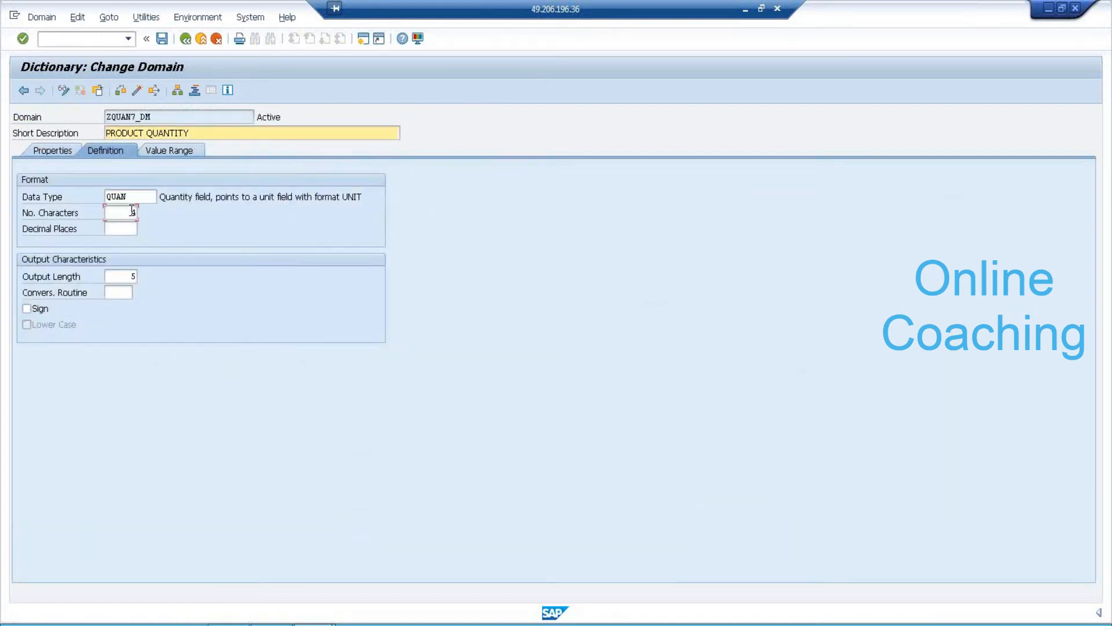
click(132, 211)
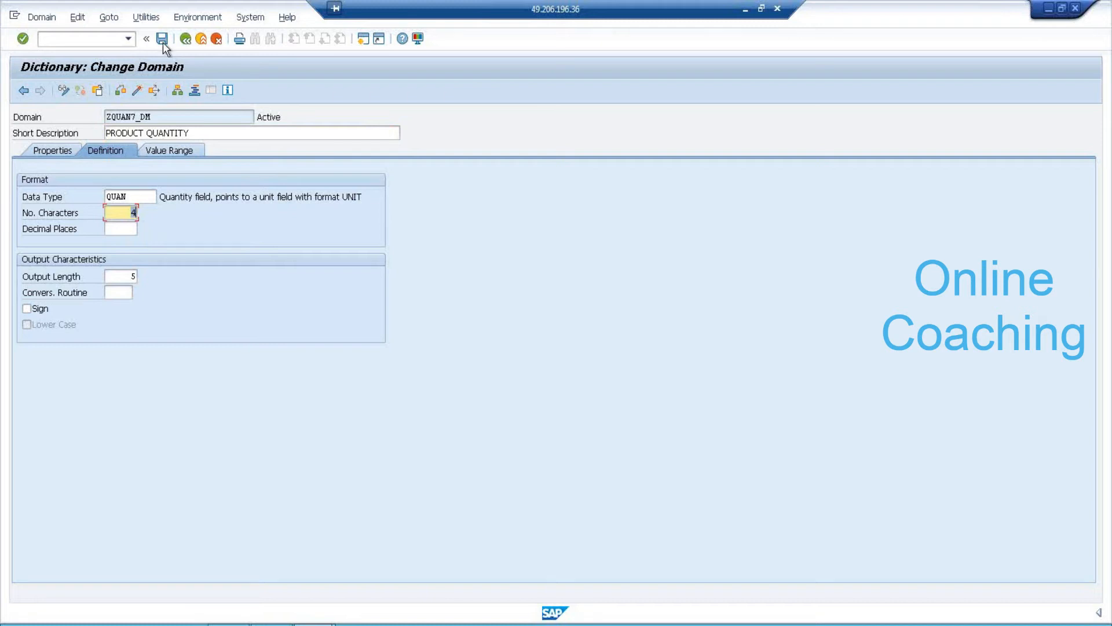
click(185, 40)
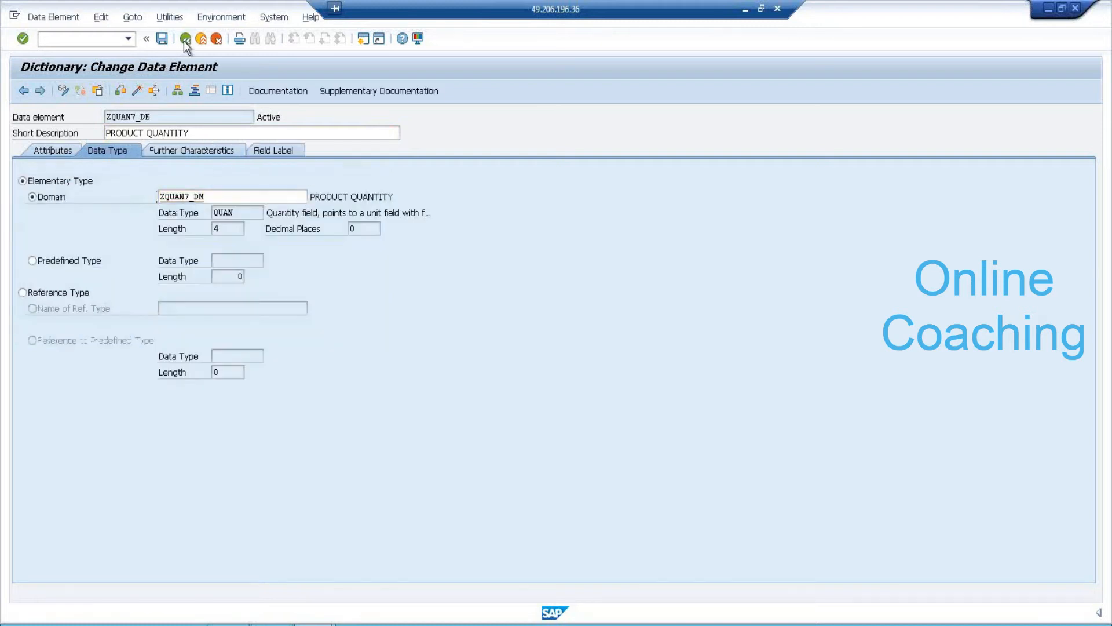
click(185, 39)
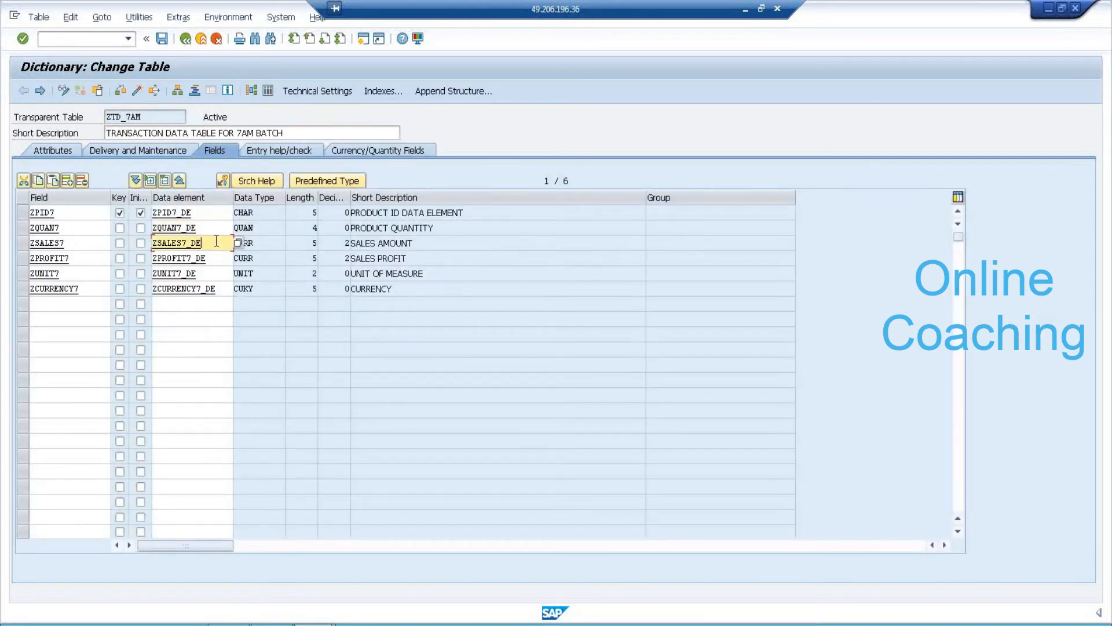
click(314, 243)
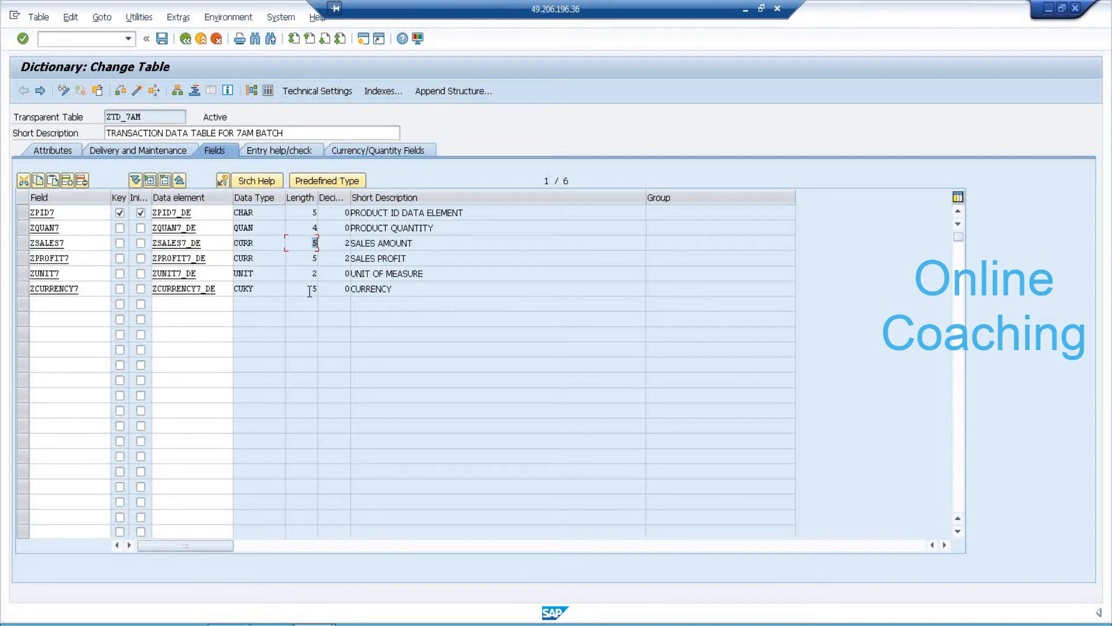
Review the Length values of ZPID7, ZQUAN7, ZPROFIT7 and ZUNIT7.
click(305, 258)
click(317, 274)
click(318, 212)
click(318, 228)
click(318, 258)
click(313, 274)
Start a new ZTD_7AM entry with product P1, quantity 5 and sales amount 5000.
click(139, 17)
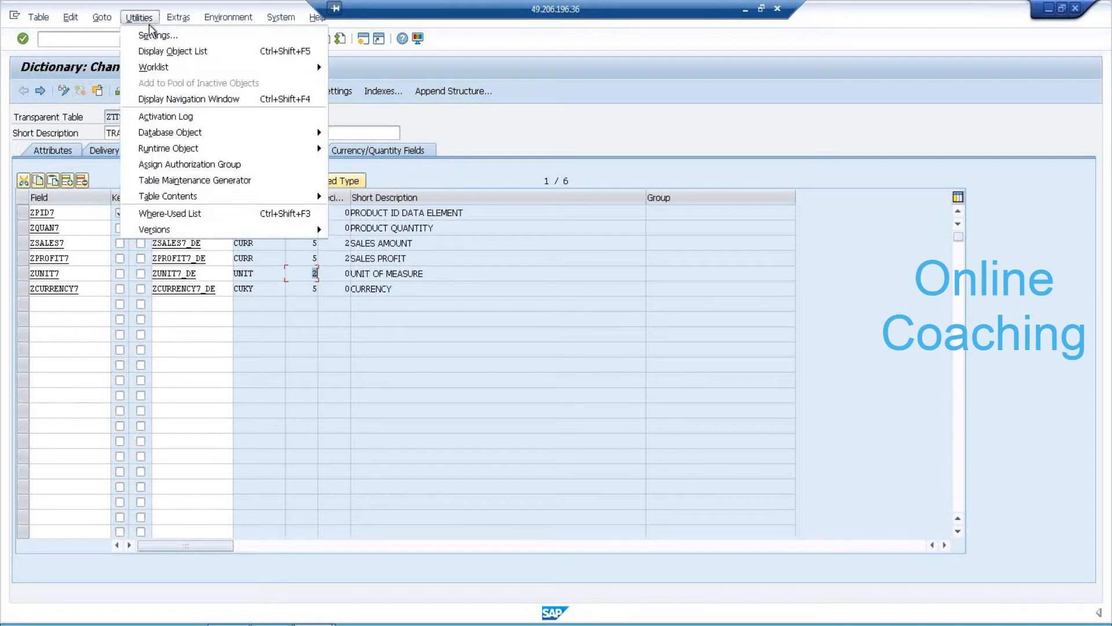
mouse_move(260, 196)
click(371, 212)
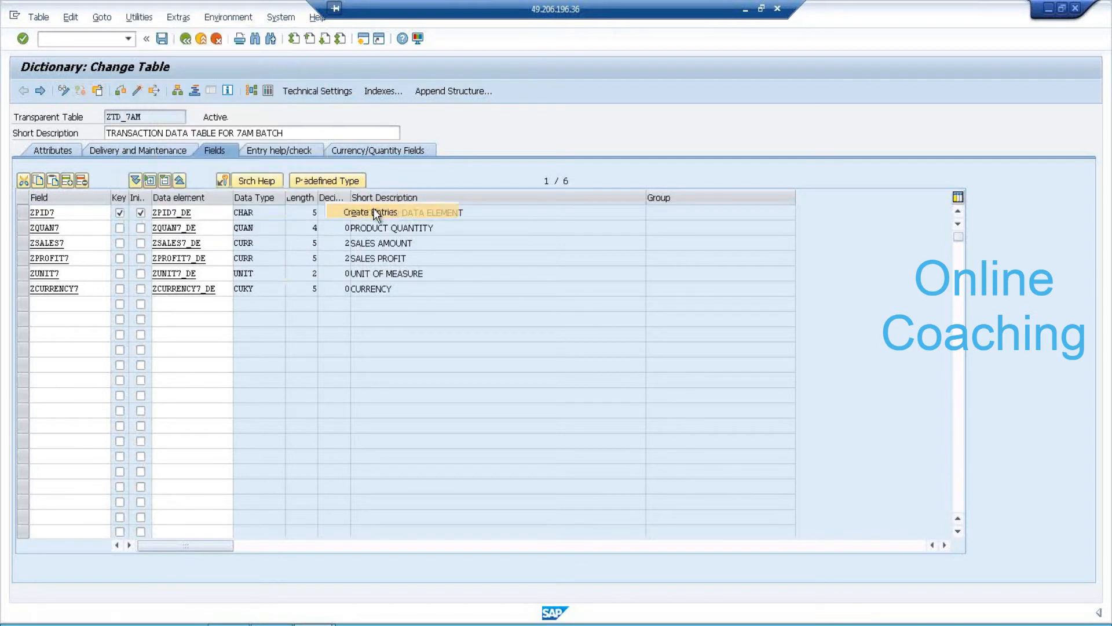
text(P)
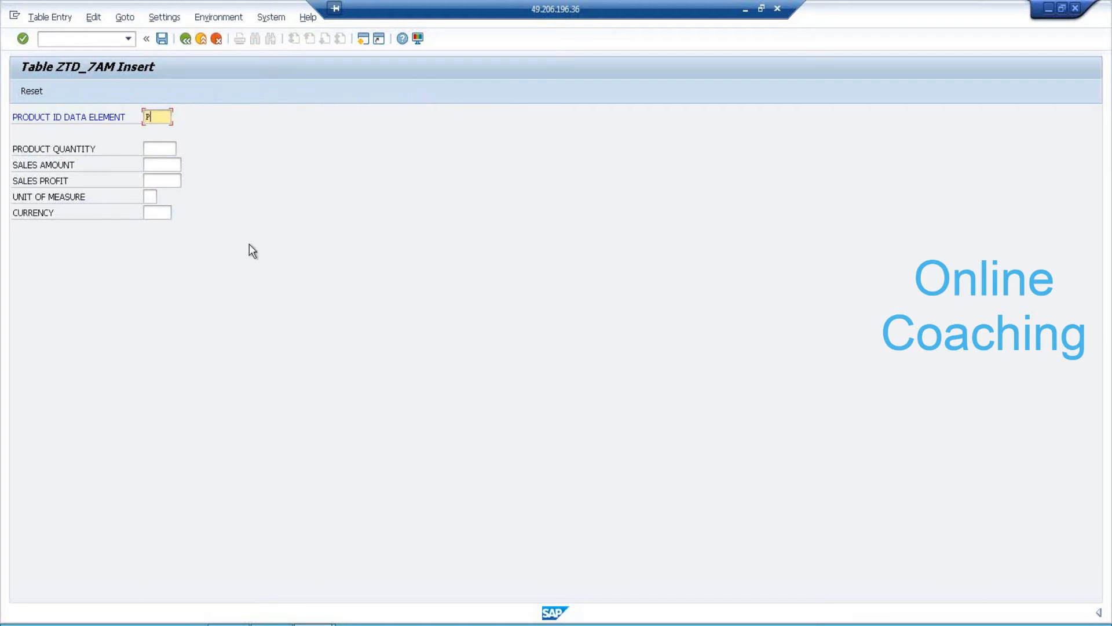
text(1)
key(Tab)
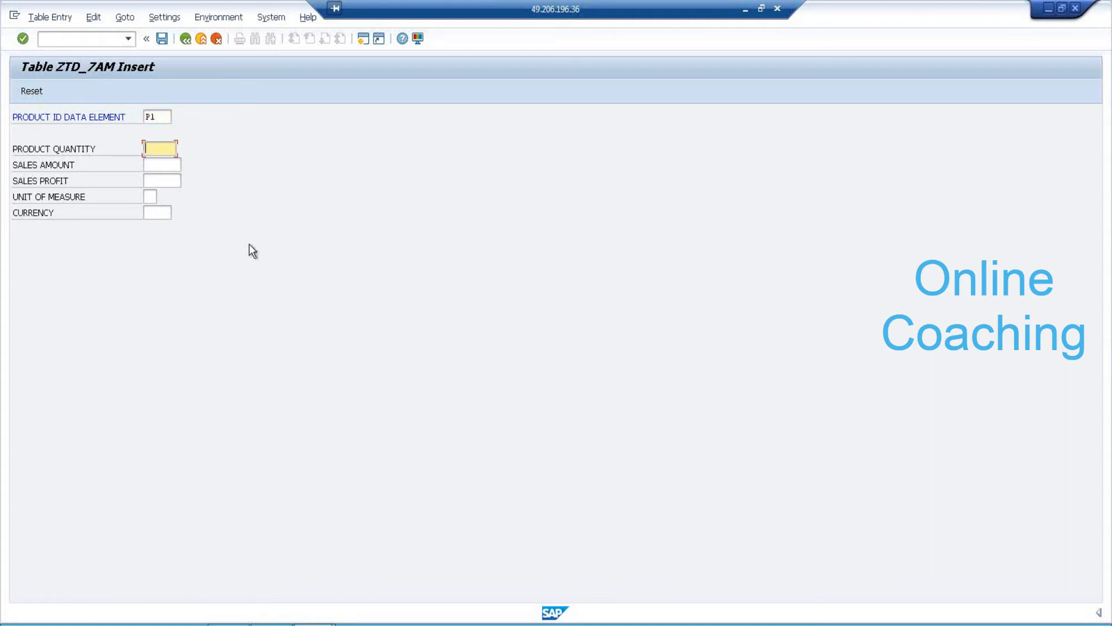
text(5)
key(Tab)
text(5)
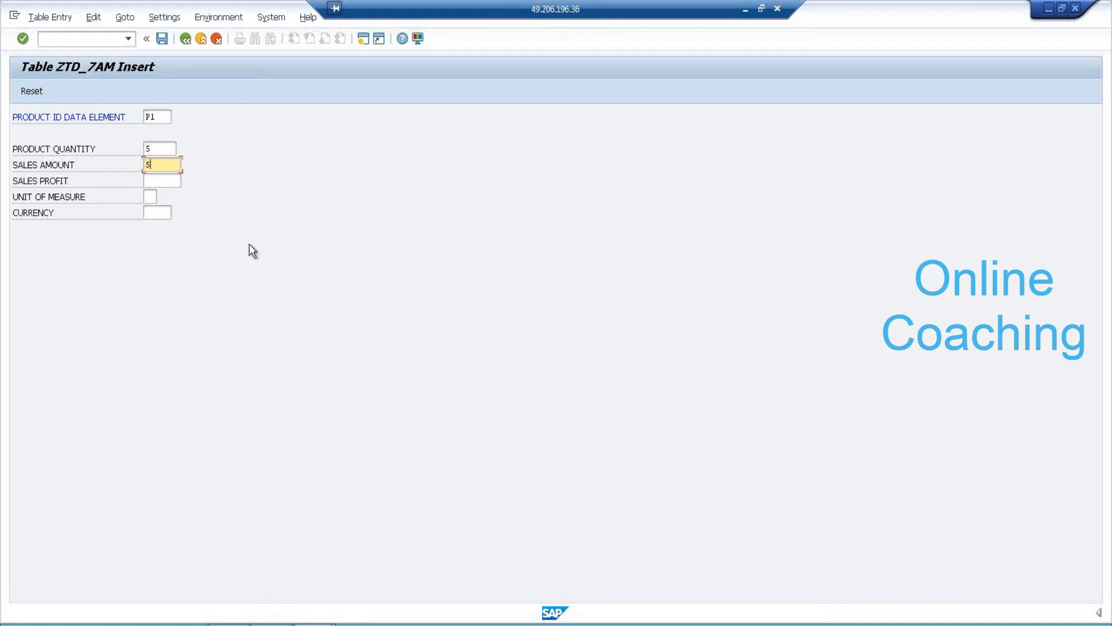
text(000)
Enter profit 2000, KG and INR, save the P1 record, then go back to the table definition.
key(Tab)
text(2000)
key(Tab)
text(KG)
key(Tab)
text(INR)
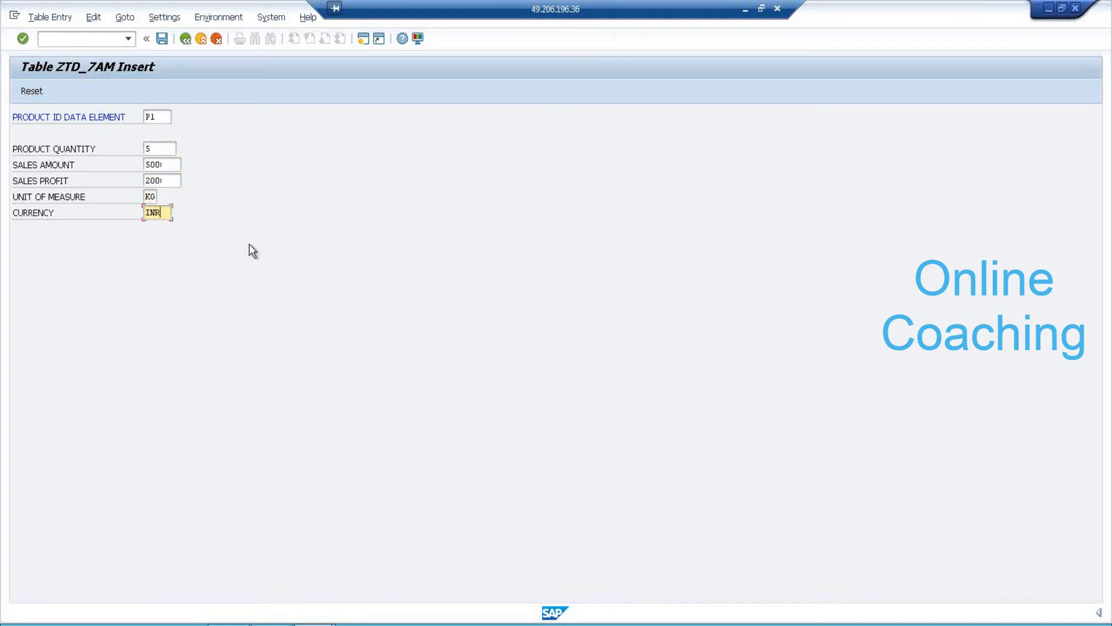
click(162, 38)
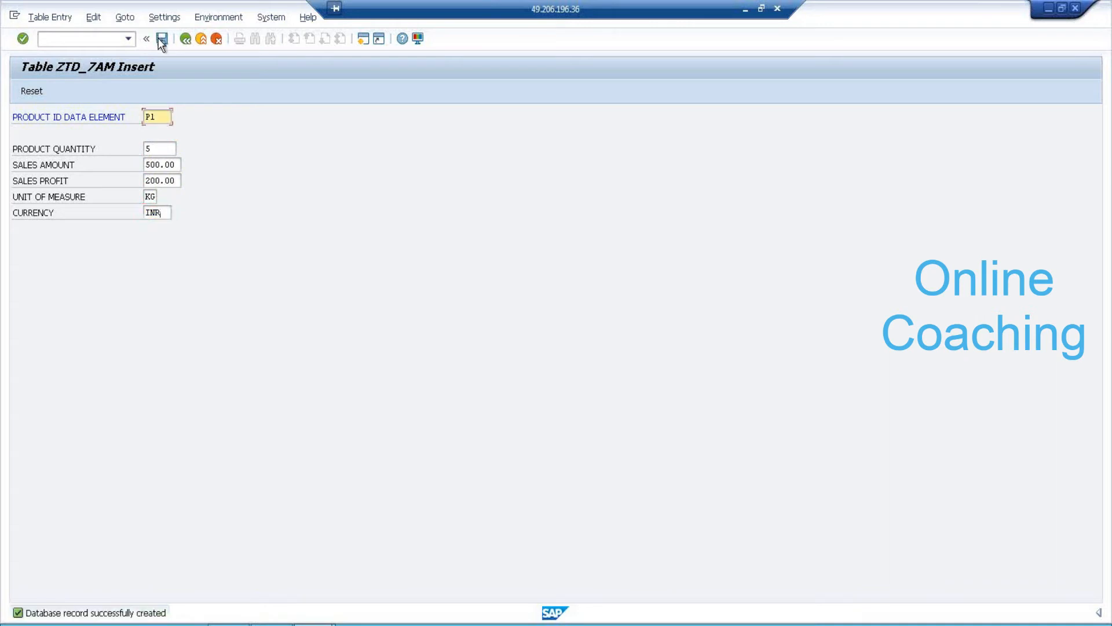
click(176, 165)
drag(178, 164, 144, 180)
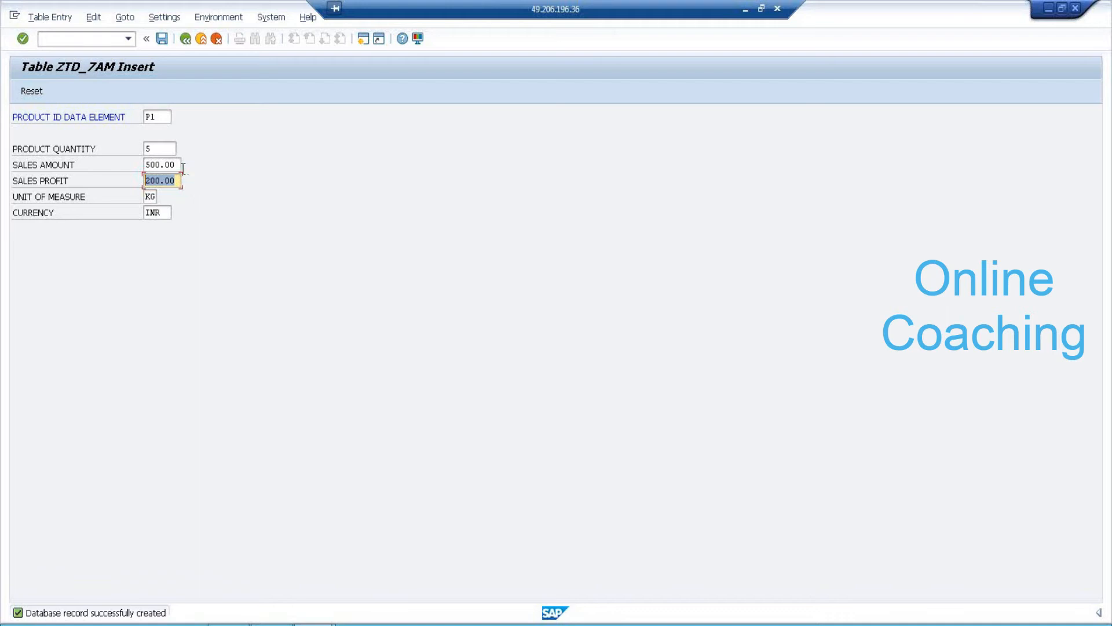
click(185, 38)
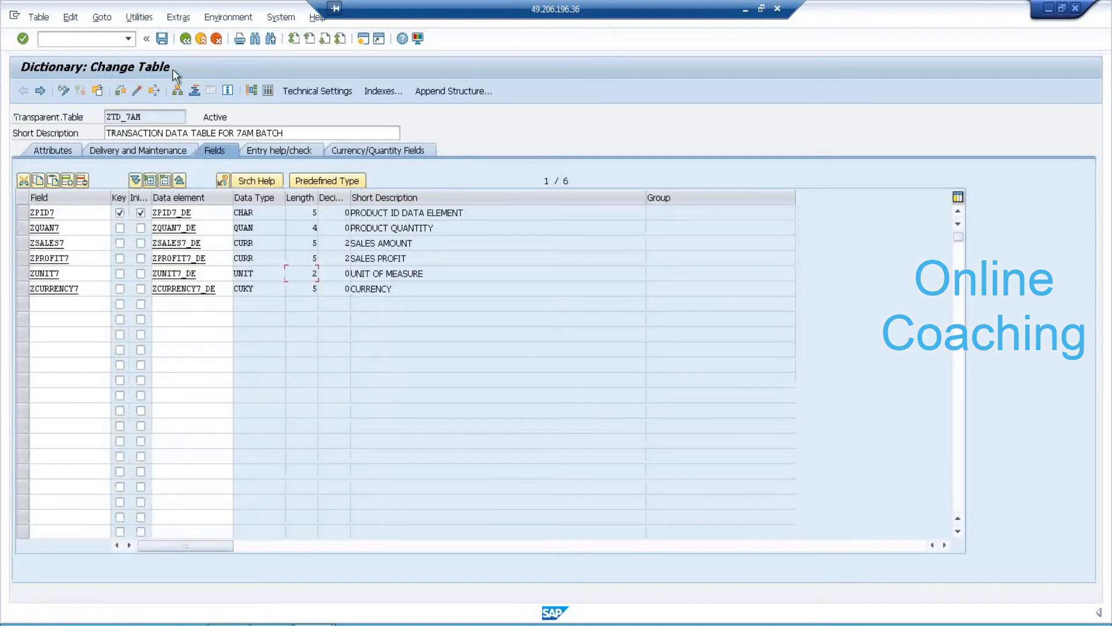
Display ZTD_7AM's contents list showing only record P1, then return to its field definitions.
click(186, 39)
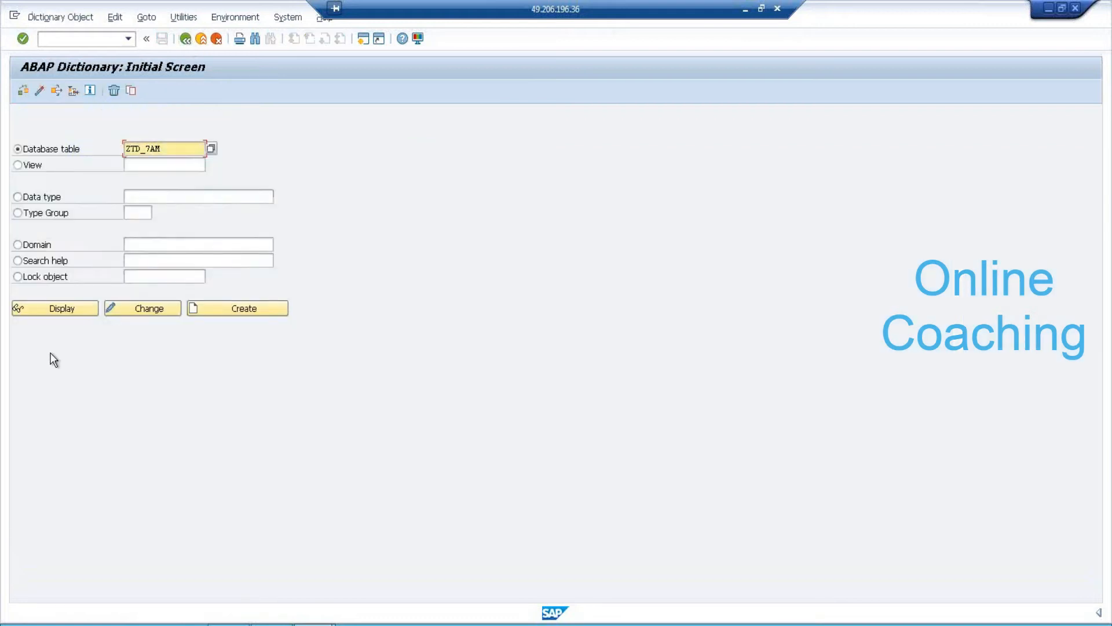
click(57, 307)
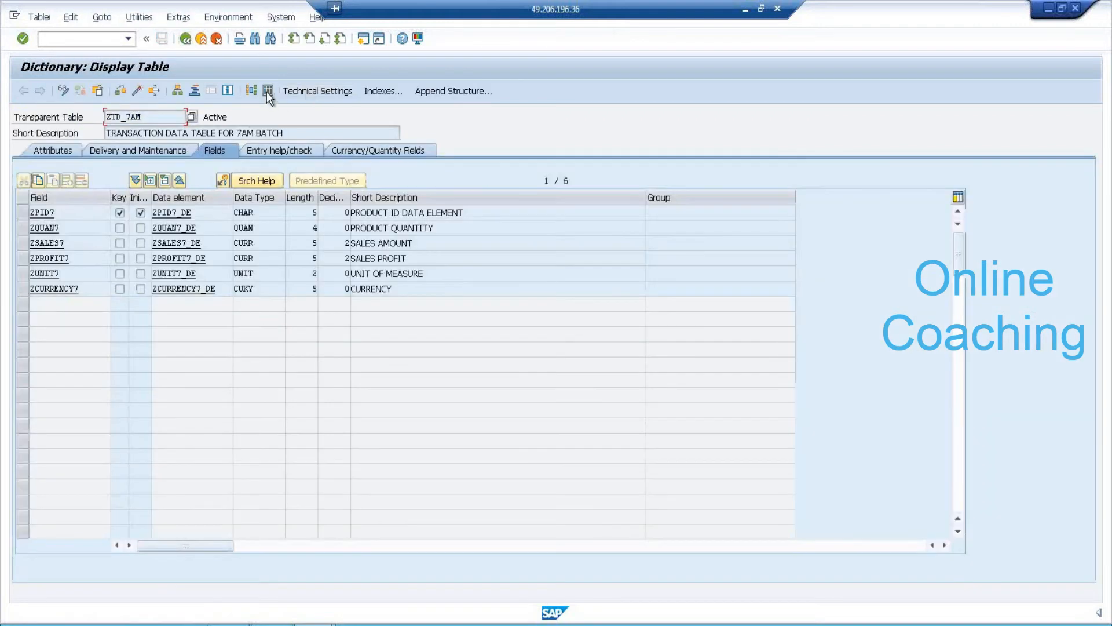
click(266, 92)
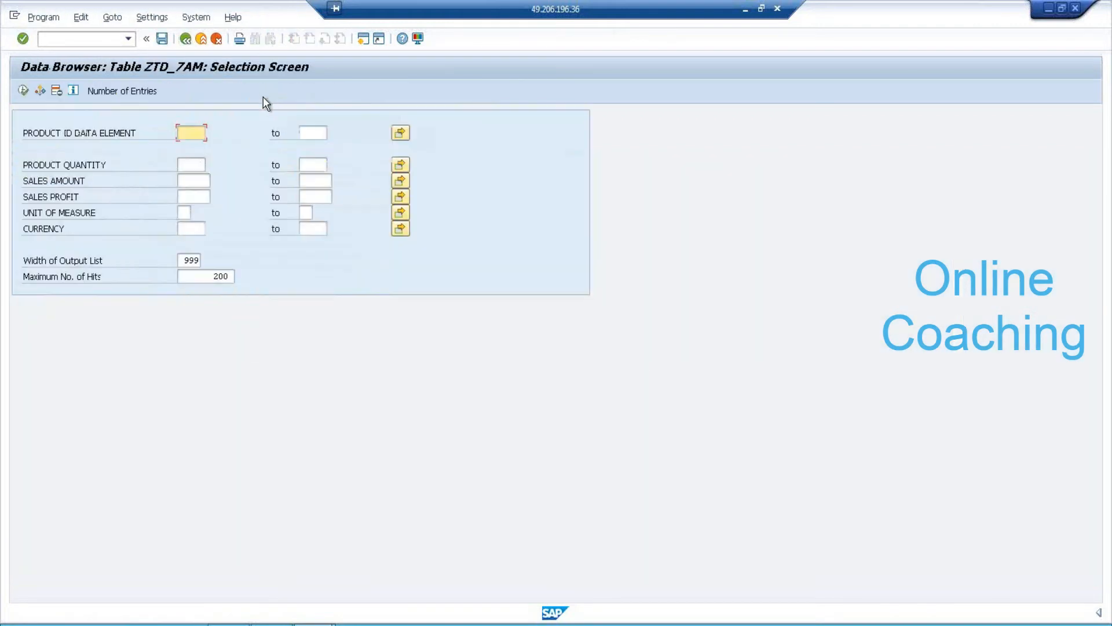
click(23, 91)
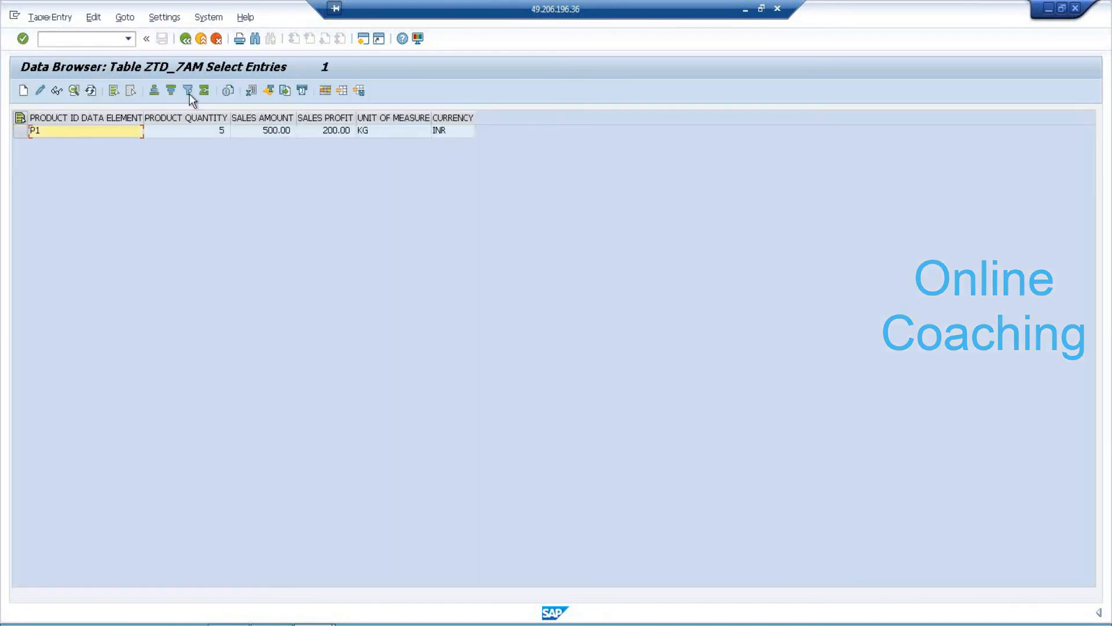
click(186, 39)
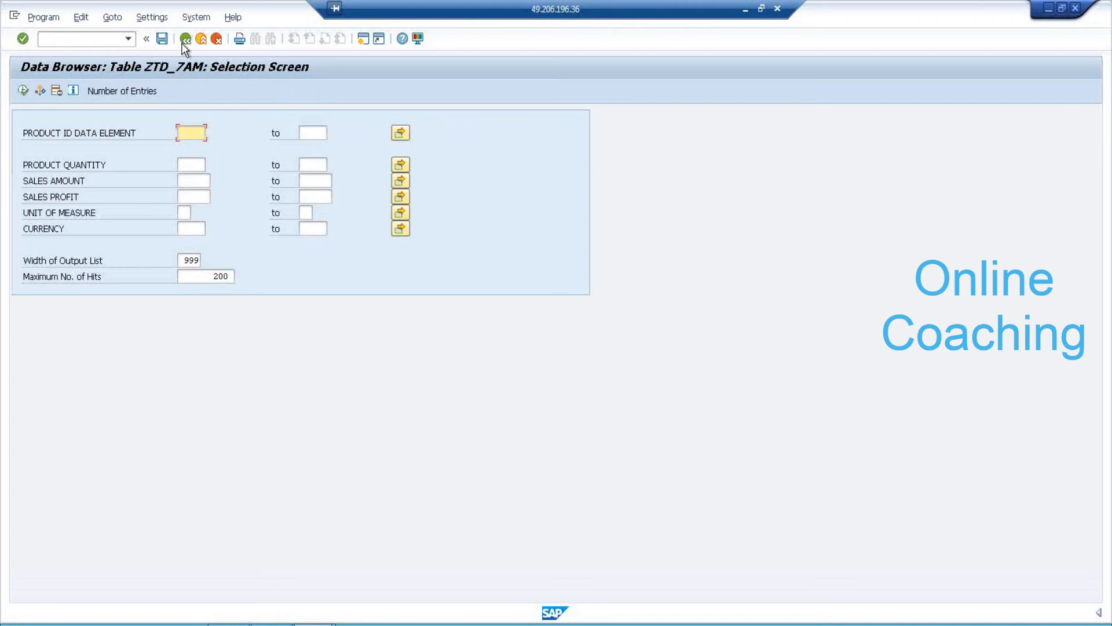
click(186, 40)
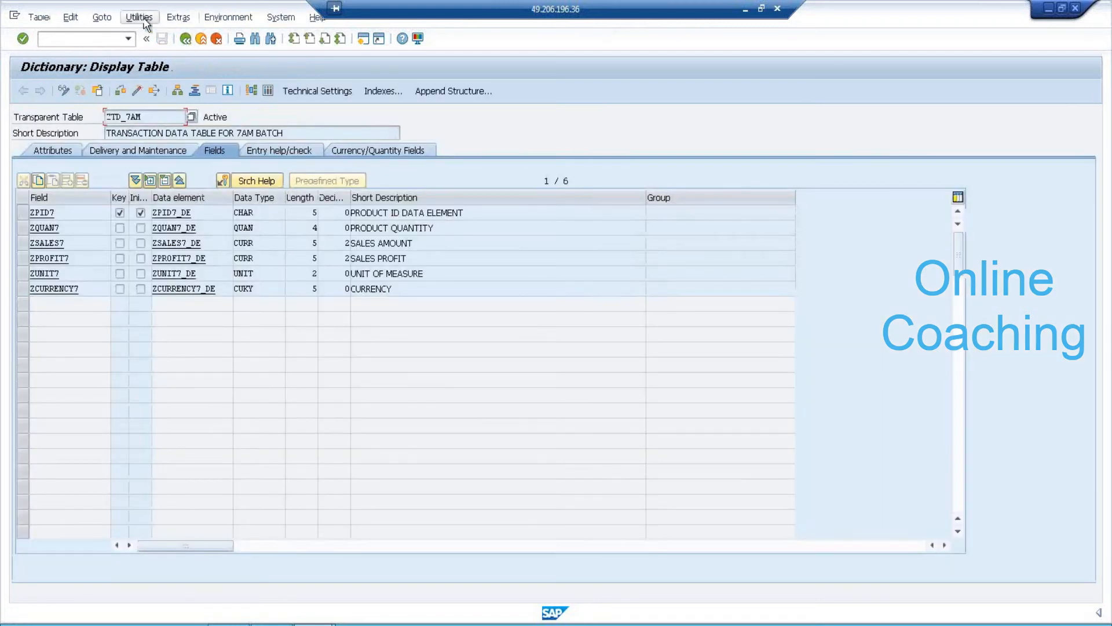
Enter and save record P2: quantity 5, amount 900, profit 100, KG, INR.
click(139, 17)
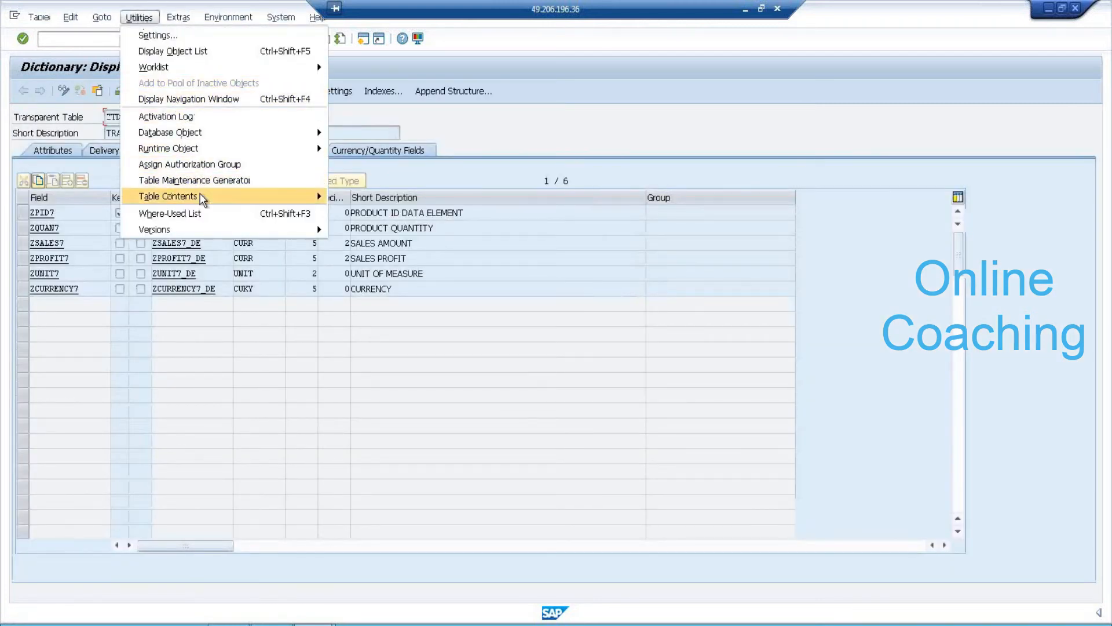
mouse_move(212, 200)
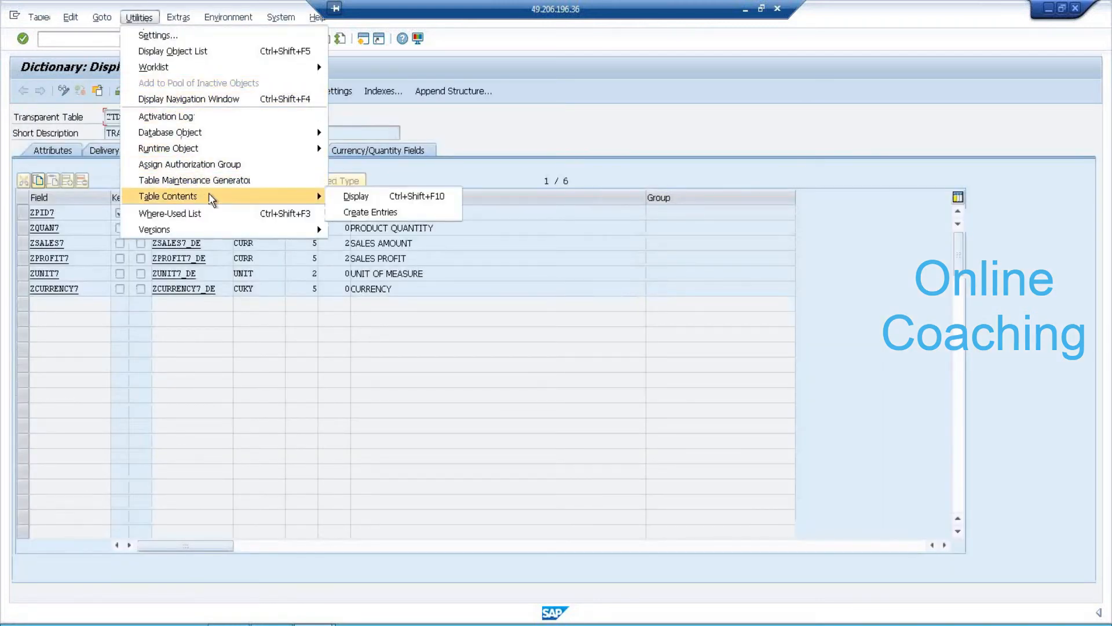
click(381, 213)
text(P)
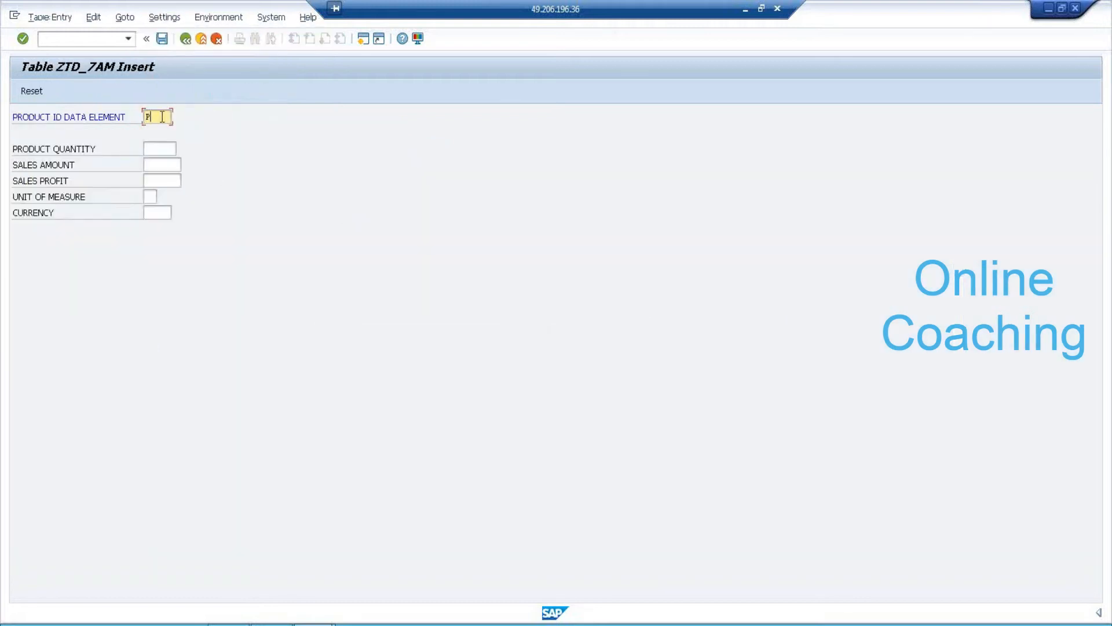
text(2)
key(Tab)
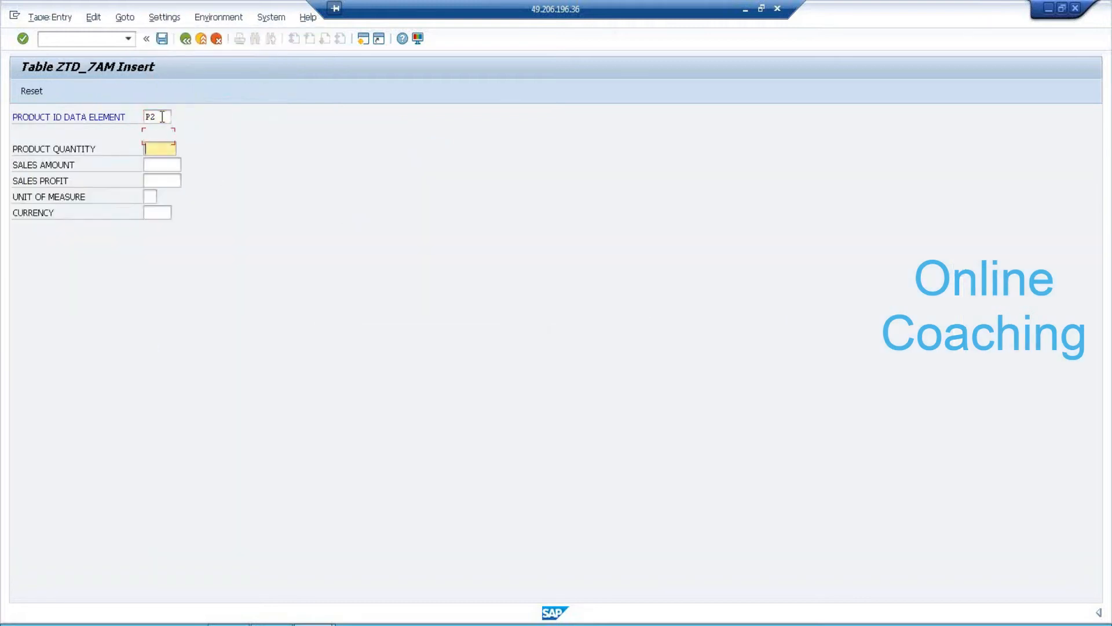
text(5)
key(Tab)
text(900)
key(Tab)
text(100)
key(Tab)
text(KG)
key(Tab)
text(INR)
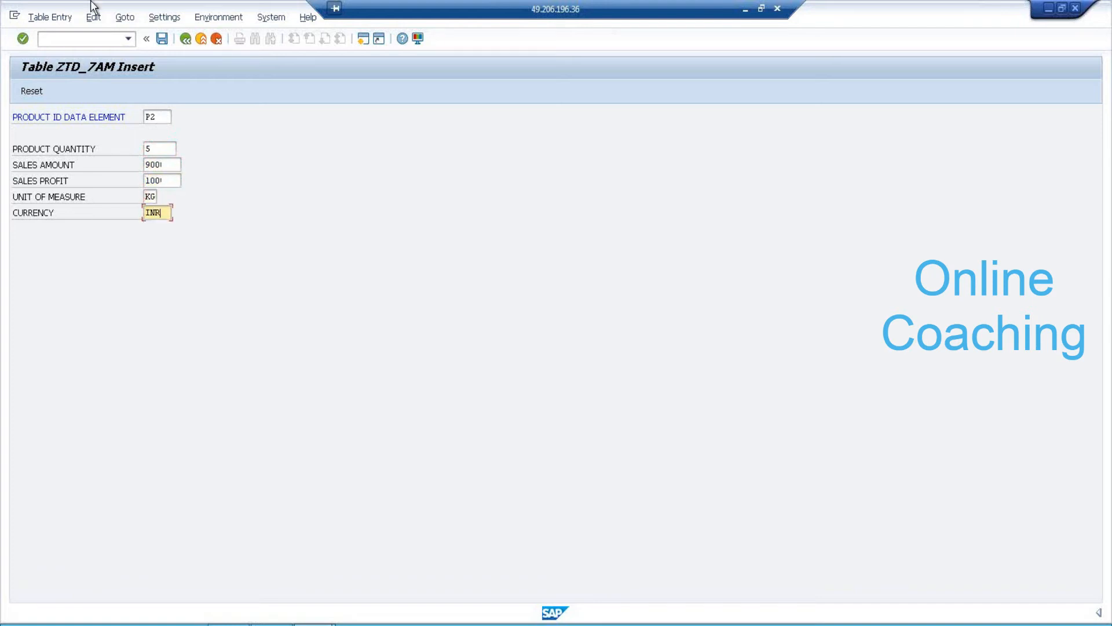
click(162, 39)
Reset the form and save record P3: quantity 8, amount 977, profit 788, KG, INR.
click(29, 93)
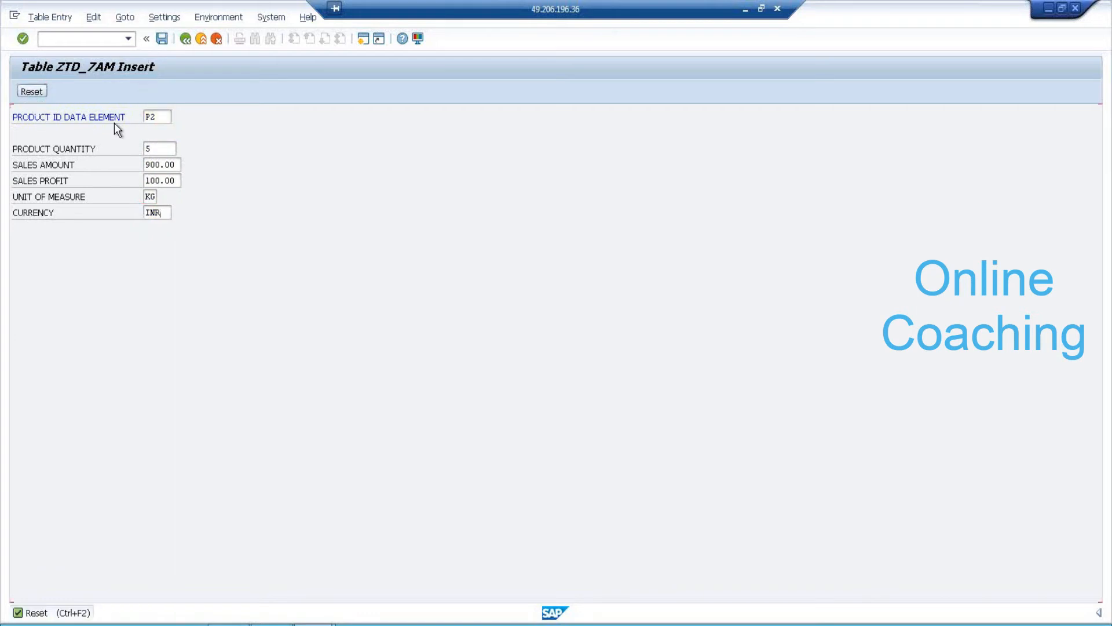
text(P3)
key(Tab)
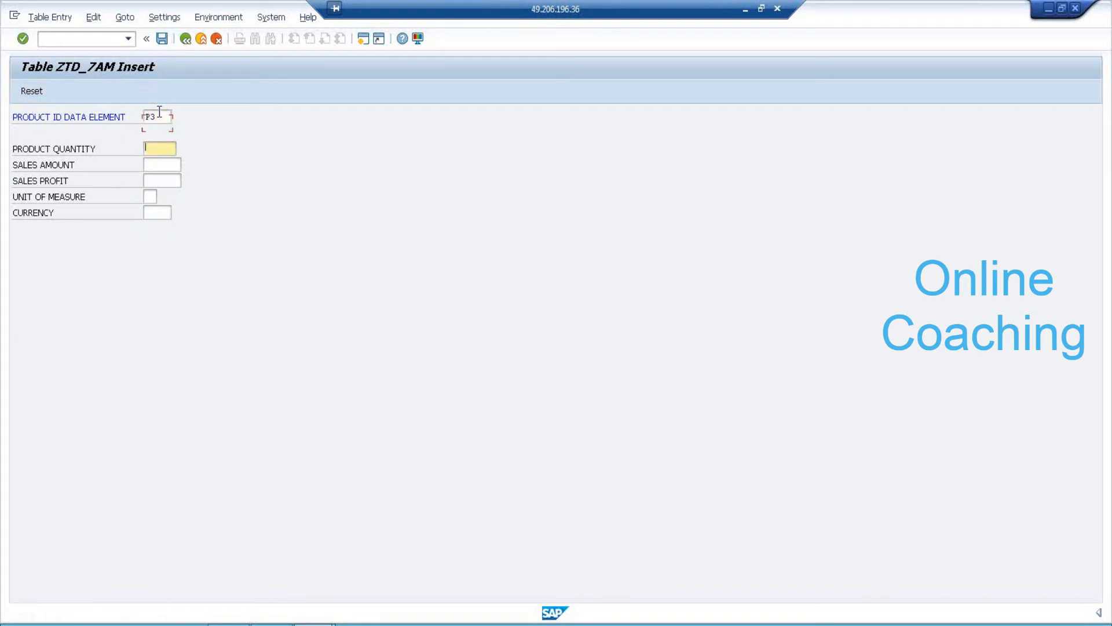
text(8)
key(Tab)
text(77)
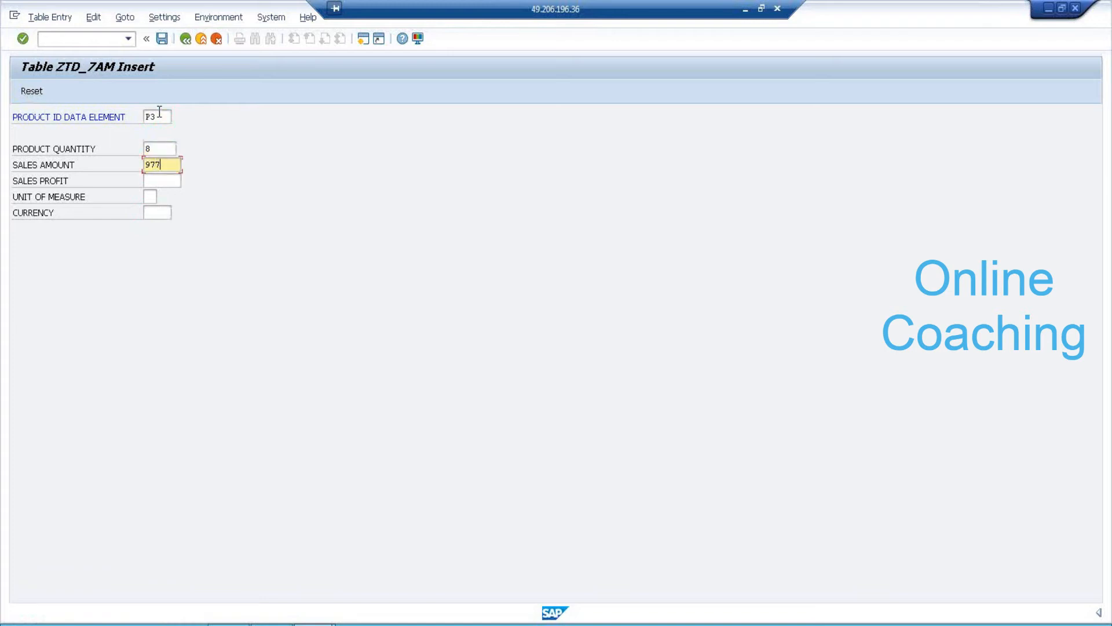
key(Tab)
text(788)
key(Tab)
text(KG)
key(Tab)
text(INR)
click(161, 39)
click(186, 38)
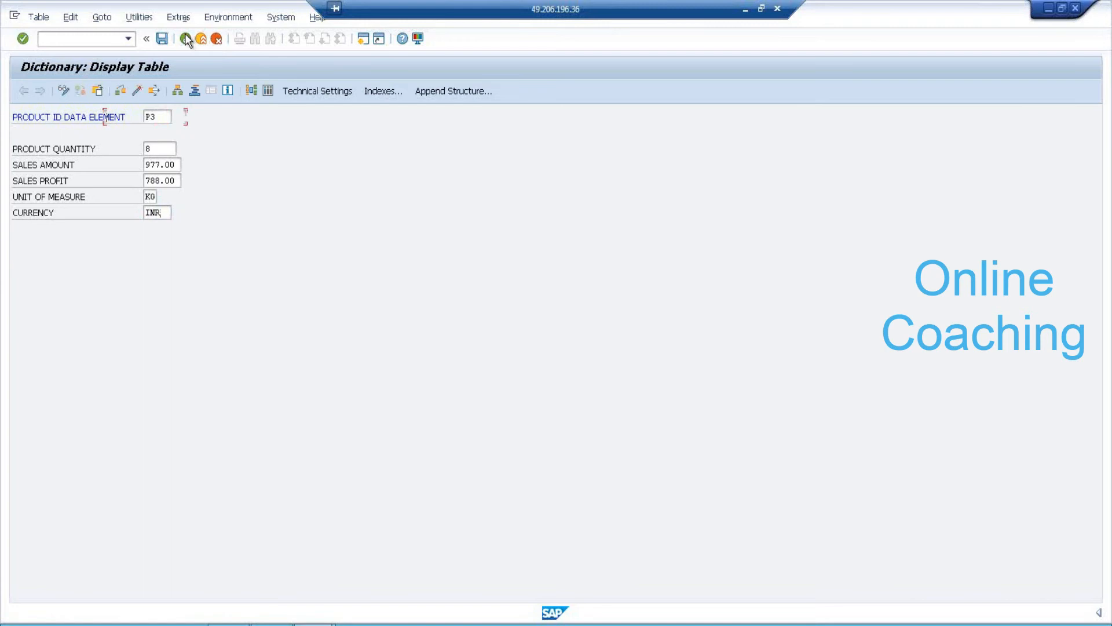
List ZTD_7AM's entries P1, P2 and P3, then back out to SAP Easy Access.
click(269, 92)
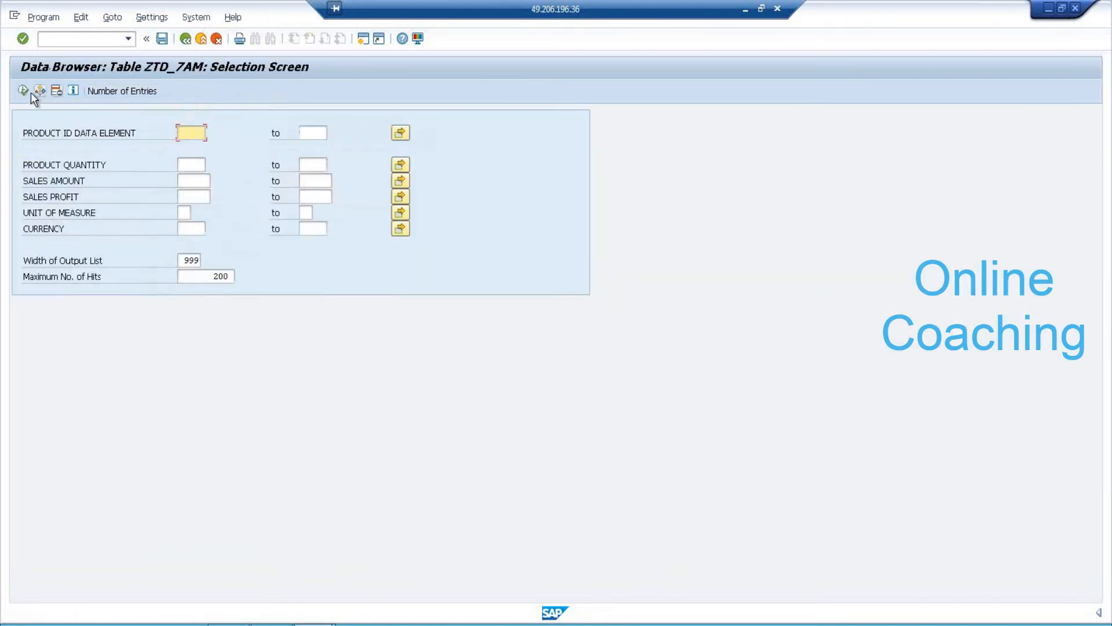
click(23, 91)
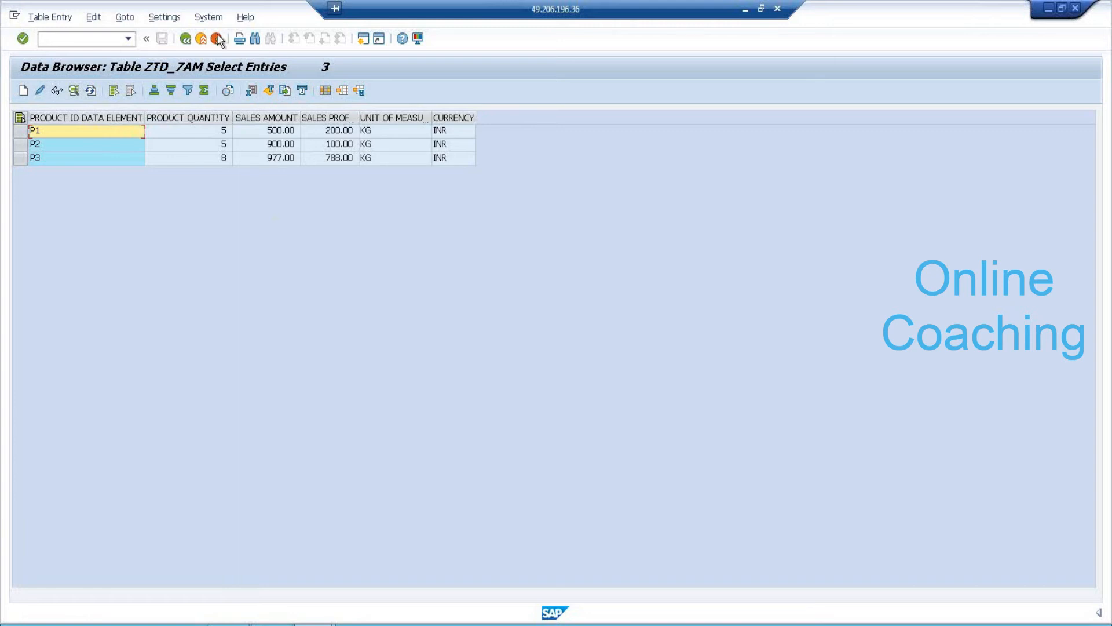
click(185, 39)
click(185, 39)
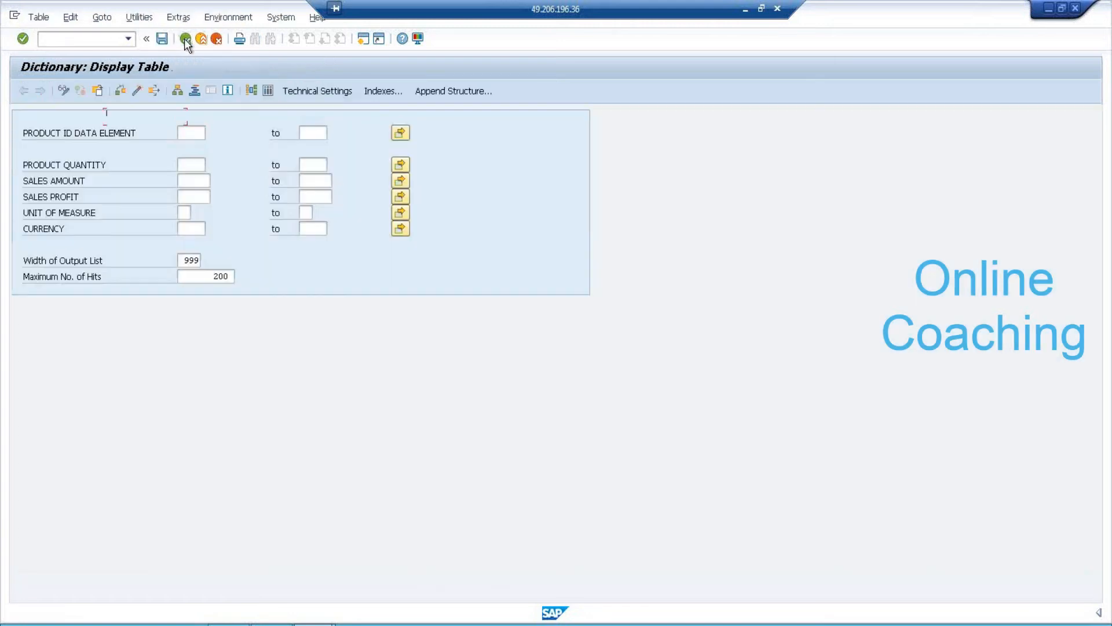
click(186, 39)
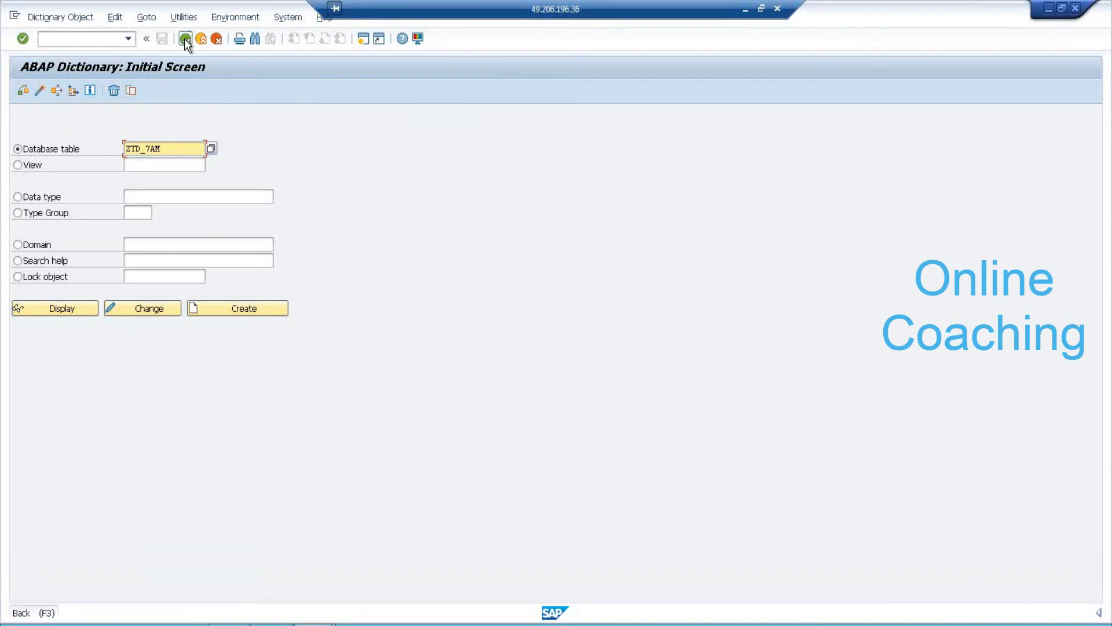
click(186, 39)
Run RSO2 and create the transaction-data DataSource ZDS_TD7AM.
text(RSO)
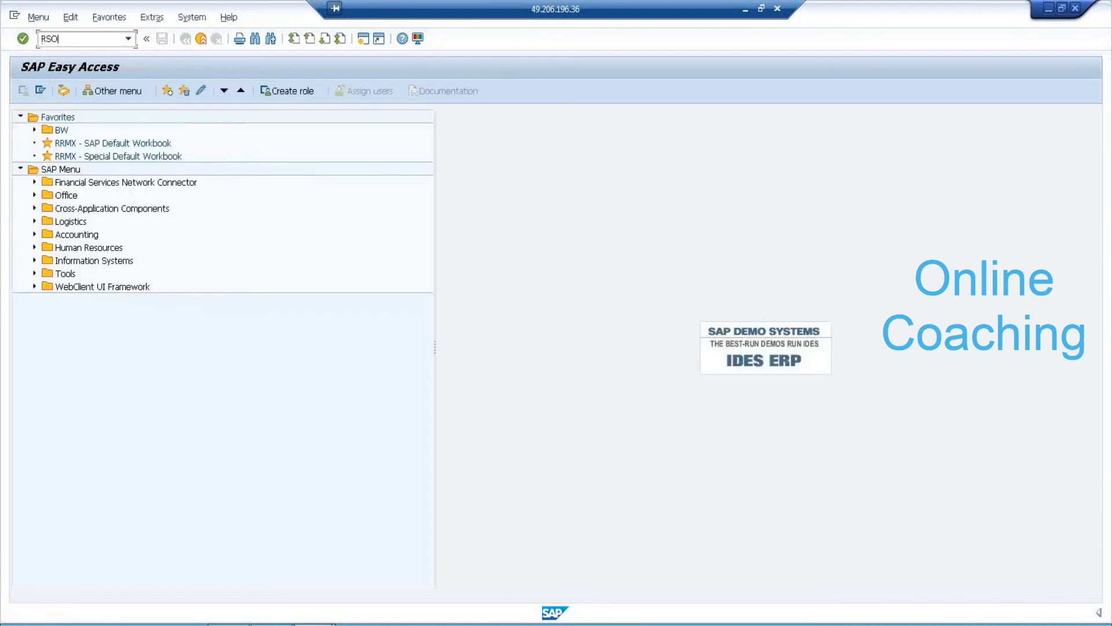
text(2)
key(Return)
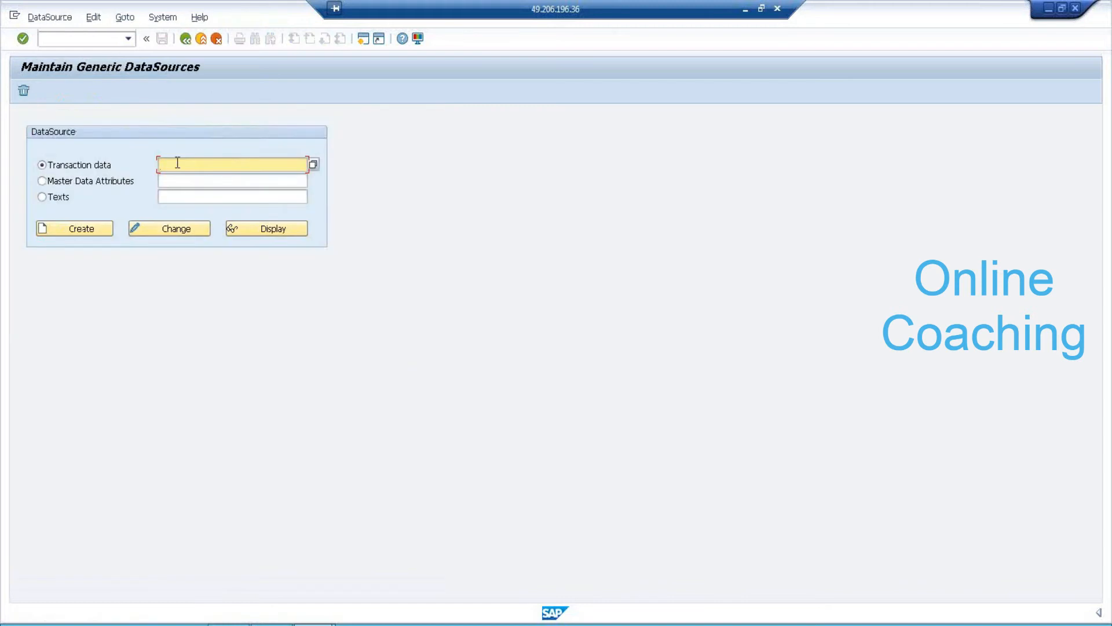
text(ZDS_TD7AM)
click(102, 233)
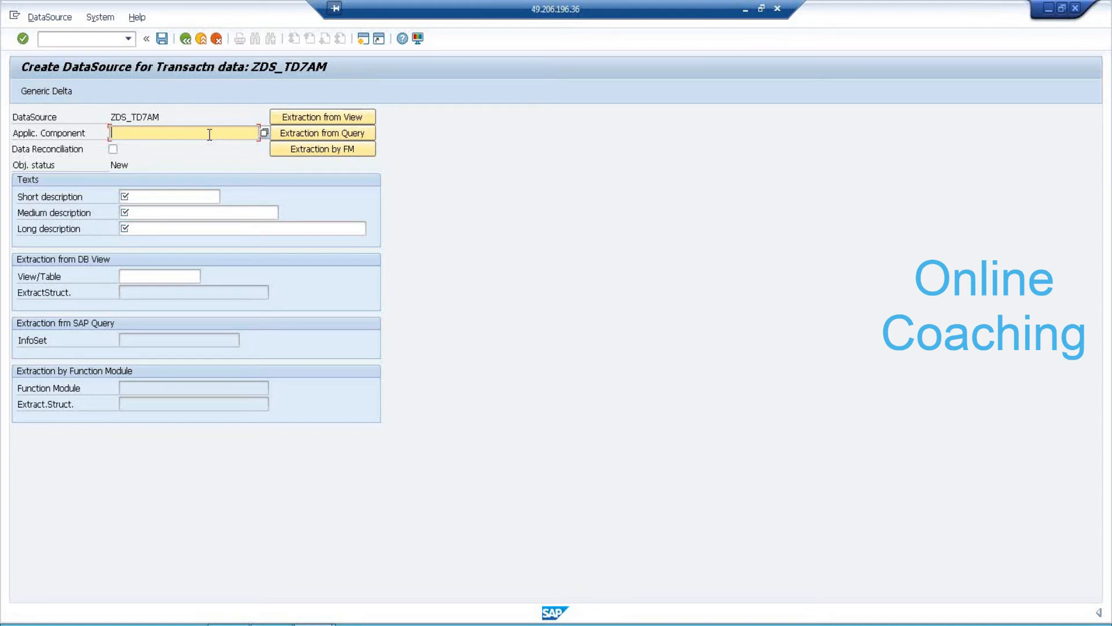
Pick MM under SAP-R/3 as application component, then copy the name ZDS_TD7AM.
click(265, 134)
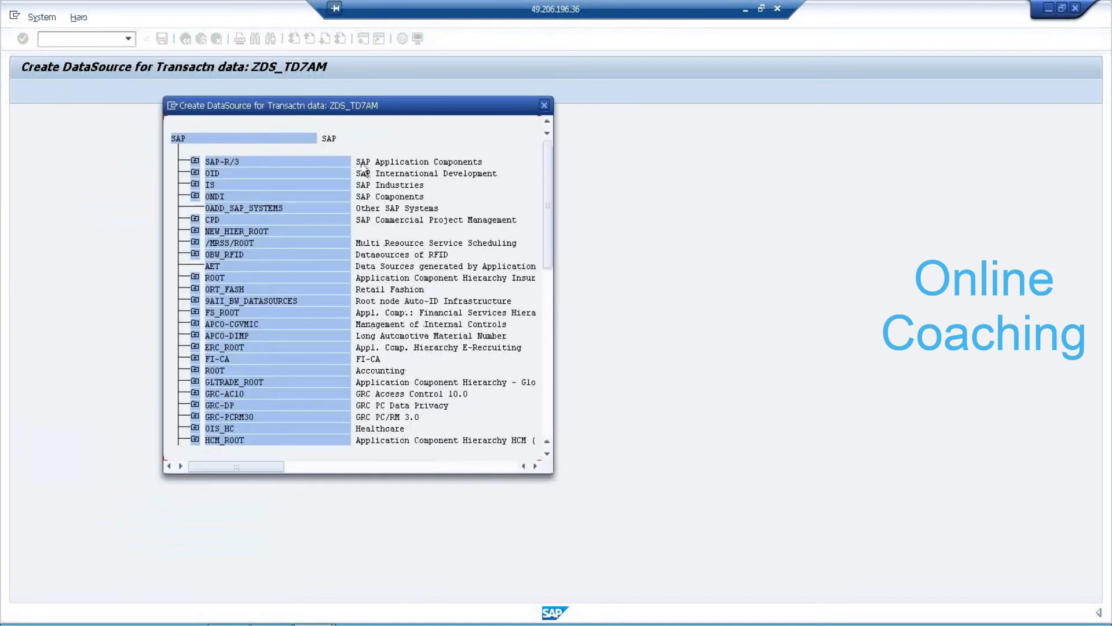
click(456, 162)
click(195, 161)
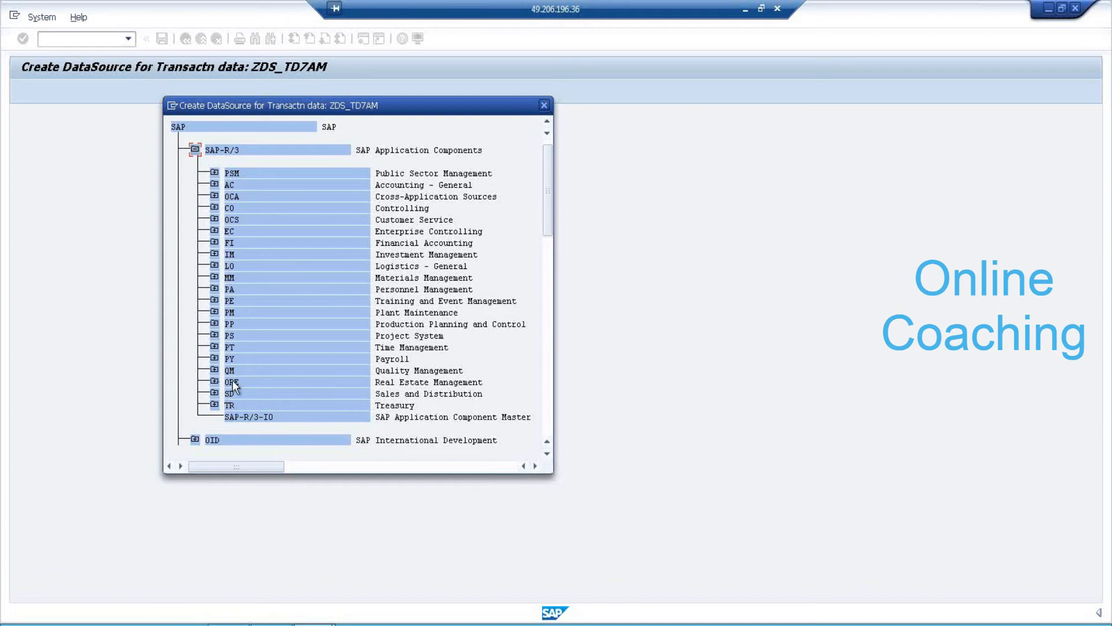
click(215, 277)
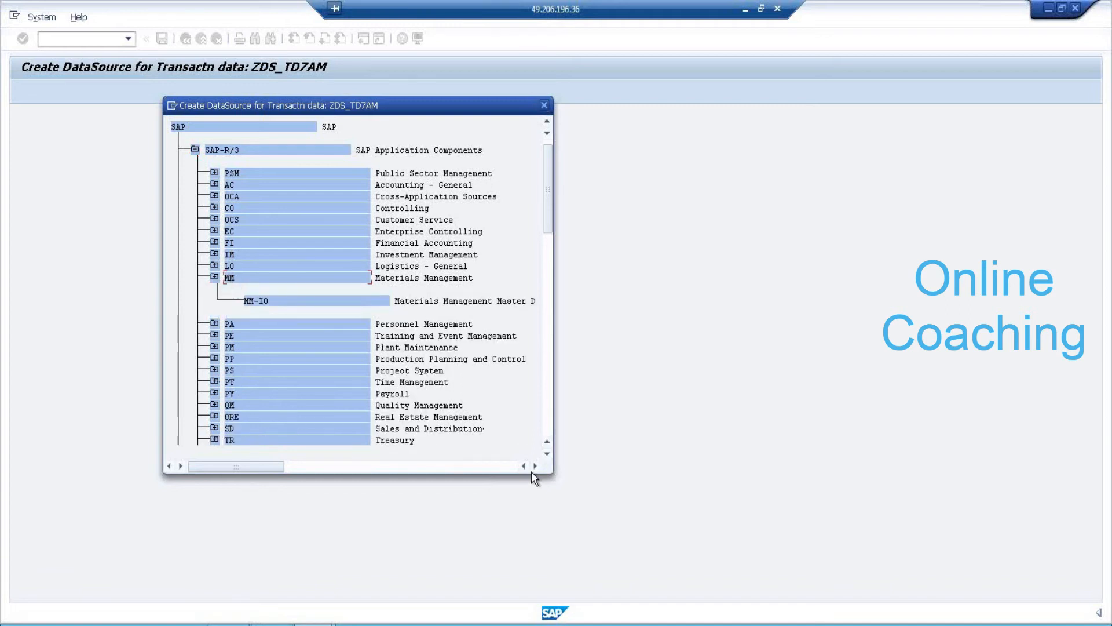
double_click(227, 274)
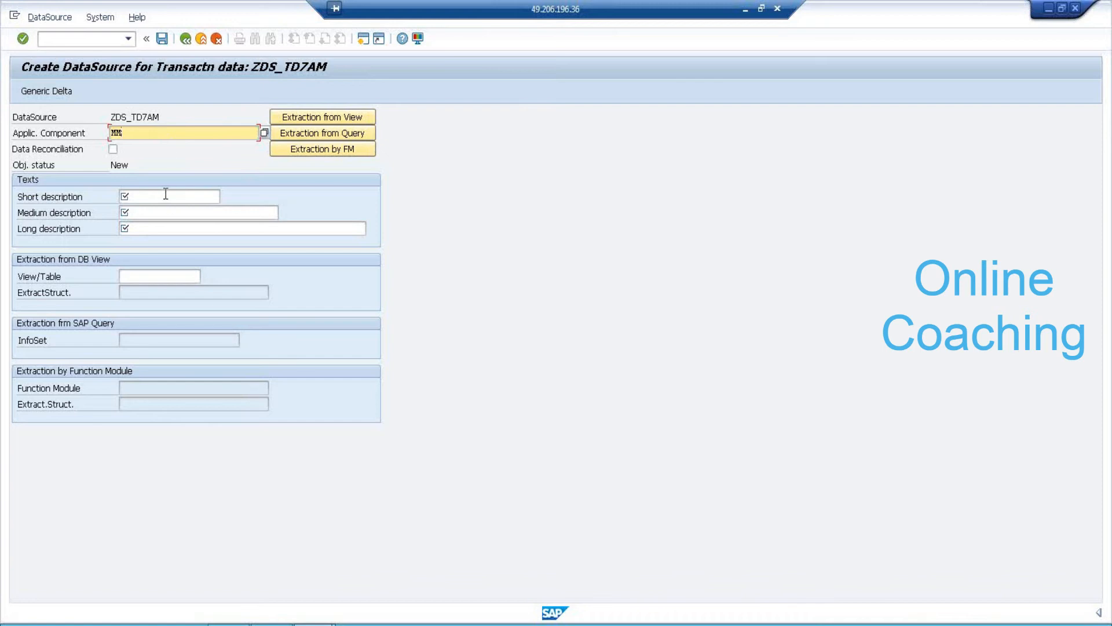
drag(164, 117, 90, 107)
key(ctrl+c)
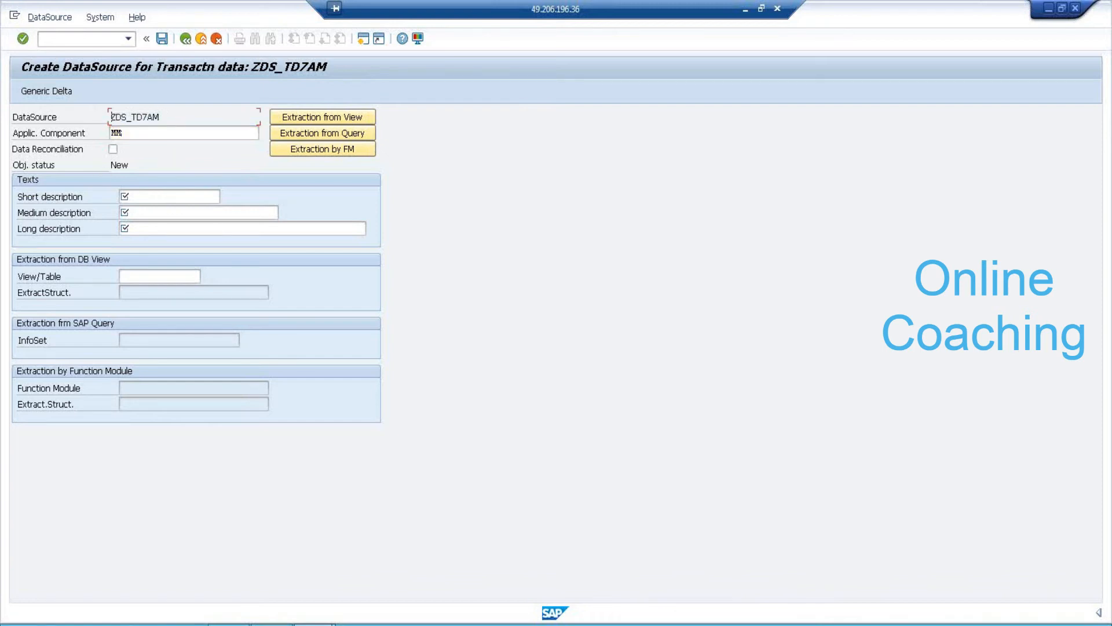
Close the HANA Details notes and minimize SAP to reach the desktop.
click(272, 625)
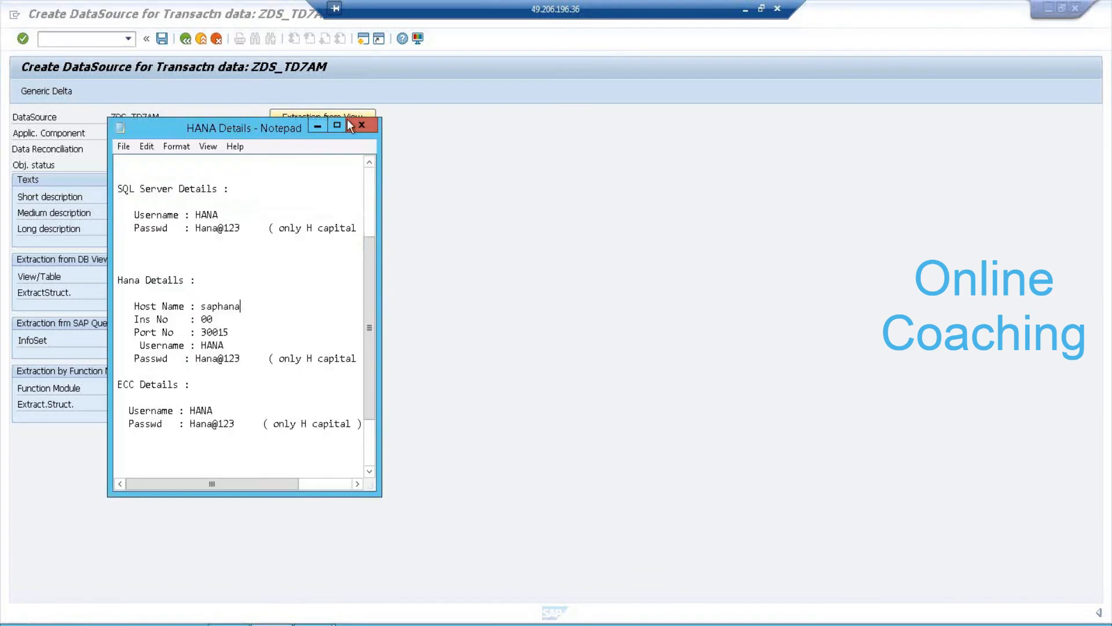
click(349, 121)
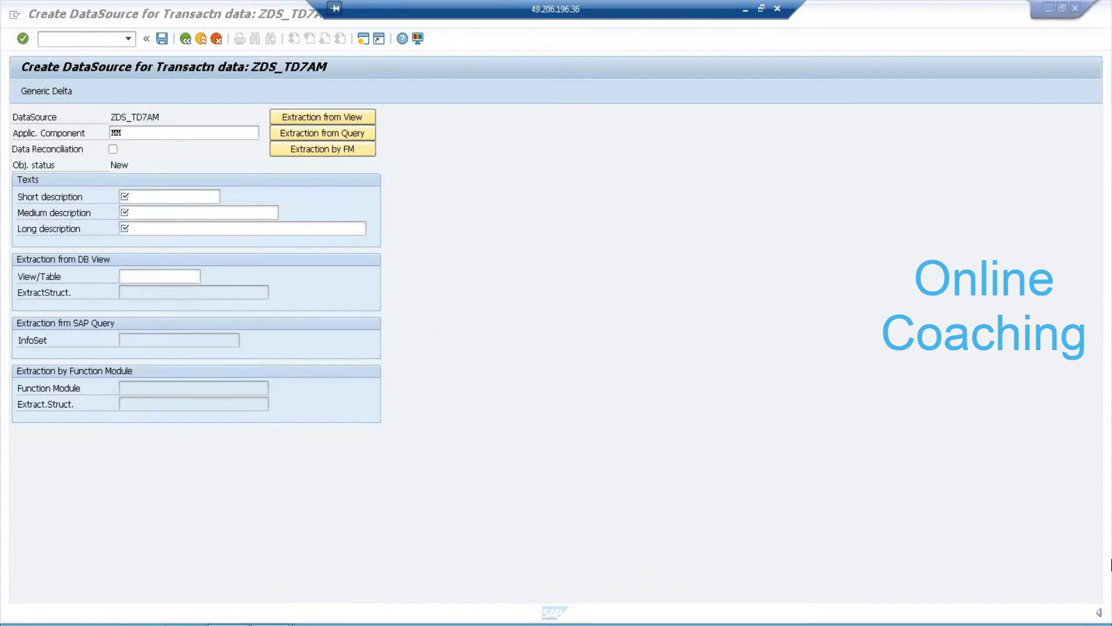
click(1046, 9)
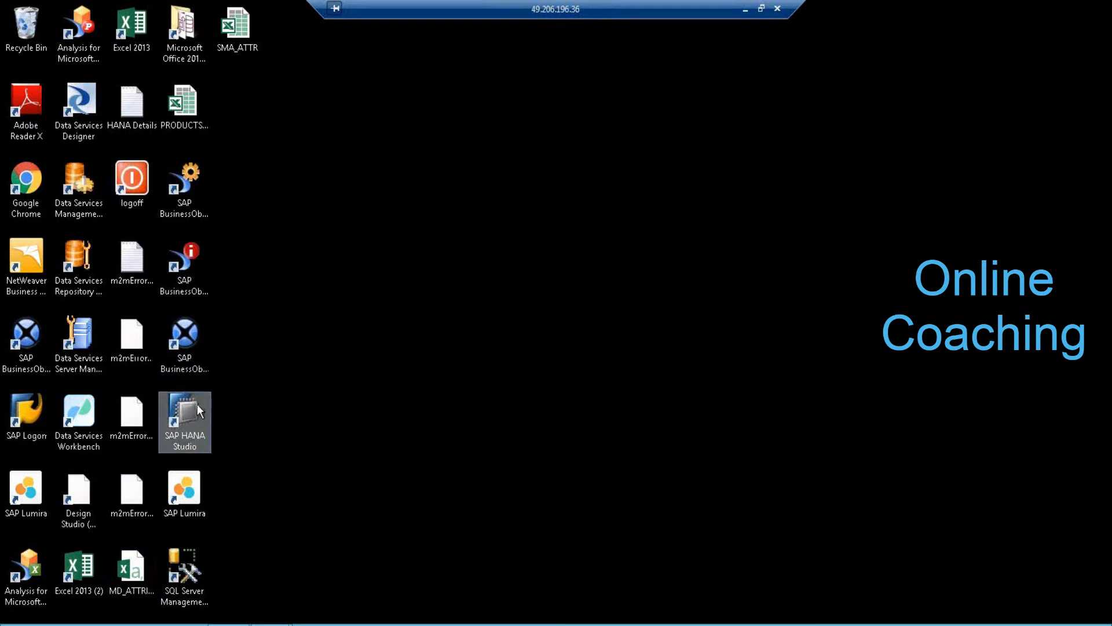
right_click(133, 103)
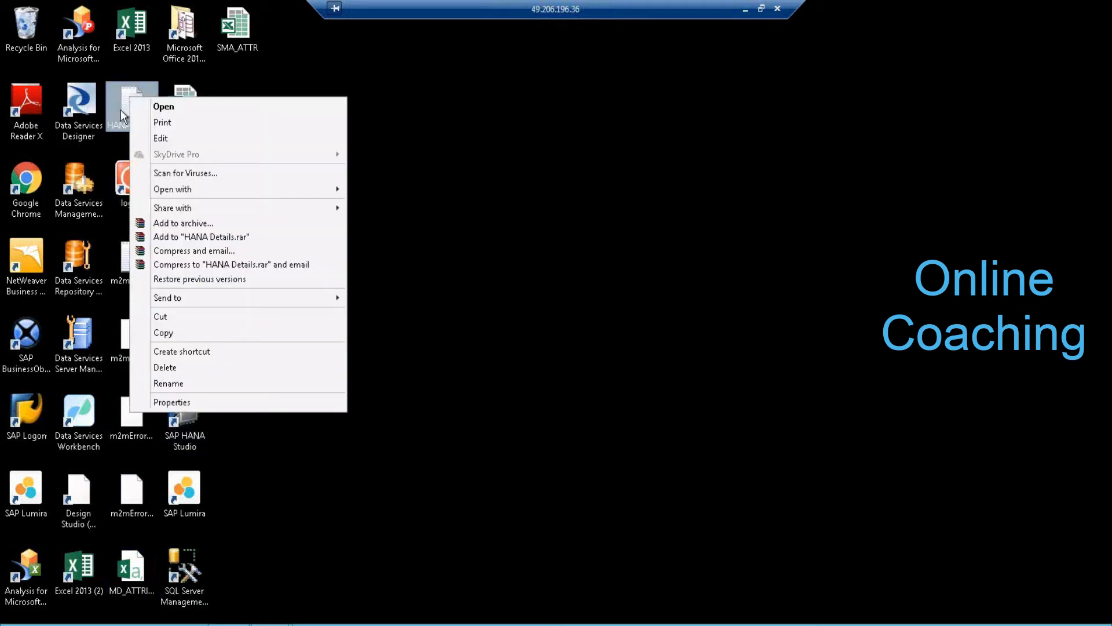
click(430, 475)
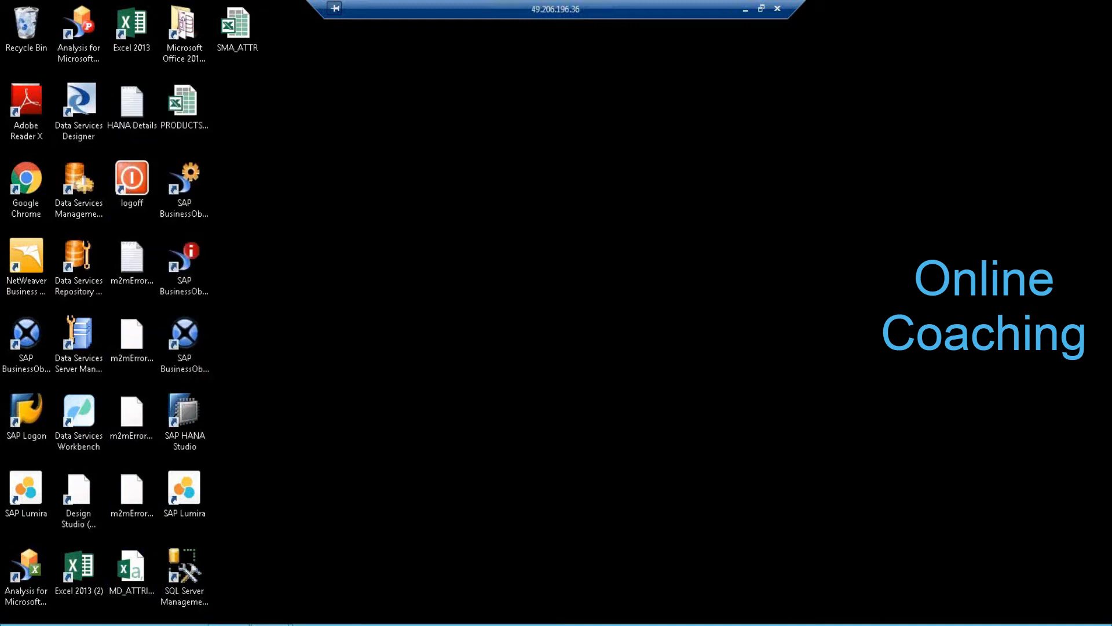
right_click(374, 624)
click(345, 348)
Create a new desktop text document and write ZDS_TD7AM in it.
right_click(345, 348)
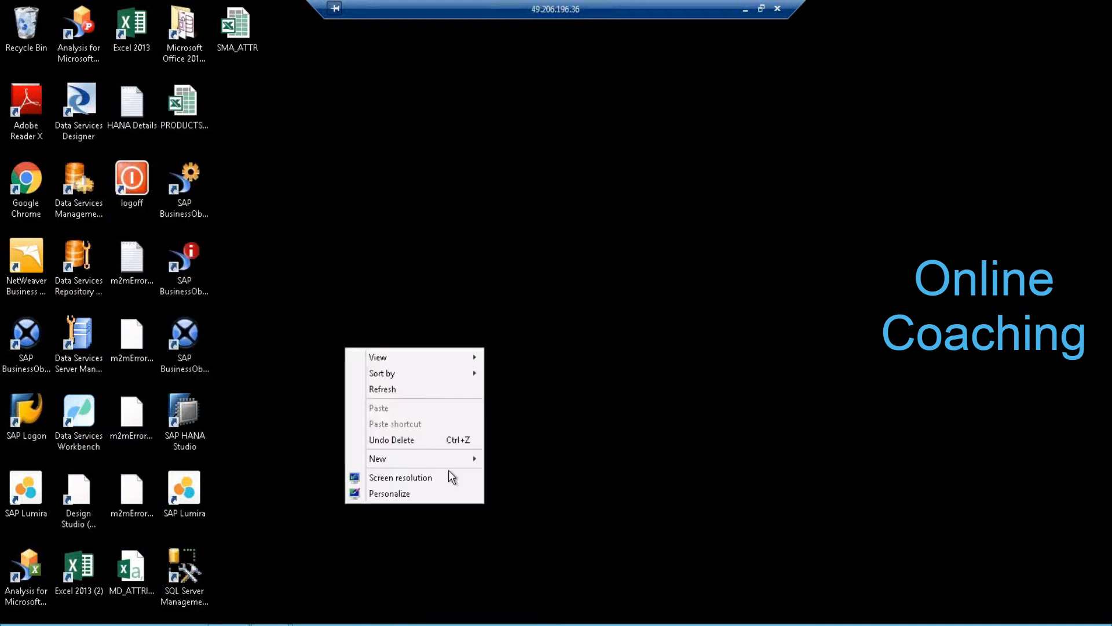
mouse_move(434, 459)
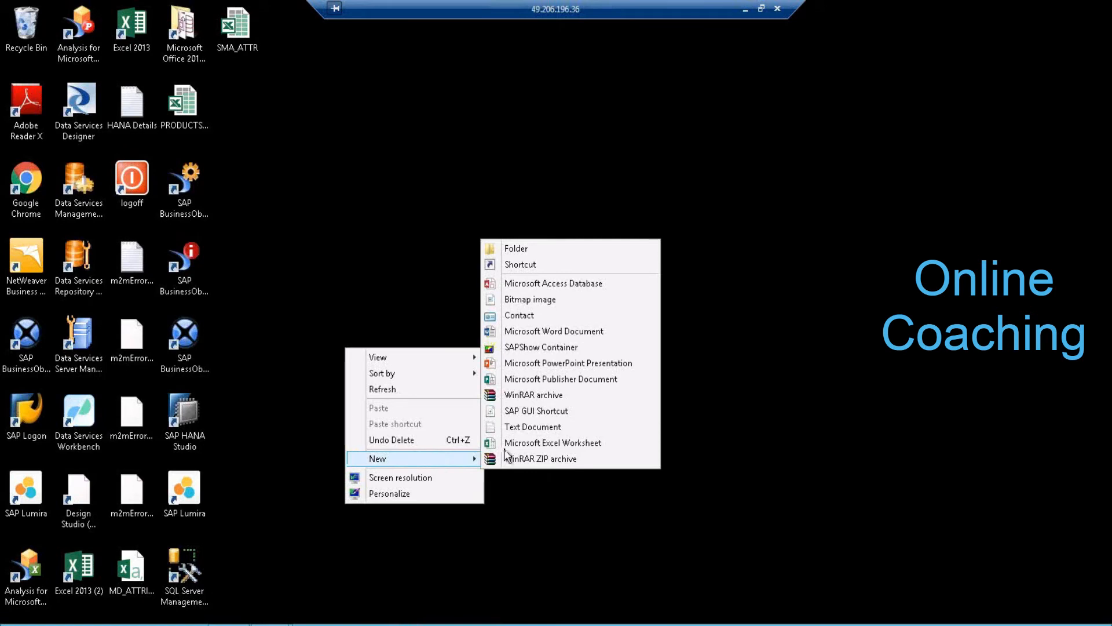
click(576, 426)
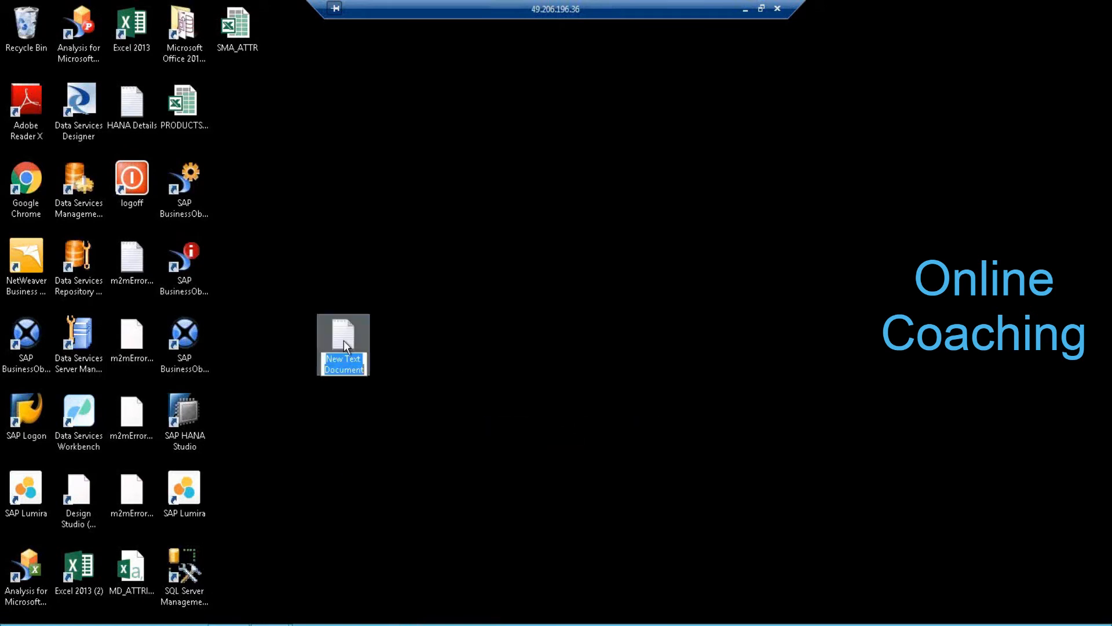
double_click(345, 337)
text(ZDS_TD7AM)
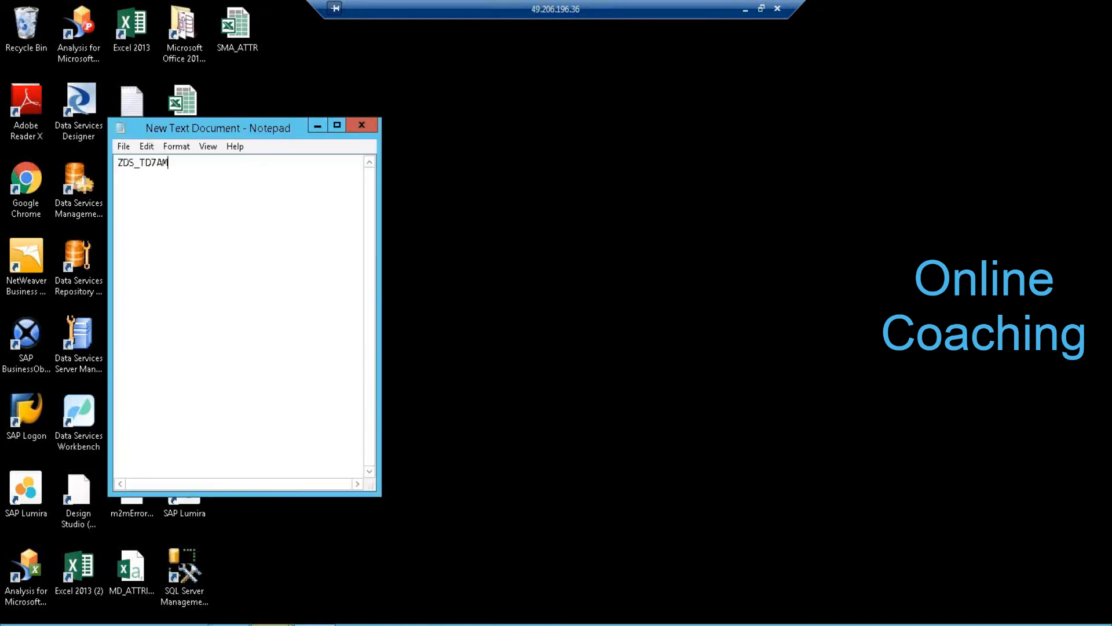
Back in SAP, give the DataSource the short description 'DS FOR TD LOADING'.
click(270, 624)
click(303, 578)
click(155, 207)
text(DS FOR TDILOADING)
Fill the medium and long descriptions with 'DS FOR TD LOADING'.
key(Tab)
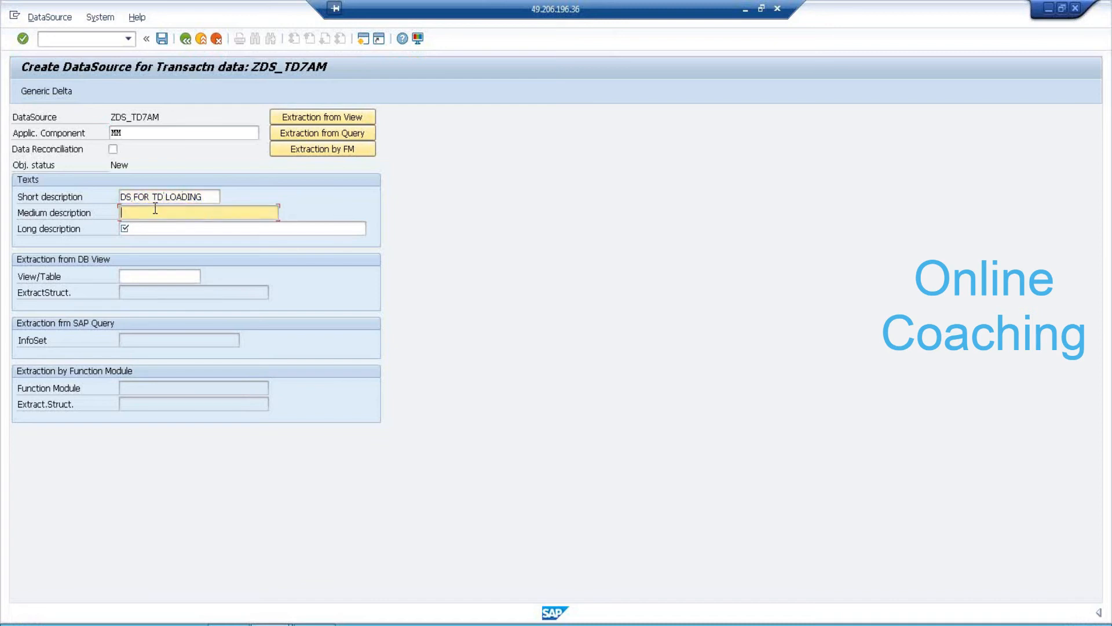
text(DS FOR TD LOADING)
key(Tab)
text(DS FOR TD LOADING)
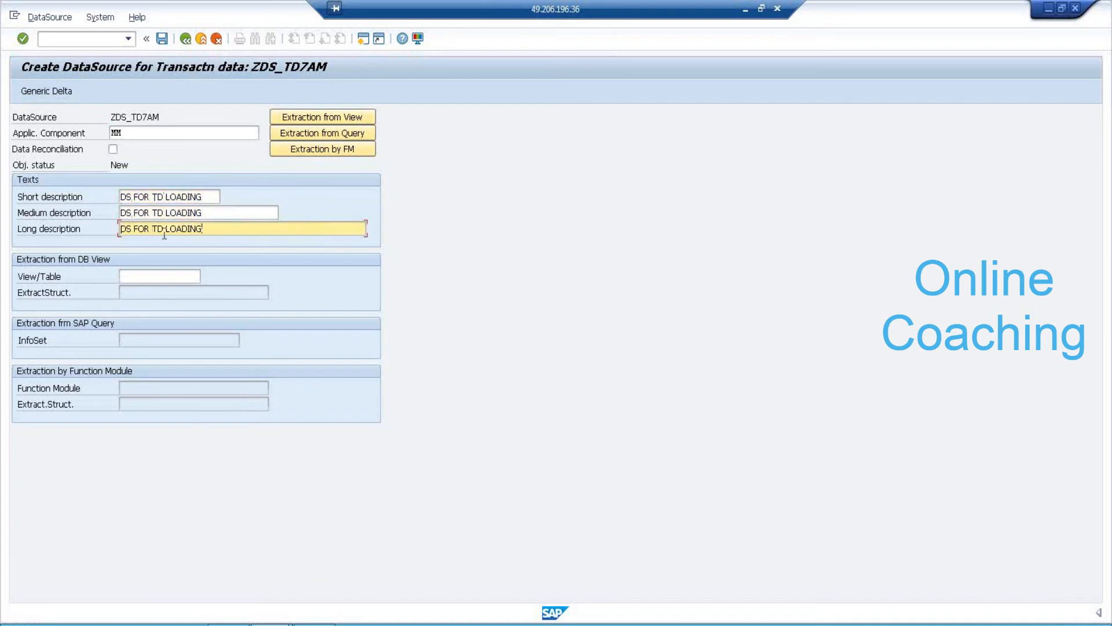
Copy table name ZTD_7AM from SE11 in a second session and paste it into View/Table.
click(177, 278)
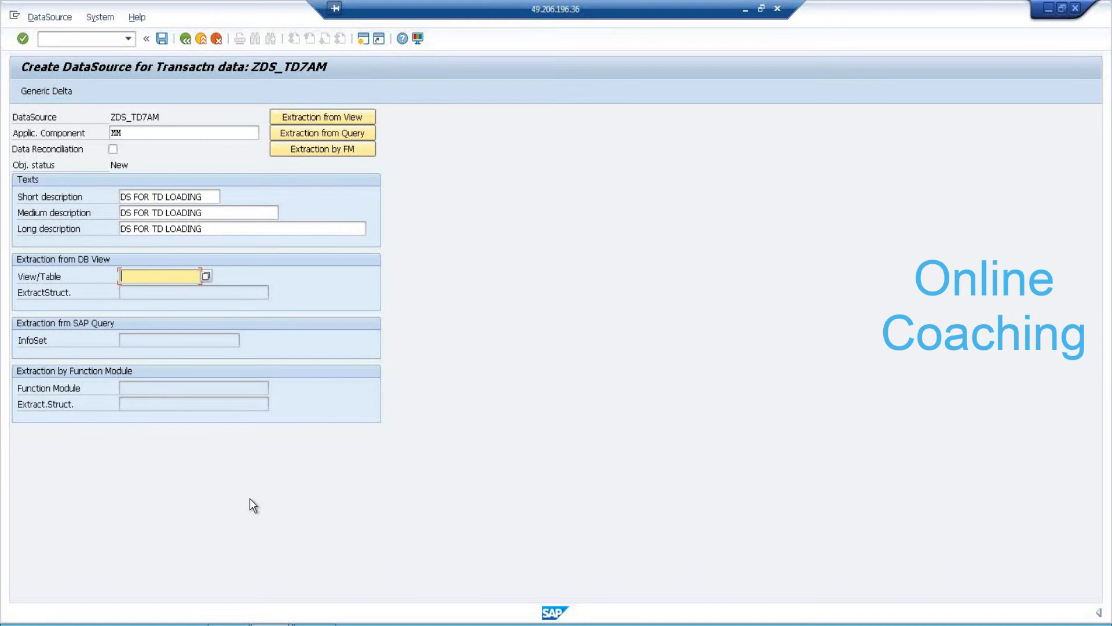
click(364, 38)
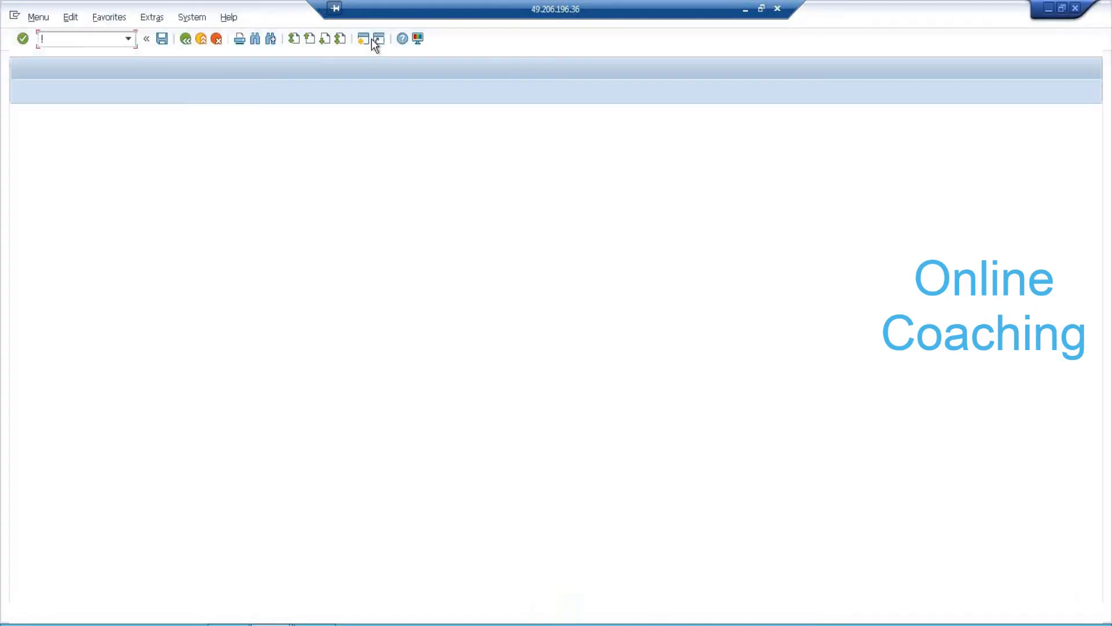
text(SE11)
key(Return)
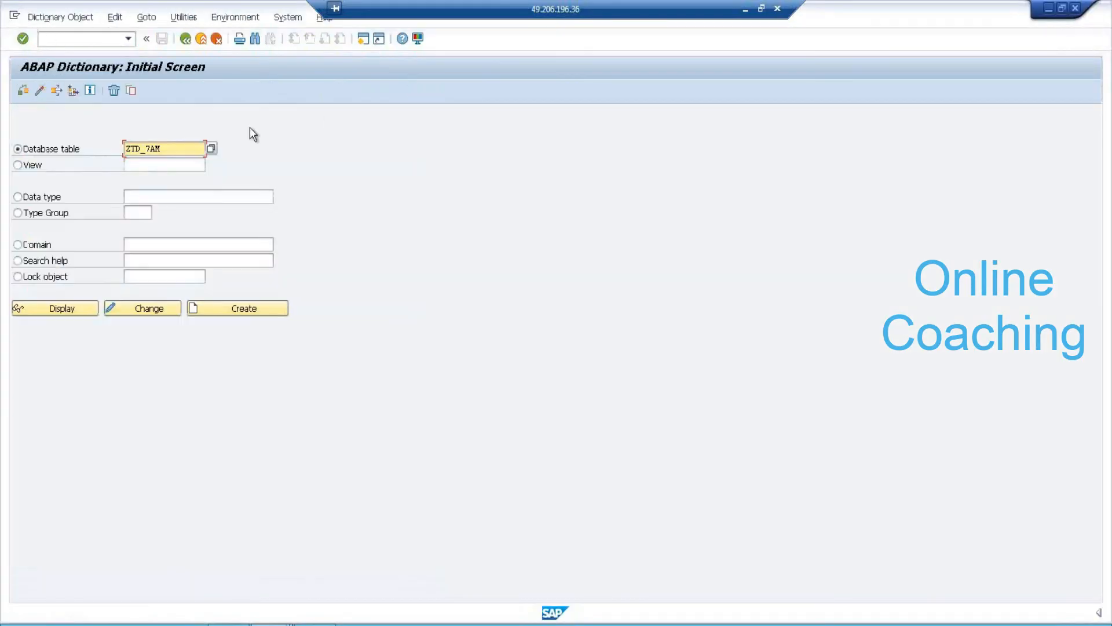
drag(177, 148, 125, 150)
key(ctrl+c)
mouse_move(271, 623)
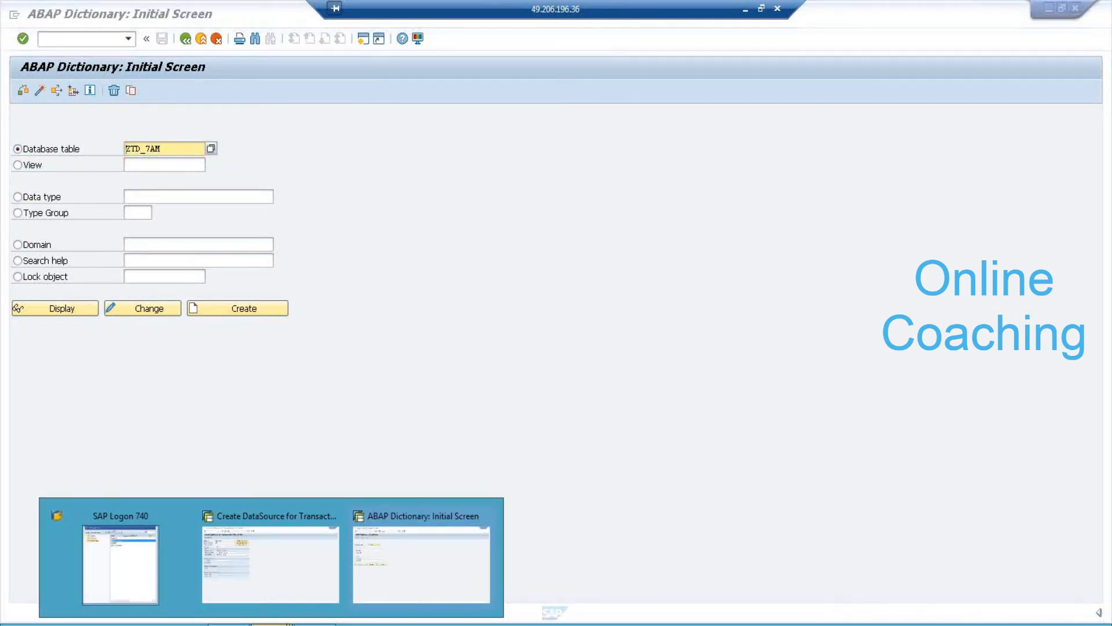
click(275, 567)
key(ctrl+v)
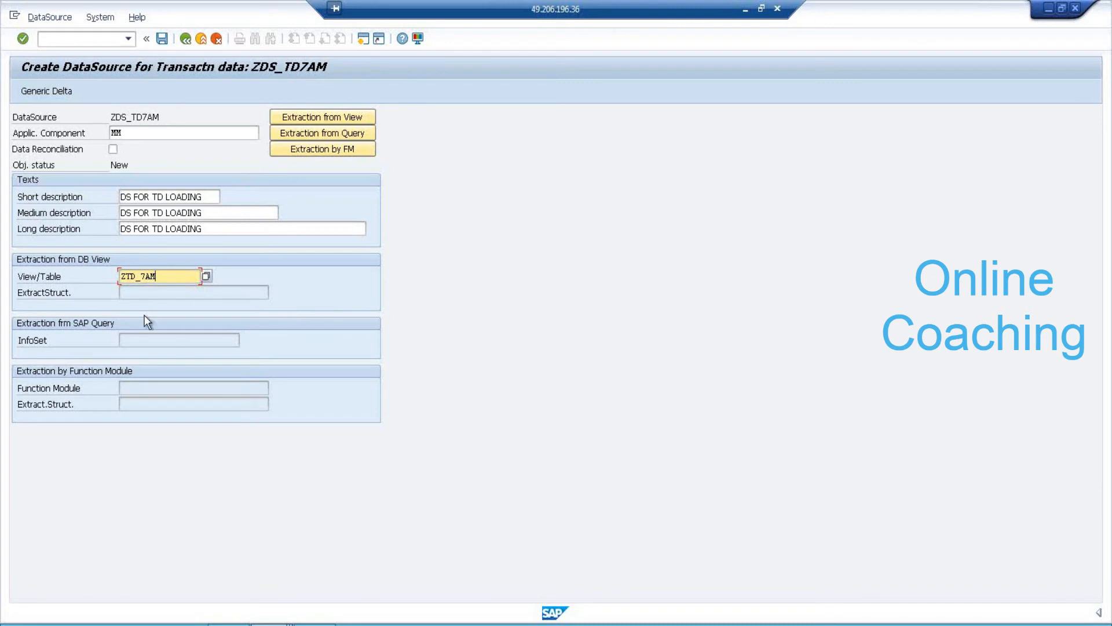
Save DataSource ZDS_TD7AM as a local object.
click(162, 38)
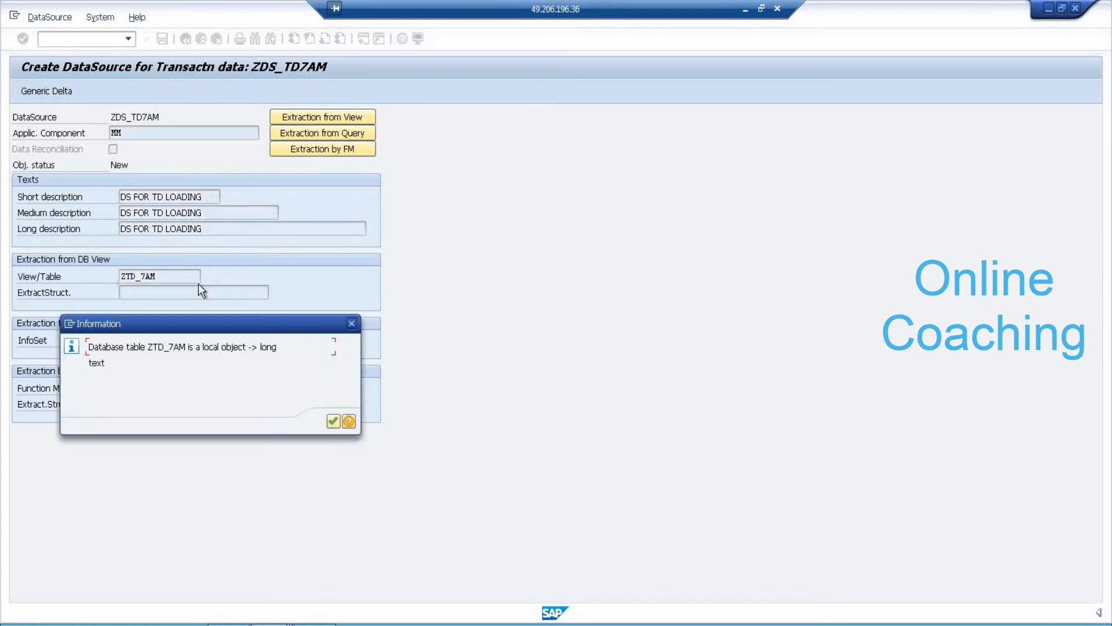
click(332, 423)
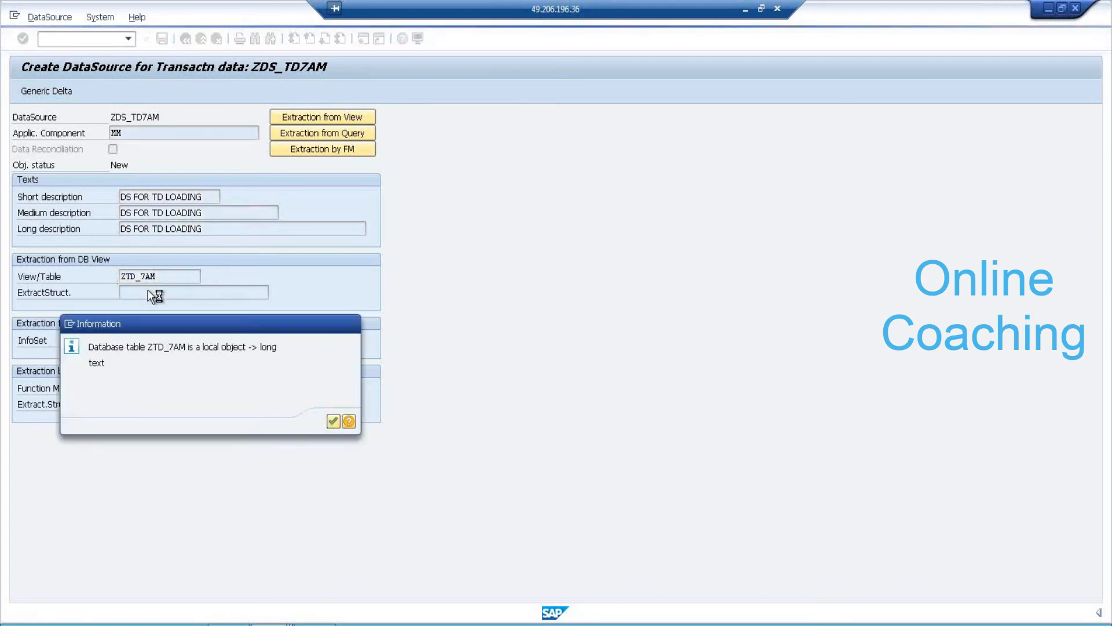
click(215, 342)
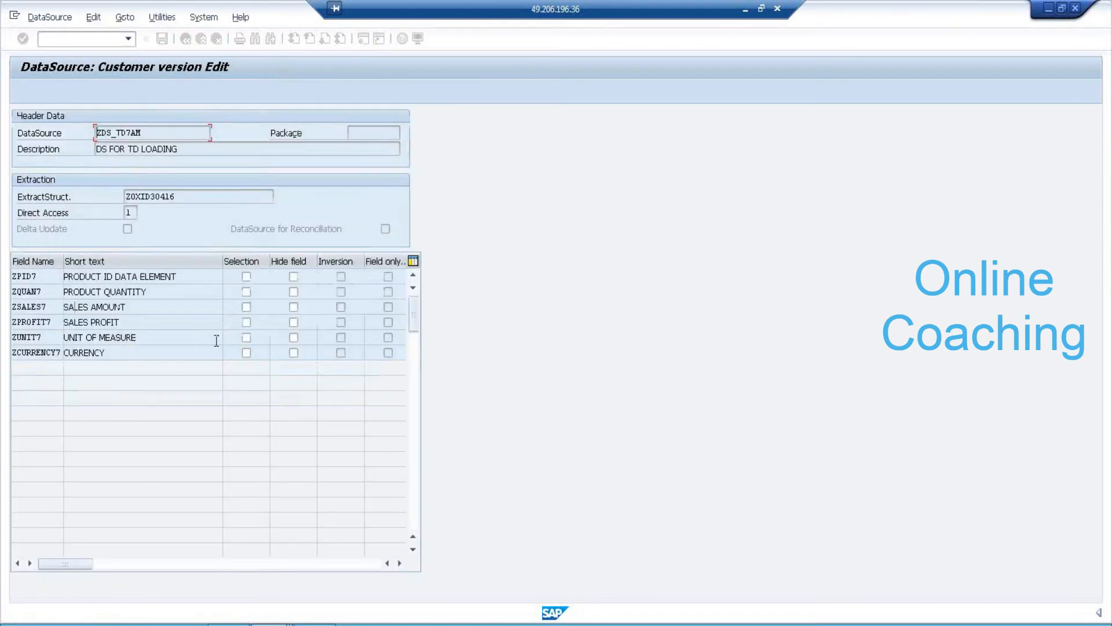
Make all six extract structure fields selectable and save the DataSource again.
drag(176, 196, 90, 182)
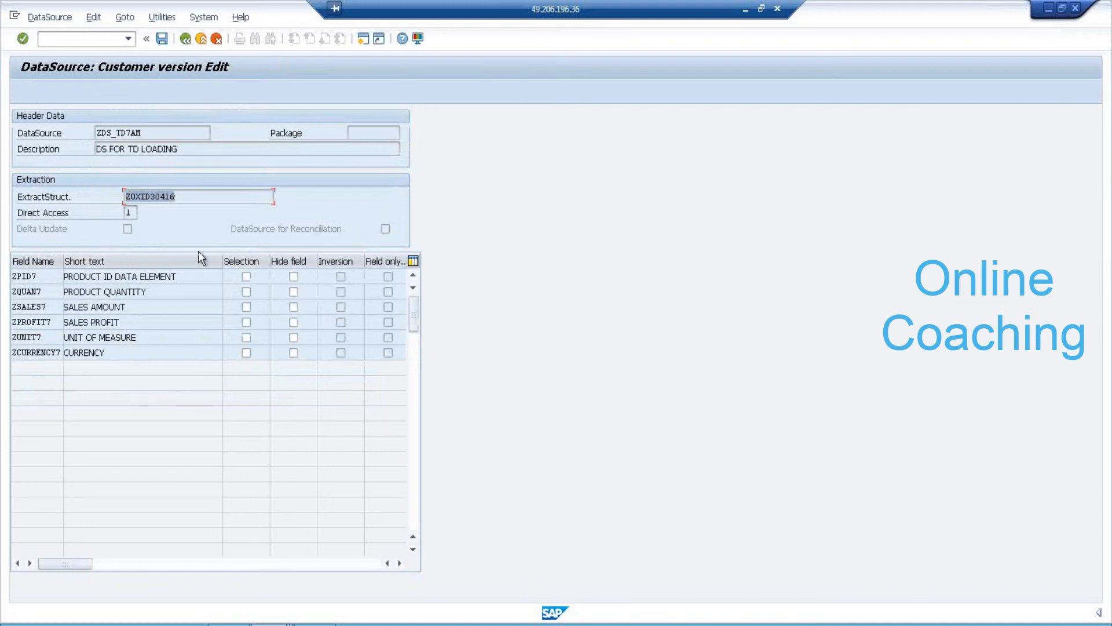
click(246, 277)
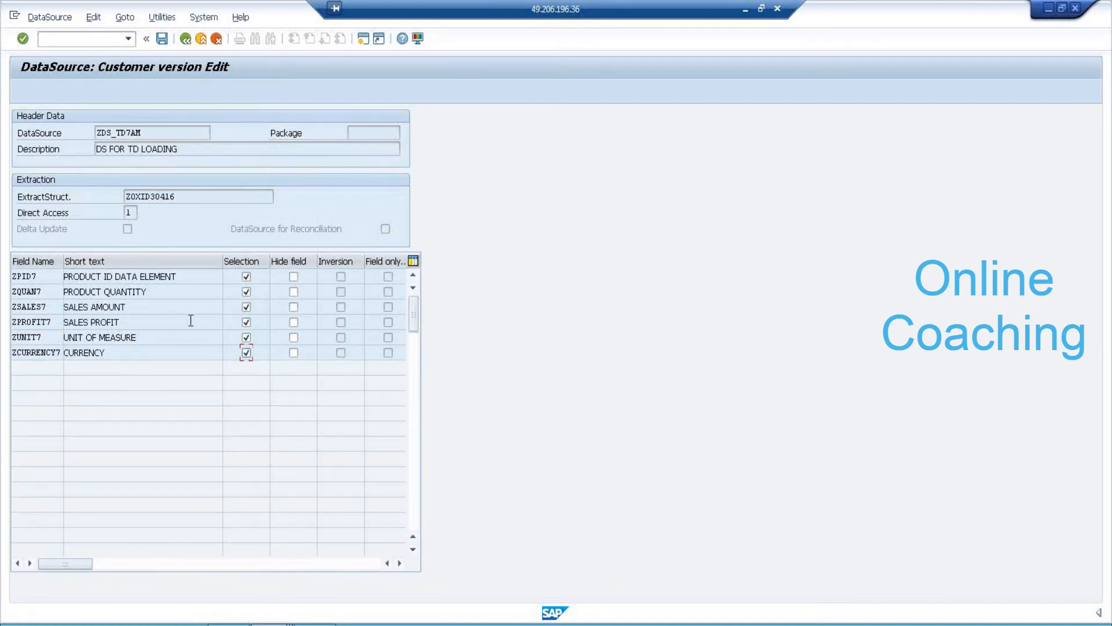
click(162, 38)
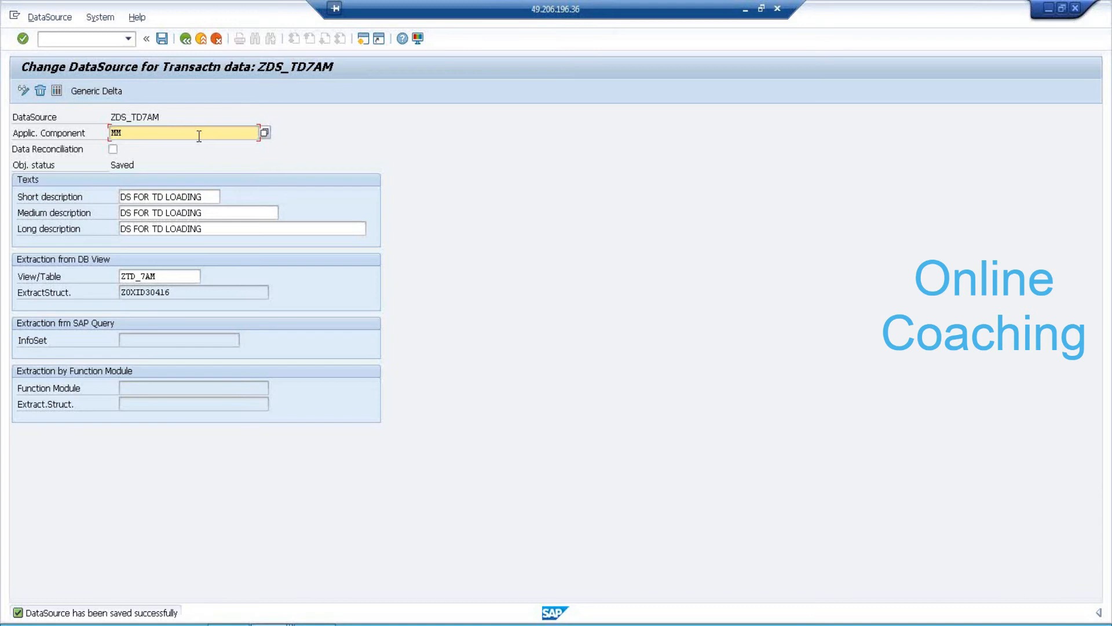
click(162, 38)
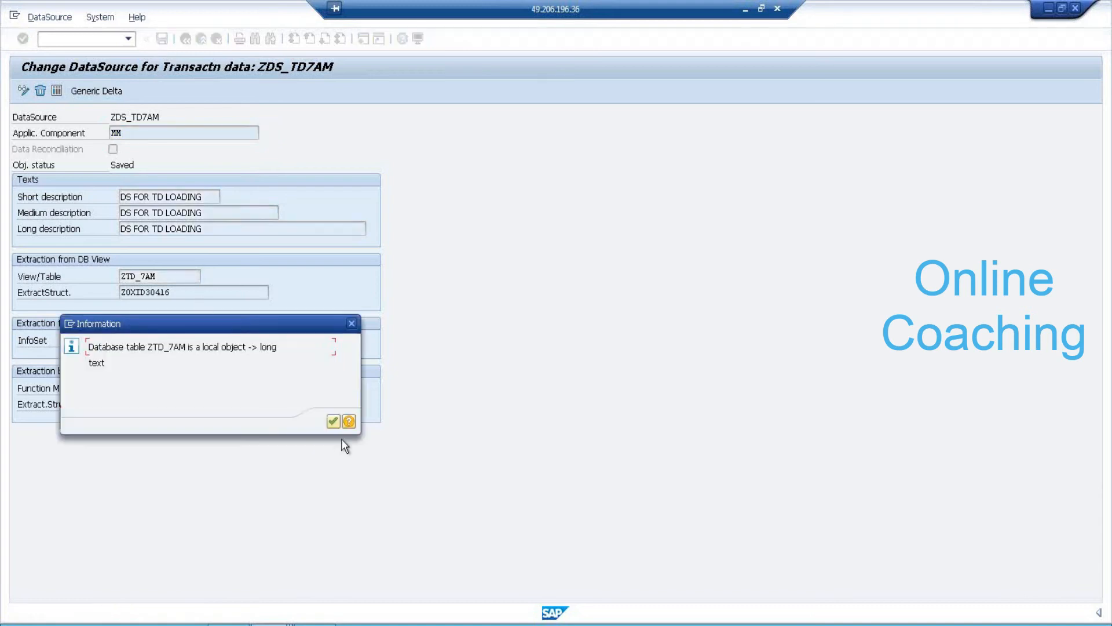
click(336, 418)
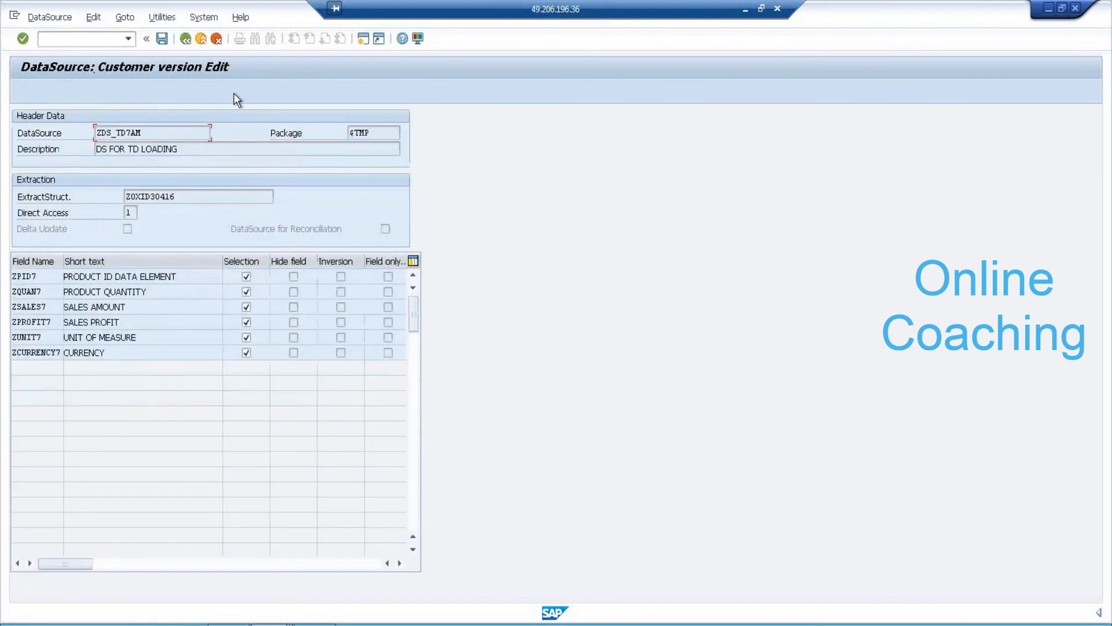
Return to the Maintain Generic DataSources screen.
click(185, 39)
click(185, 39)
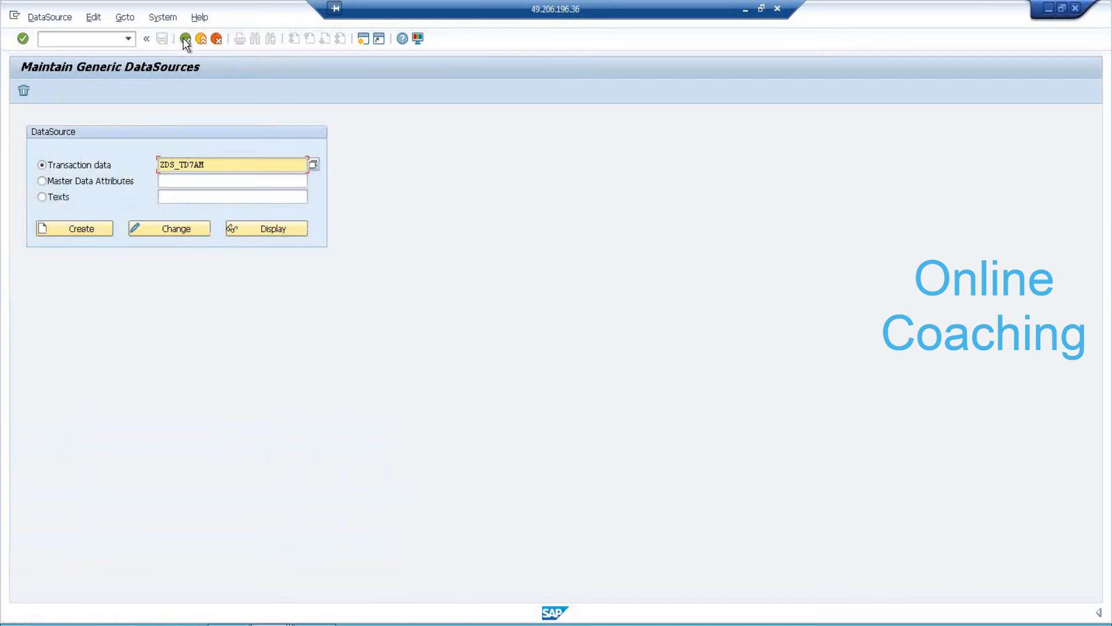
click(122, 38)
Run RSA6 and expand the SAP-R/3 and Materials Management components.
text(/NRSA6)
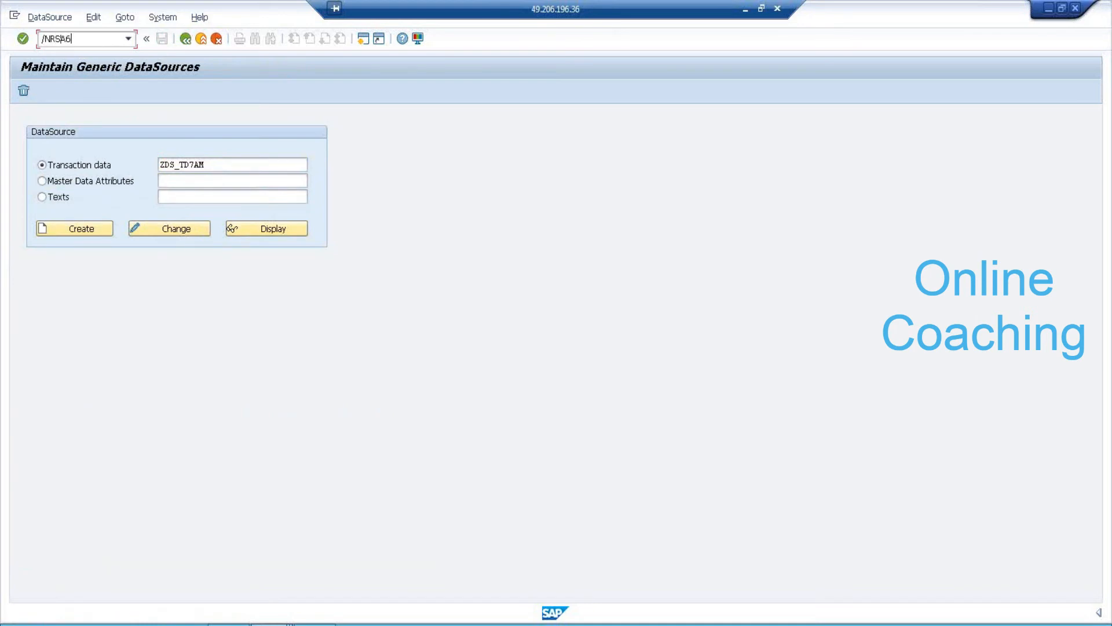
key(Return)
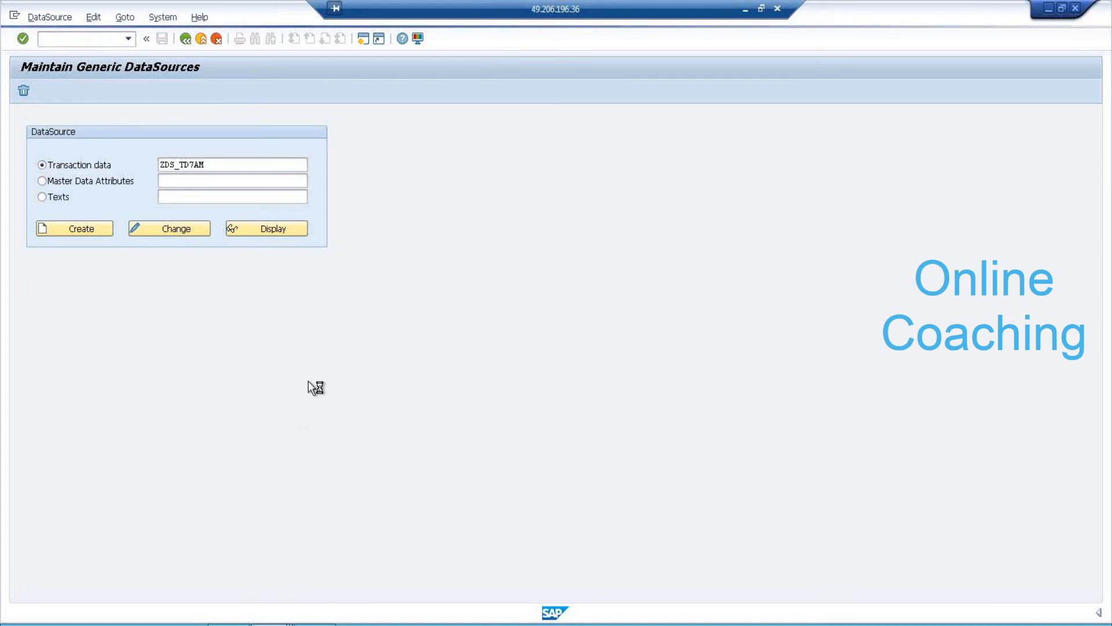
click(41, 150)
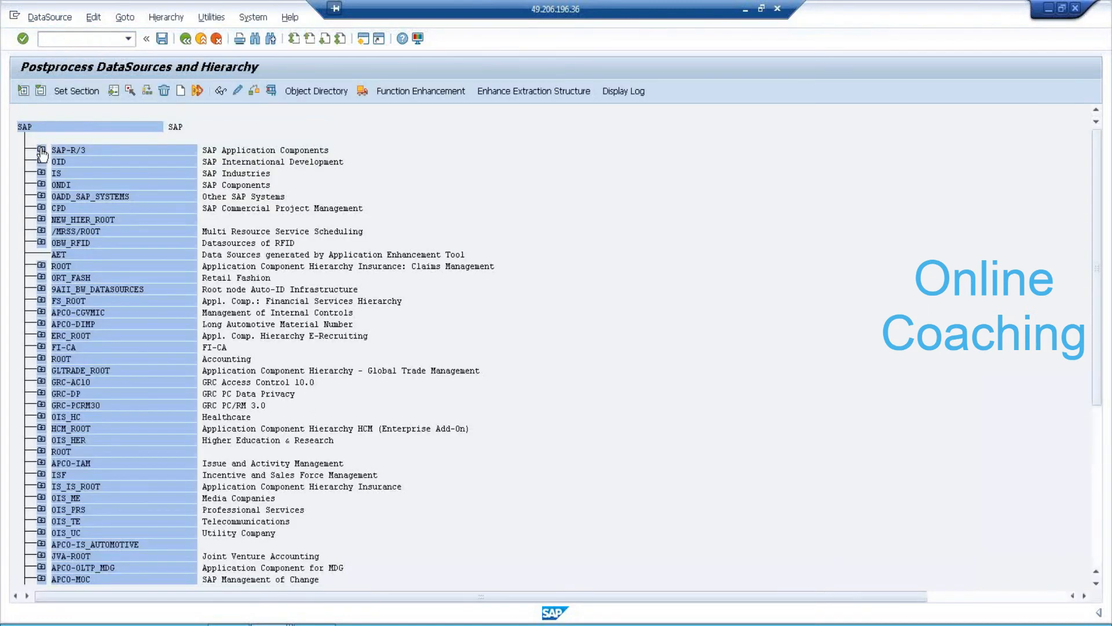
click(60, 277)
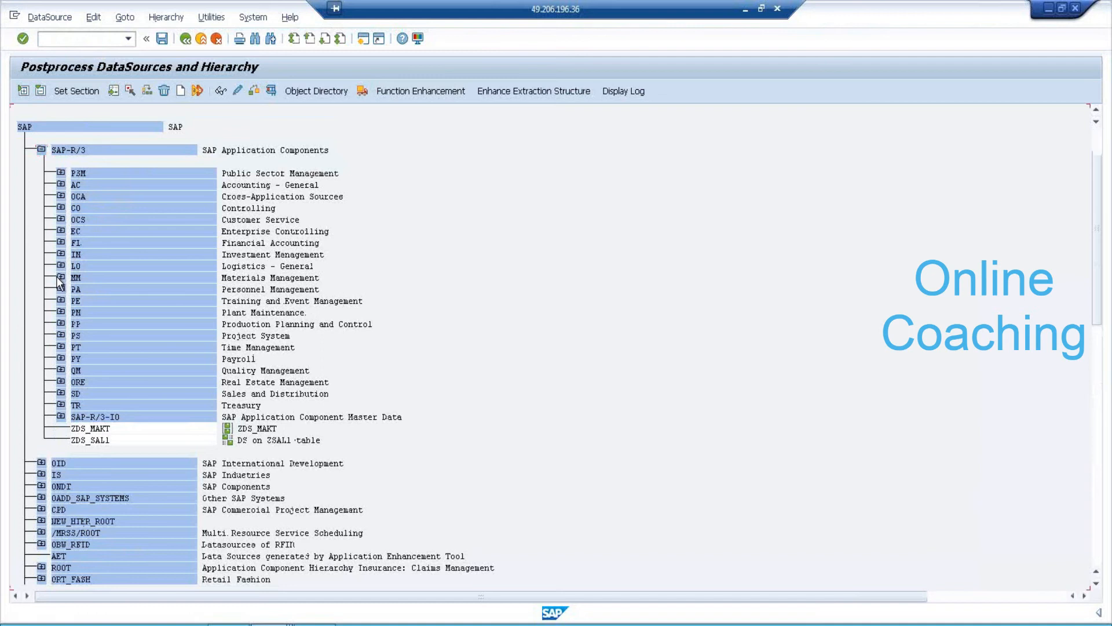
Find and select the ZDS_TD7AM row, described as 'DS FOR TD LOADING'.
scroll(124, 375, down, 4)
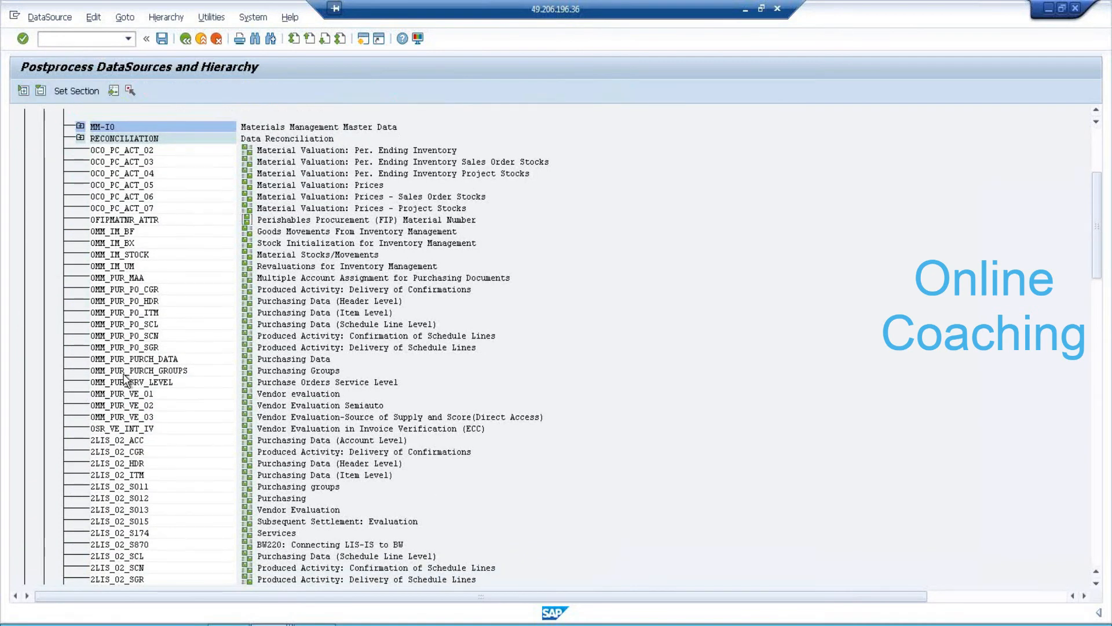
scroll(118, 352, down, 6)
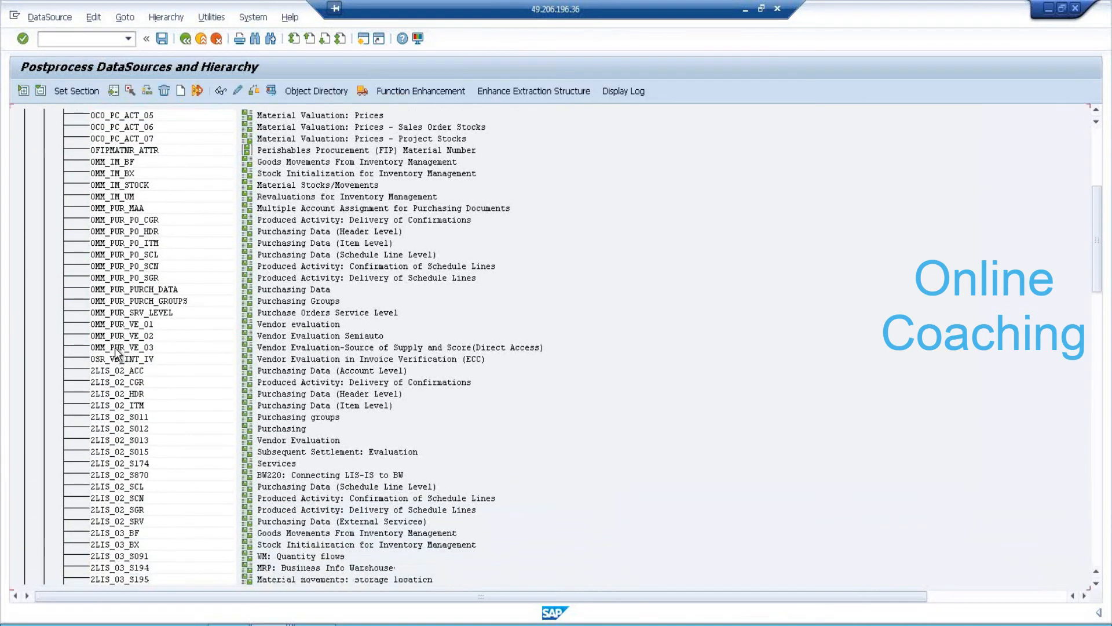
scroll(117, 352, down, 7)
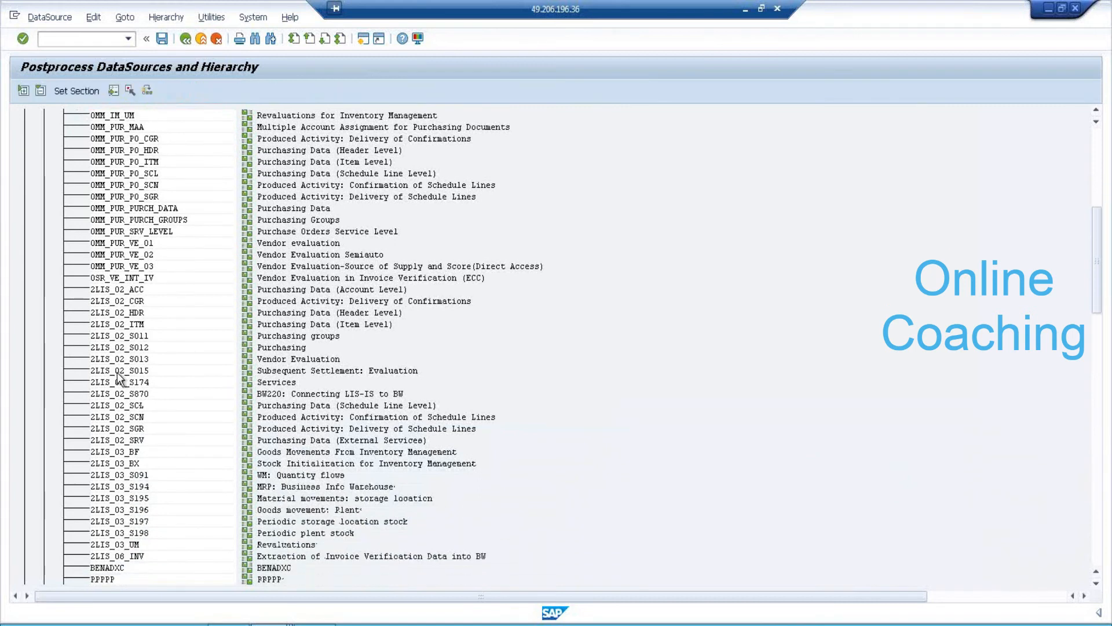
scroll(116, 377, down, 8)
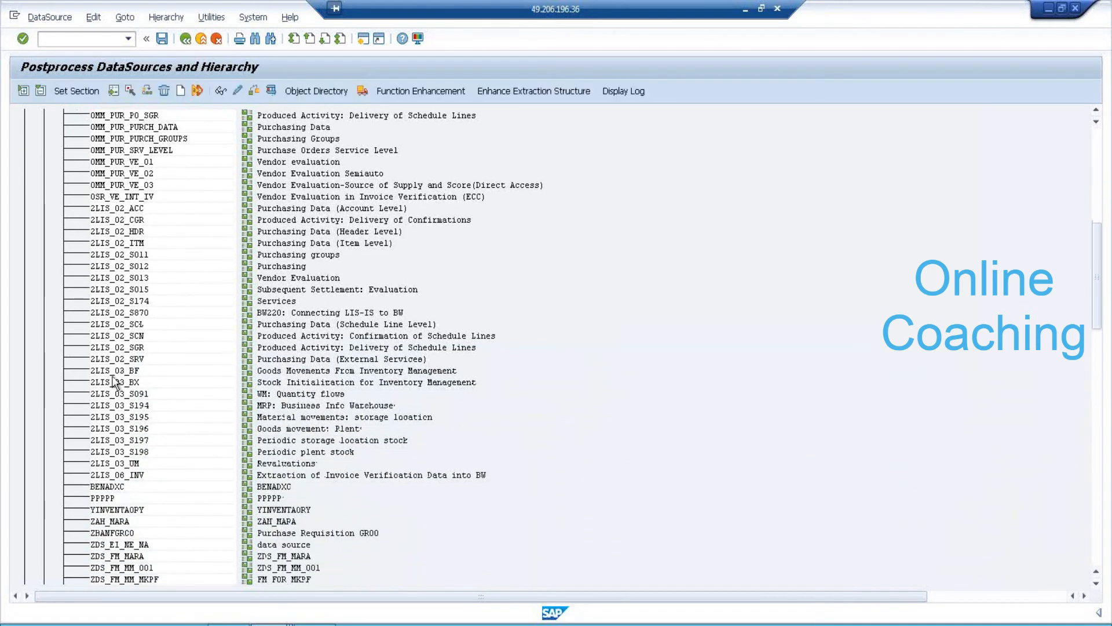
scroll(111, 376, down, 8)
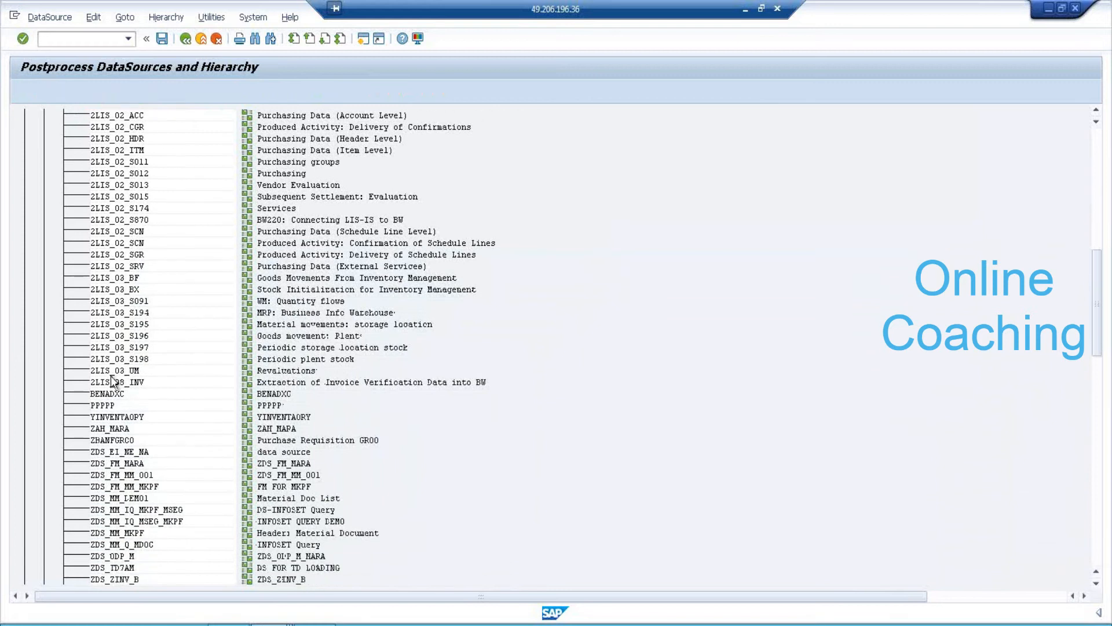
click(124, 521)
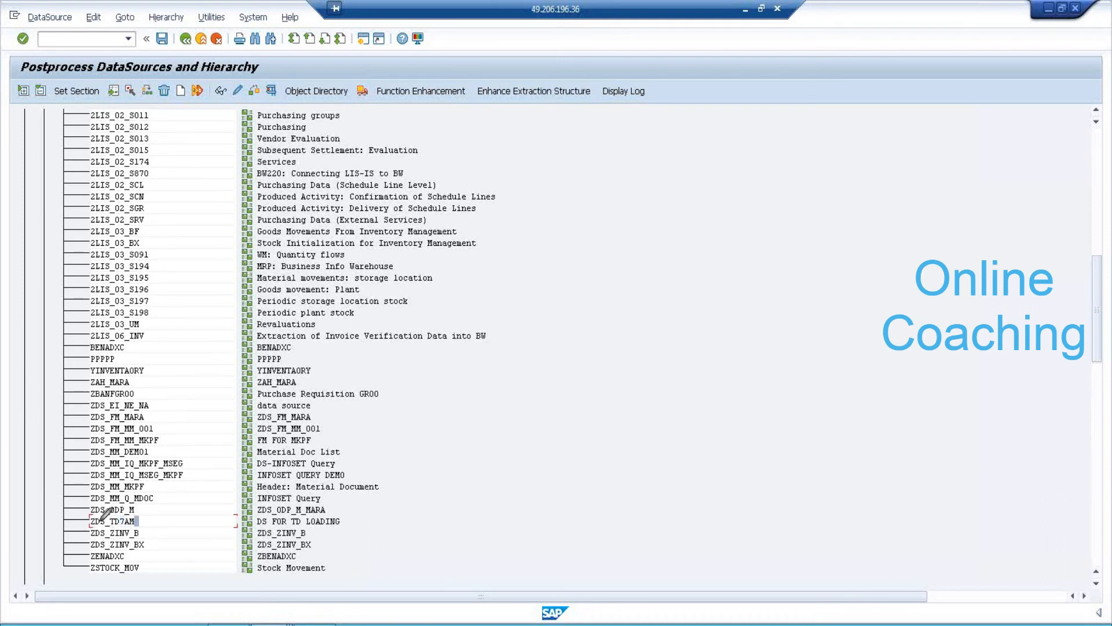
mouse_move(85, 515)
mouse_down()
mouse_move(142, 516)
mouse_move(146, 528)
mouse_move(82, 517)
mouse_up()
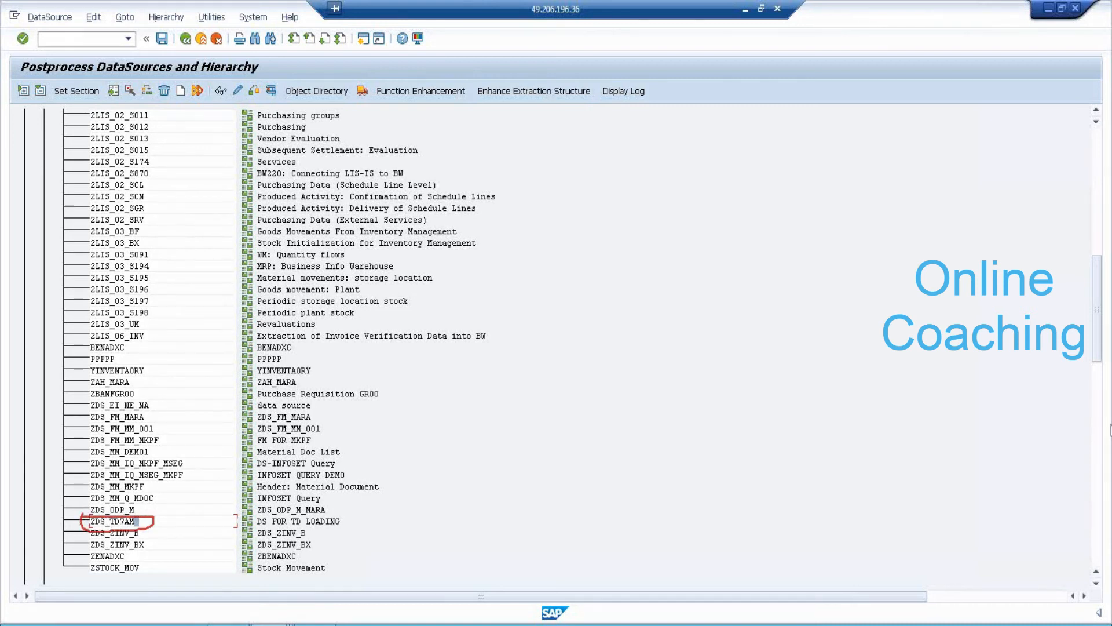
key(Escape)
click(112, 40)
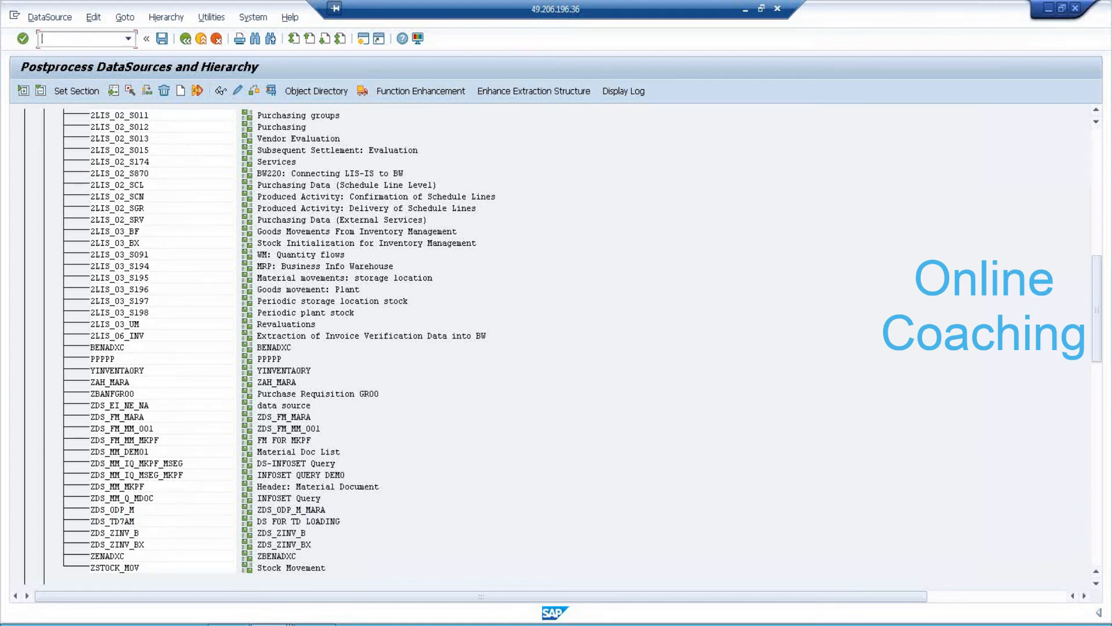
Open the RSA3 extractor checker with DataSource ZDS_TD7AM entered.
text(/NRSA3)
key(Return)
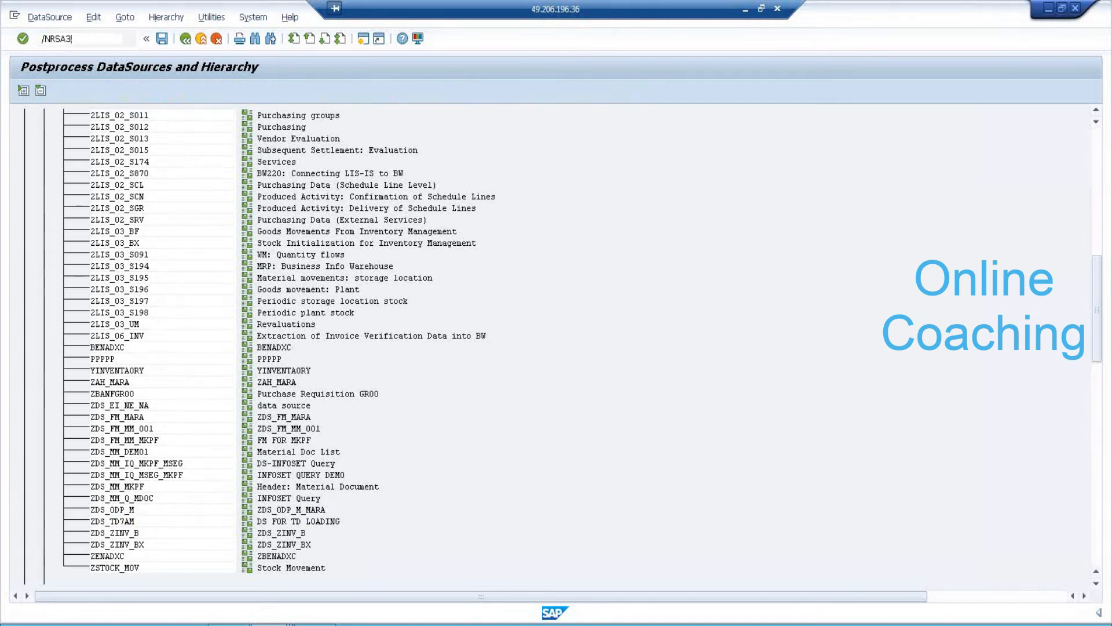
text(ZTD_7AM)
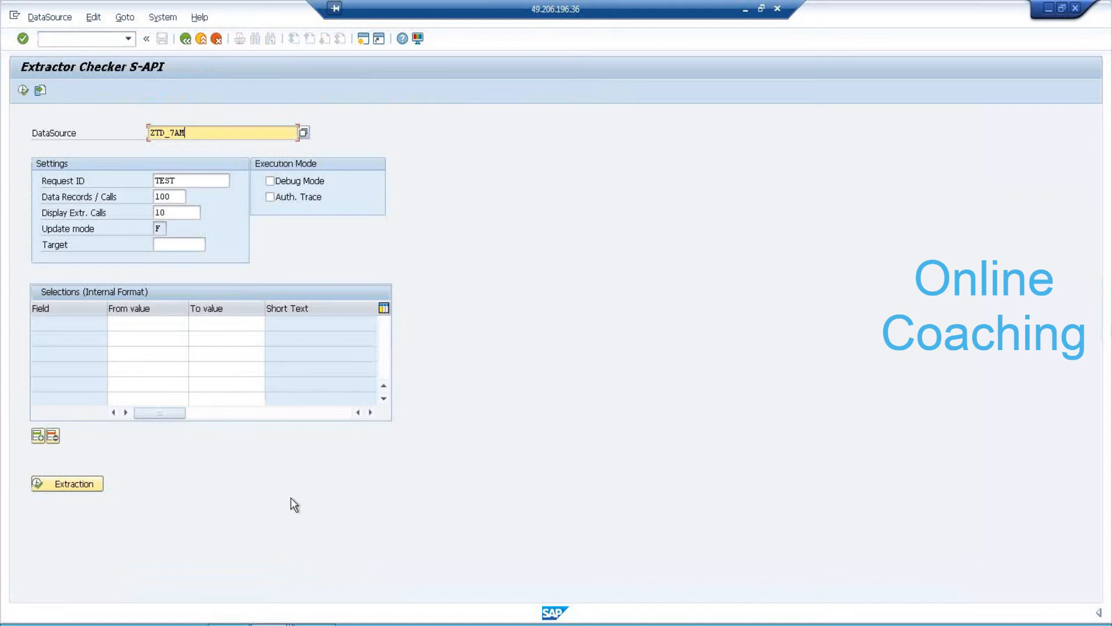
key(alt+Tab)
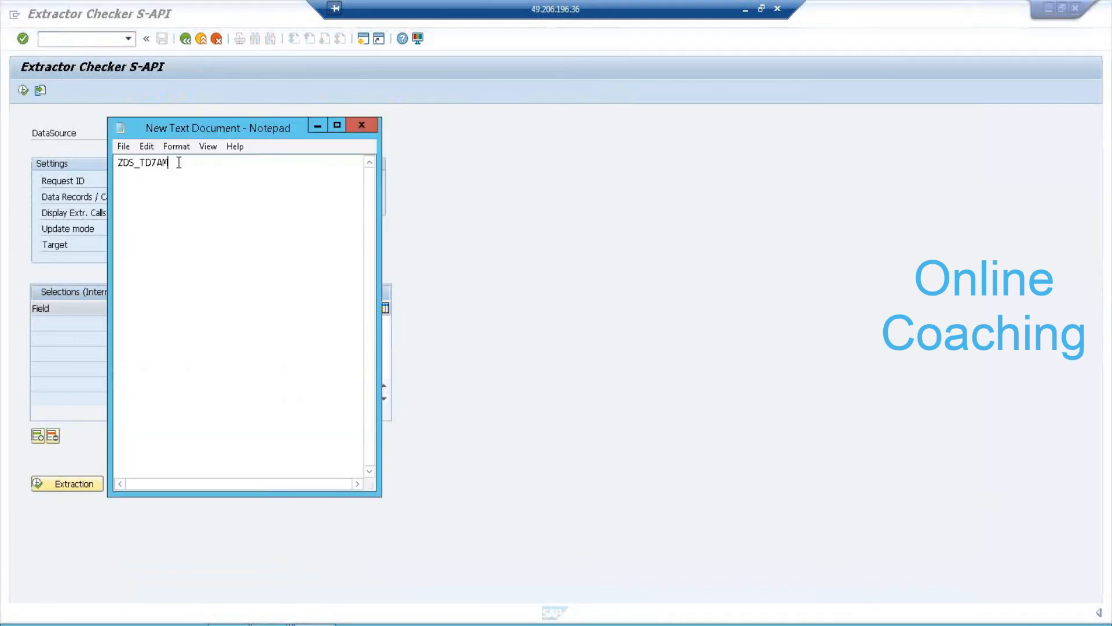
drag(179, 163, 77, 155)
key(ctrl+c)
click(434, 141)
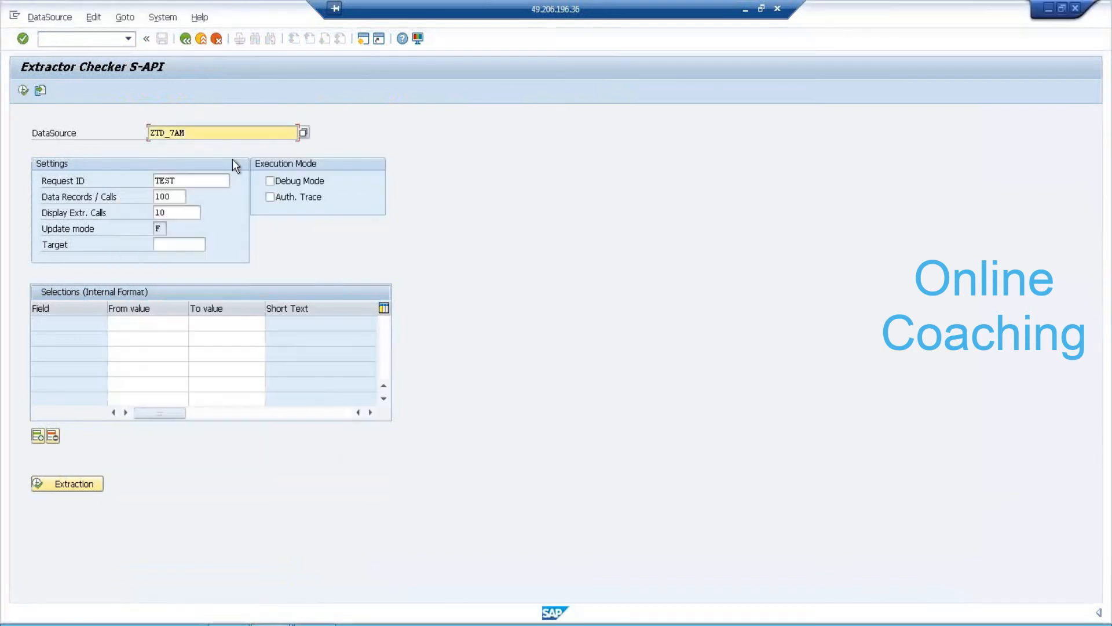
drag(201, 132, 112, 132)
key(ctrl+v)
Run the test extraction, view the 3 records in data package 1, then minimize.
click(75, 484)
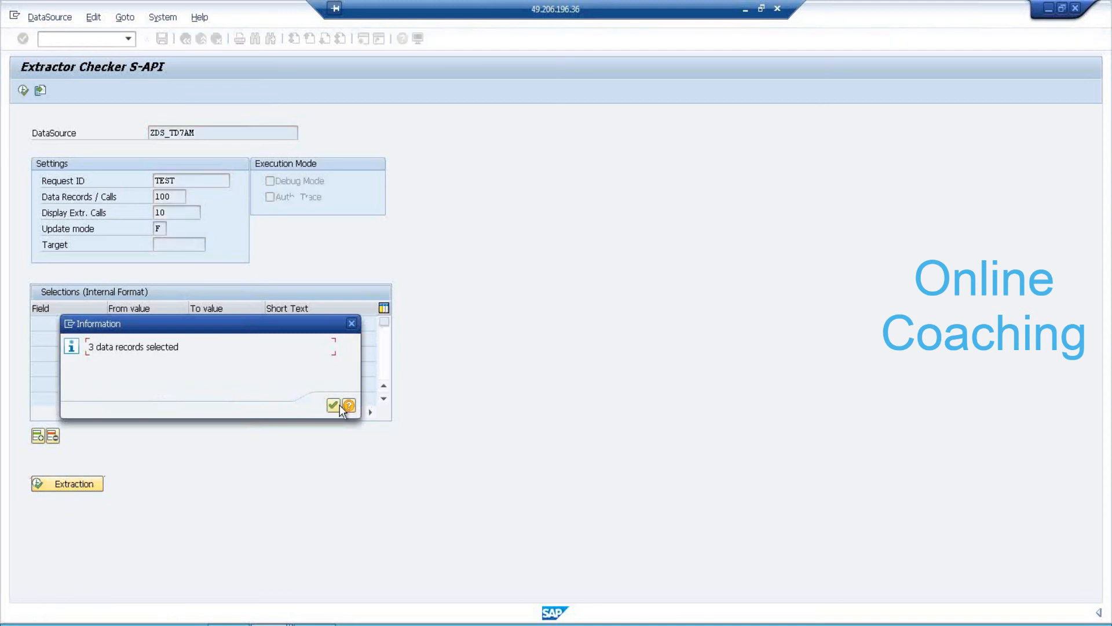
click(336, 407)
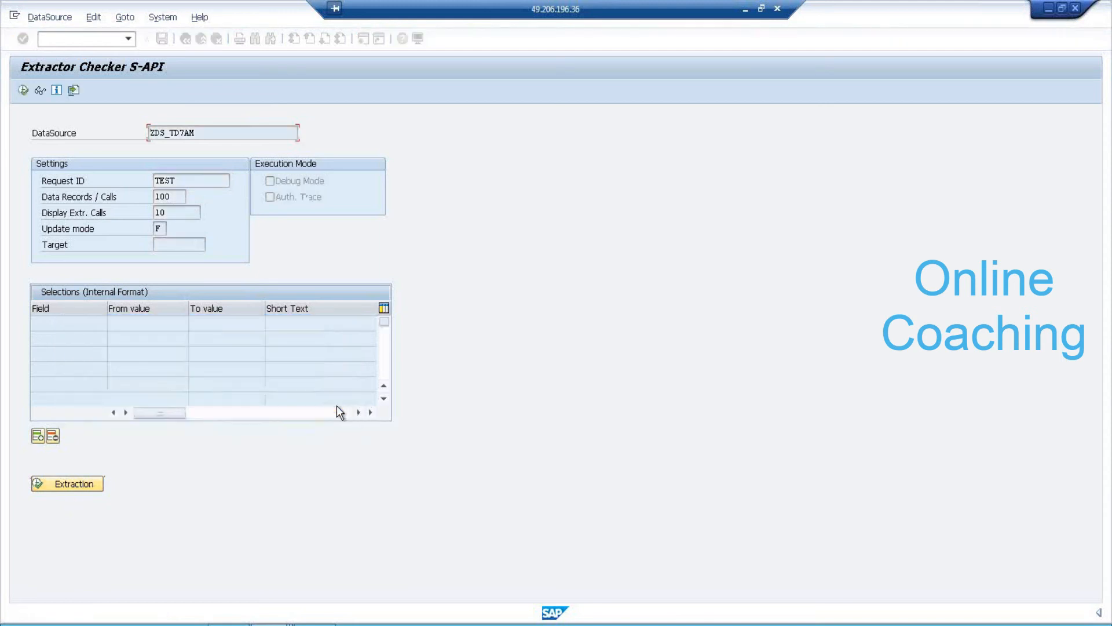
click(229, 488)
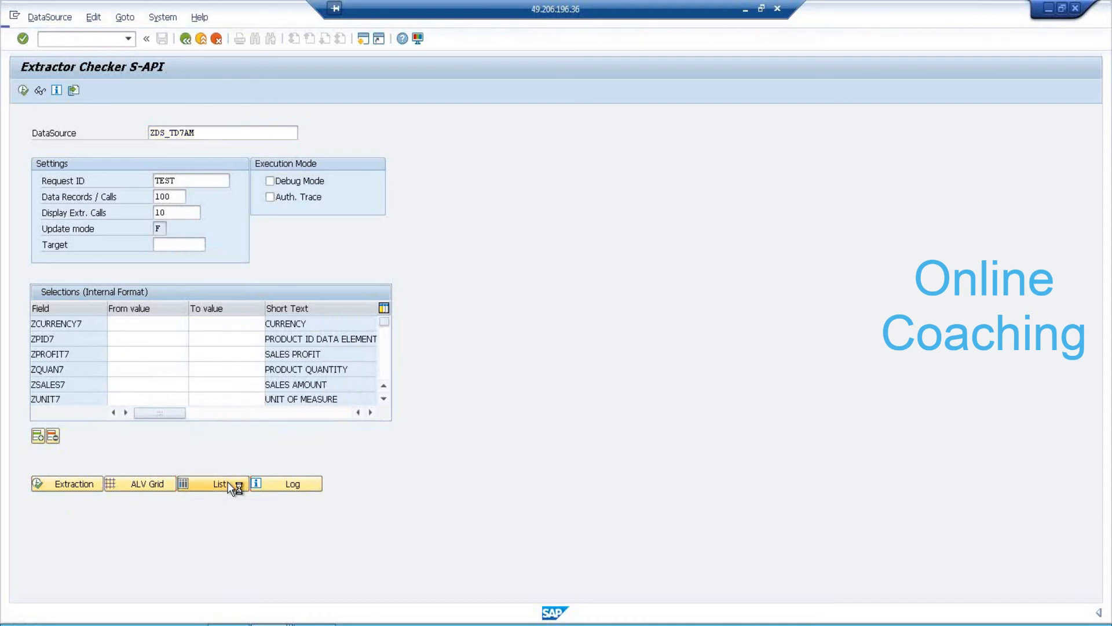
click(42, 185)
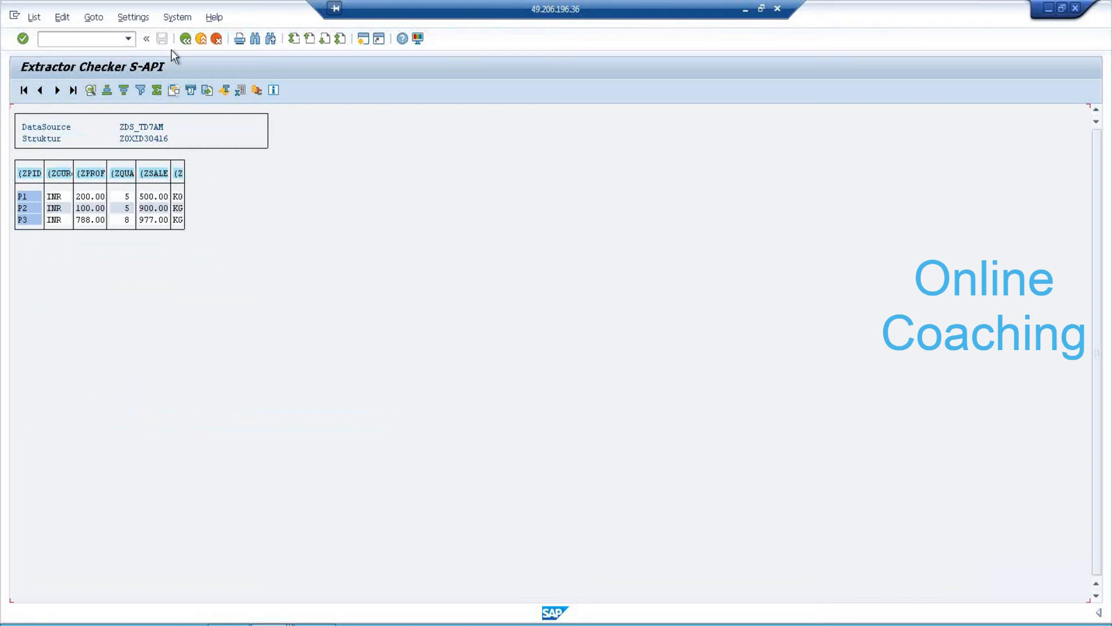
click(185, 40)
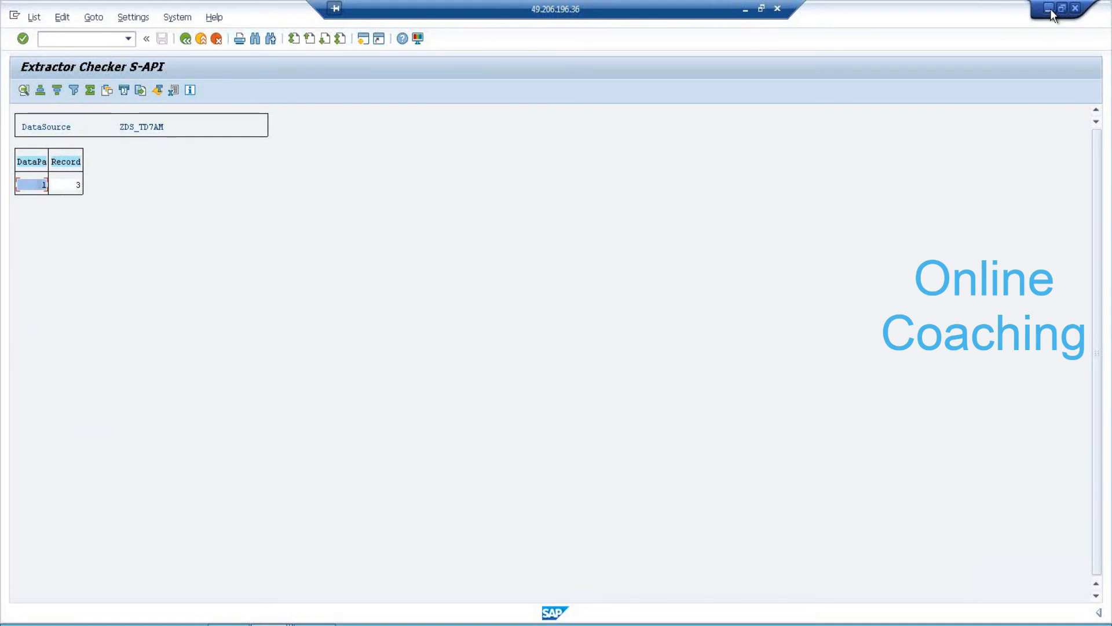
click(1048, 9)
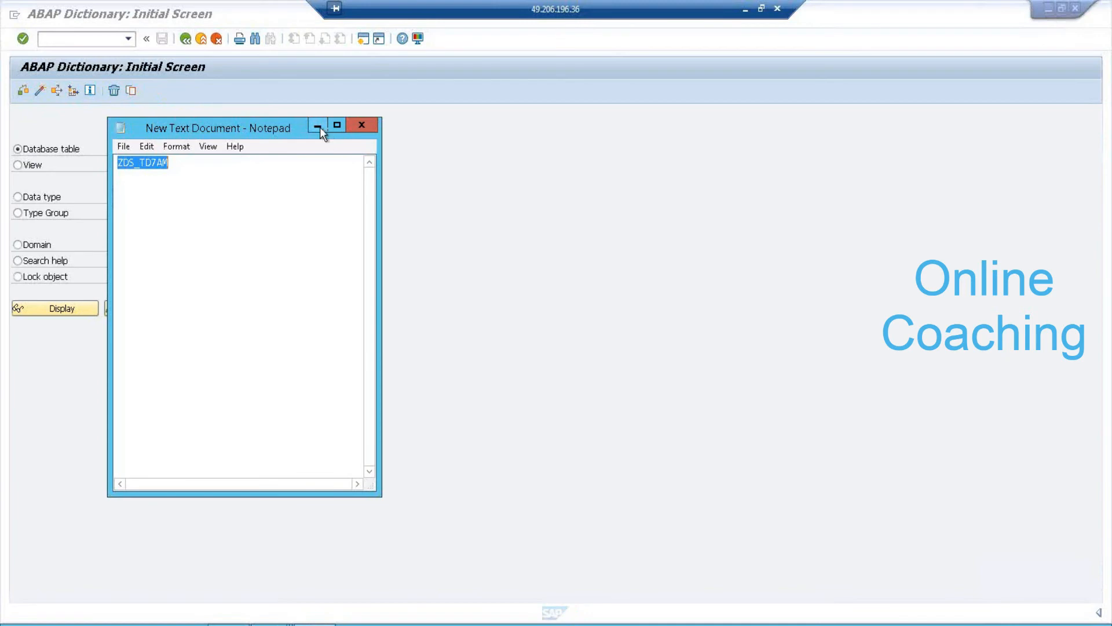
Restore SAP Logon and start logging on to the BW74 system.
click(318, 127)
click(1048, 9)
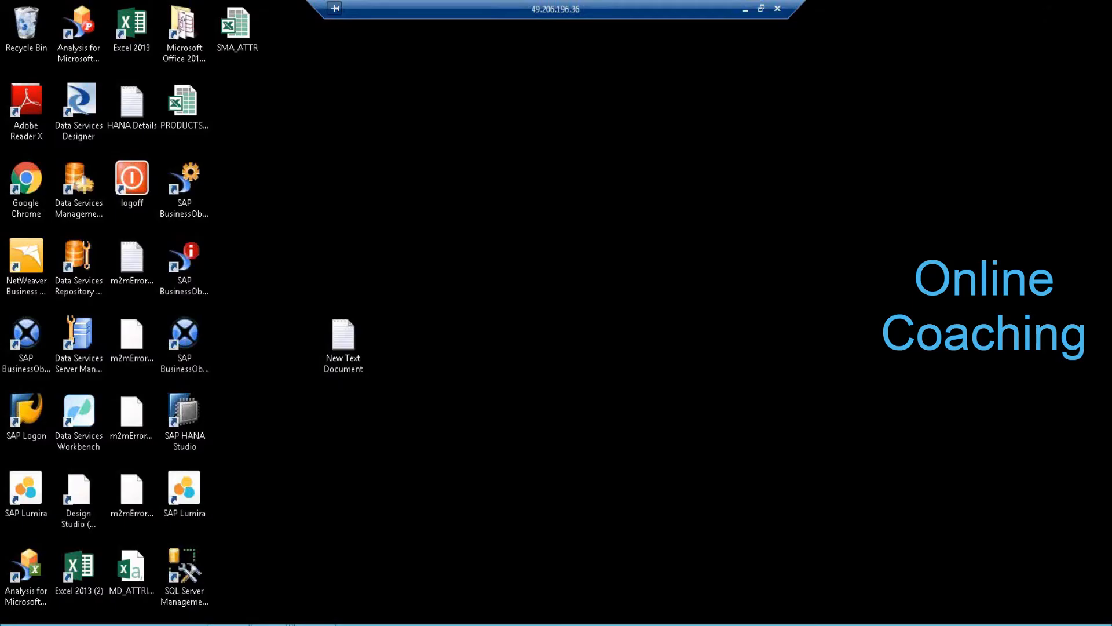
mouse_move(268, 624)
click(121, 552)
click(550, 130)
click(403, 98)
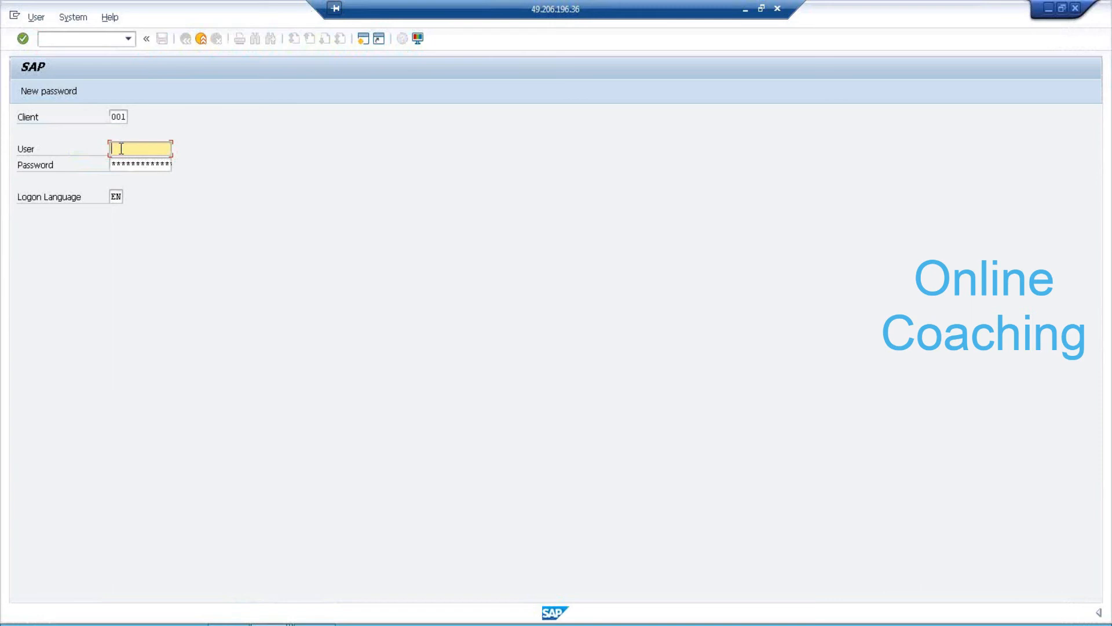
Enter the user name and password, retry after a failed attempt, and acknowledge the notice.
text(HANA)
key(Tab)
key(Tab)
click(131, 169)
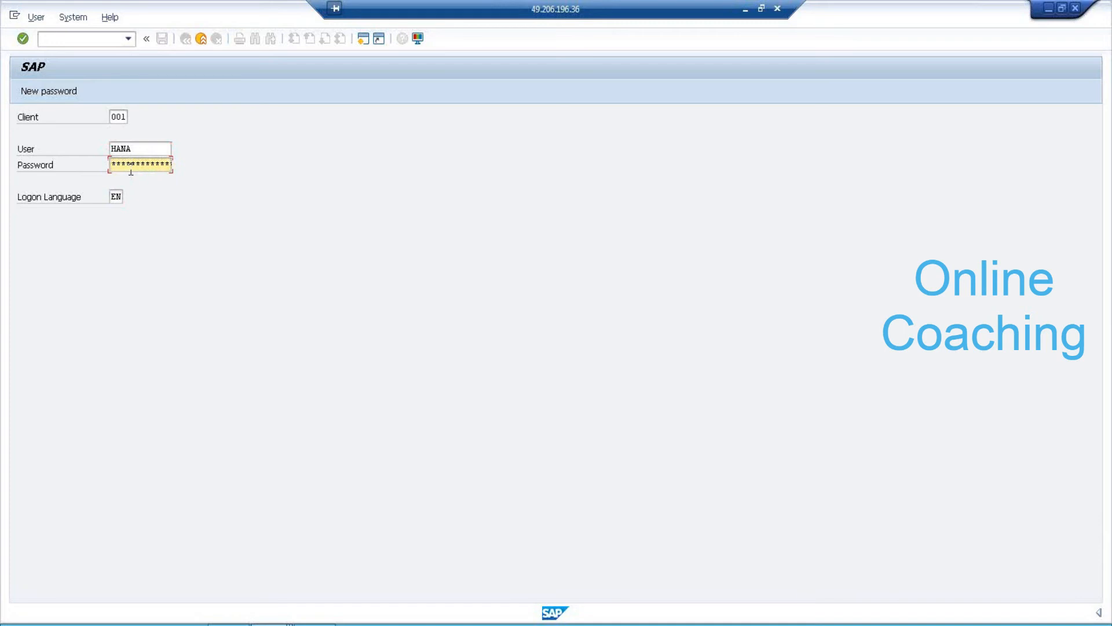
key(Return)
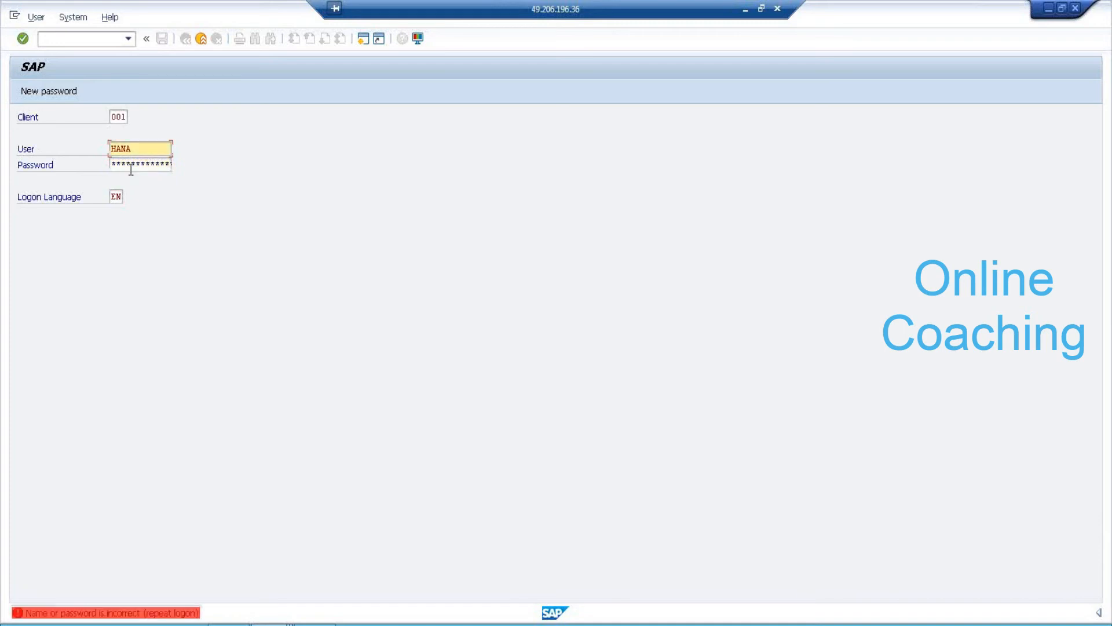
click(142, 146)
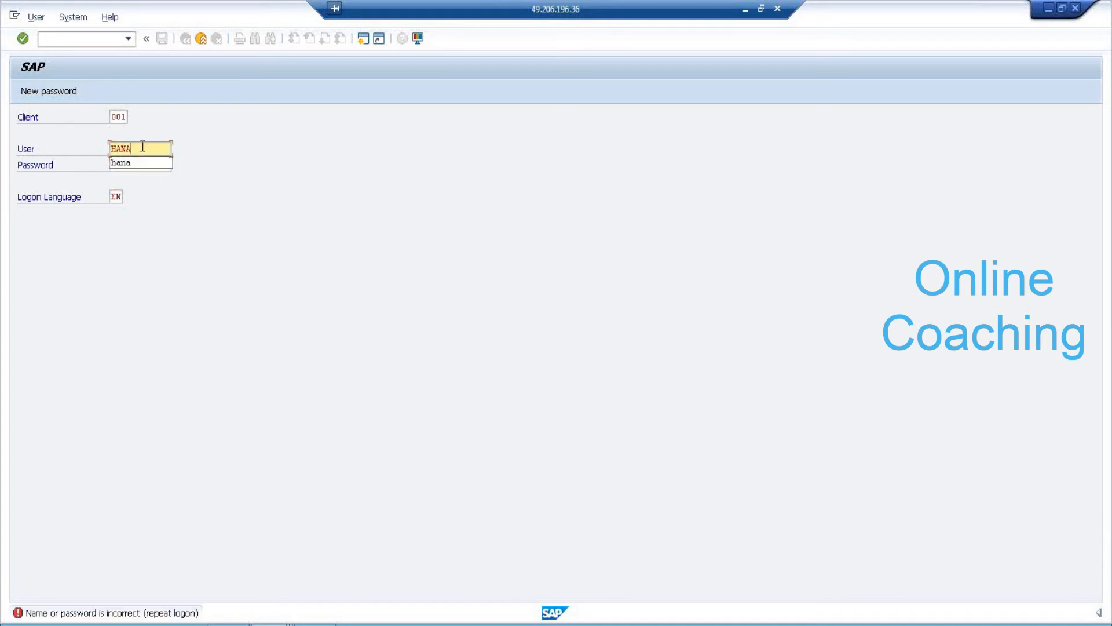
key(Tab)
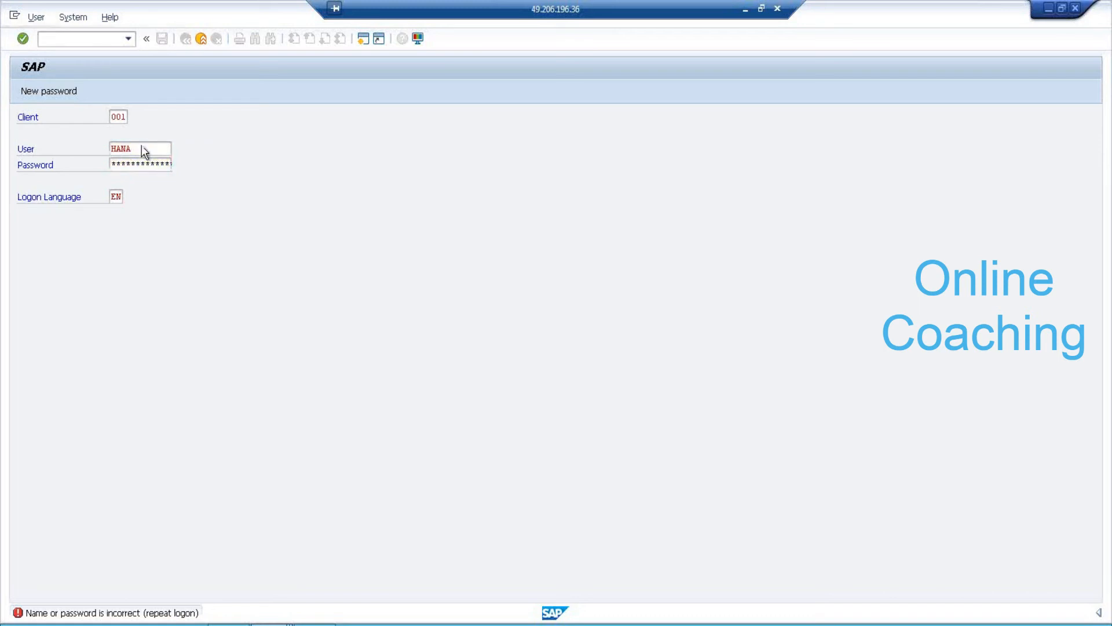
key(Return)
click(332, 420)
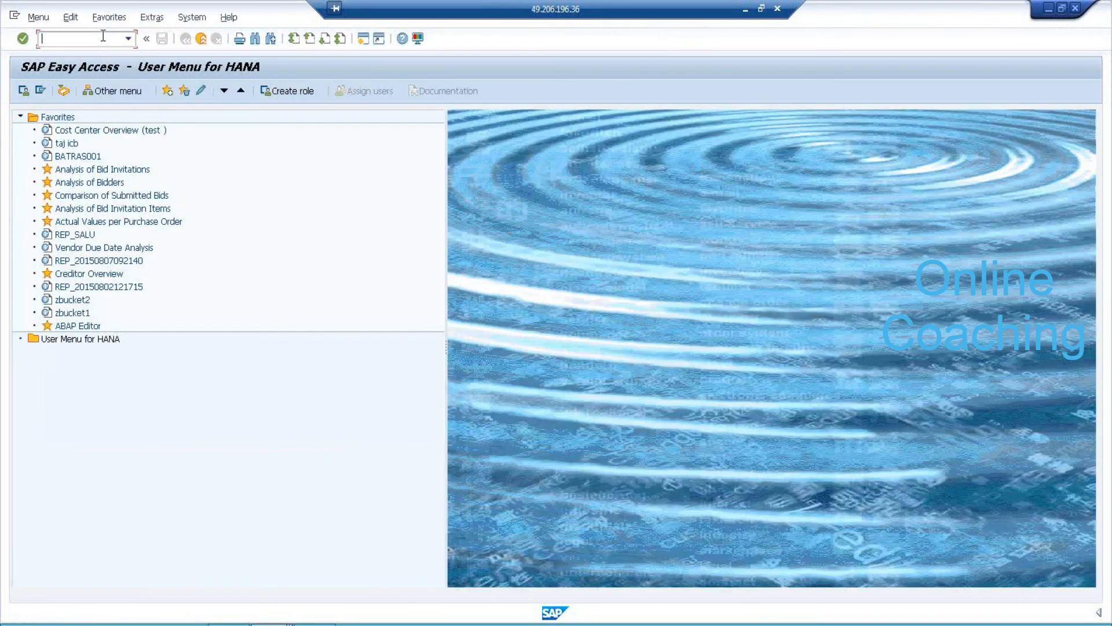
In RSA1, check BW source system EHP Client 800, then show the InfoObjects tree.
text(RSA1S)
key(Return)
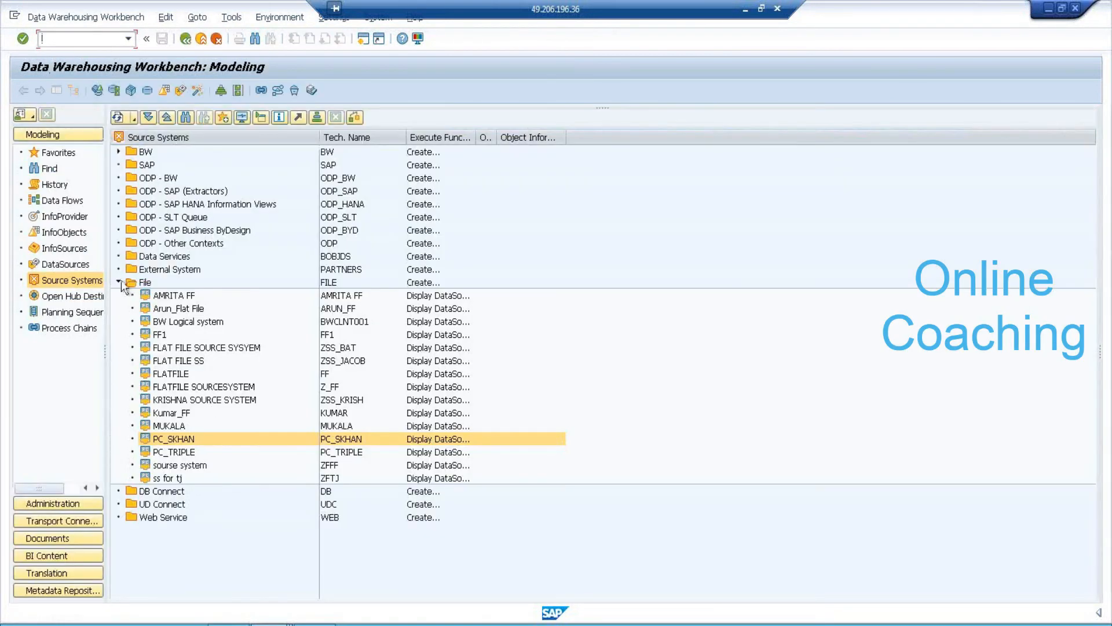
click(119, 283)
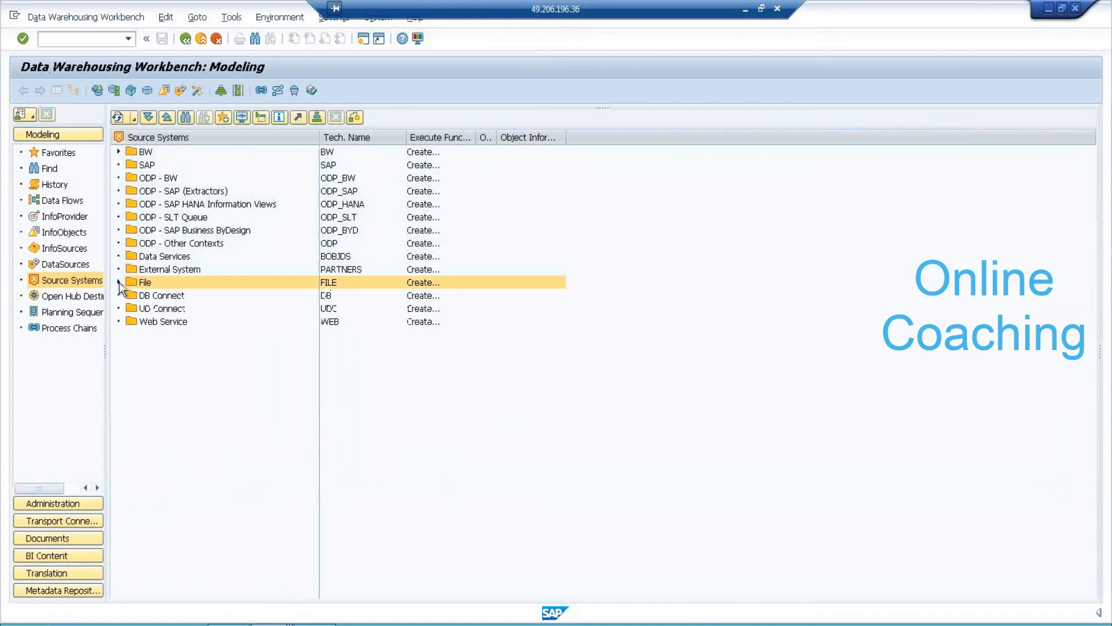
click(118, 152)
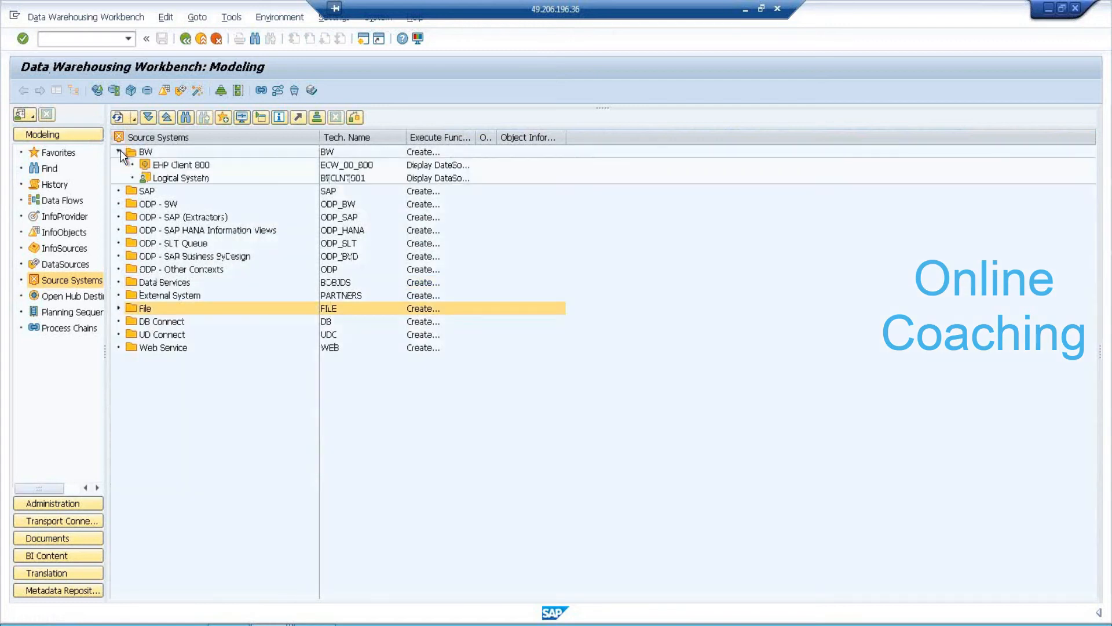
click(184, 166)
right_click(184, 167)
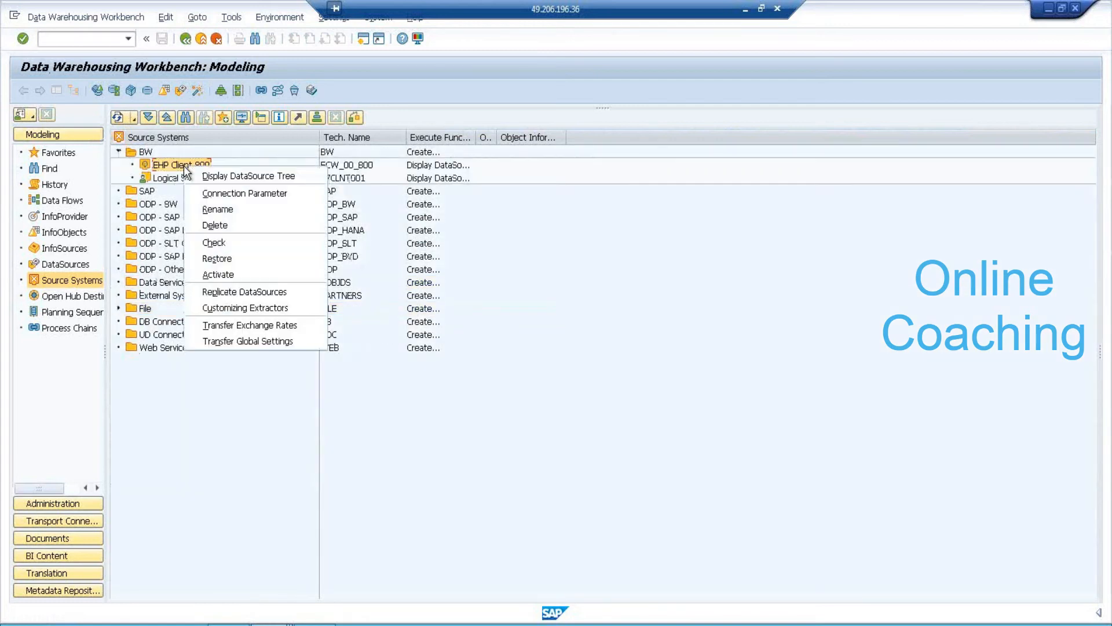
click(229, 243)
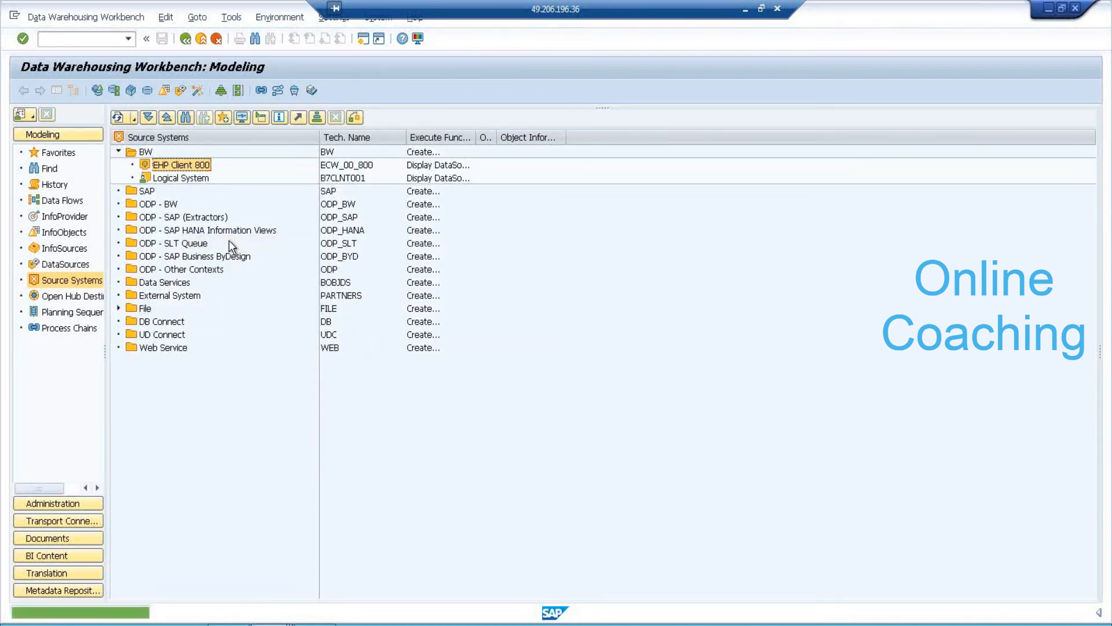
click(75, 232)
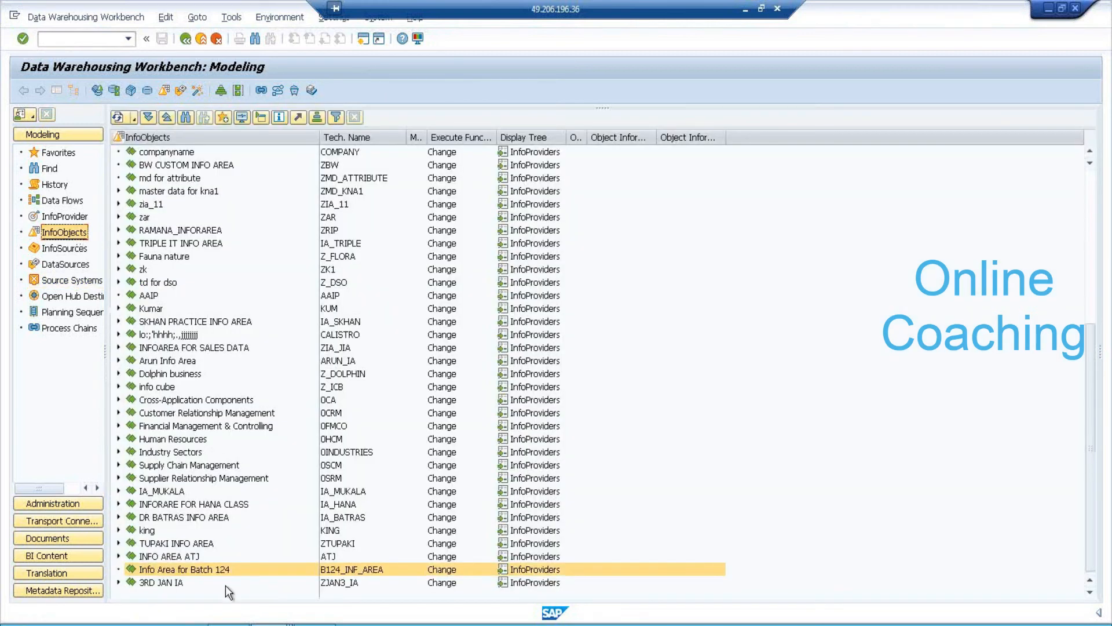
Create InfoArea IA_7AM with description 'IA FOR 7AM'.
click(180, 586)
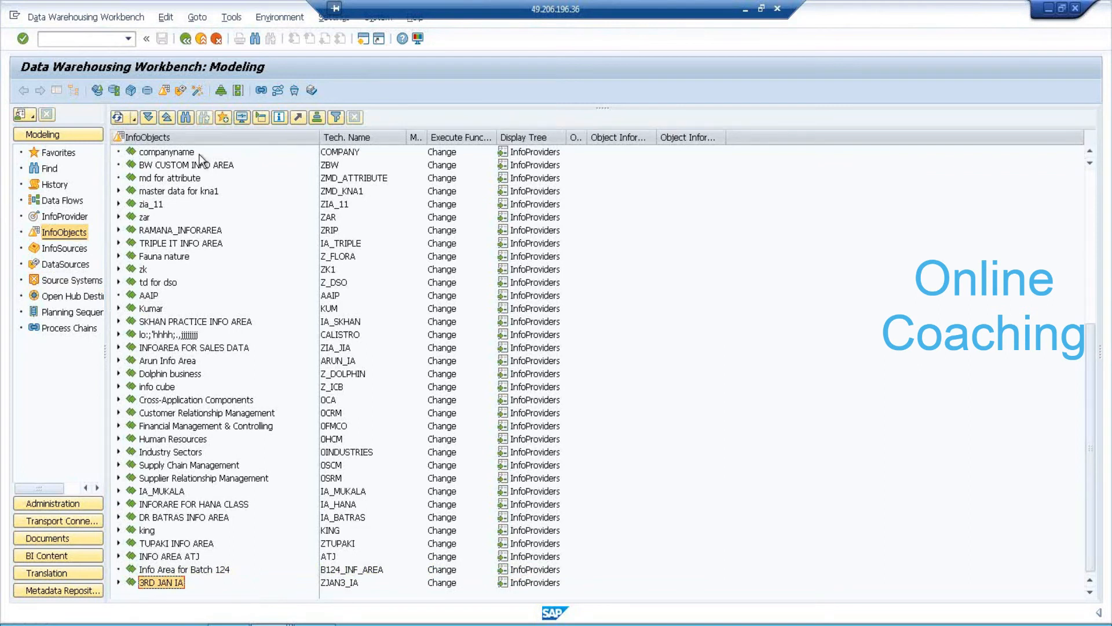
right_click(216, 141)
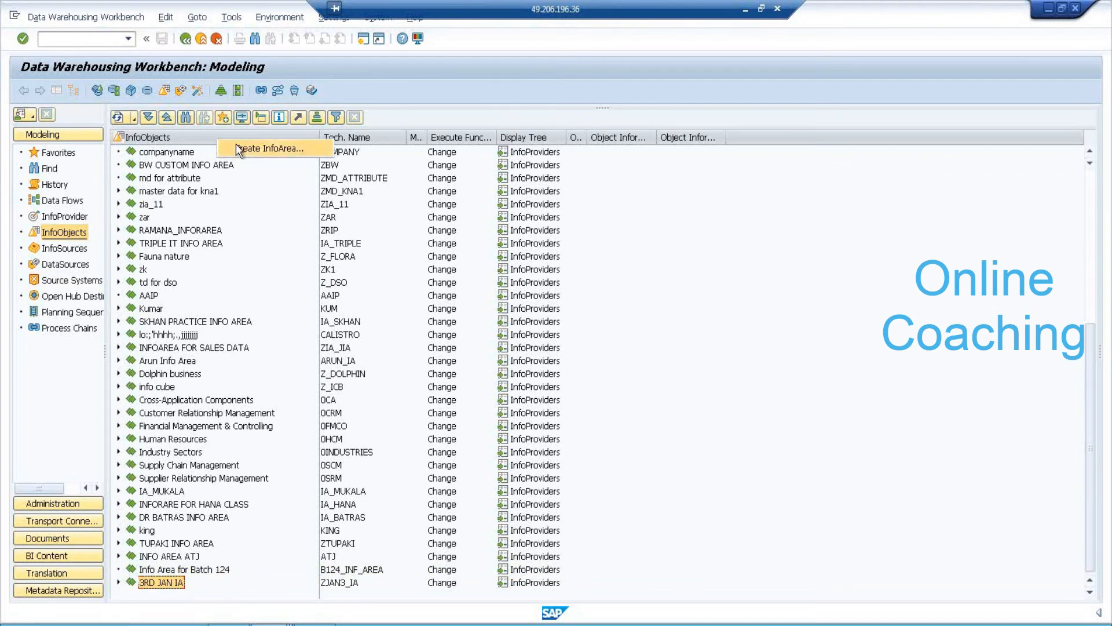
click(241, 148)
text(IA_7AM)
key(Tab)
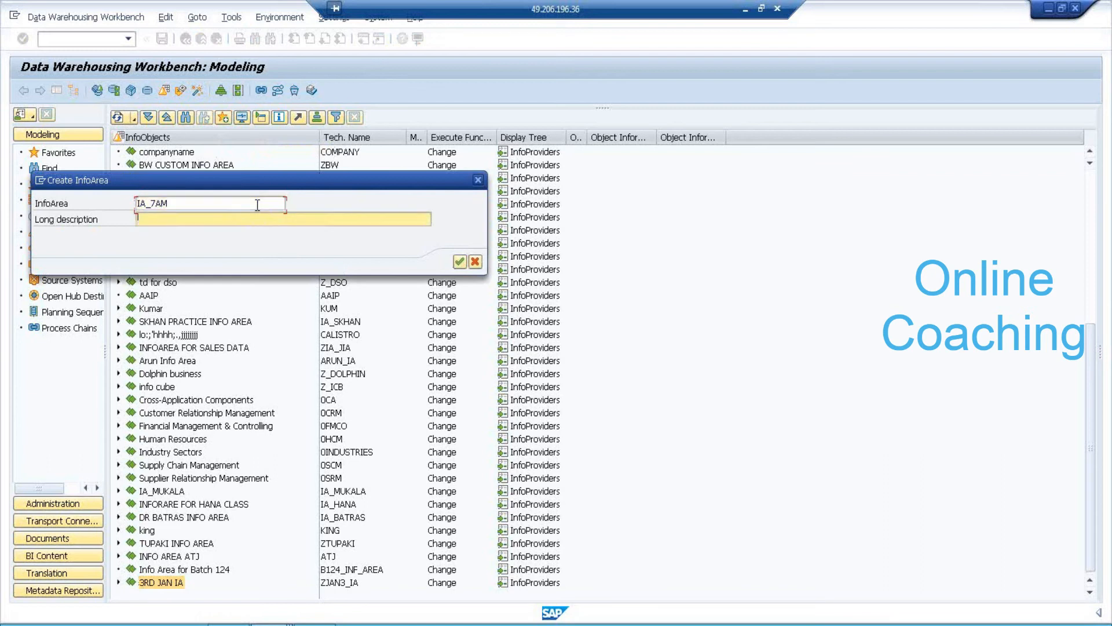
text(IA FOR 7AM)
key(Return)
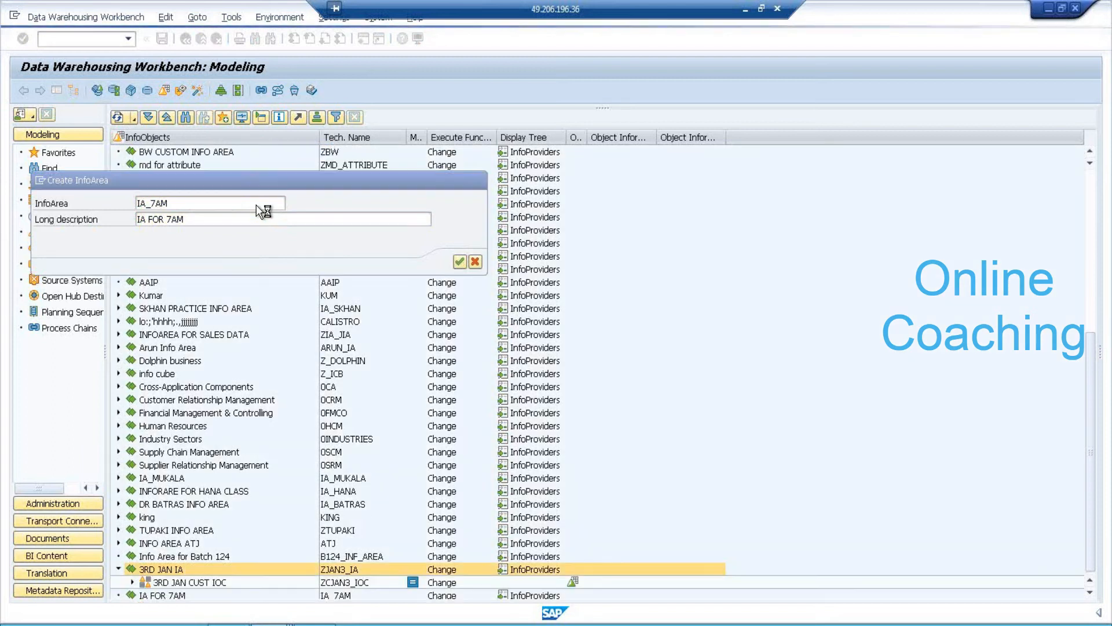
Start a new InfoObject catalog in the IA FOR 7AM InfoArea.
click(151, 594)
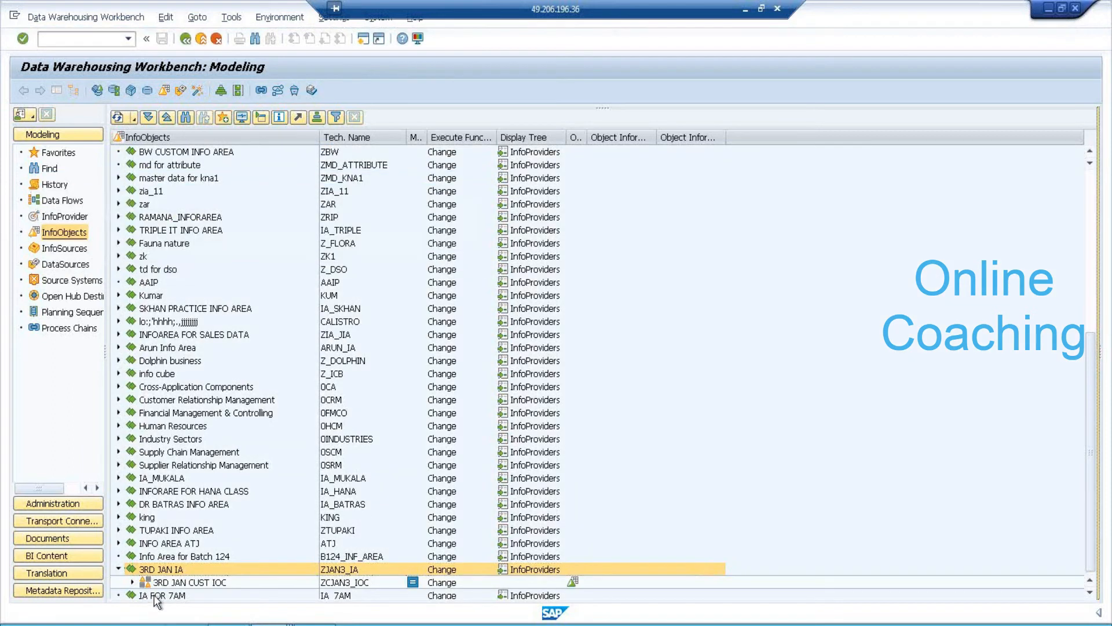
right_click(168, 586)
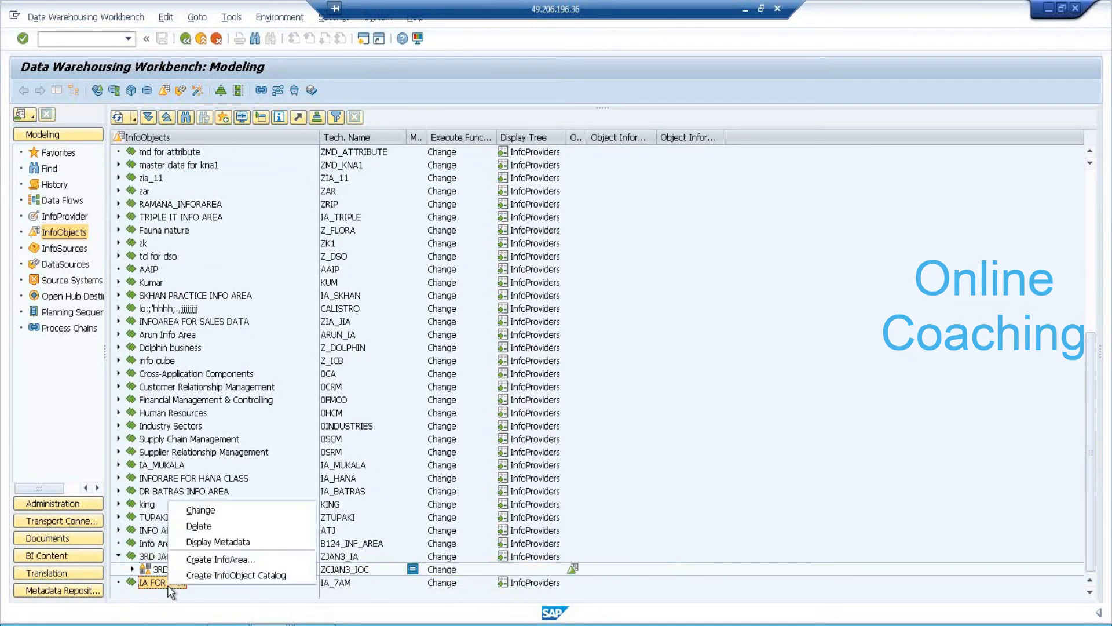
click(214, 577)
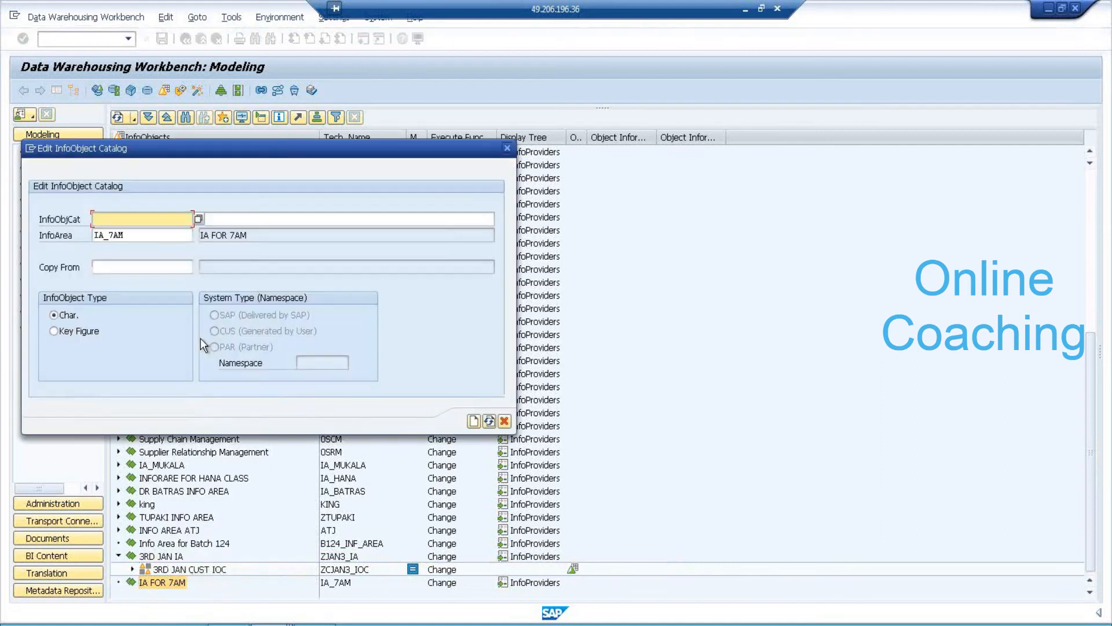
Create and activate characteristic catalog IOC_CHAR7, described as CHAR IOC.
text(IOC_CHAR7)
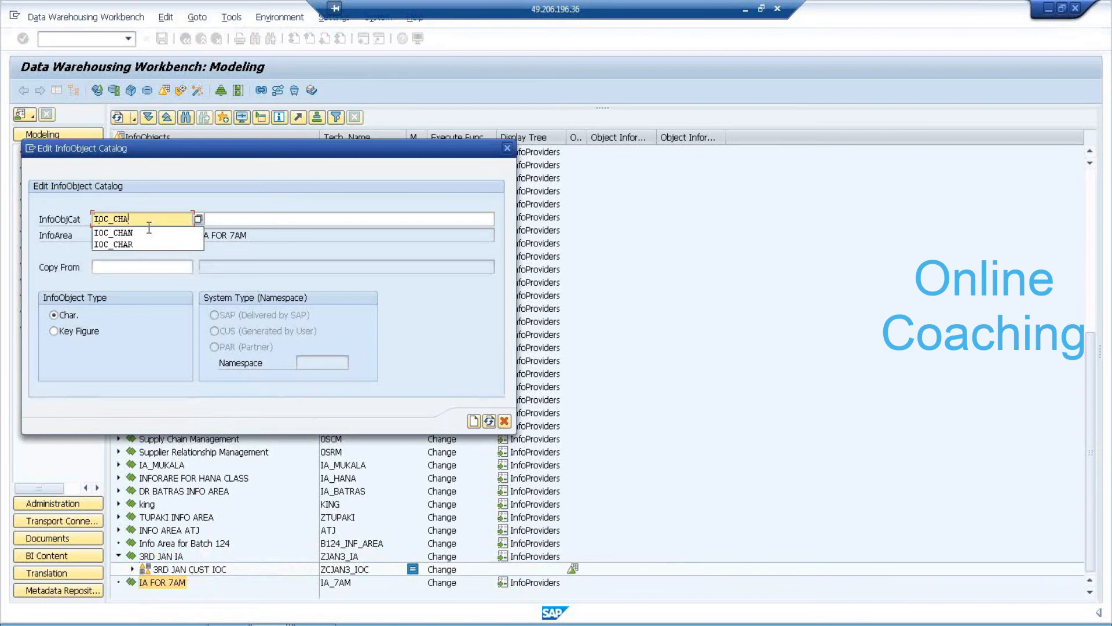
key(Tab)
text(CHAR I)
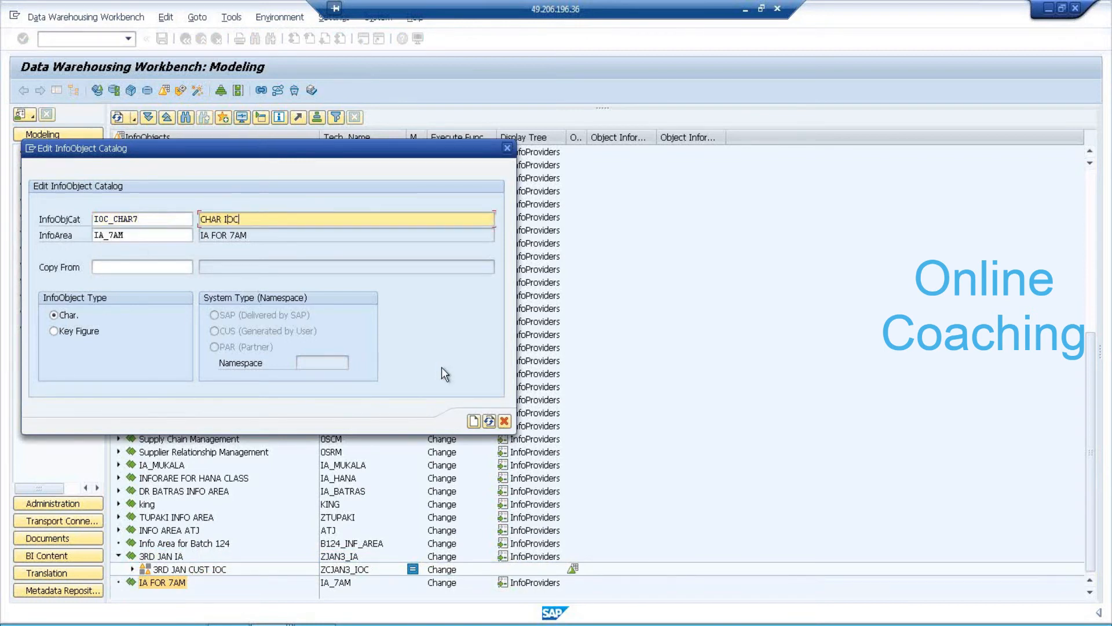
key(Return)
click(474, 421)
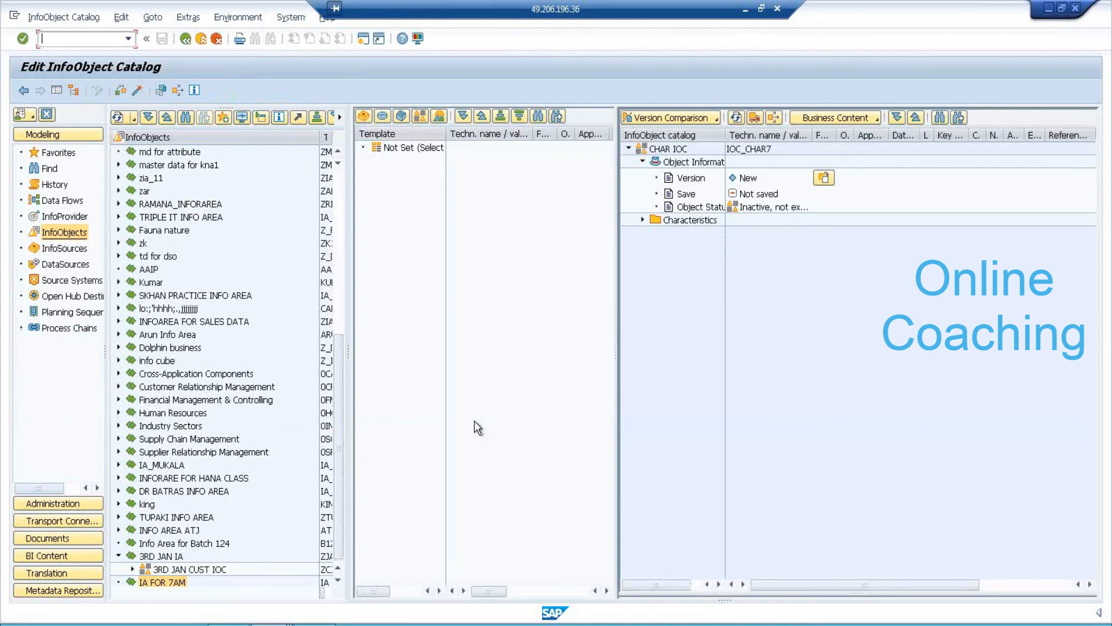
click(136, 89)
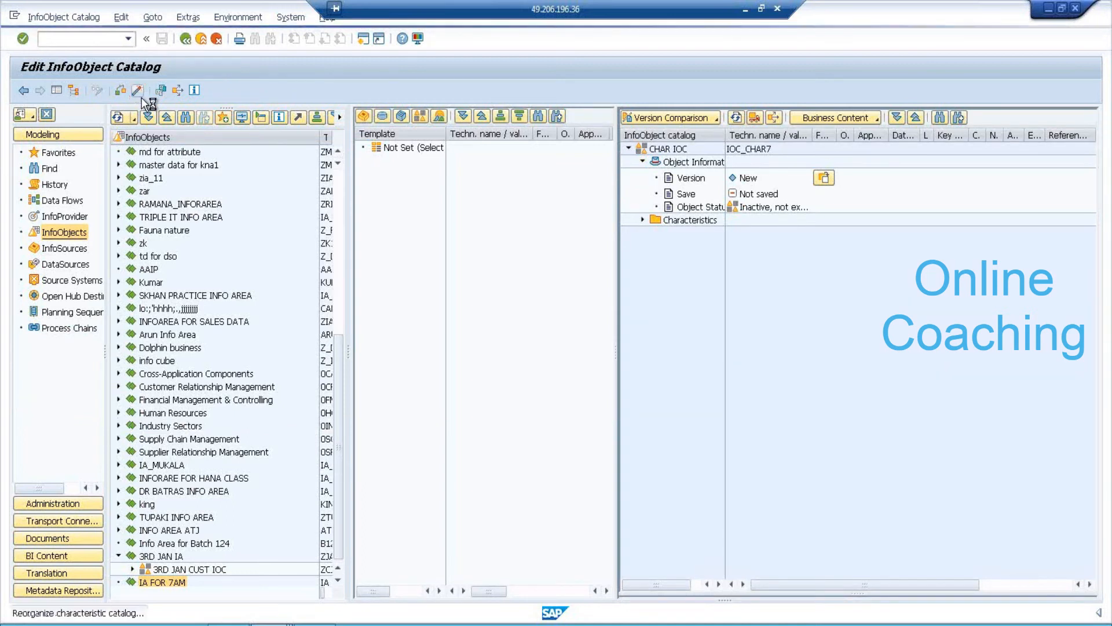
click(187, 38)
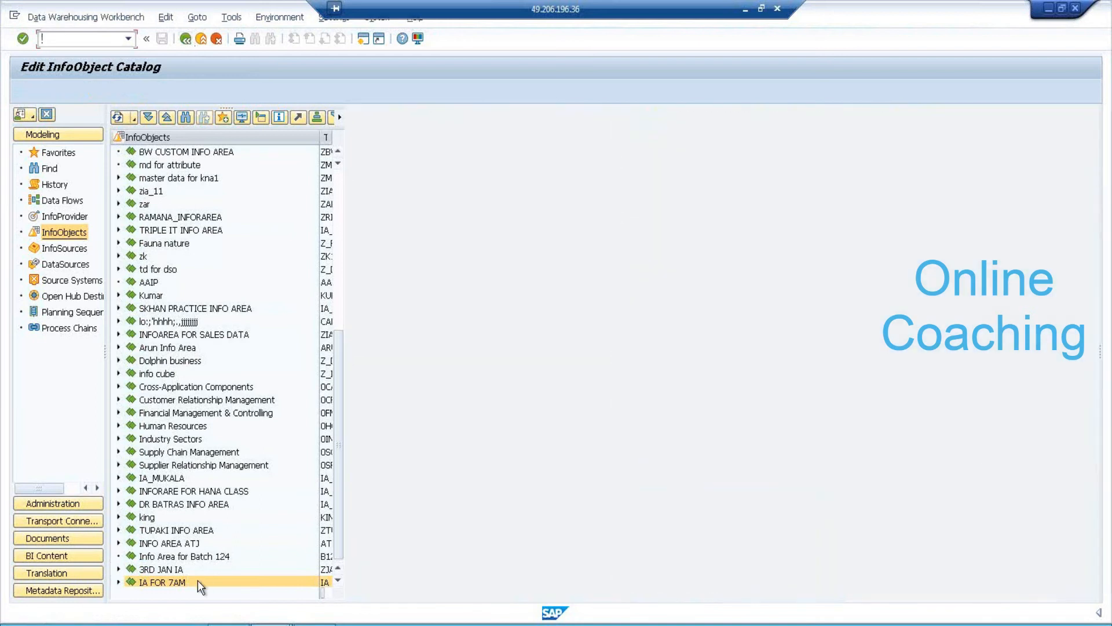
Create characteristic ZPID7, PRODUCT ID, in the CHAR IOC catalog.
right_click(172, 582)
click(120, 584)
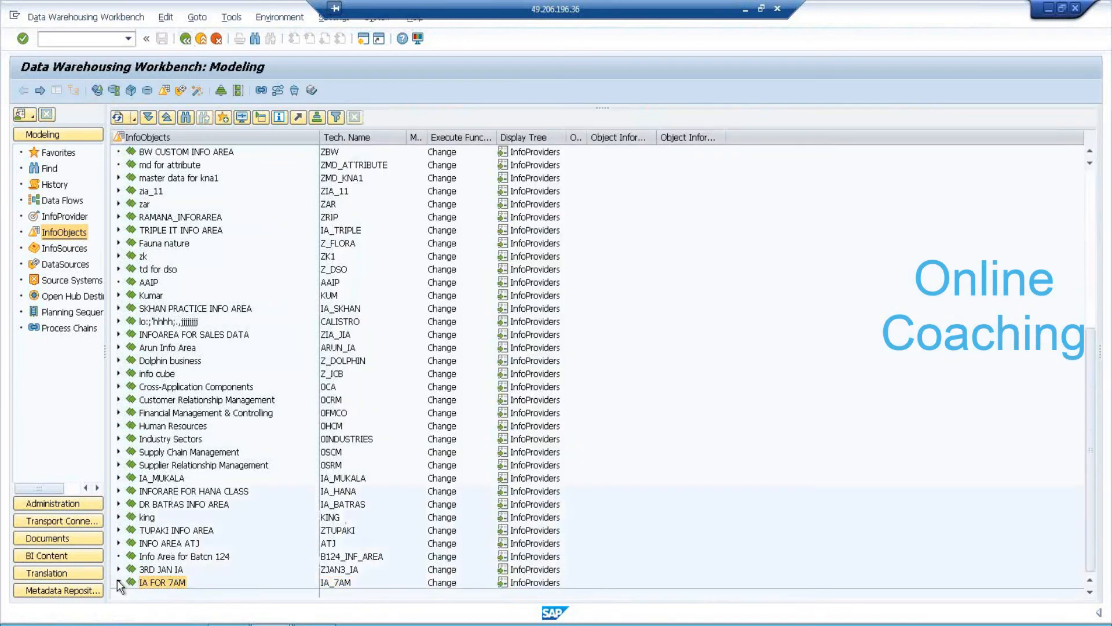
right_click(173, 583)
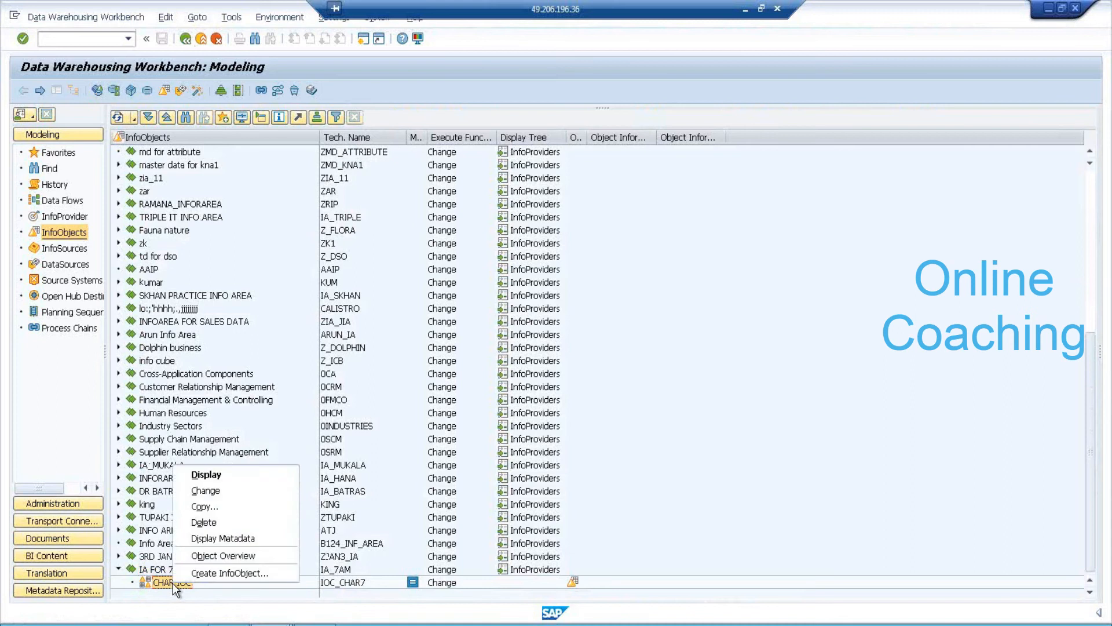
click(212, 573)
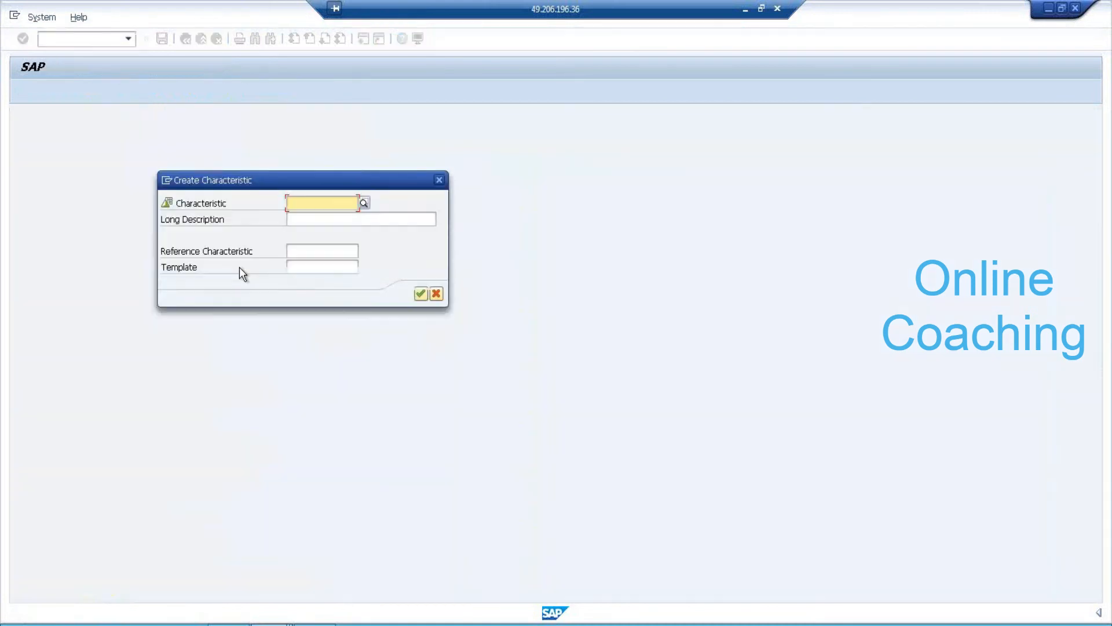
text(ZPID7)
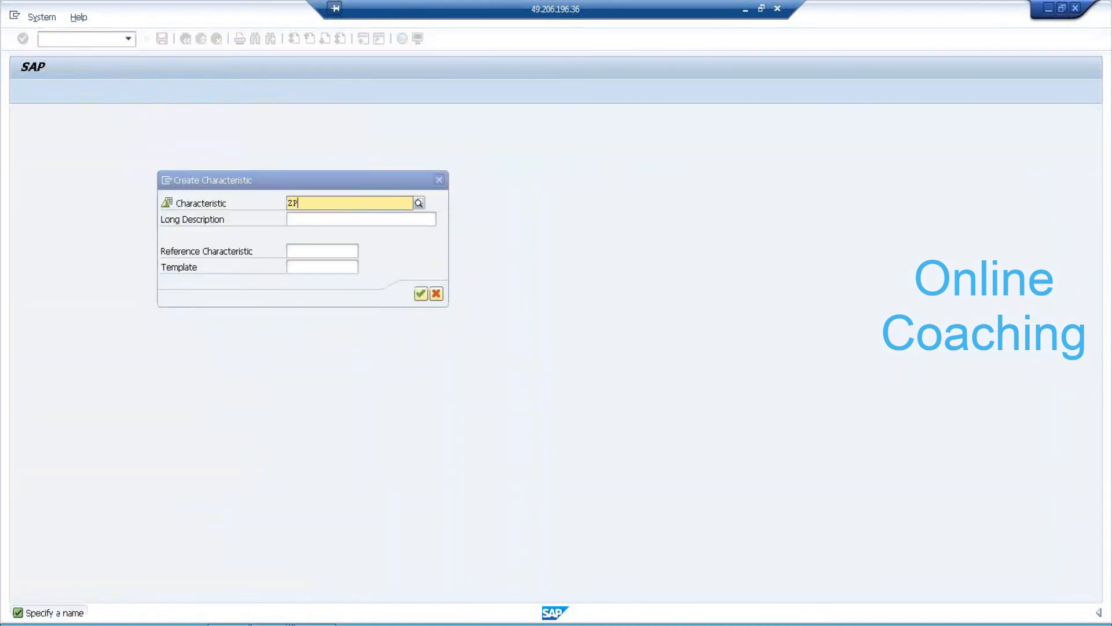
key(Tab)
text(PRODUC)
key(Return)
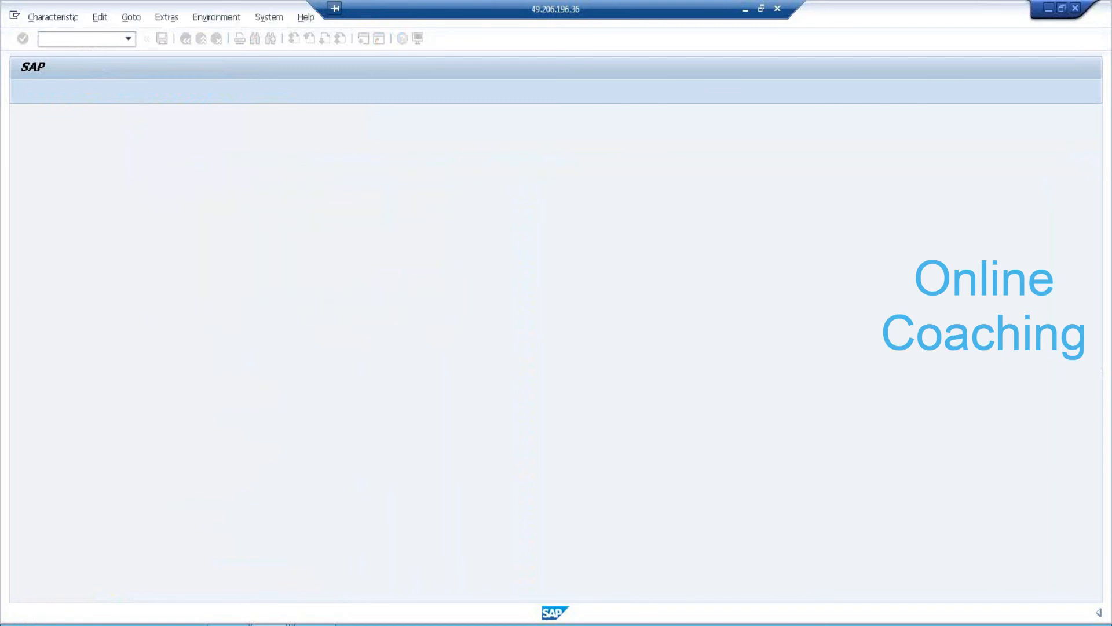
Set ZPID7 to data type CHAR with length 5 and activate it.
click(526, 276)
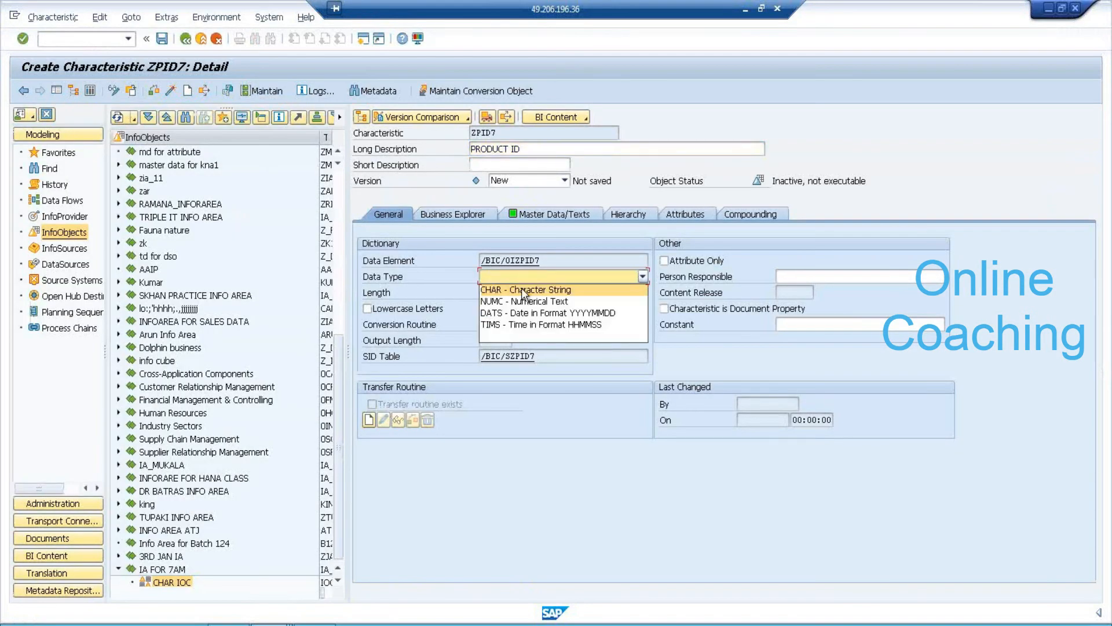
click(502, 291)
text(5)
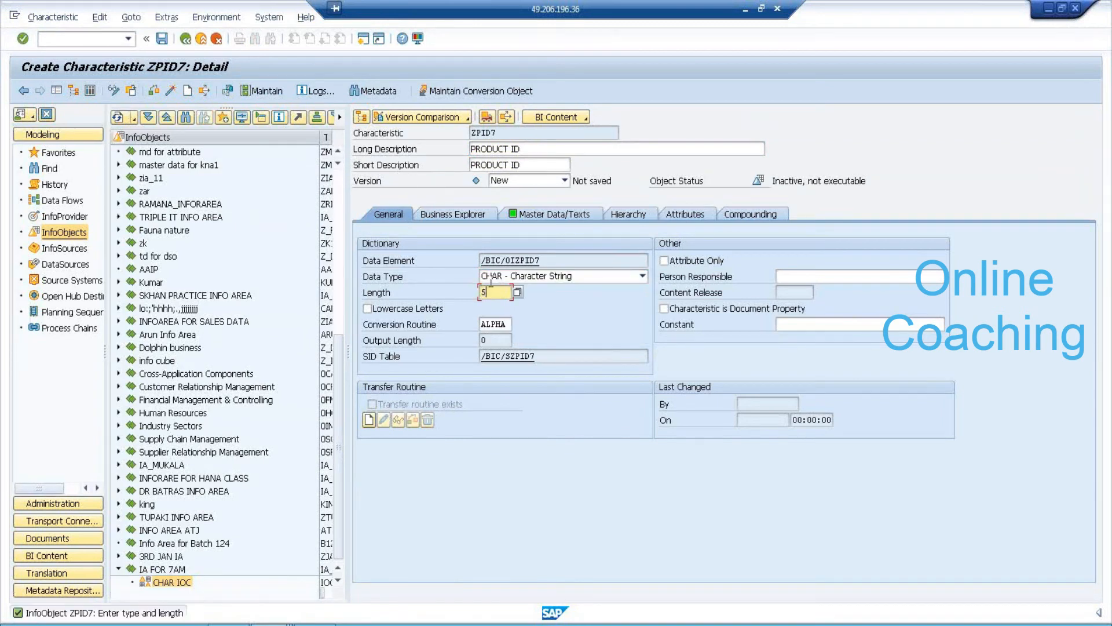
click(169, 93)
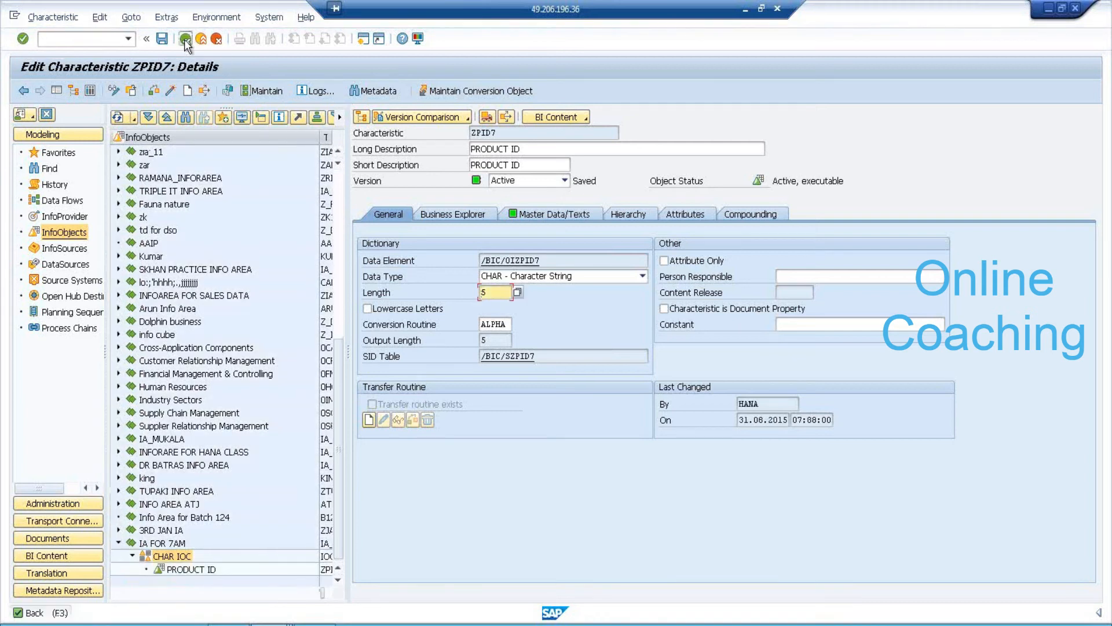
click(185, 40)
Create catalog IOC_KF7, 'KF CATALOG FOR 7AM', of type Key Figure and activate it.
right_click(175, 558)
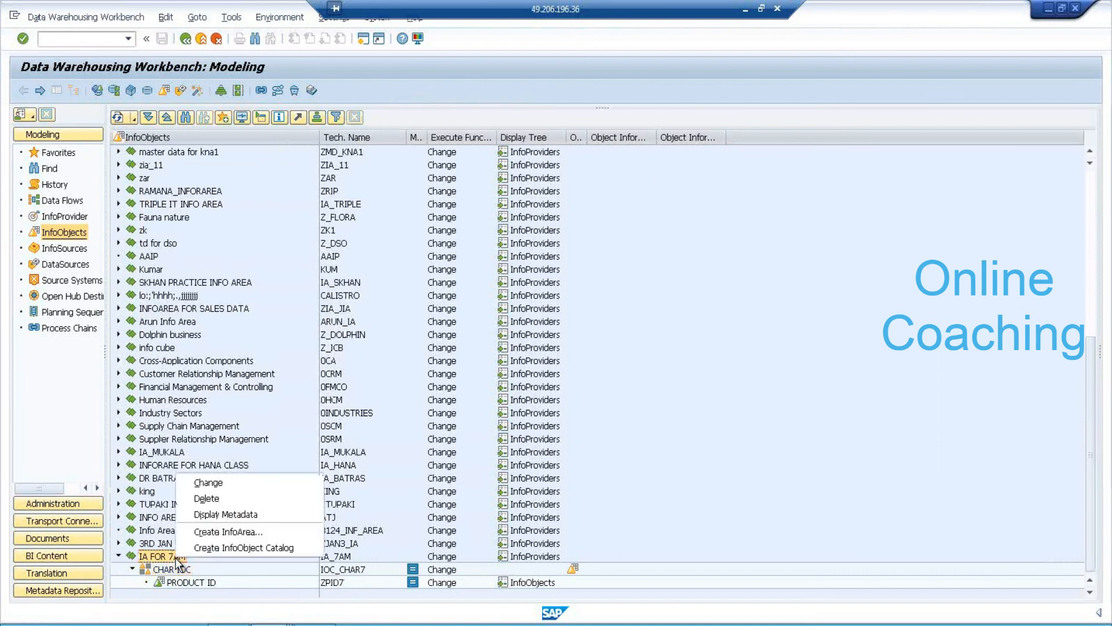
click(213, 548)
text(KF)
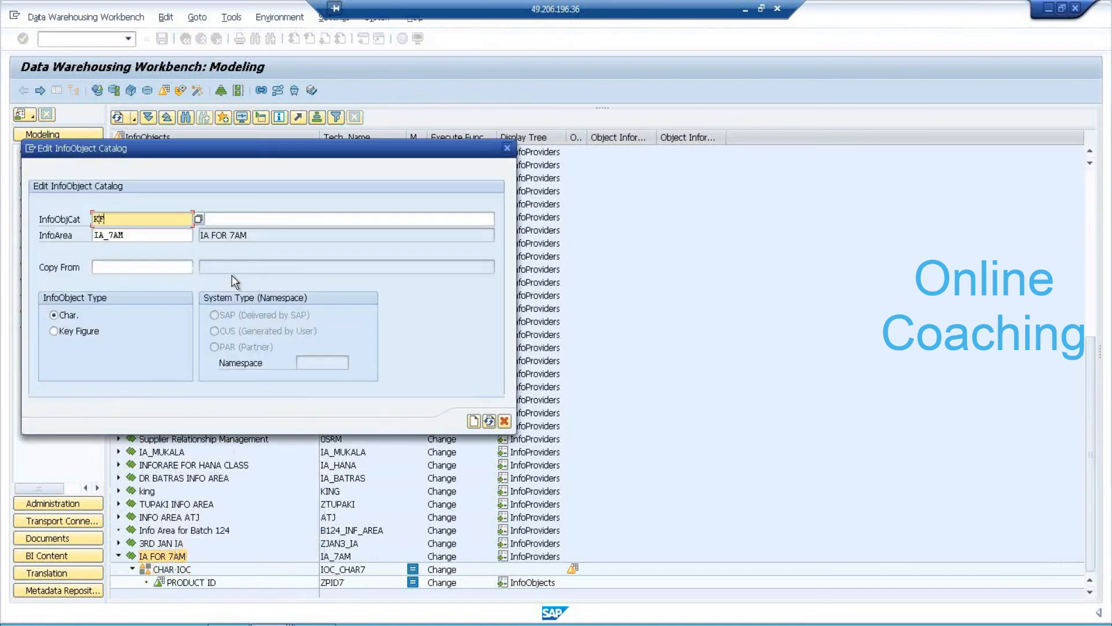
key(BackSpace)
text(IC)
text(C_KF)
text(7)
key(Tab)
text(KF C)
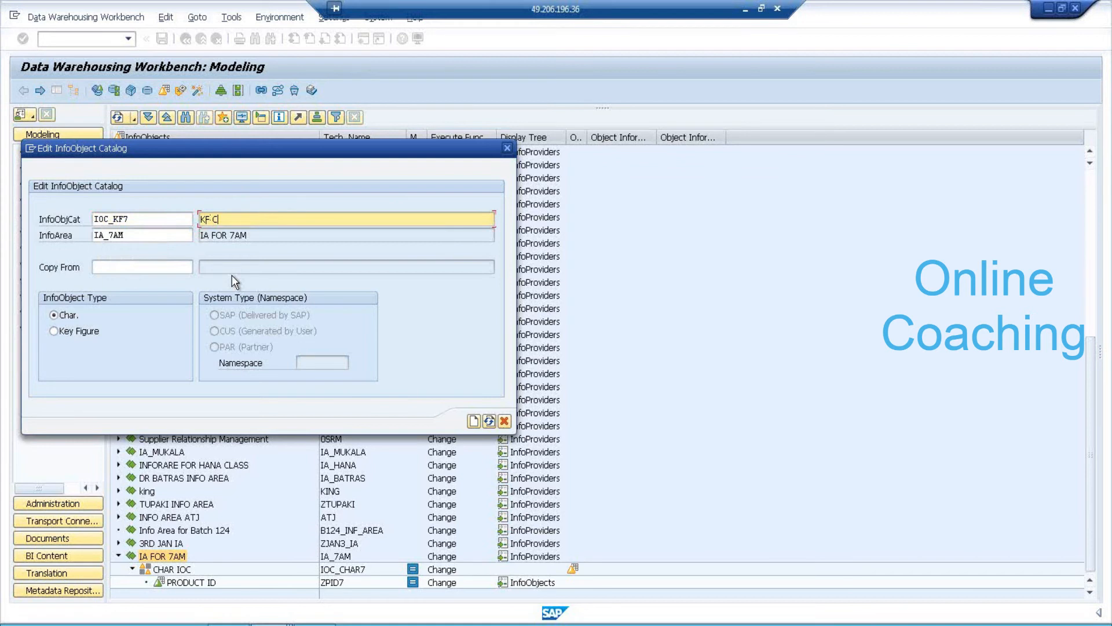
text(ATALOG FOR 7AM)
click(65, 334)
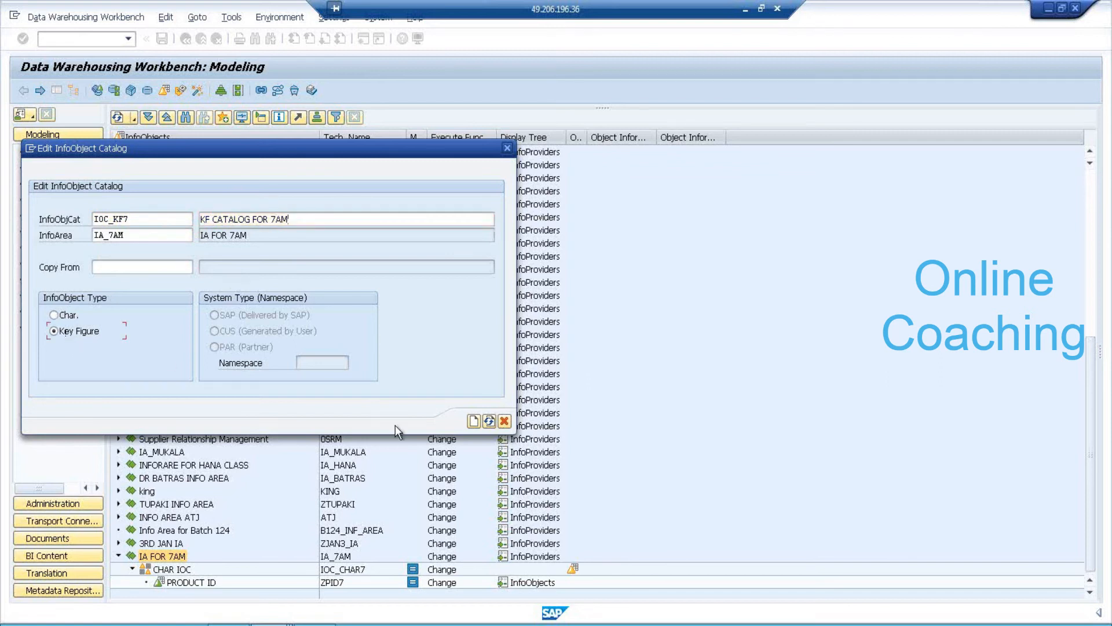
click(474, 422)
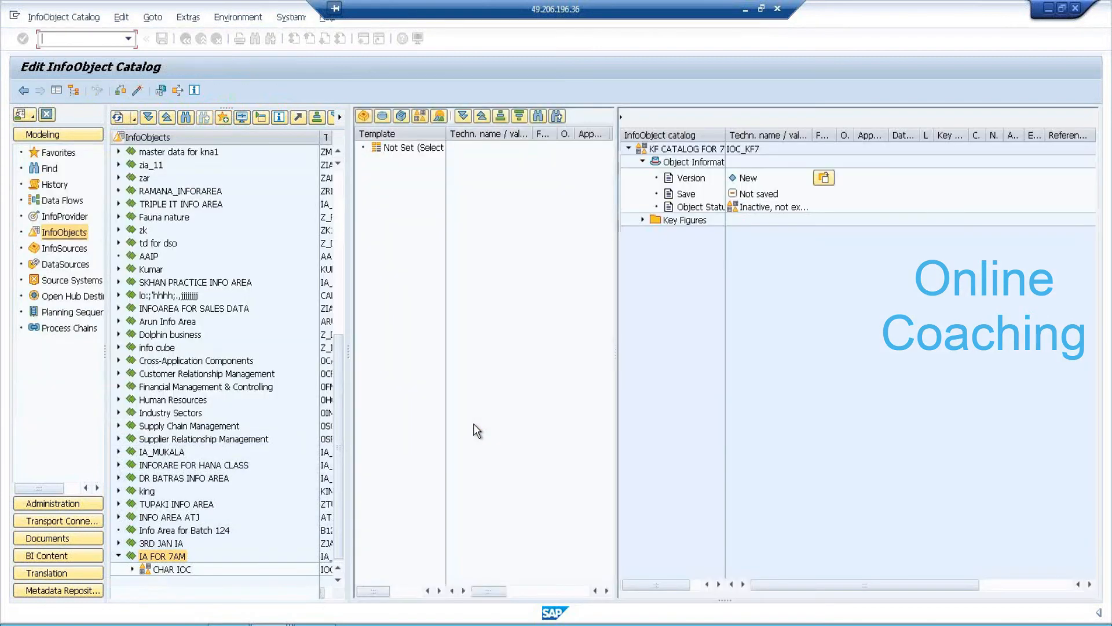
click(140, 92)
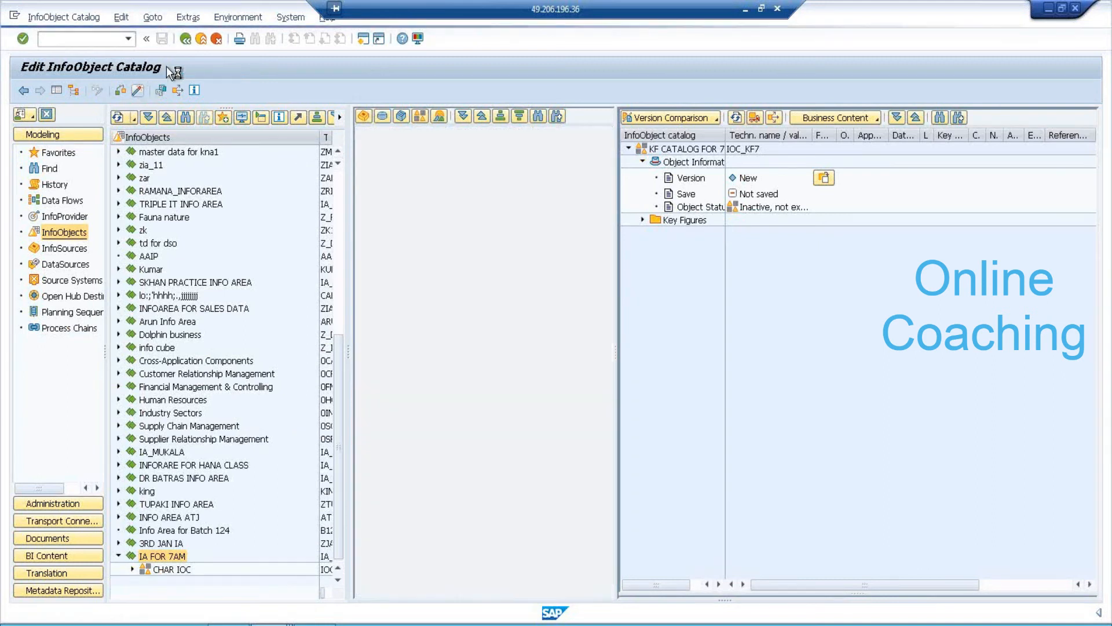
click(186, 39)
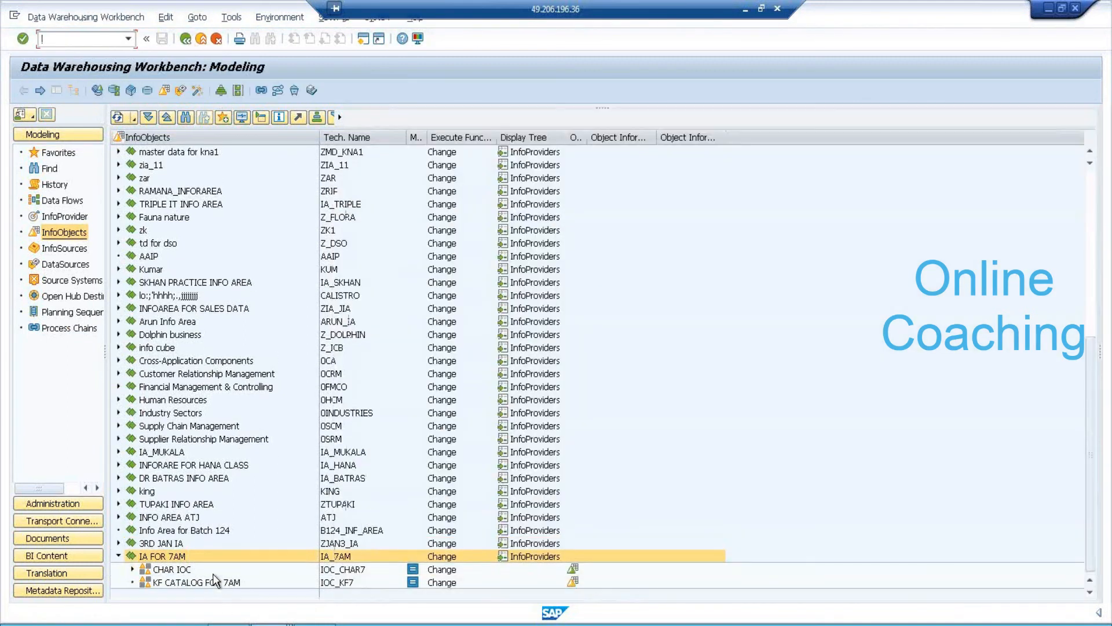
Create key figure ZQTY7, QUANTITY, in KF CATALOG FOR 7AM.
click(214, 582)
right_click(214, 580)
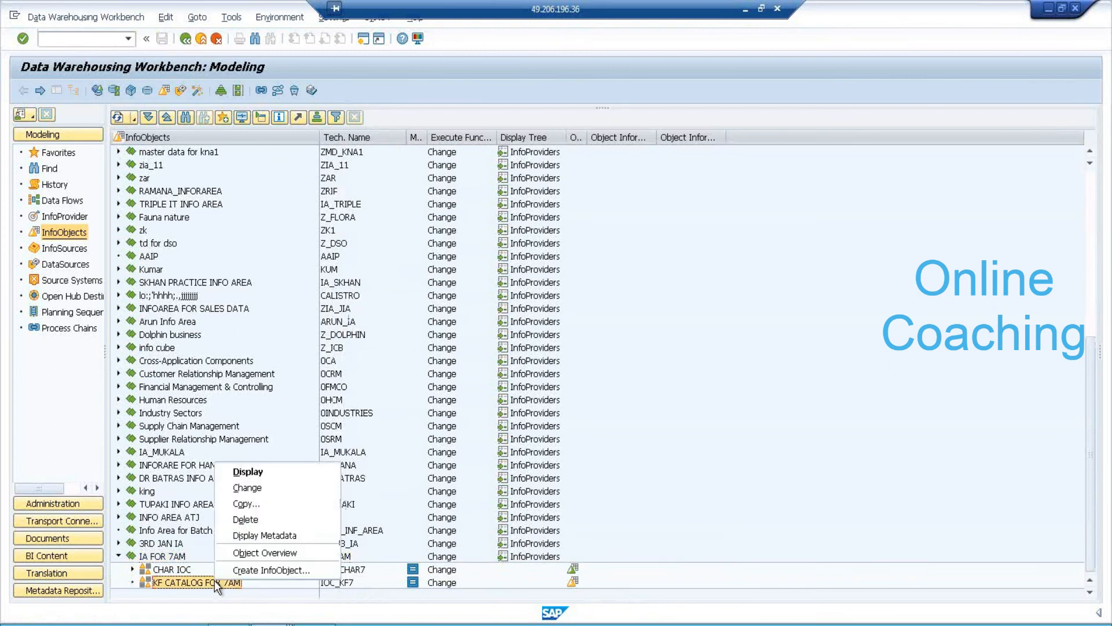
click(260, 569)
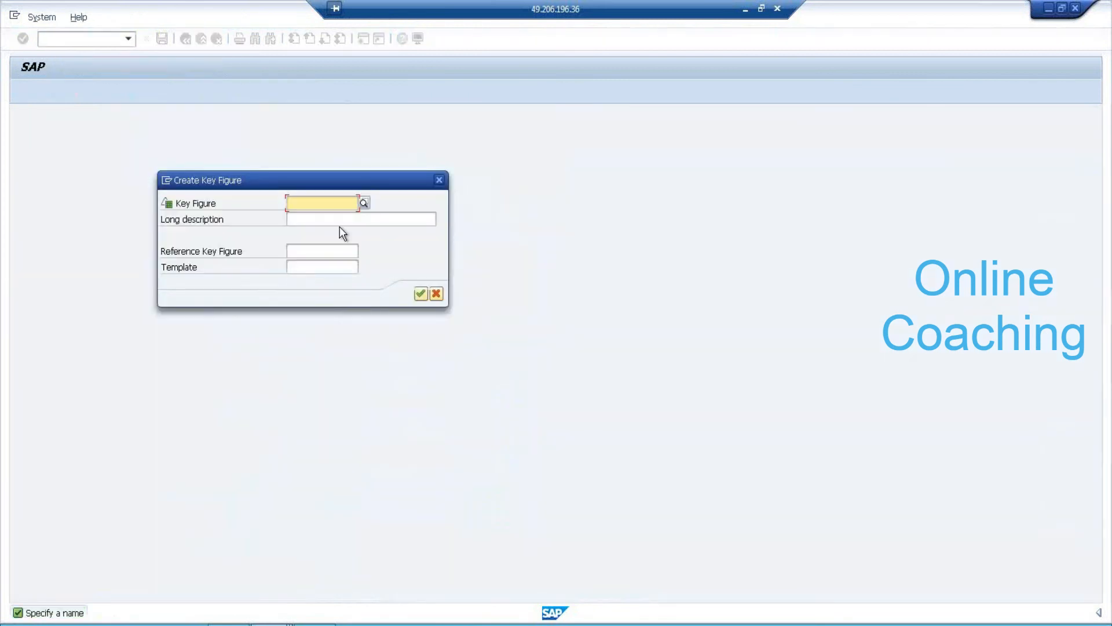
text(Z)
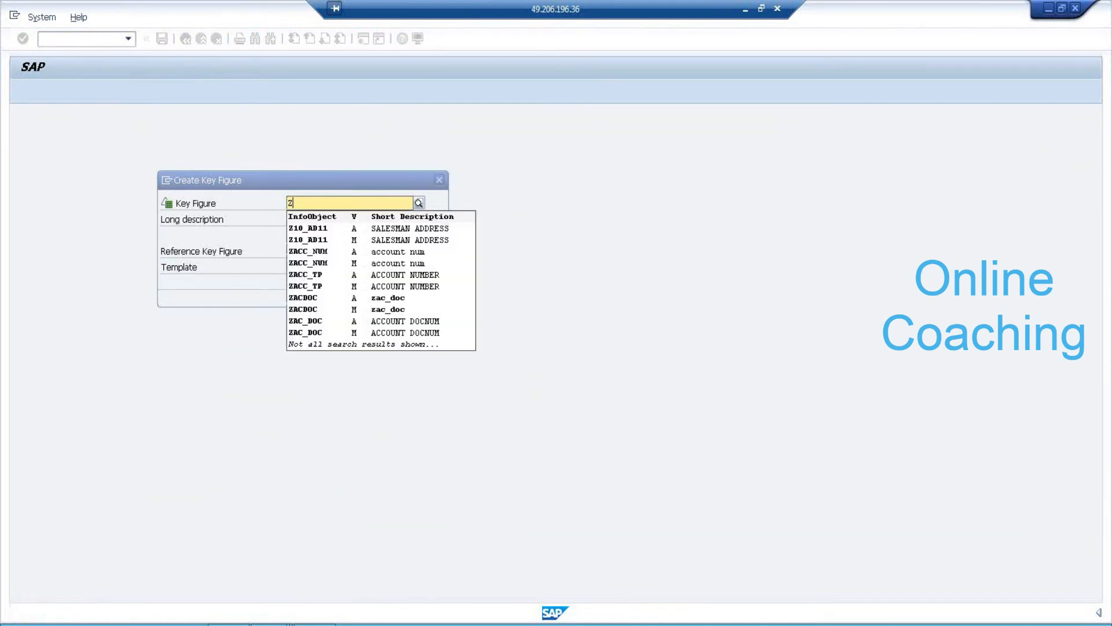
text(QTY7)
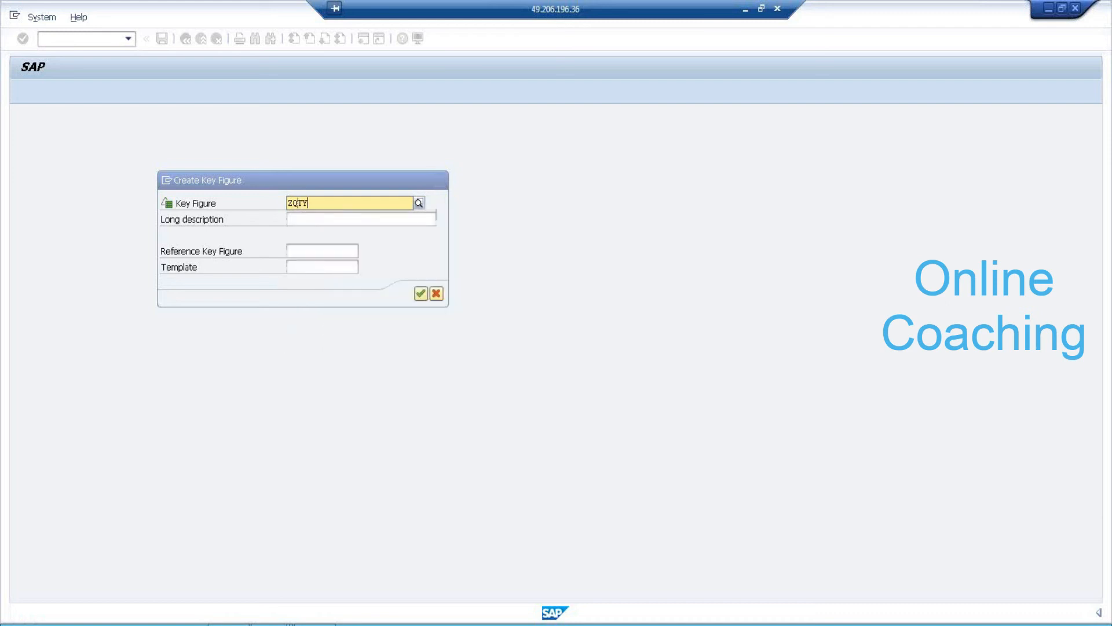
key(Tab)
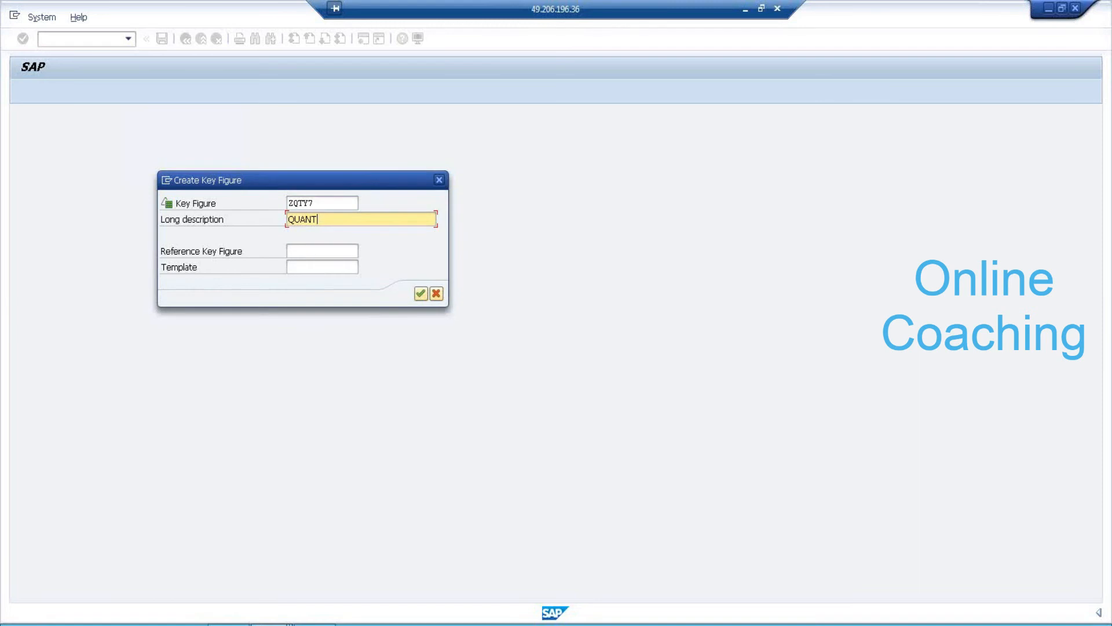
key(Return)
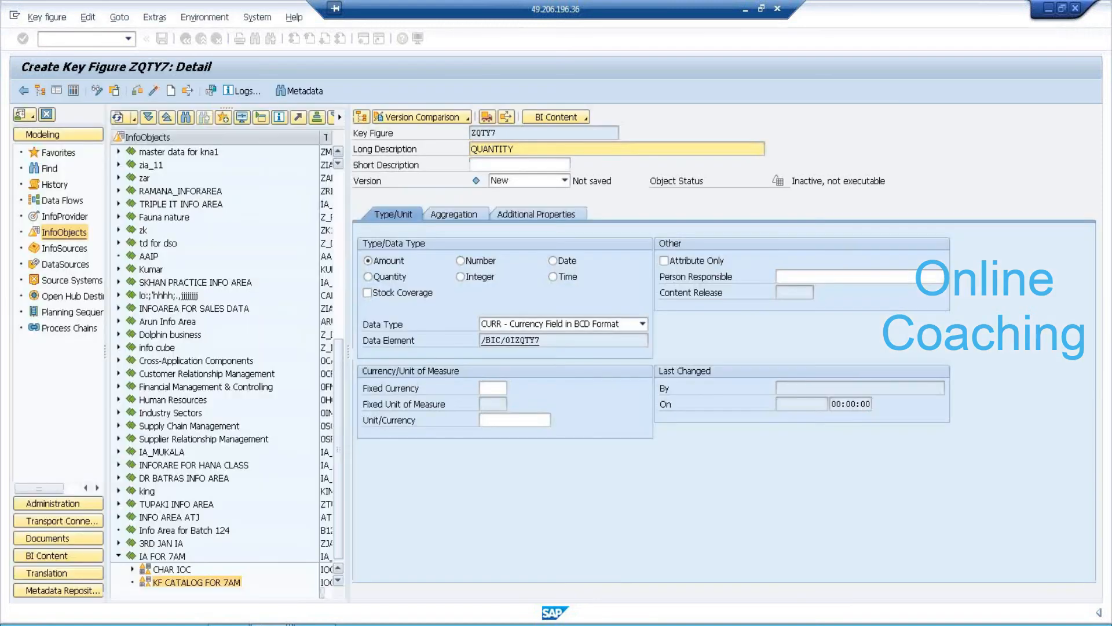
Make ZQTY7 a Quantity with unit 0UNIT and activate it.
click(396, 278)
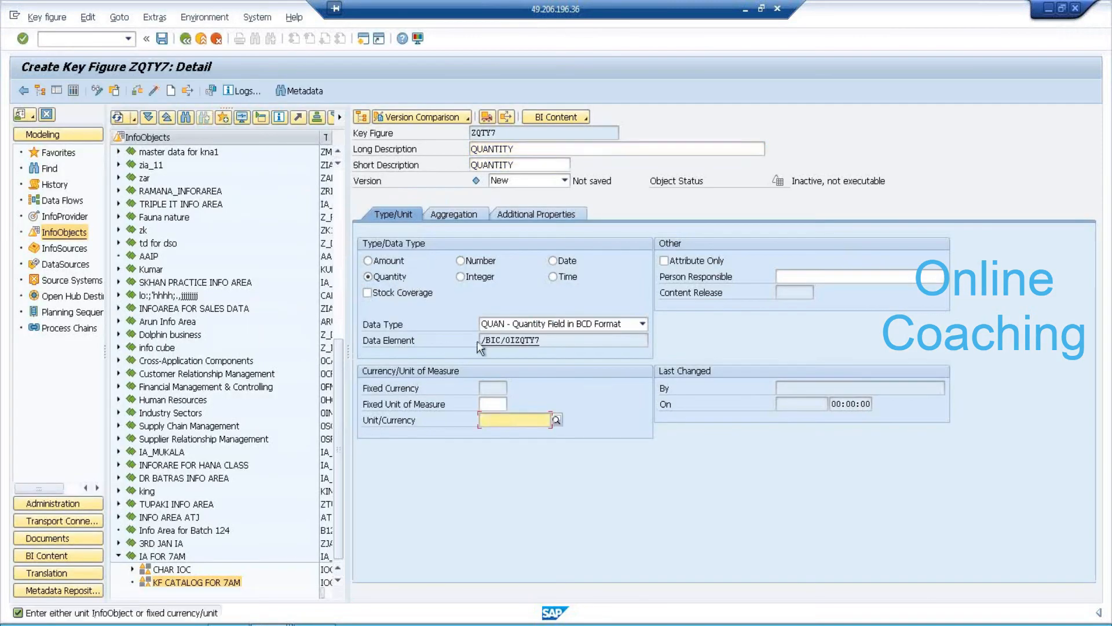
text(0UNIT)
key(Return)
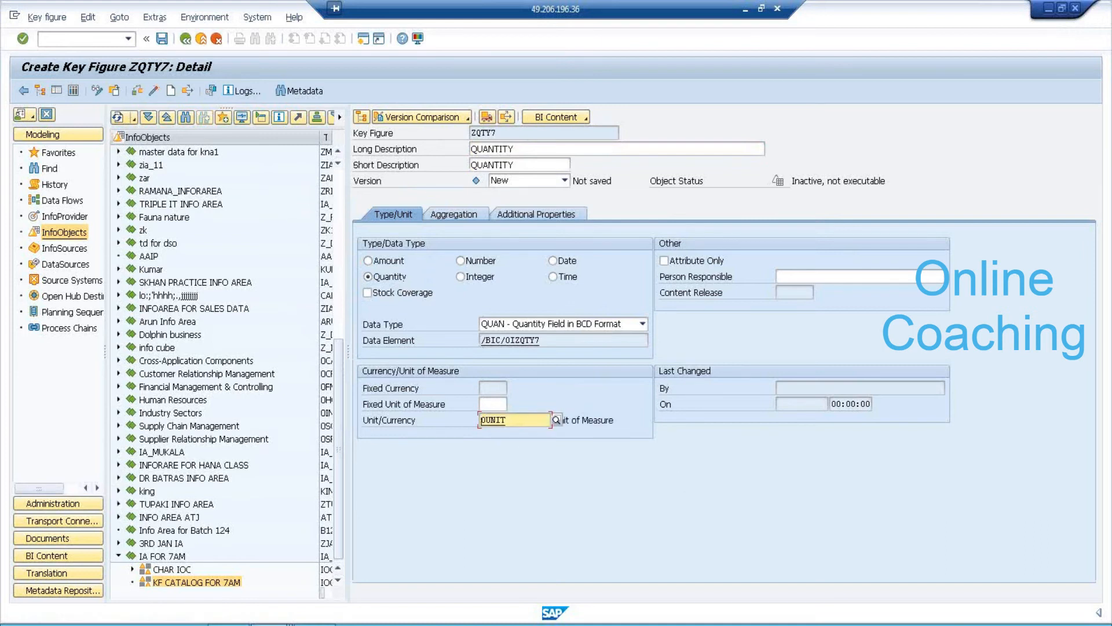
click(155, 92)
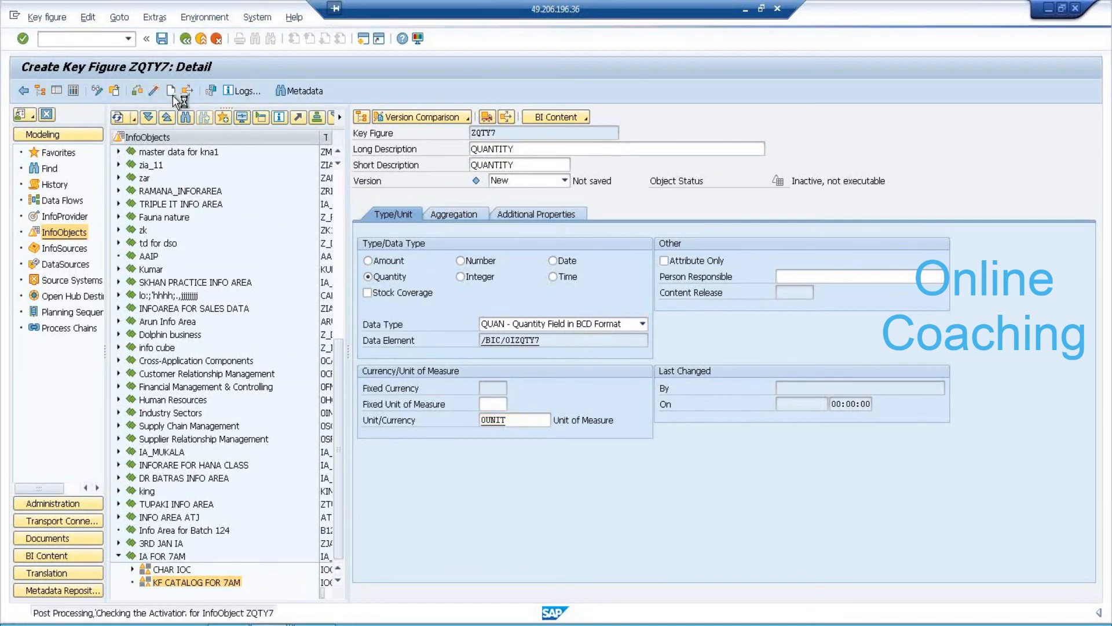
Create amount key figure ZSALES7 'SALES REVENUE' with currency 0CURRENCY and activate it.
click(172, 95)
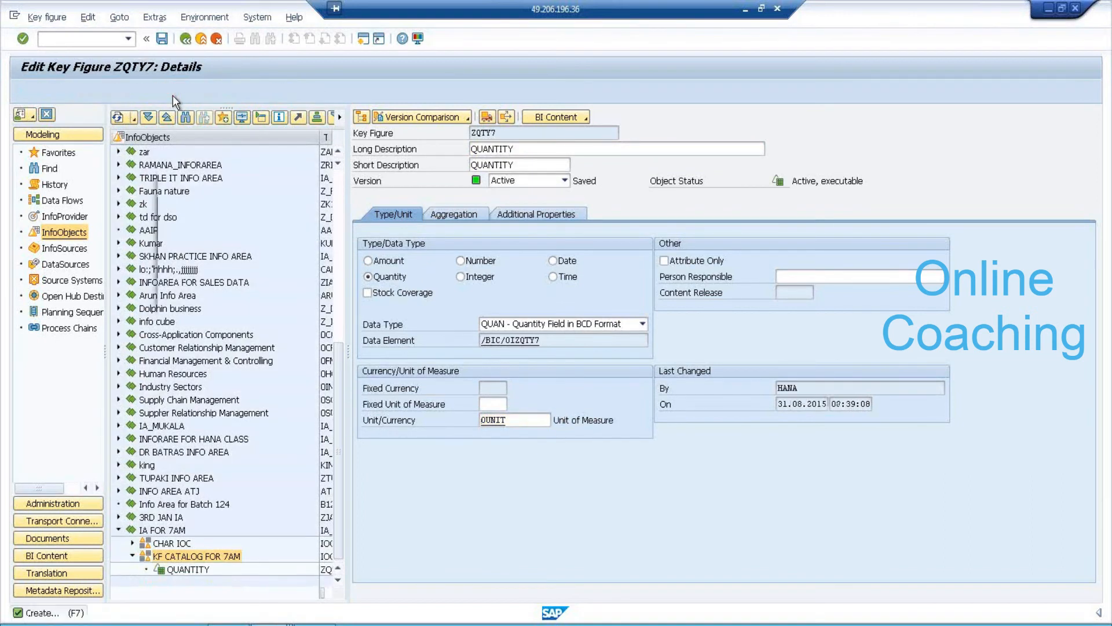
text(ZkALES7)
key(Tab)
text(SA)
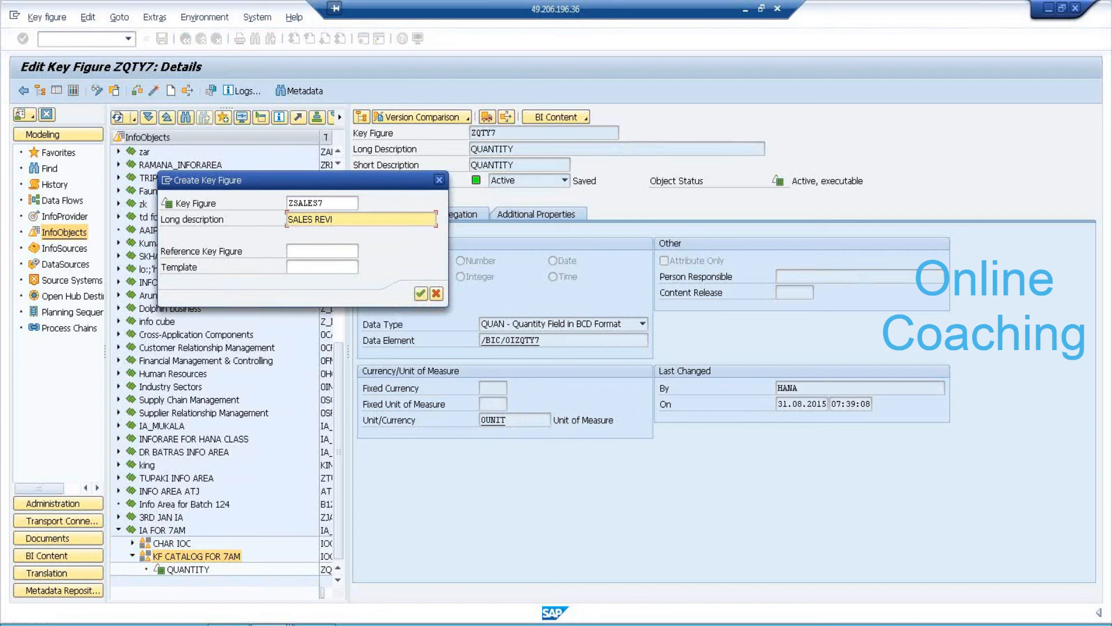
key(Return)
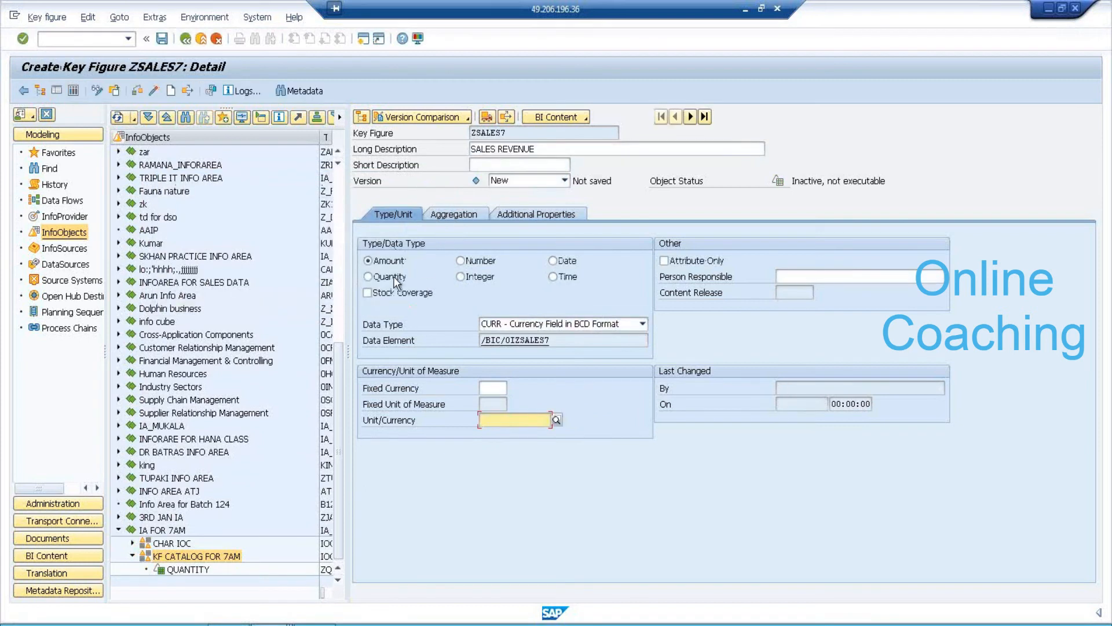
click(506, 419)
text(0CURRENCY)
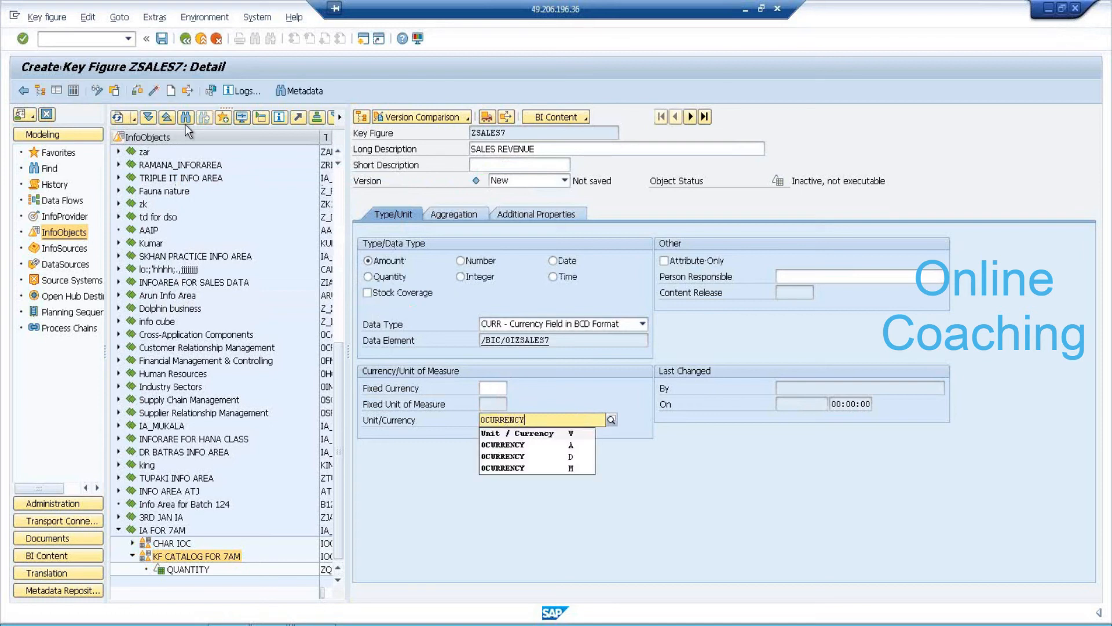
key(Return)
click(154, 90)
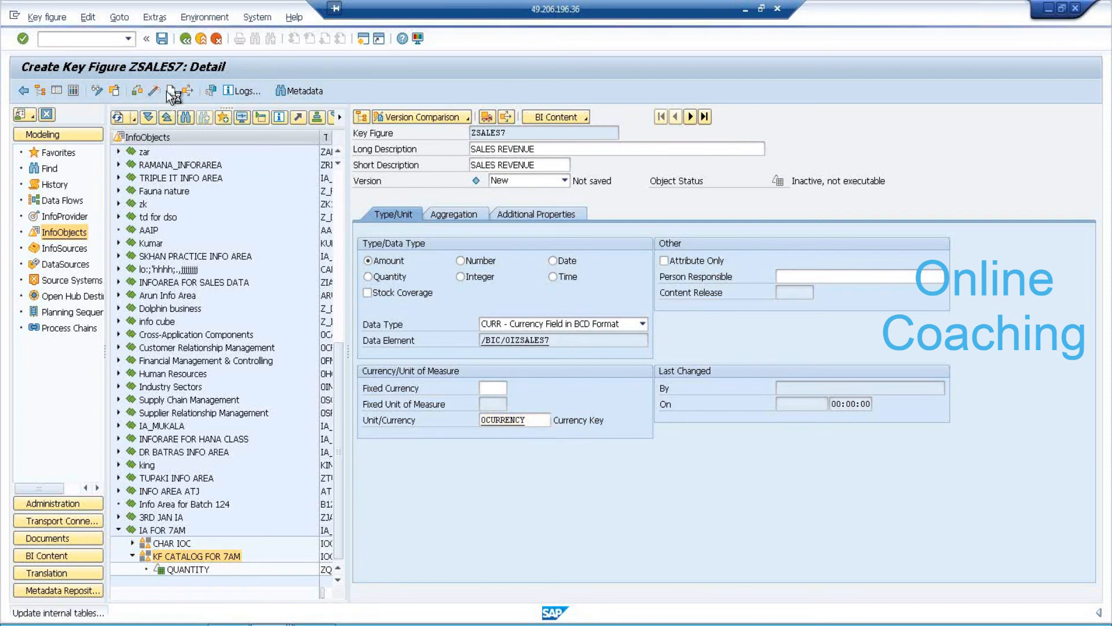
Create and activate amount key figure ZPROFIT7 'SALES PROFIT' in 0CURRENCY, then go back to the tree.
click(172, 92)
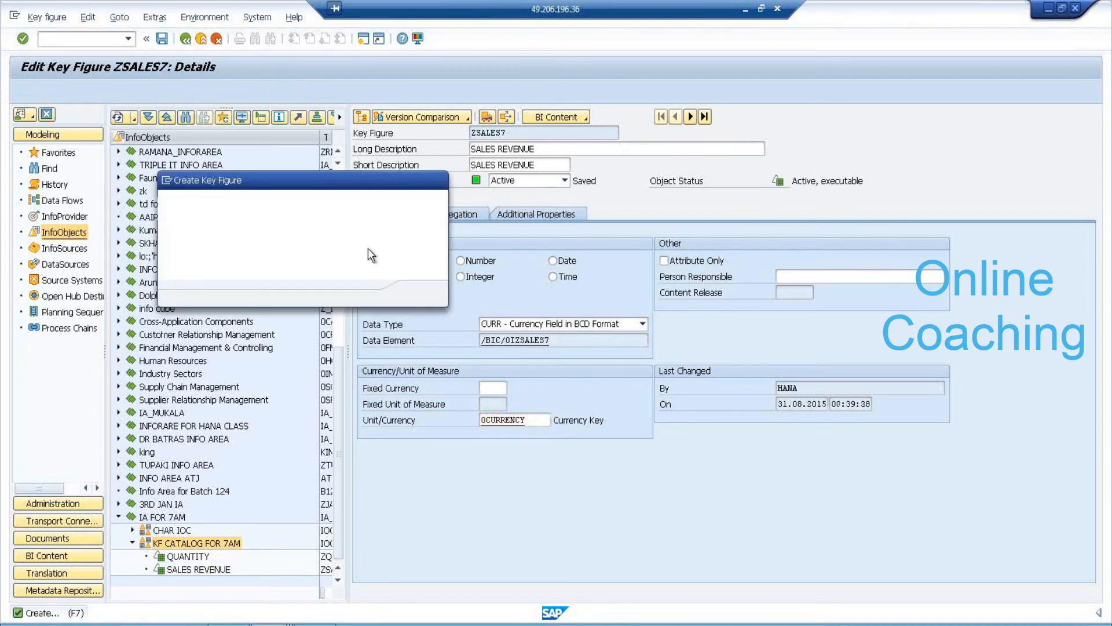
text(ZPROFIT7)
key(Tab)
text(SALES PROFIT)
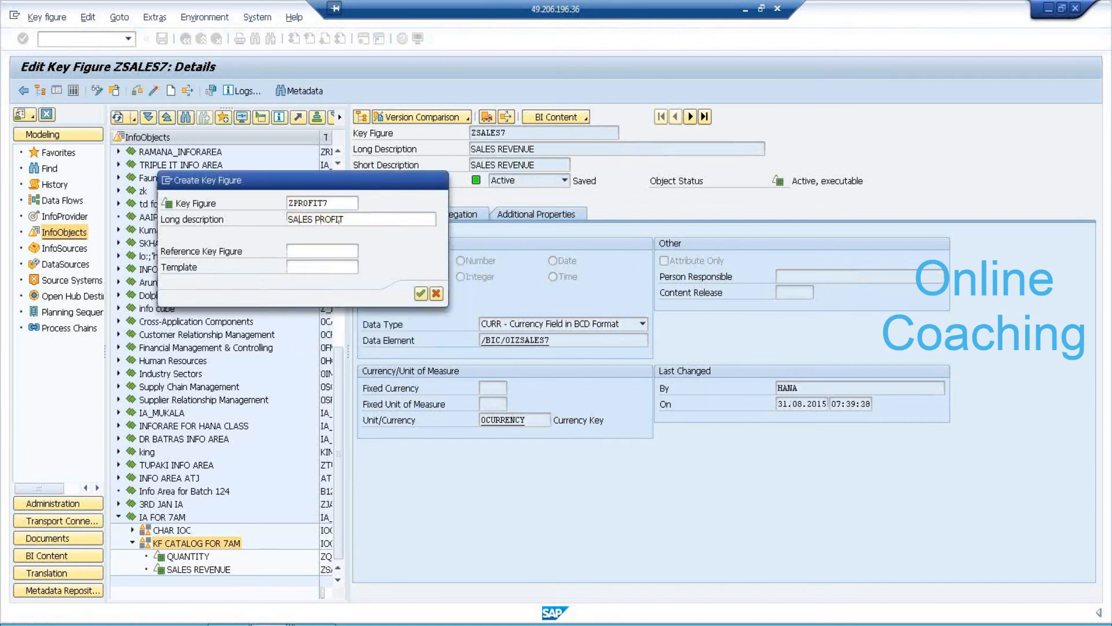
key(Return)
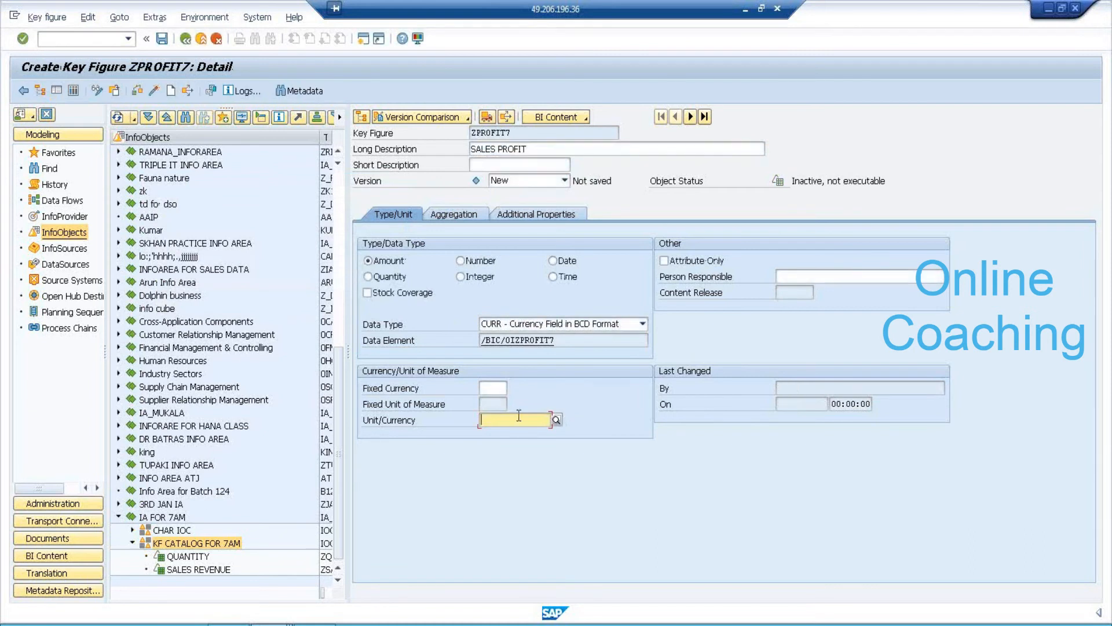
text(0CURRENCY)
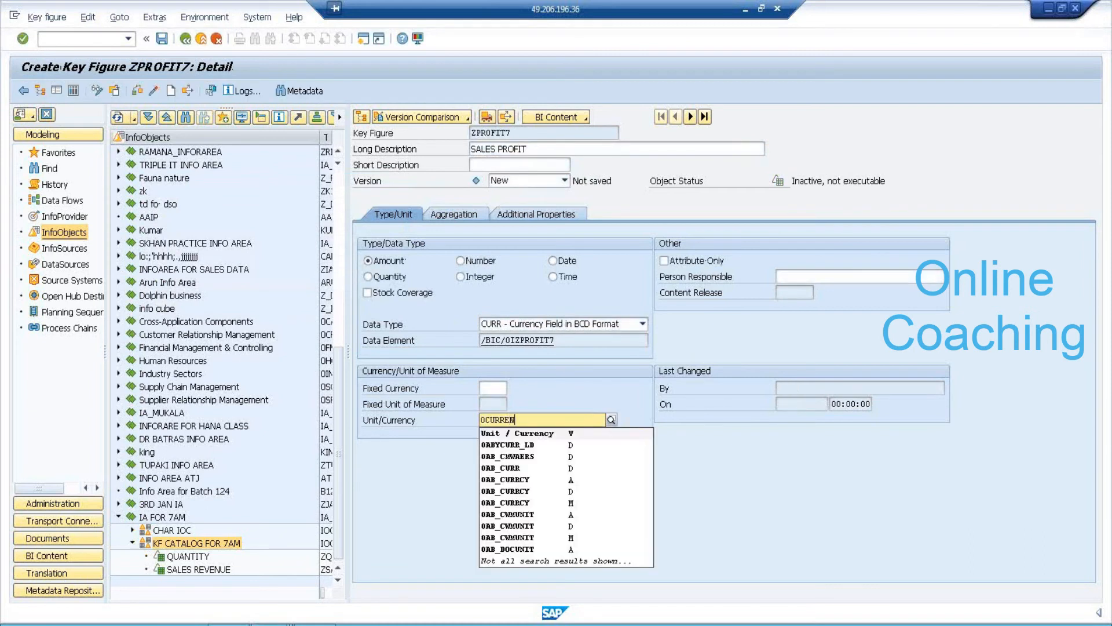
key(Return)
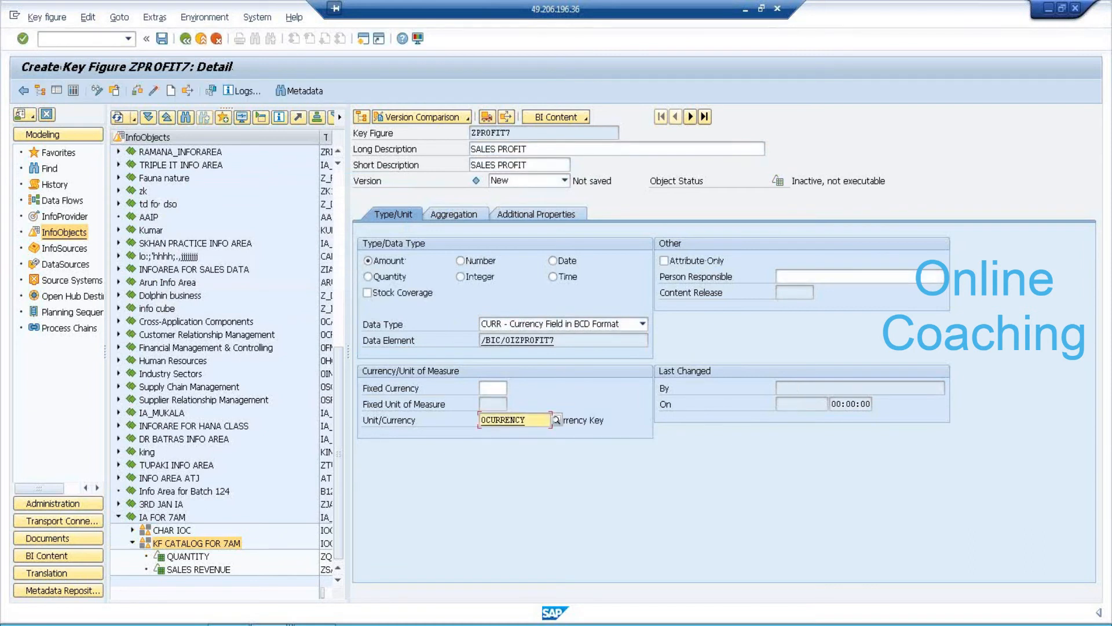
click(158, 89)
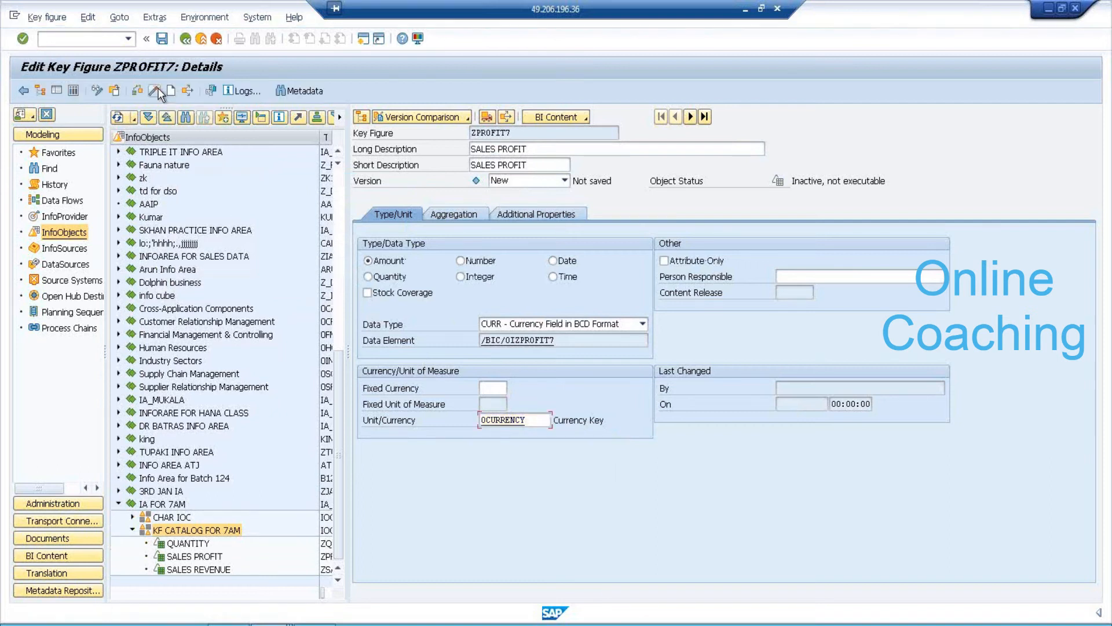
click(185, 44)
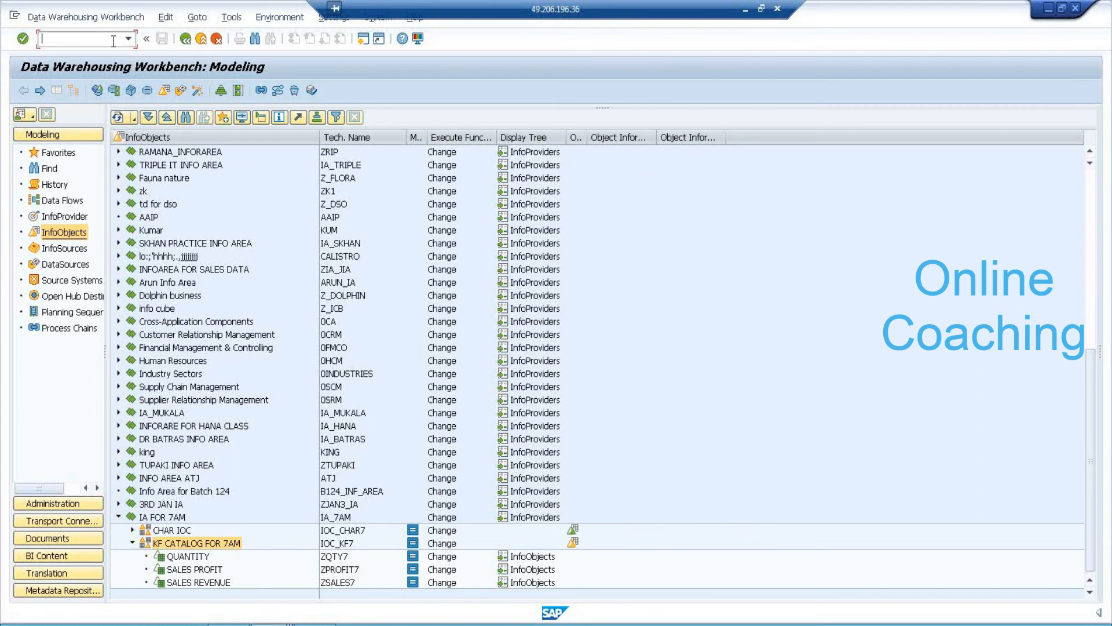
In RSDS, enter DataSource ZDS_TD7AM with source system ECW_00_800.
text(SDS)
key(Return)
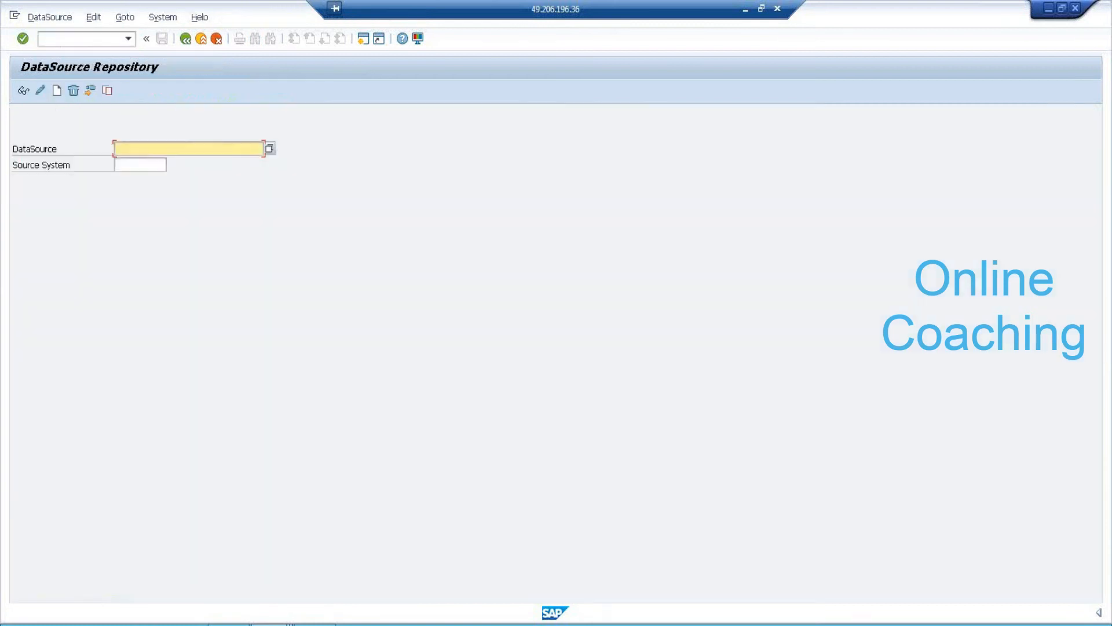
click(201, 148)
text(ZDS_TD7AM)
click(144, 165)
text(E)
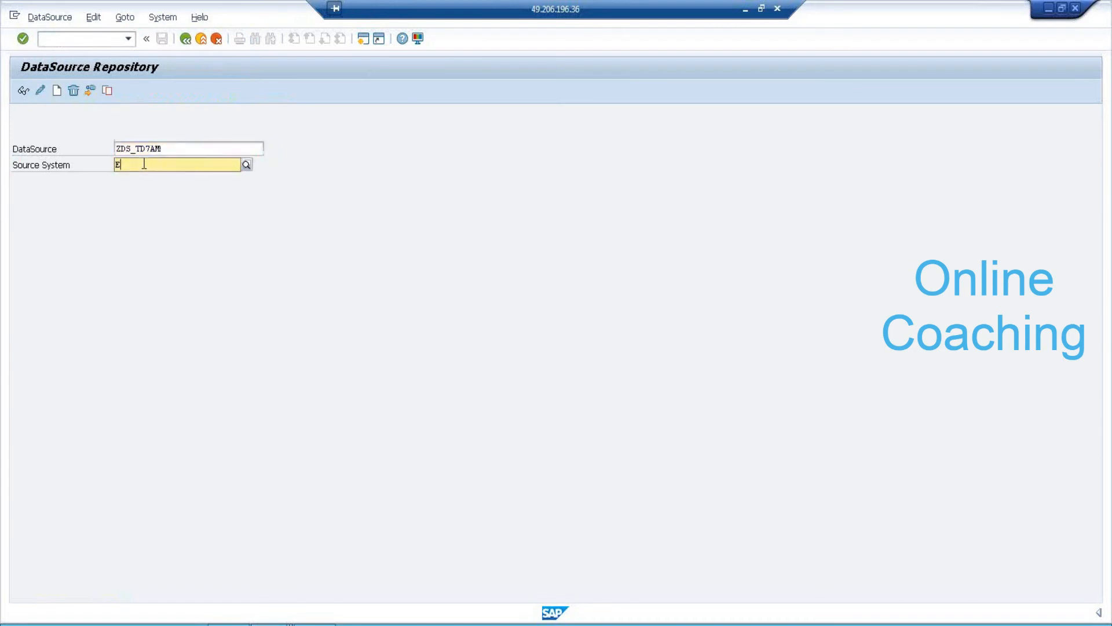
key(F4)
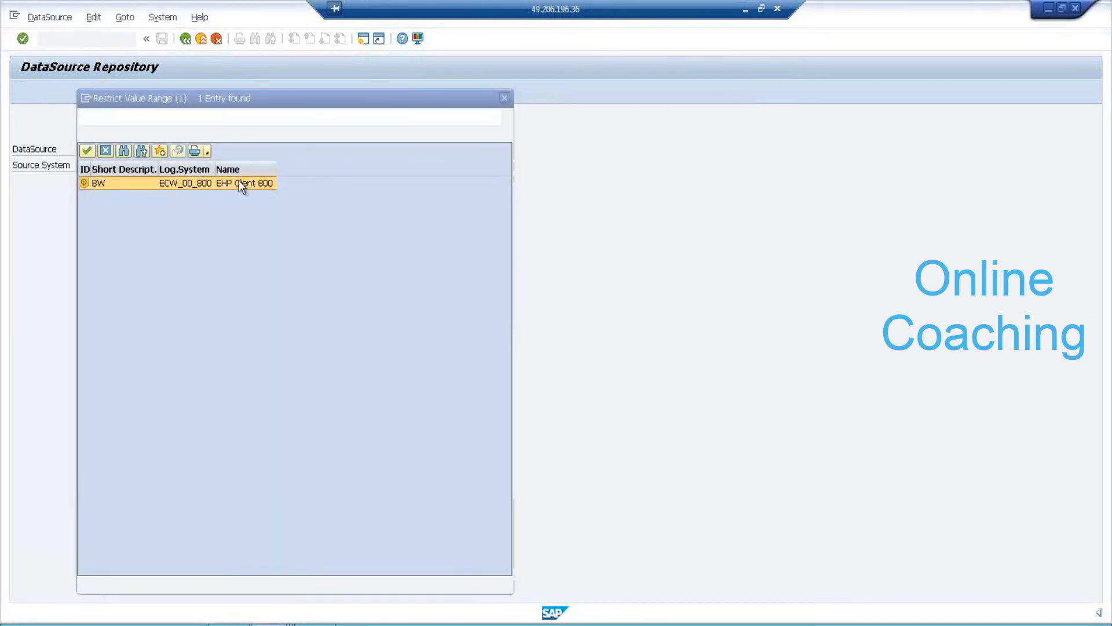
double_click(238, 182)
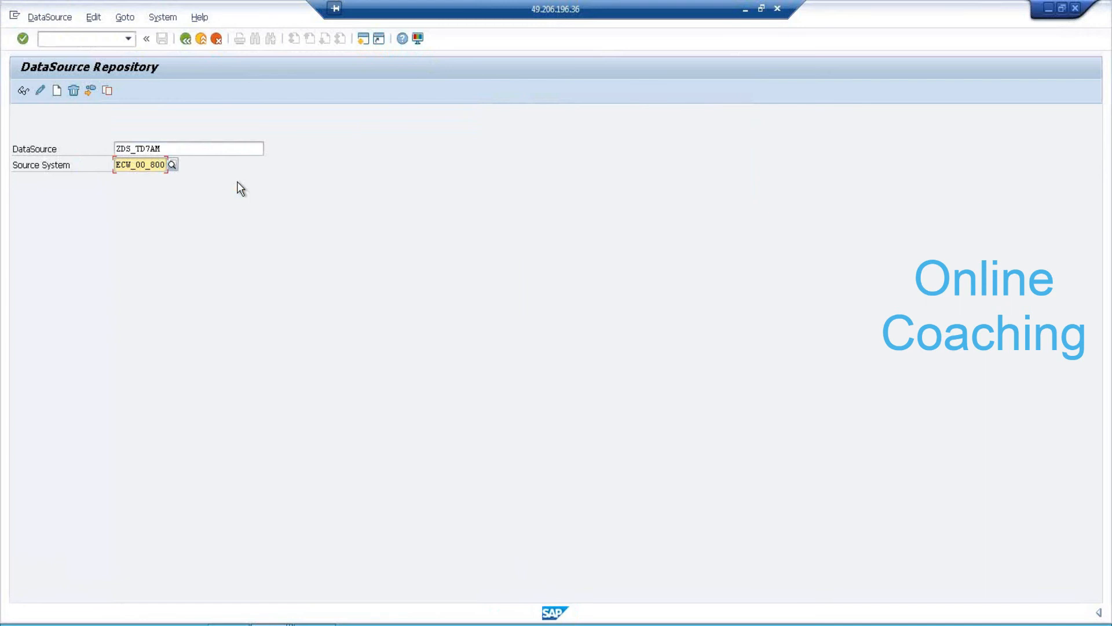
Replicate ZDS_TD7AM, confirming the settings and its creation as a new DataSource.
click(53, 17)
click(94, 110)
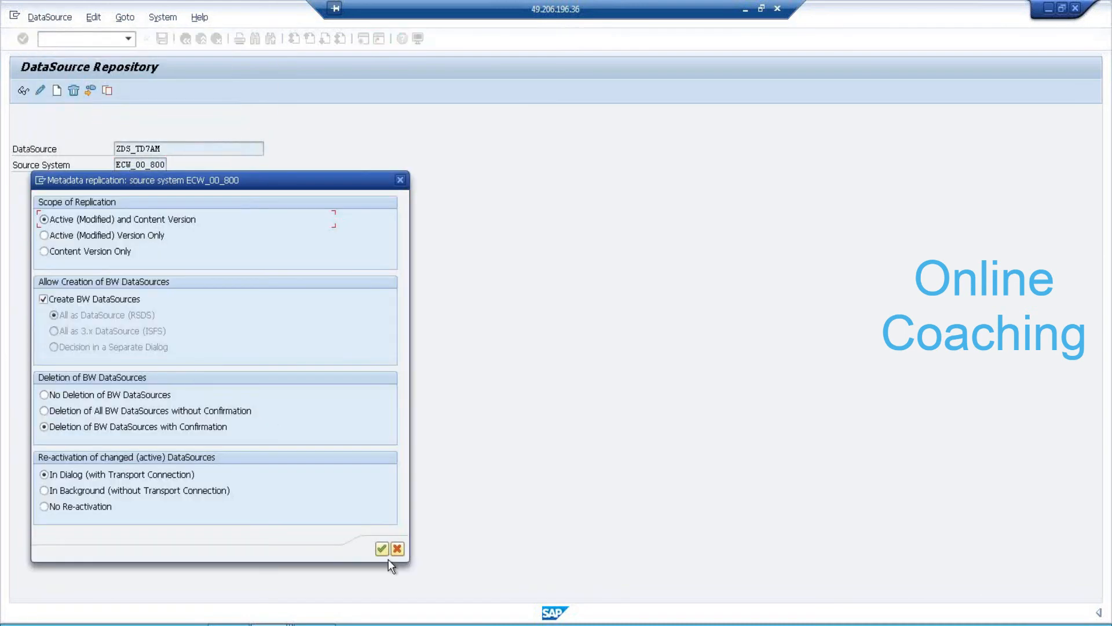
click(382, 548)
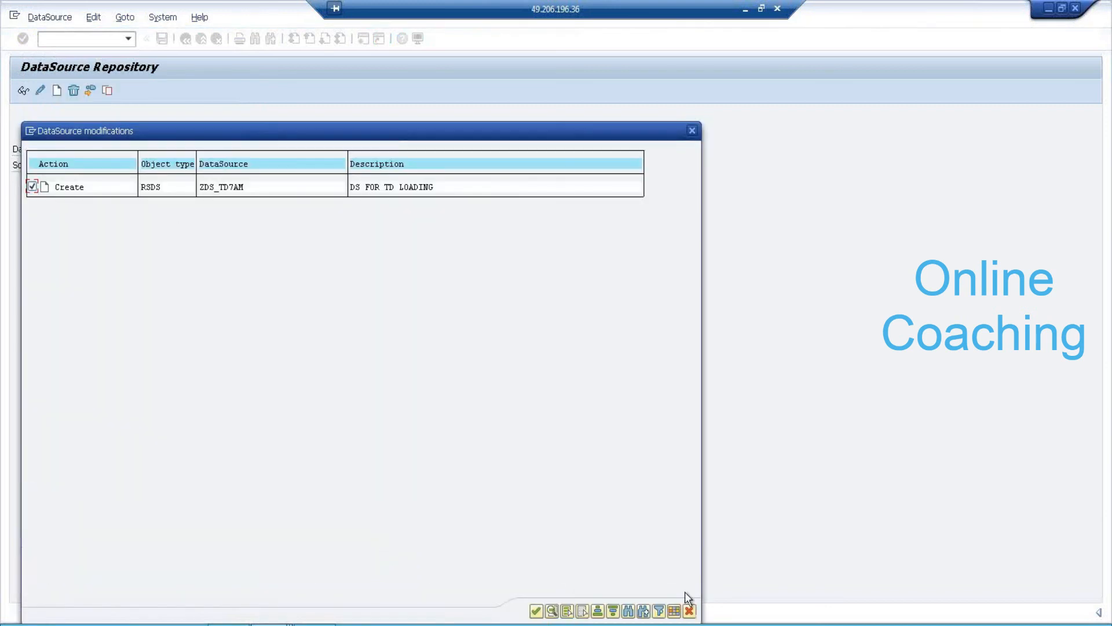
click(536, 611)
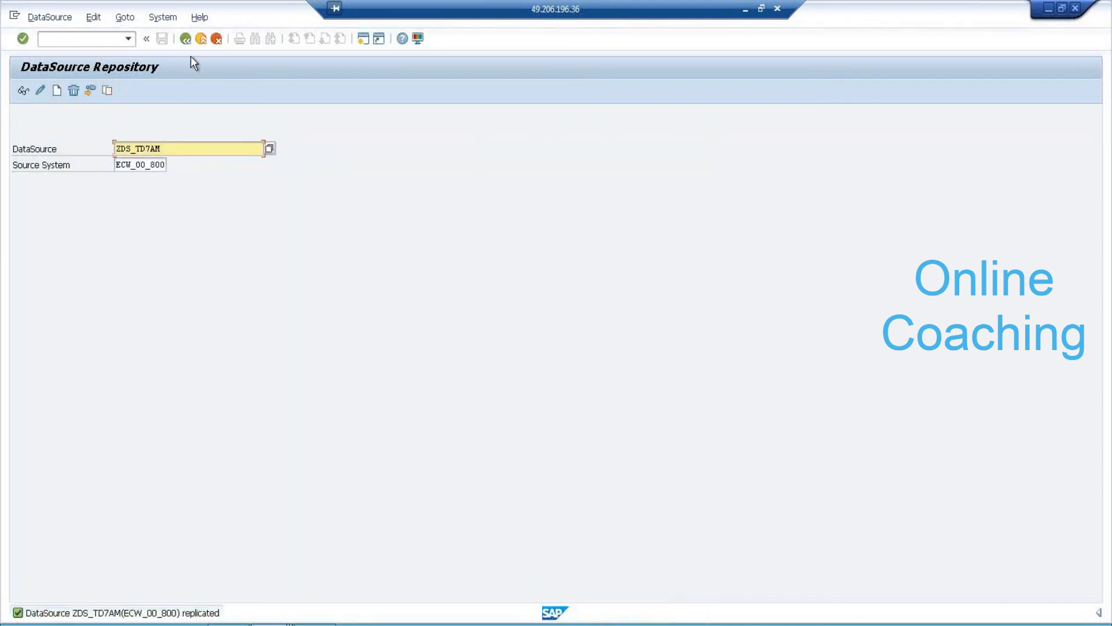
click(126, 39)
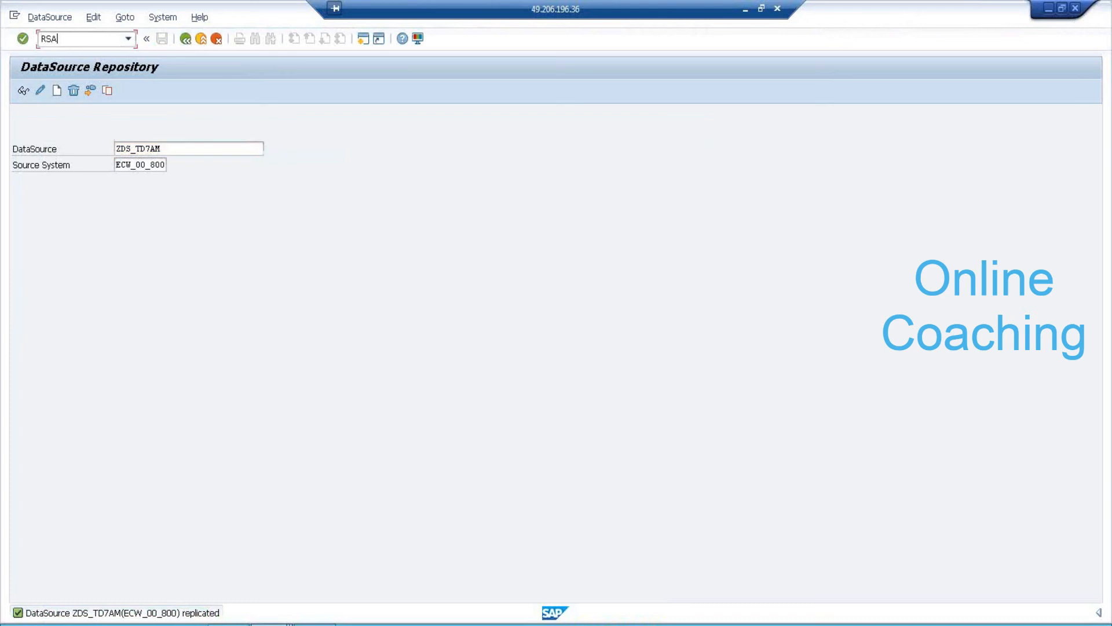
Open RSA1 and display the DataSource tree for source system EHP Client 800.
text(RSA)
key(BackSpace)
key(BackSpace)
key(BackSpace)
text(/)
key(Return)
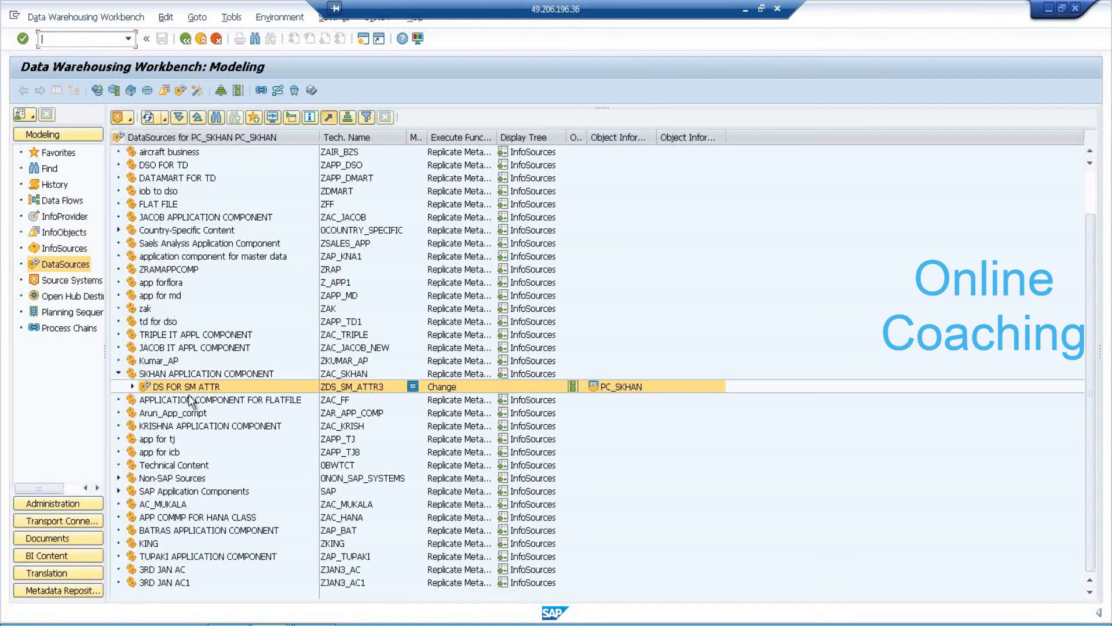
click(118, 373)
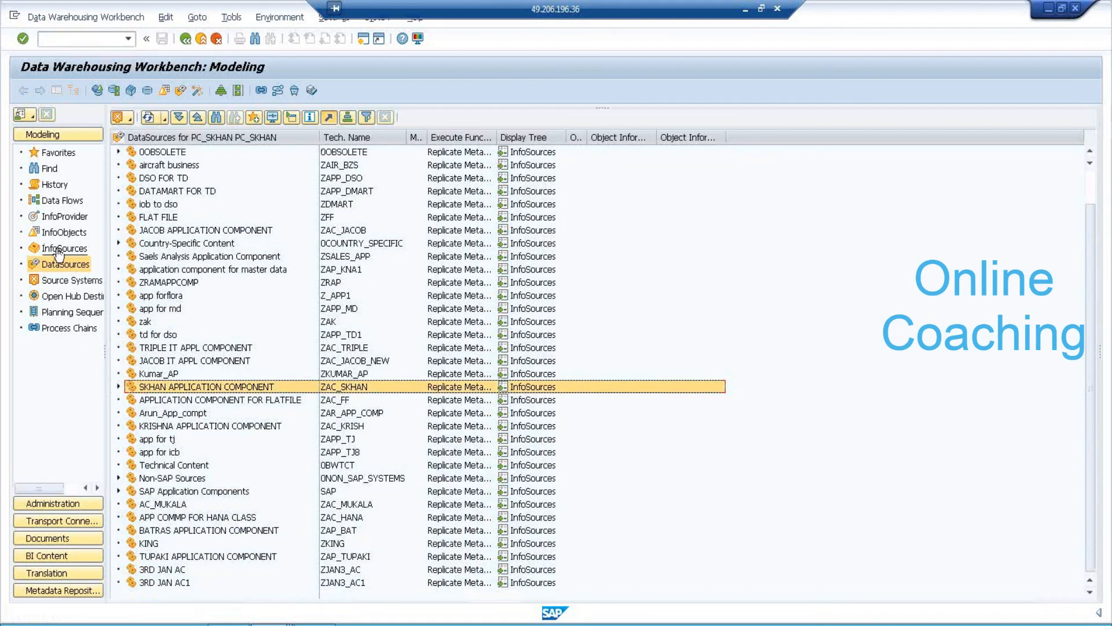
click(82, 281)
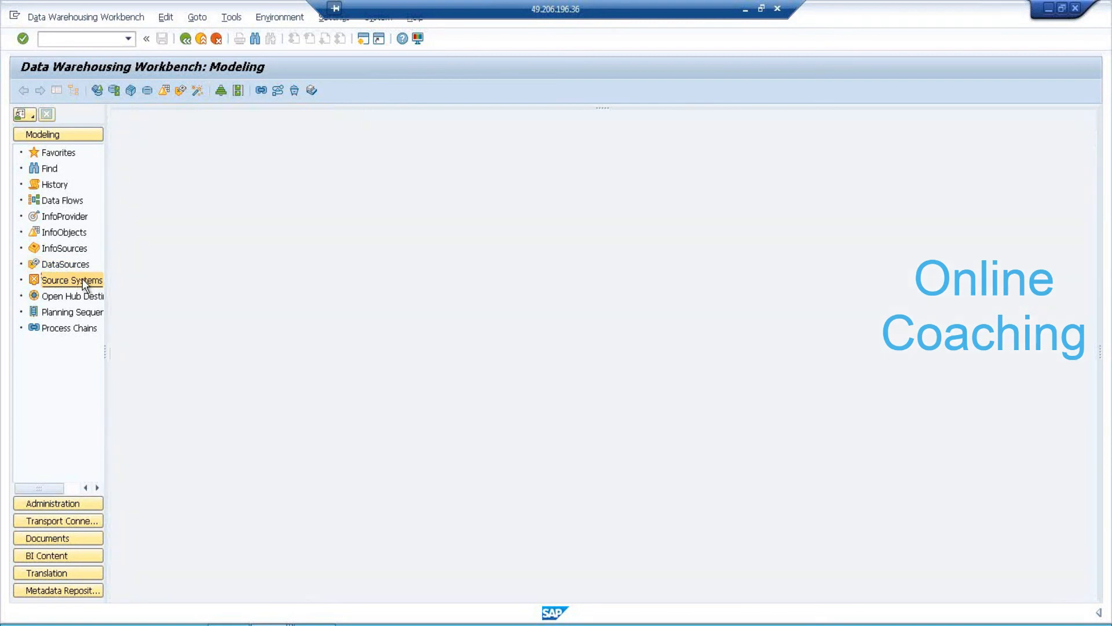
right_click(172, 168)
click(218, 245)
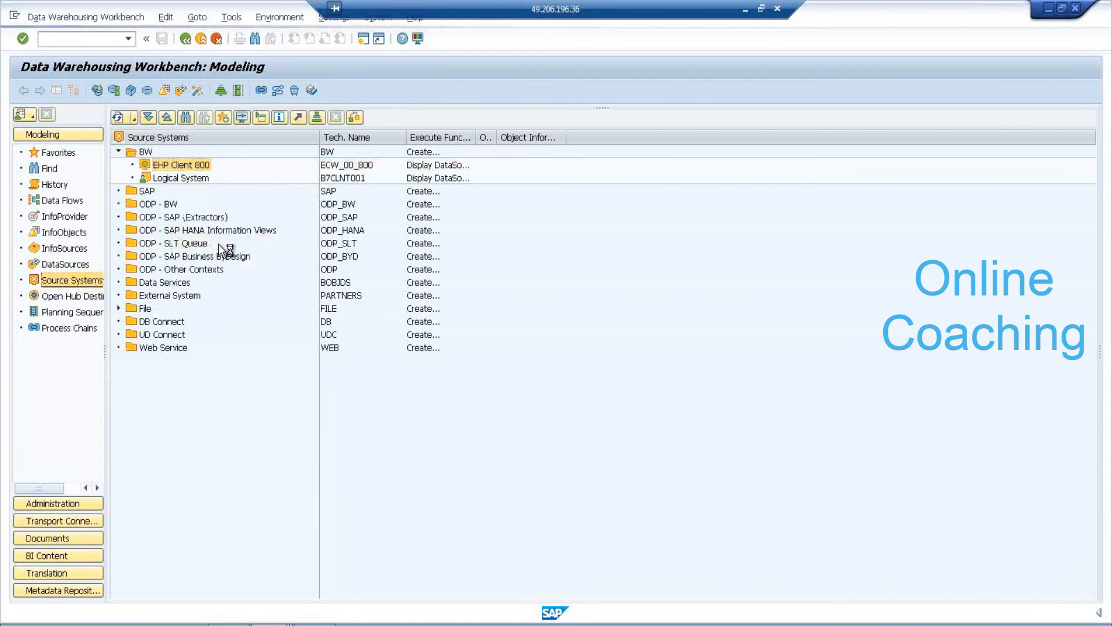
double_click(200, 166)
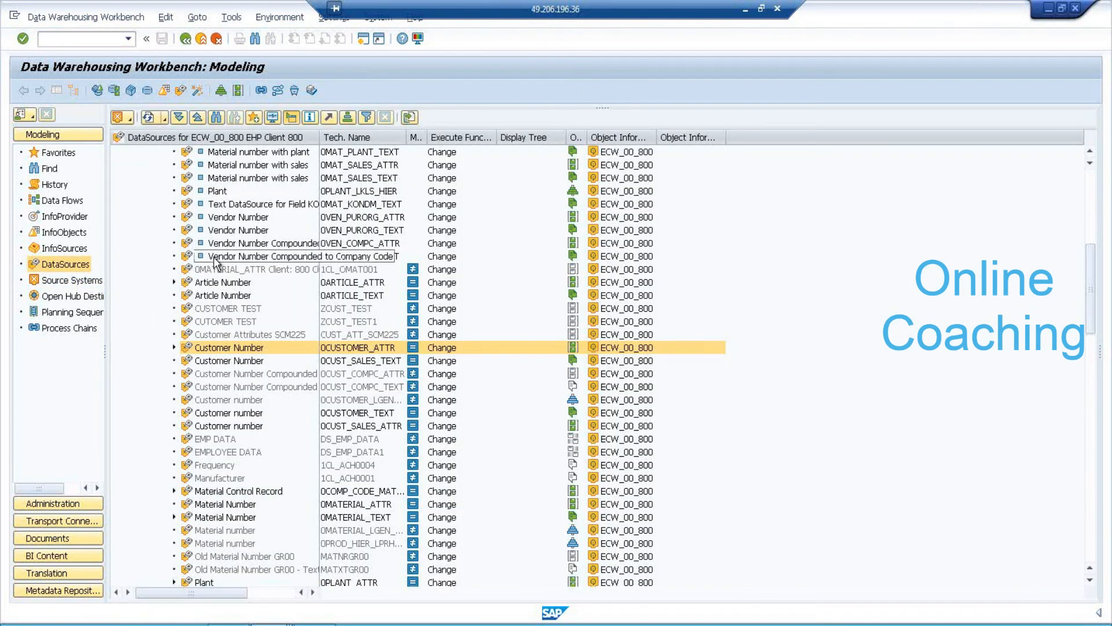
Expand Materials Management and select ZDS_TD7AM 'DS FOR TD LOADING'.
scroll(215, 262, up, 5)
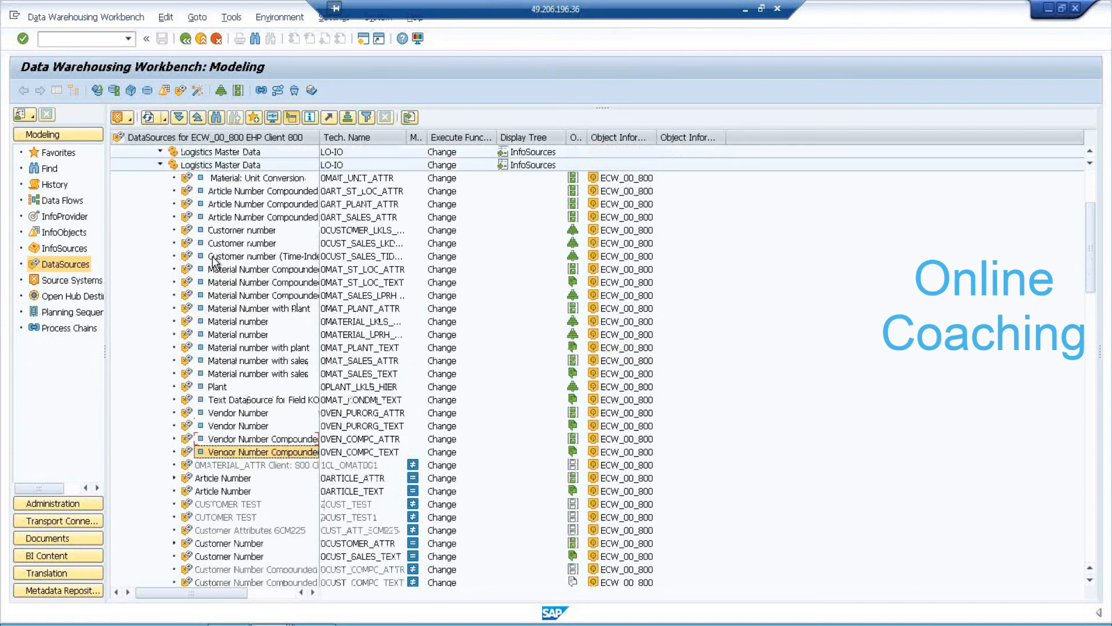
scroll(214, 262, up, 4)
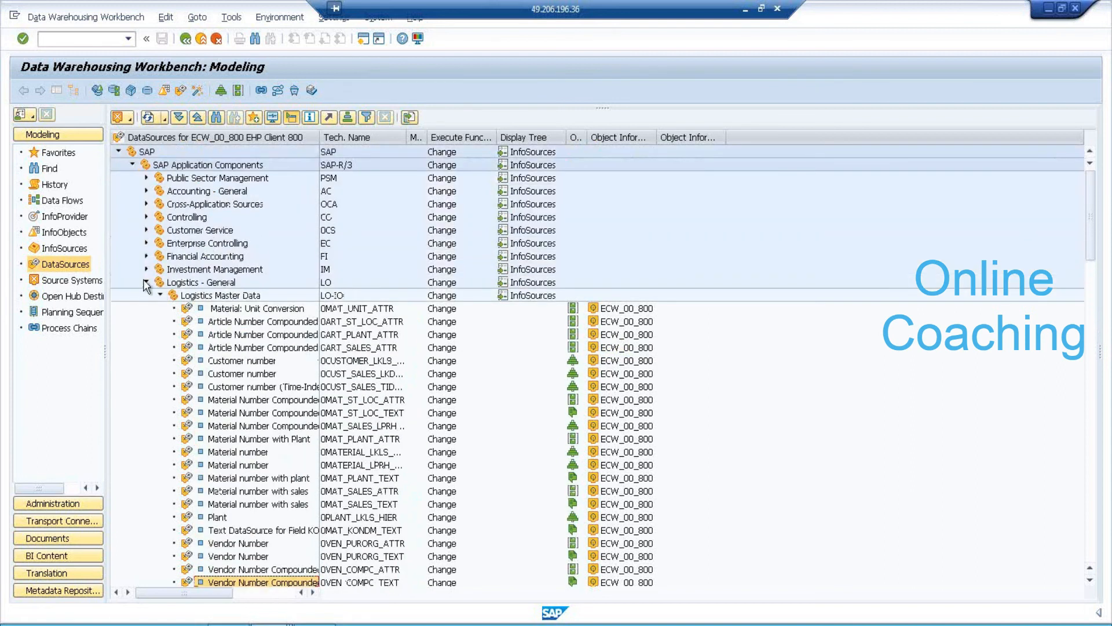
click(146, 283)
click(214, 295)
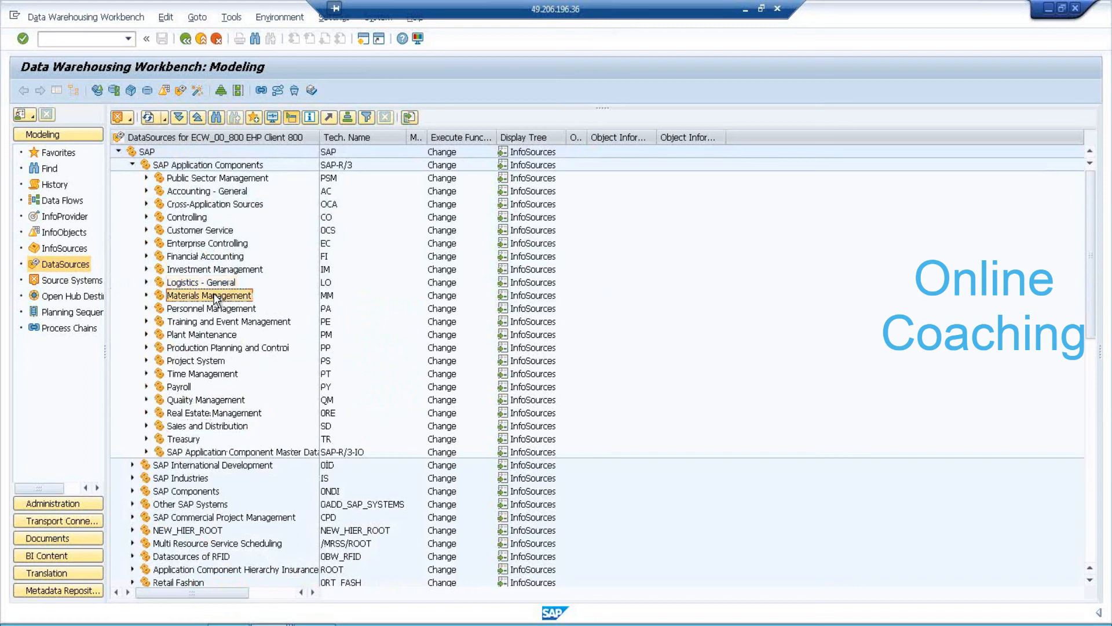
click(146, 296)
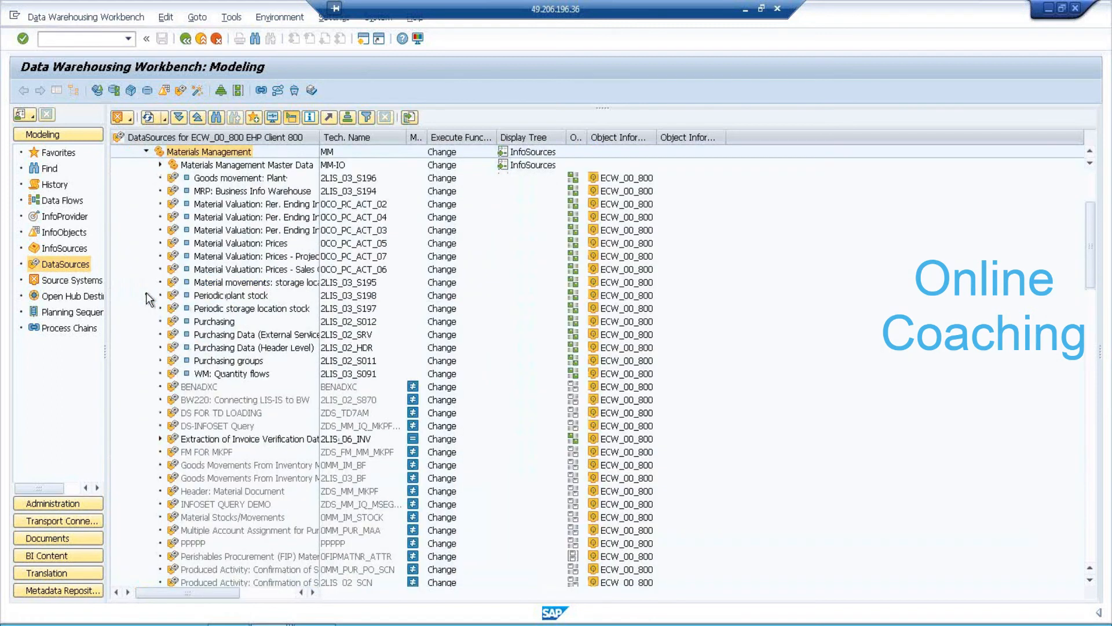
scroll(252, 379, down, 8)
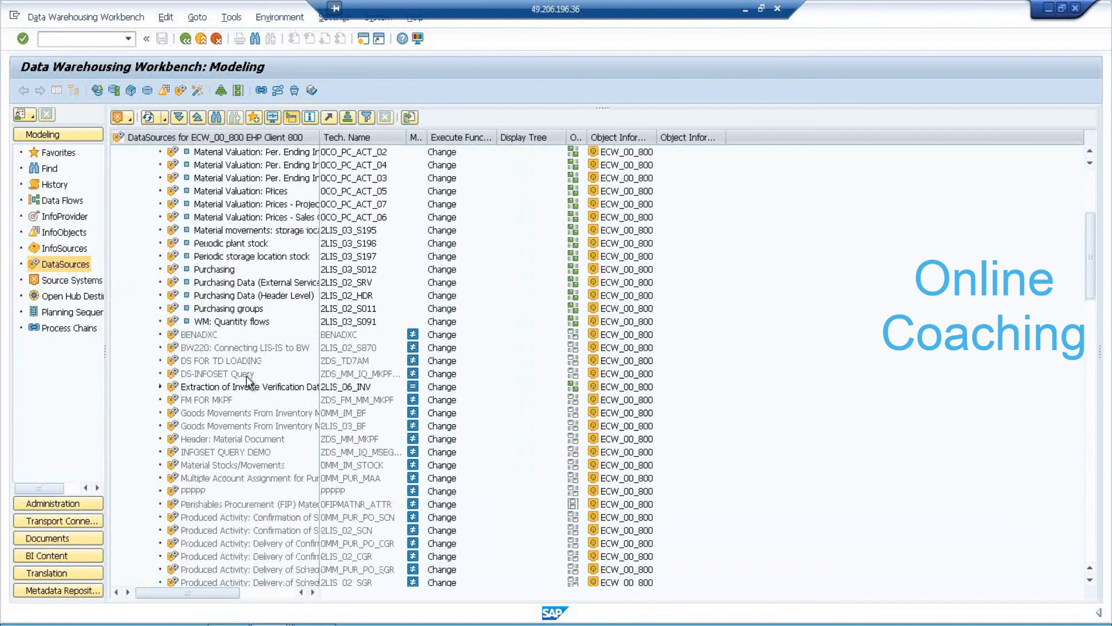
scroll(246, 376, down, 5)
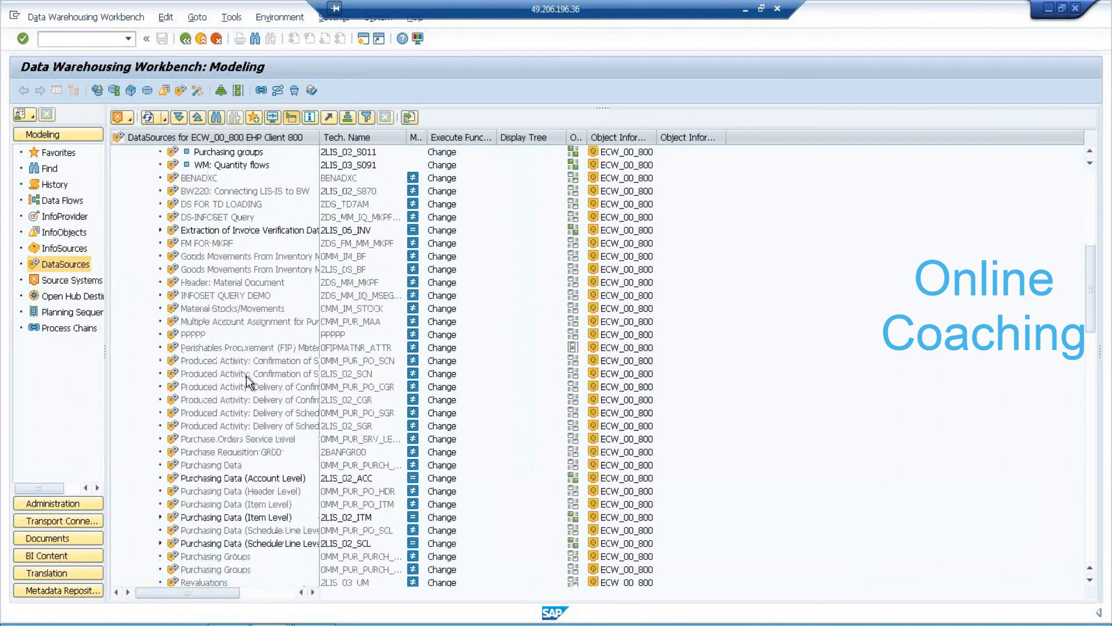
scroll(247, 378, down, 4)
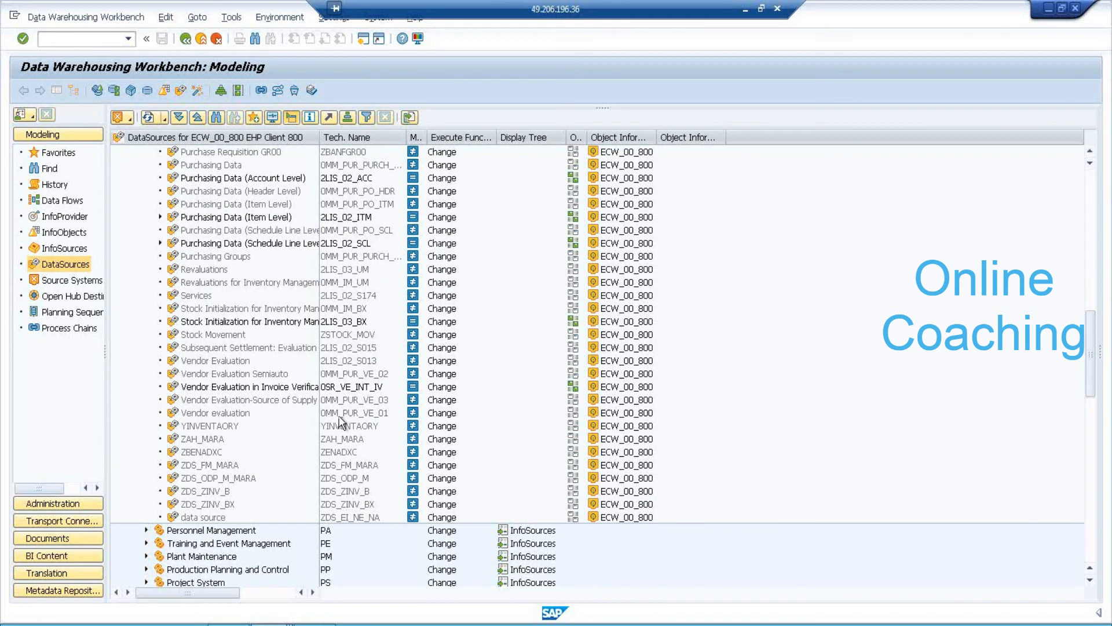
scroll(341, 422, up, 3)
scroll(342, 422, up, 3)
scroll(342, 422, up, 1)
scroll(342, 422, up, 1)
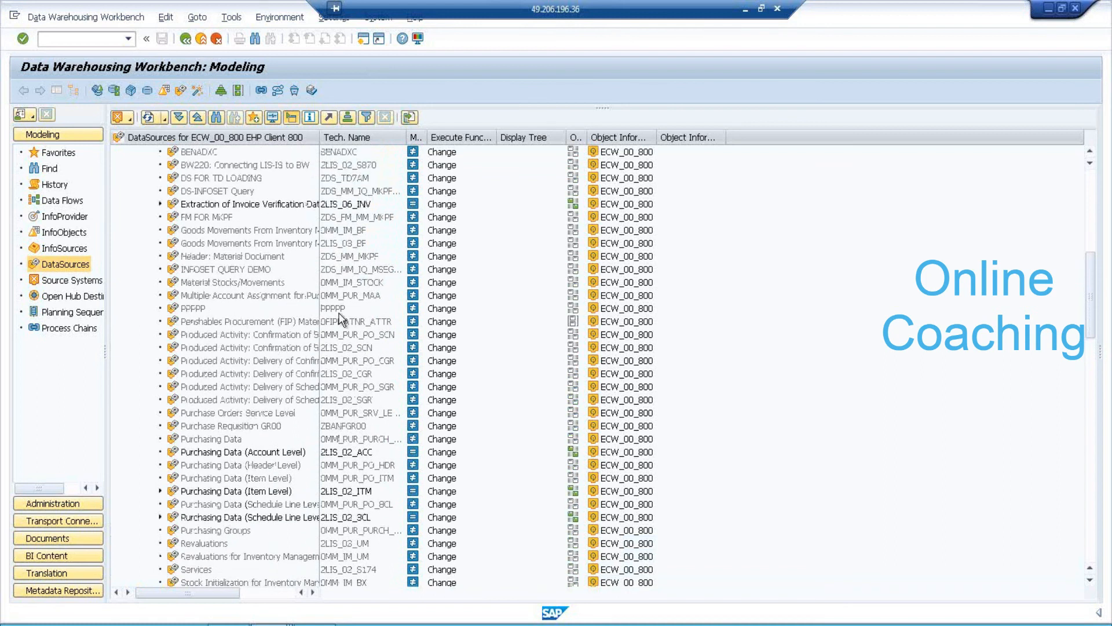
click(352, 176)
click(227, 182)
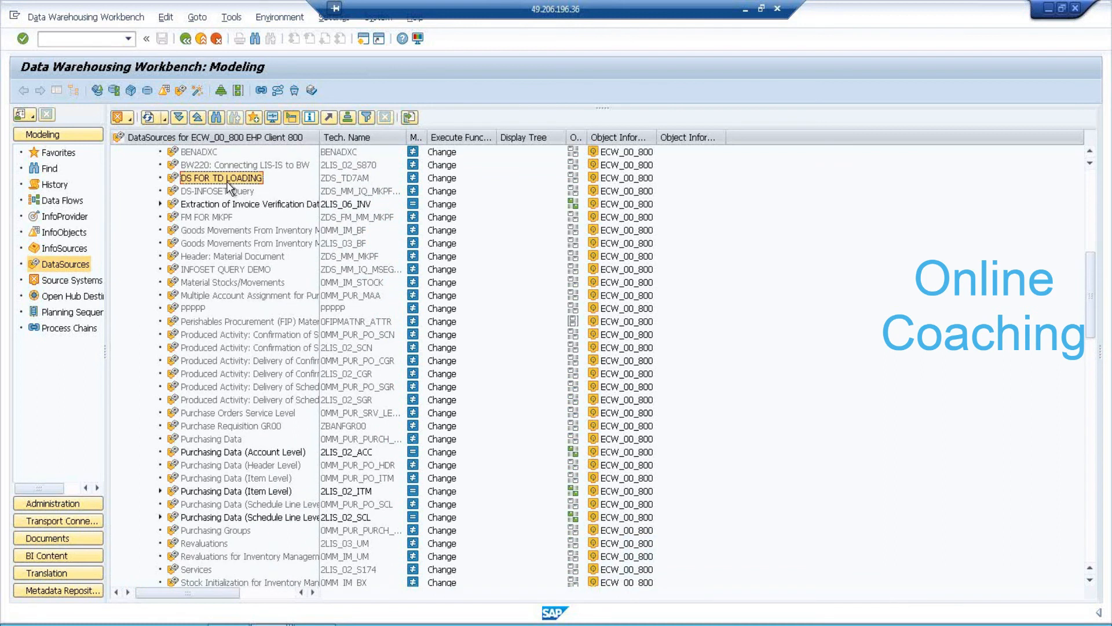
Activate DataSource ZDS_TD7AM in change mode, accepting the packed-number warning, then show InfoProviders.
double_click(227, 182)
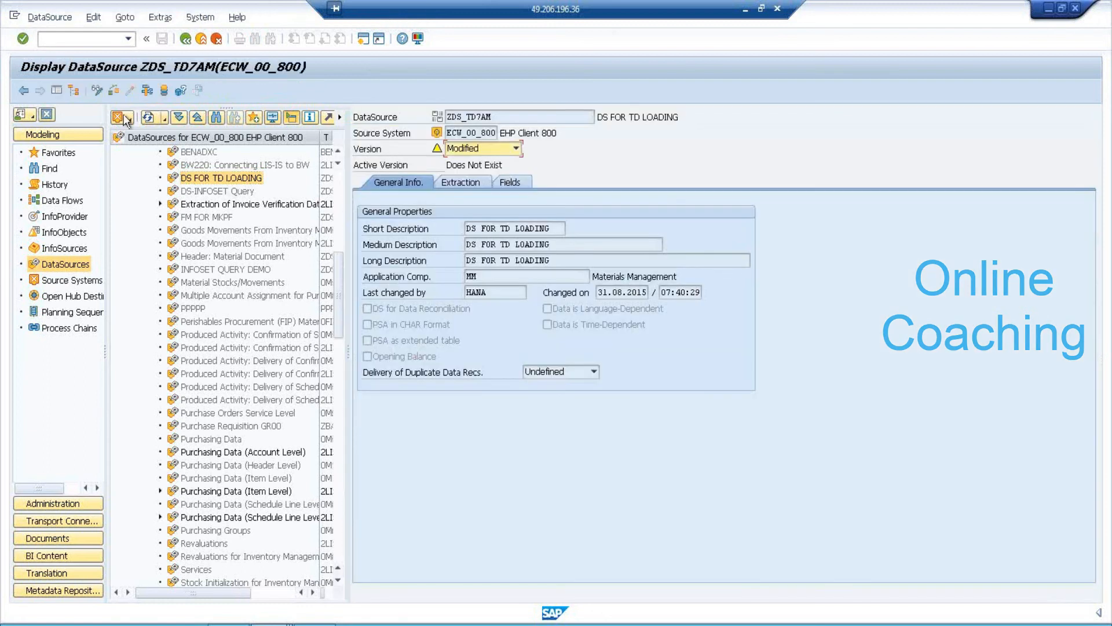
click(93, 92)
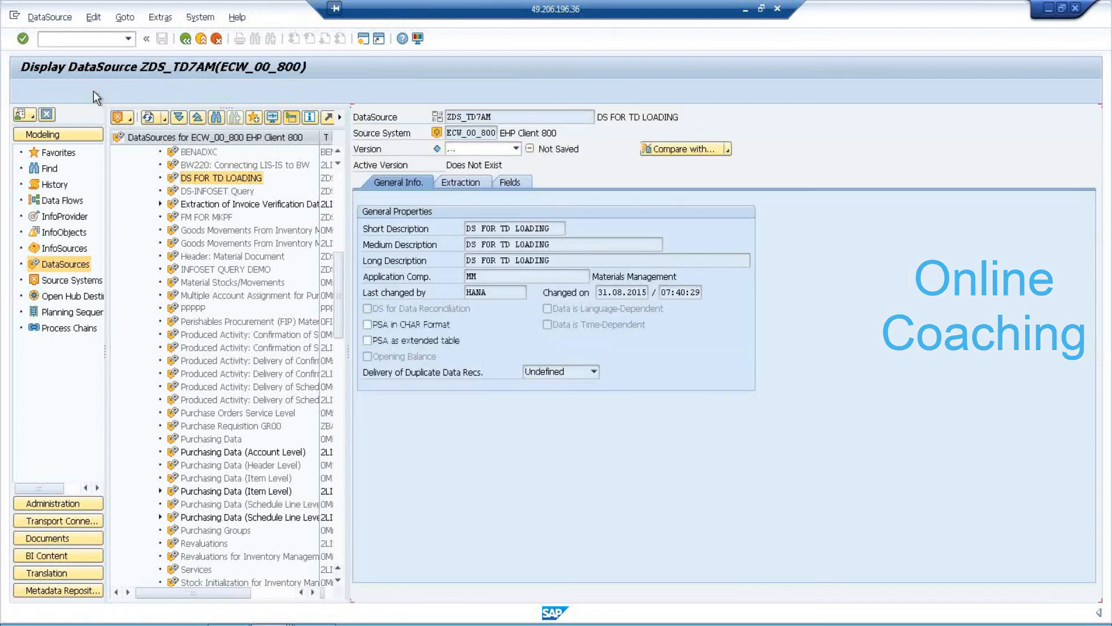
click(129, 90)
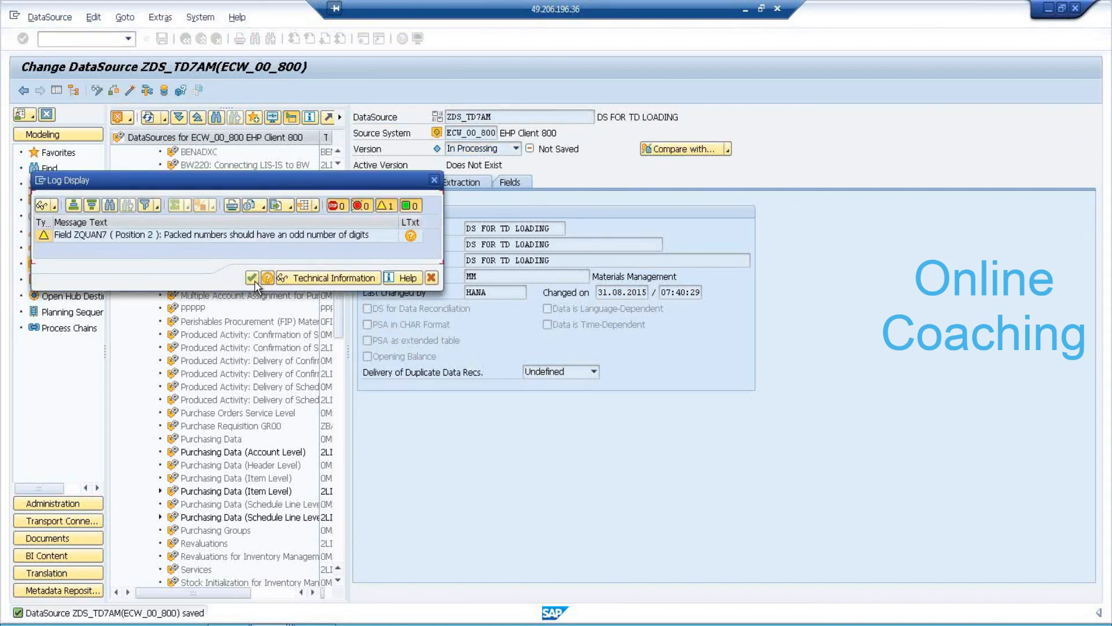
click(252, 278)
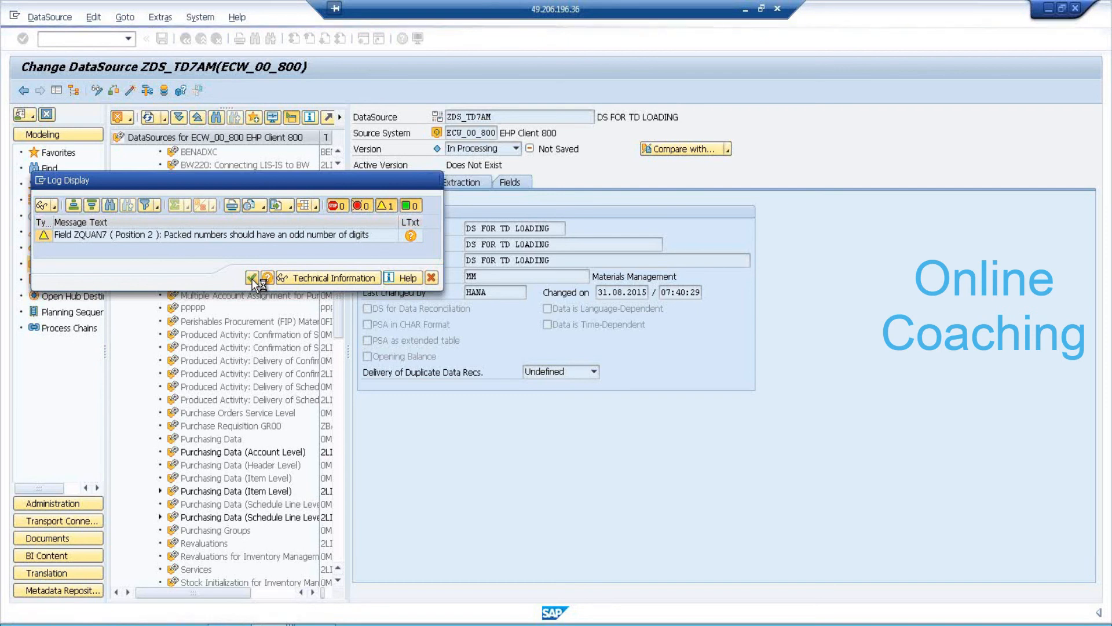
click(252, 279)
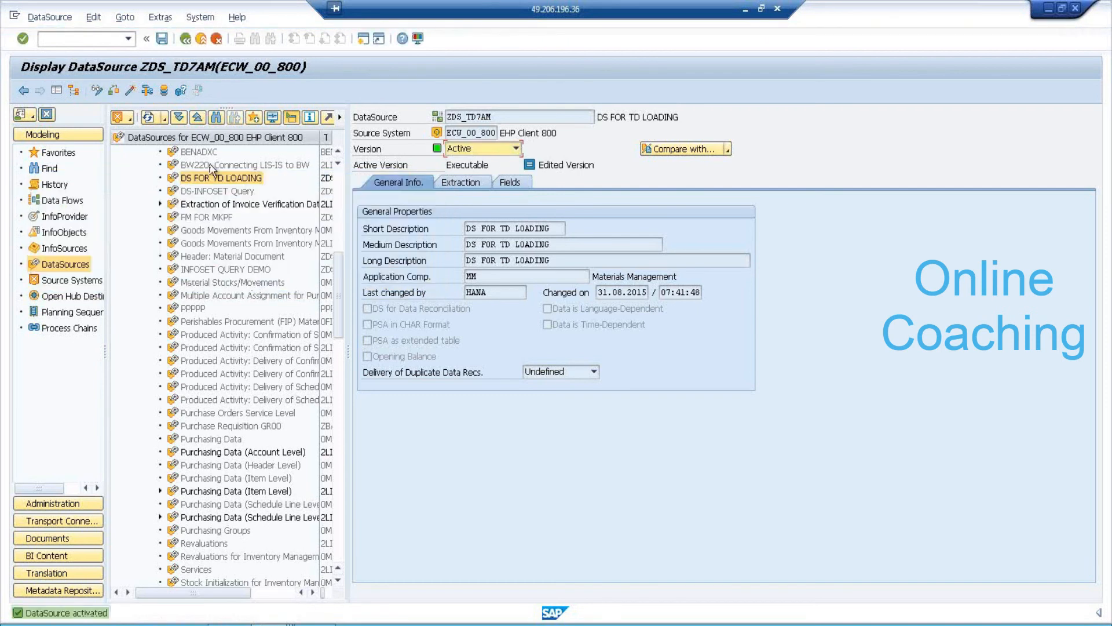
click(68, 222)
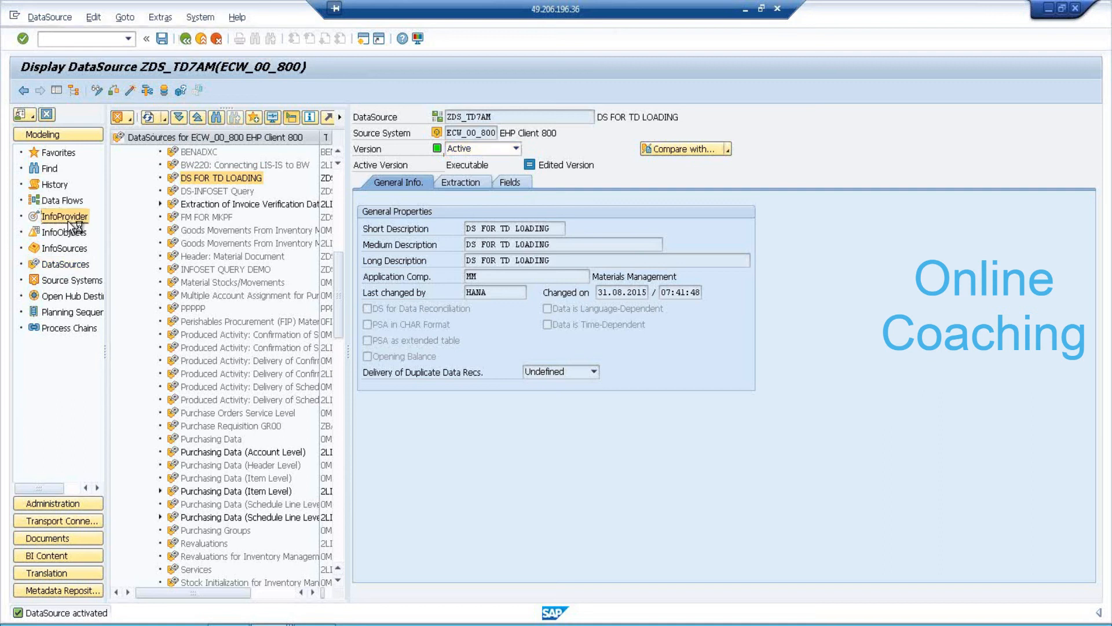
Create standard InfoCube SIC_7AM described 'STD INFOCUBE' under InfoArea IA FOR 7AM.
click(187, 39)
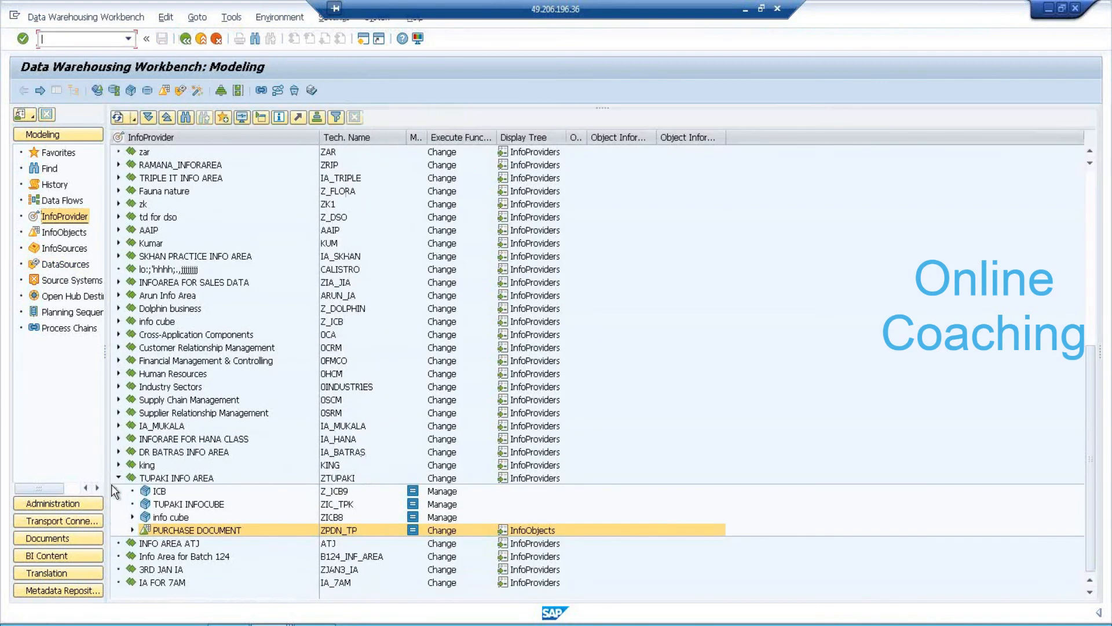
click(119, 477)
click(176, 582)
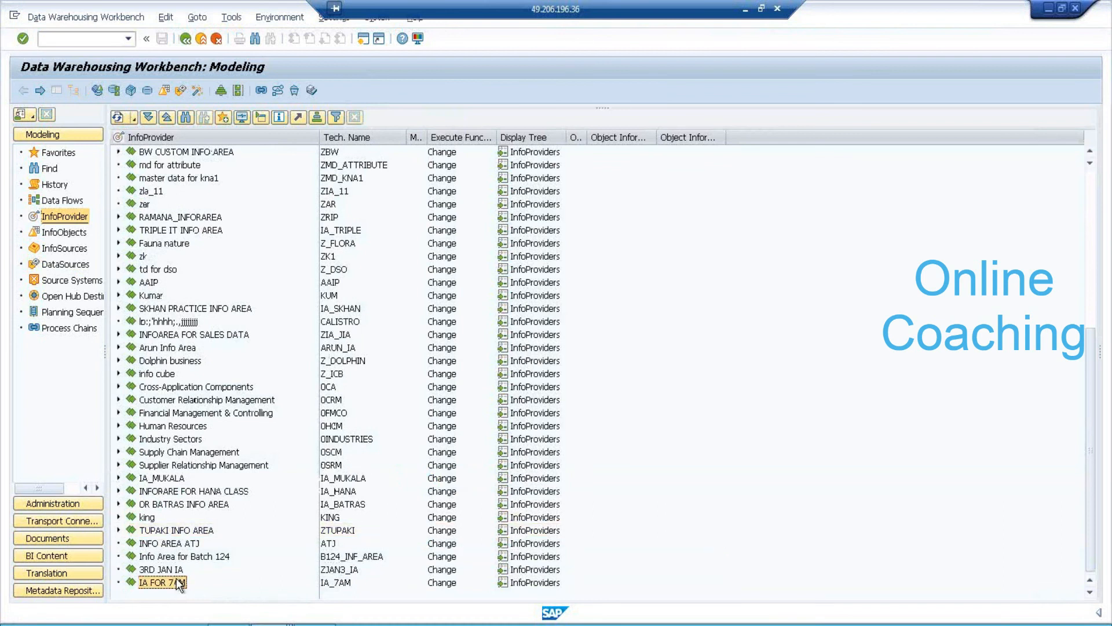
right_click(178, 584)
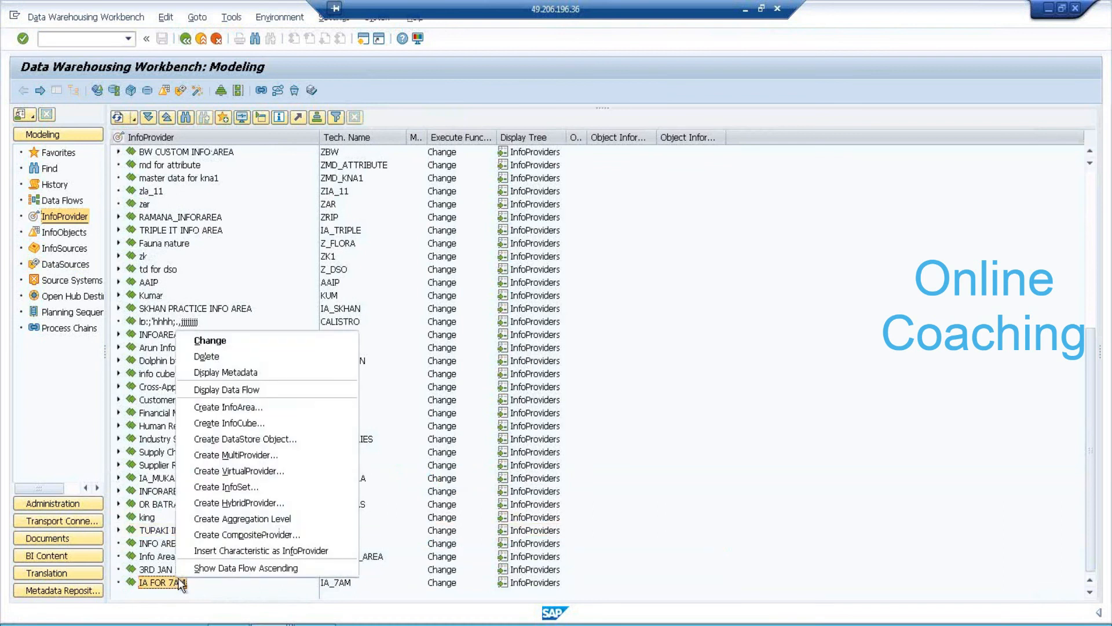
click(277, 423)
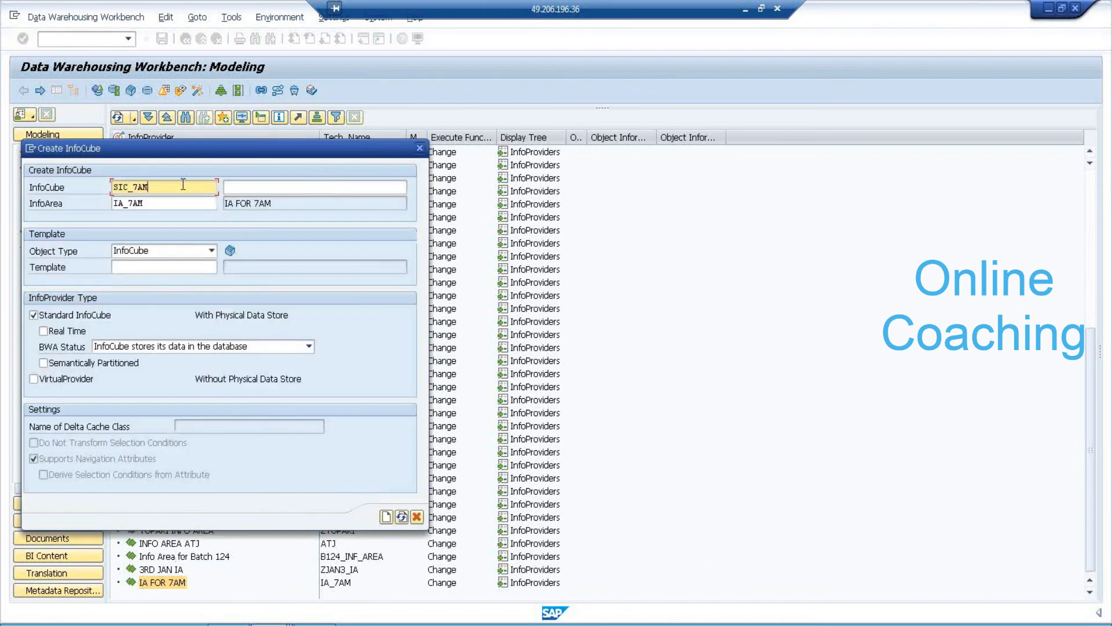
key(Tab)
text(STD)
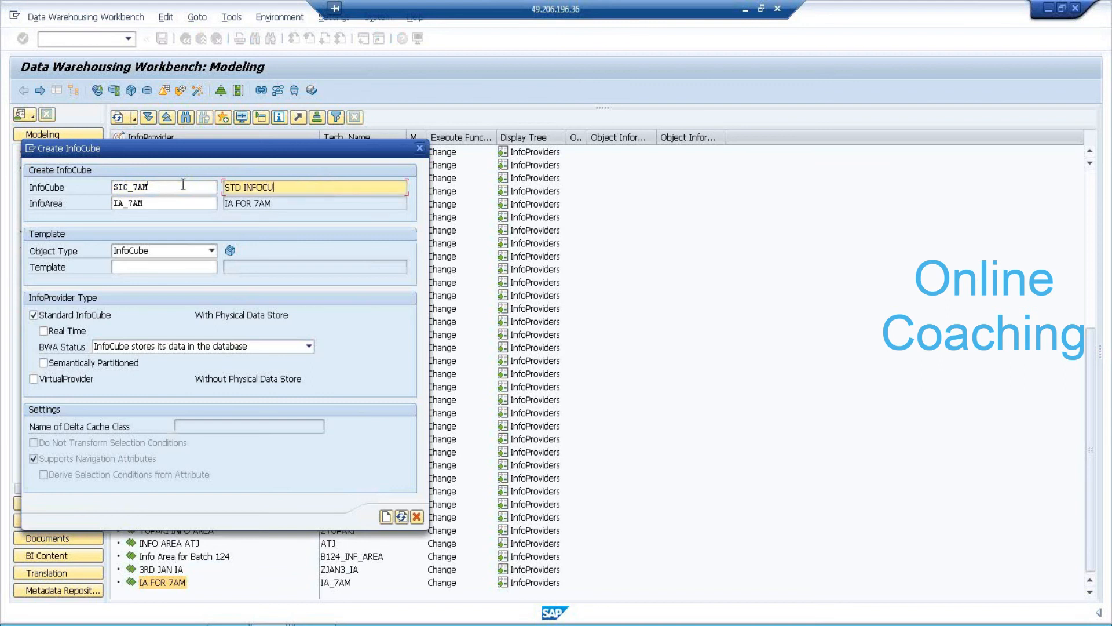
click(387, 516)
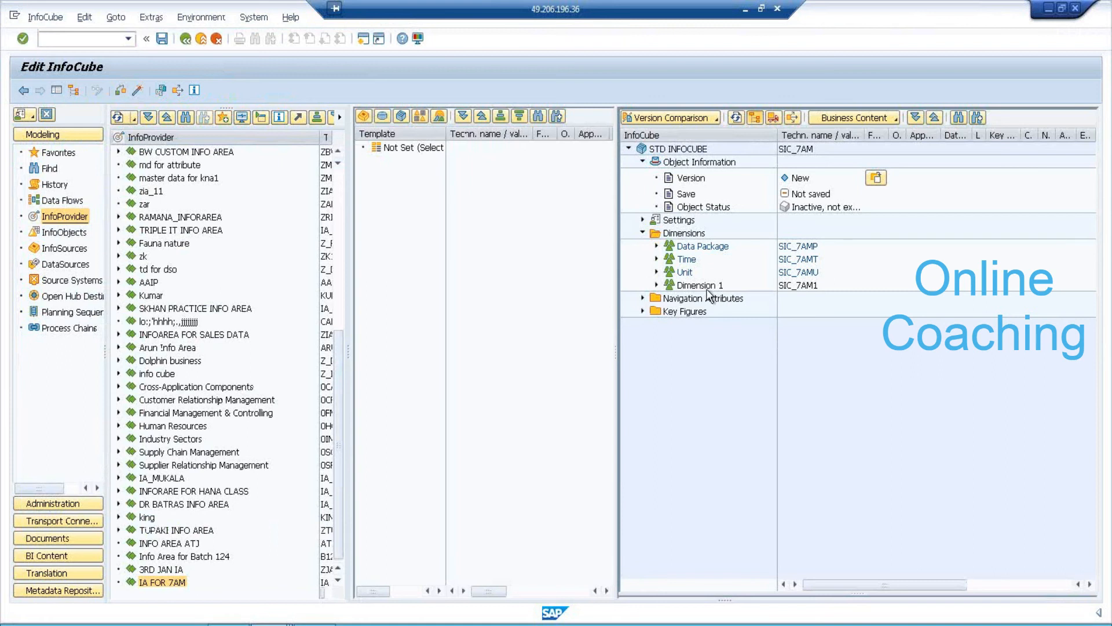
Rename Dimension 1 to PRODUCT.
right_click(708, 289)
click(725, 298)
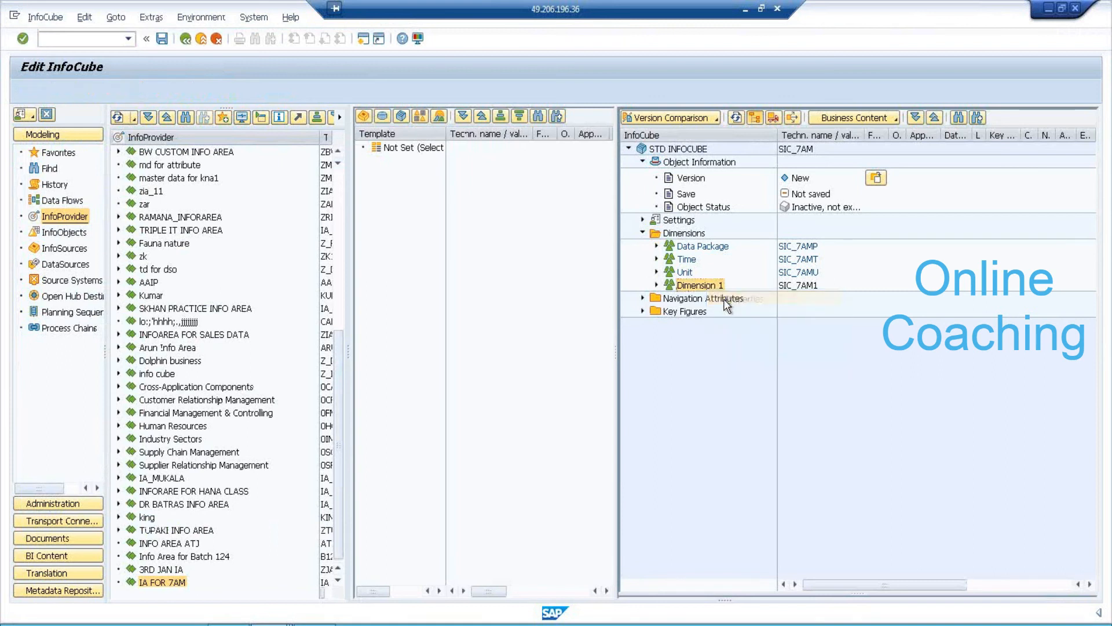
text(PRODUCTI)
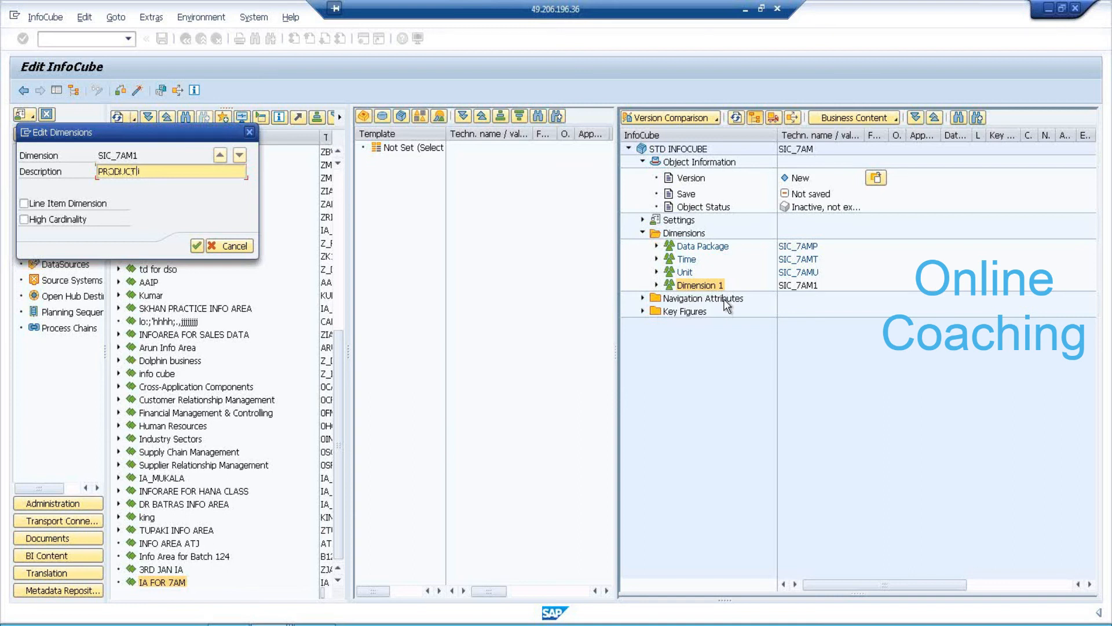
key(Tab)
click(197, 246)
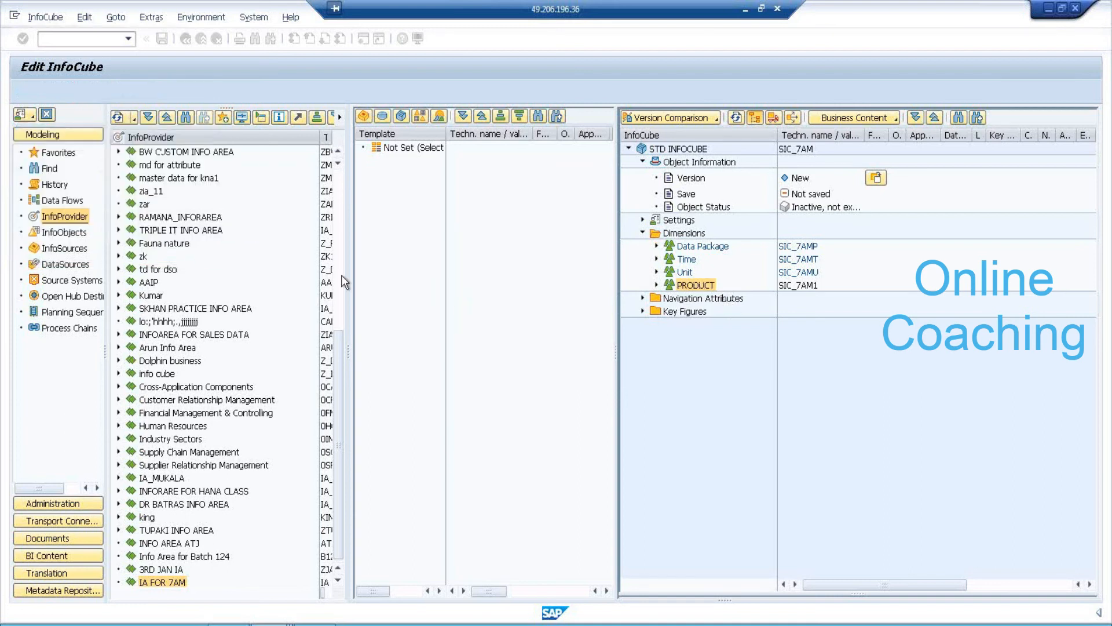
Add characteristic ZPID7 to the PRODUCT dimension.
right_click(687, 286)
click(735, 362)
text(z)
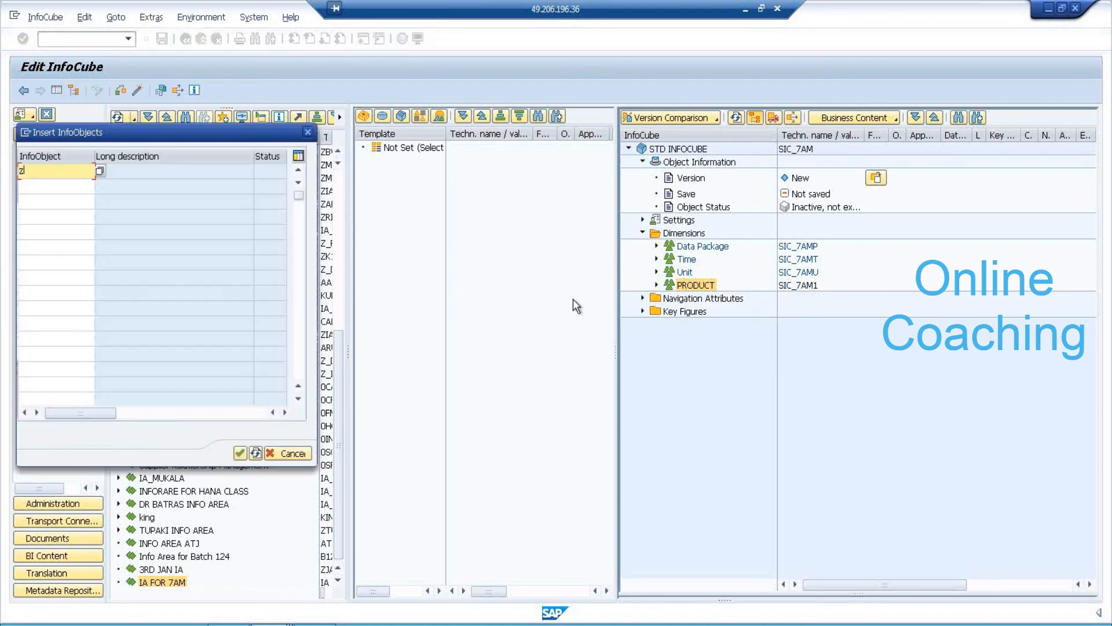
text(PID7)
key(Return)
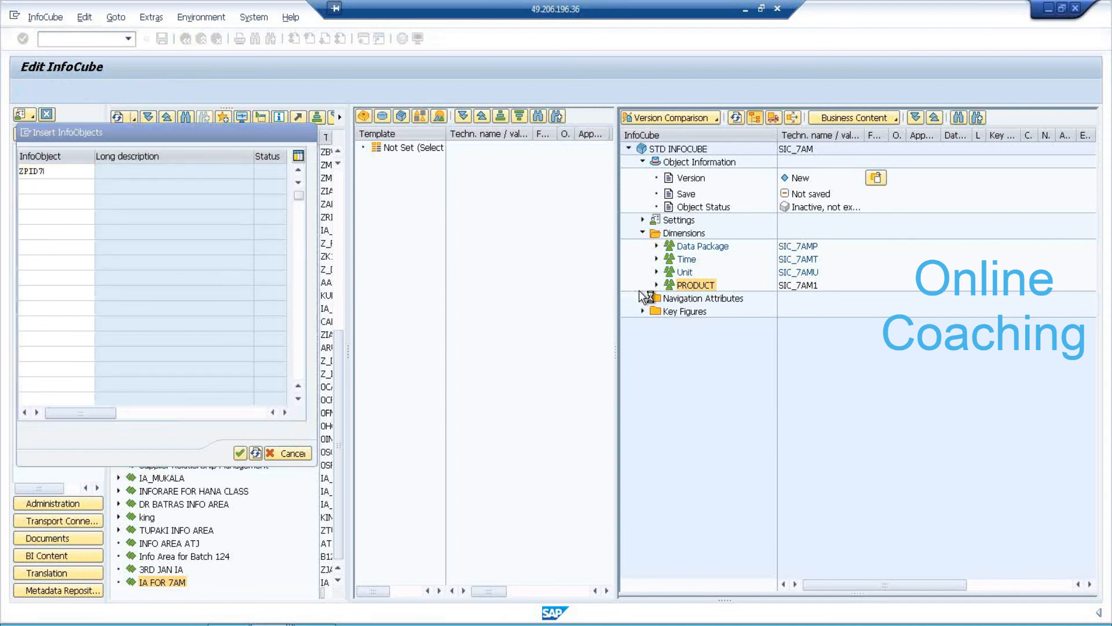
Make PRODUCT a line item dimension.
right_click(693, 288)
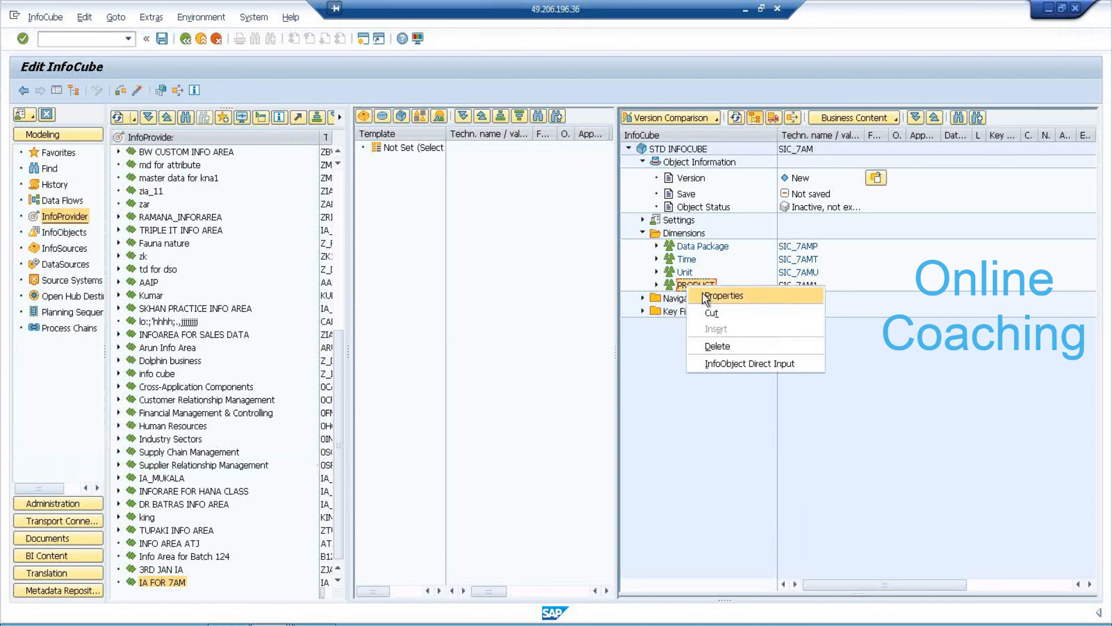
click(702, 294)
drag(286, 153, 493, 147)
click(429, 222)
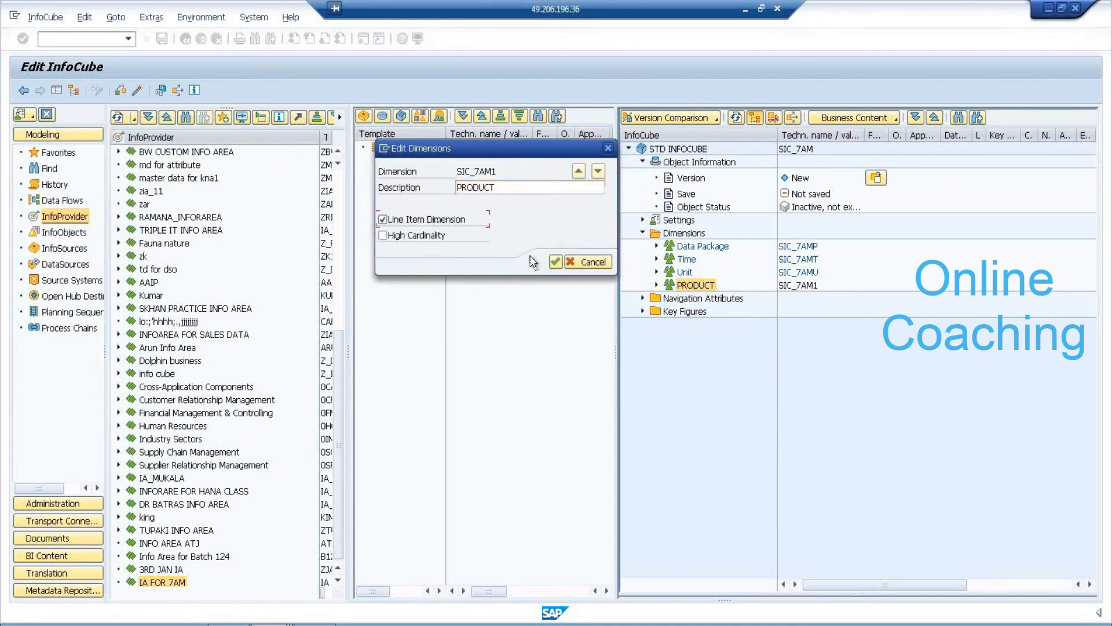
click(556, 264)
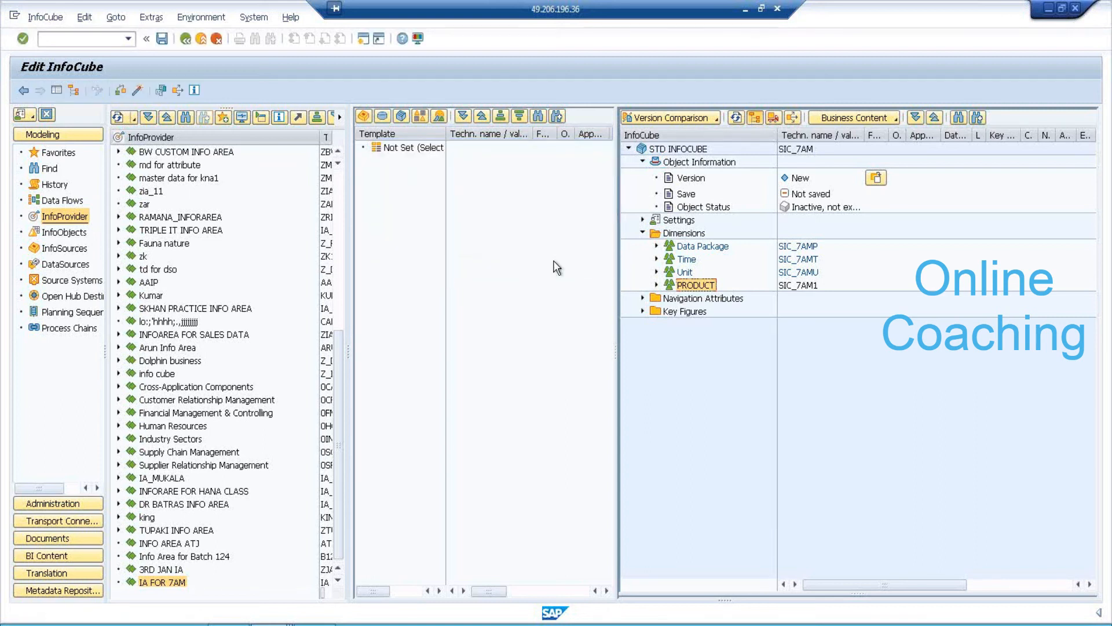
Add key figure ZQTY7 to the InfoCube's Key Figures.
right_click(673, 313)
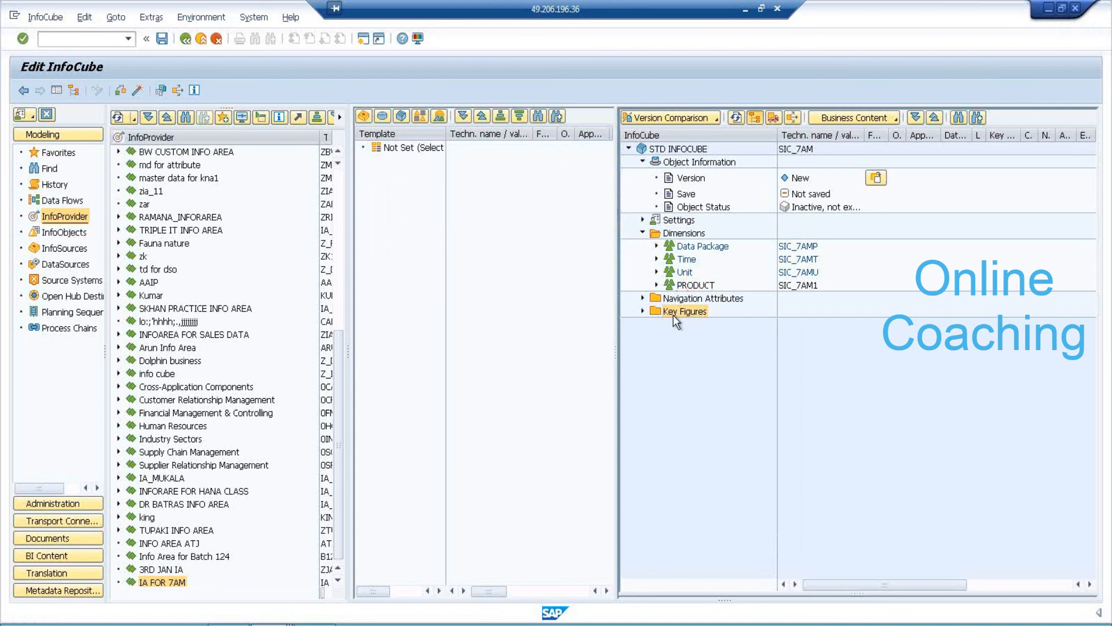
click(712, 389)
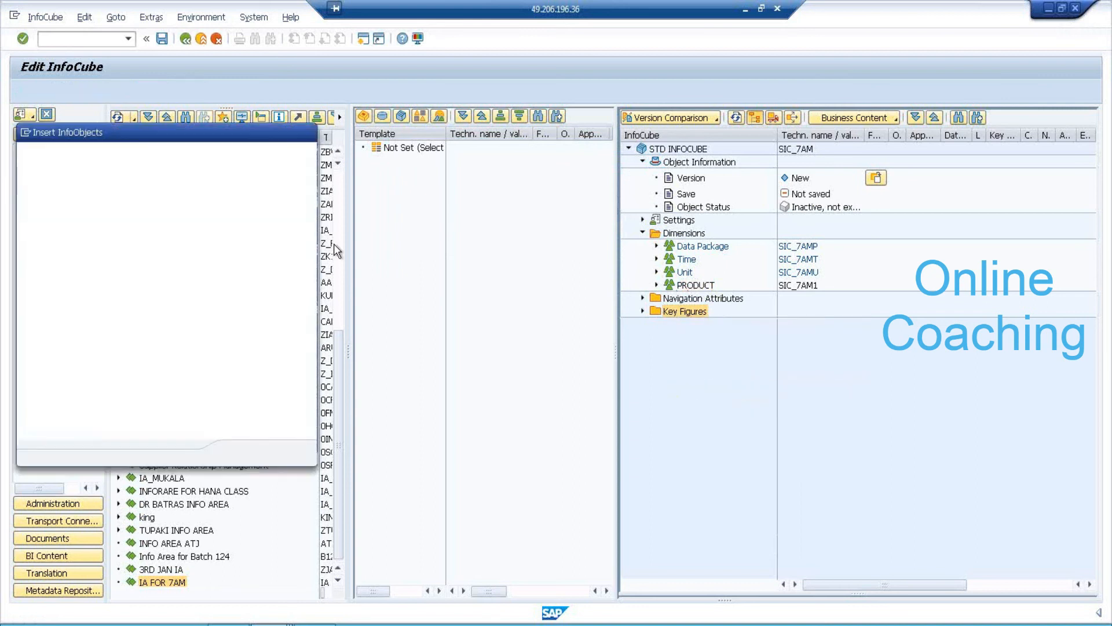
text(zq)
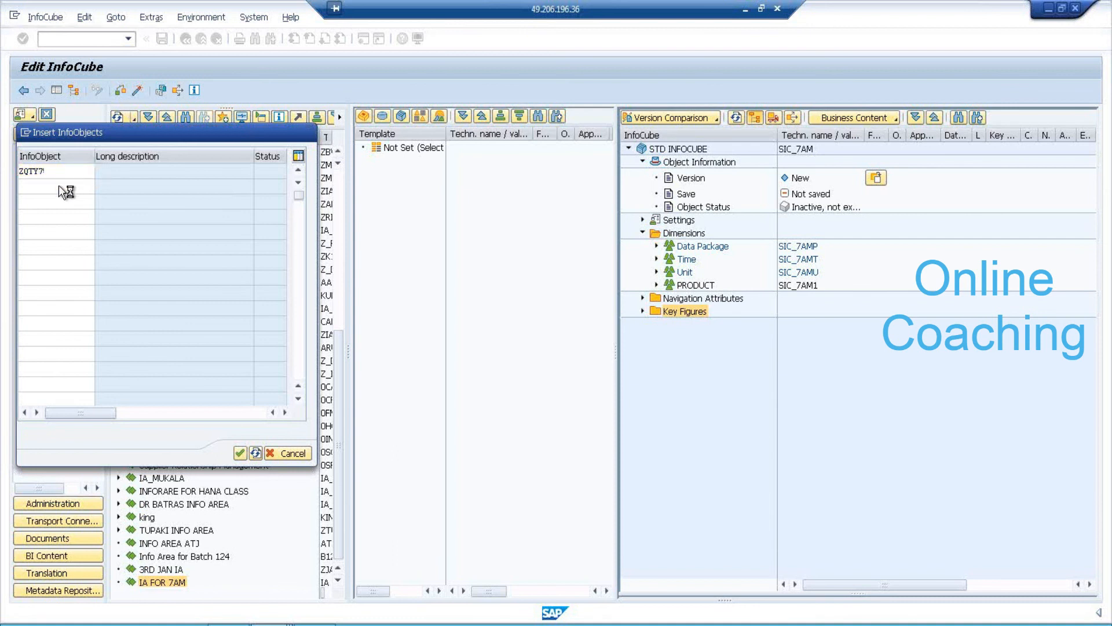
key(Return)
Add key figures ZSALES7 and ZPROFIT7 and expand the Unit dimension to see the units.
right_click(684, 299)
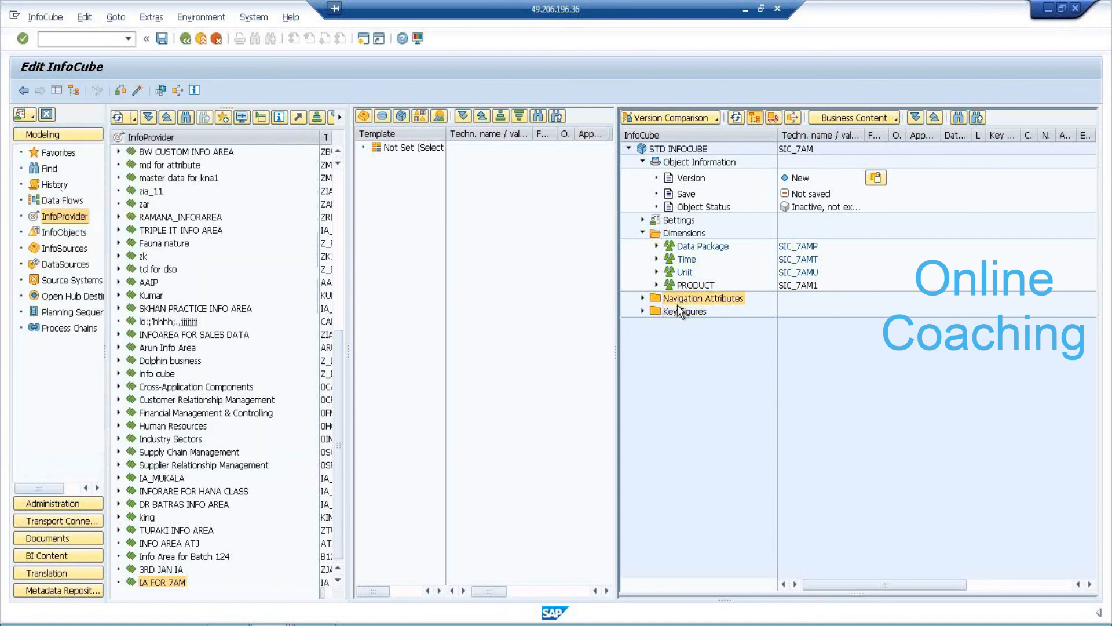
right_click(672, 311)
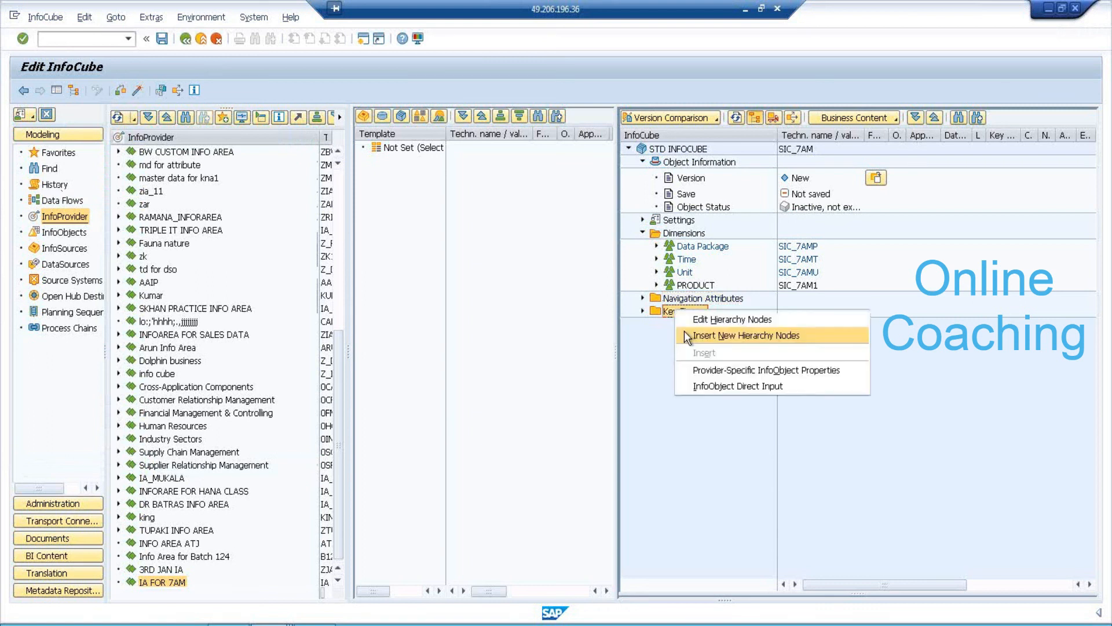
click(701, 386)
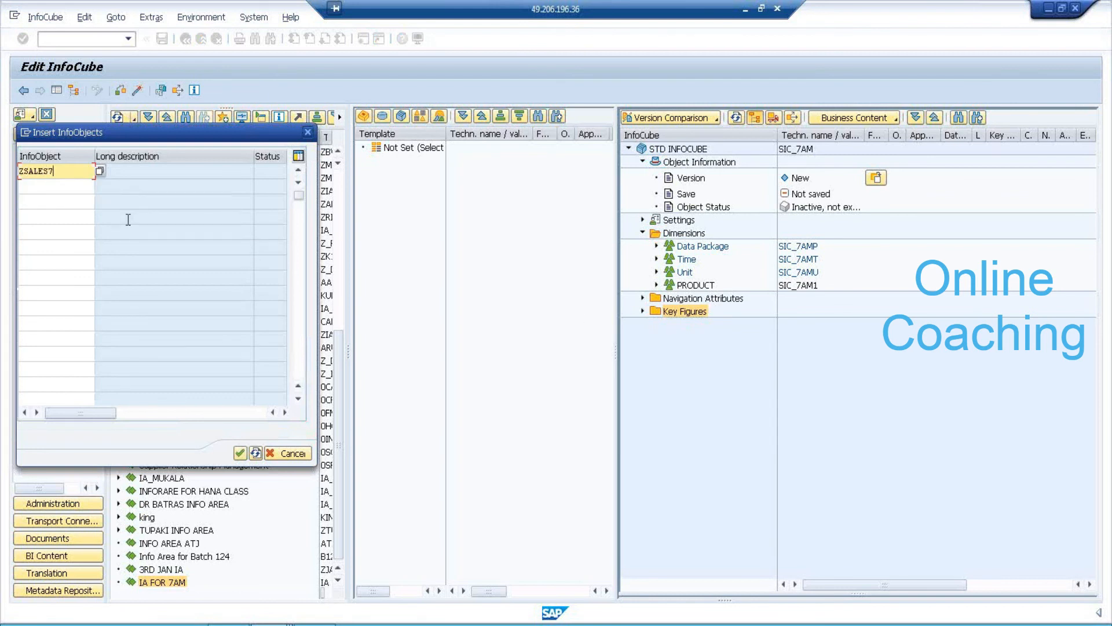
key(Down)
text(ZPROFIT7)
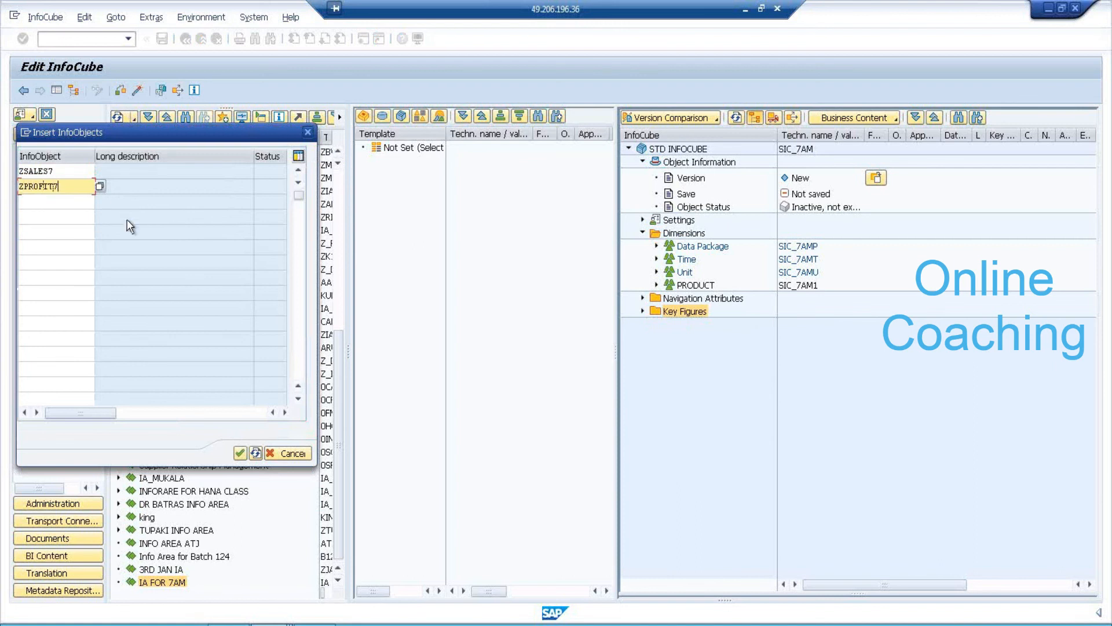
key(Down)
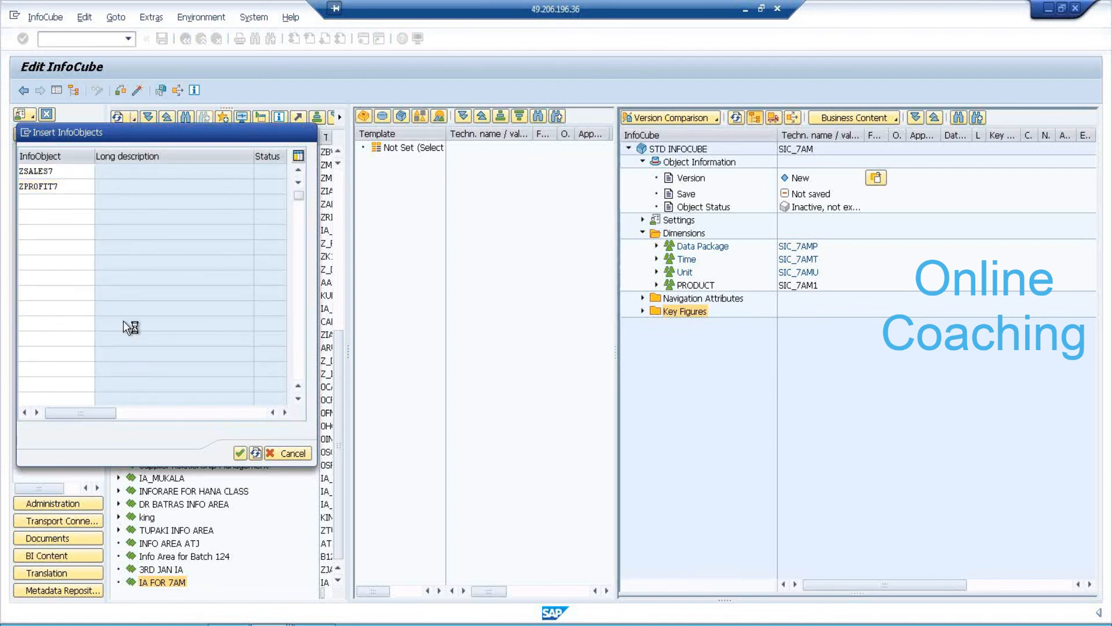
click(639, 311)
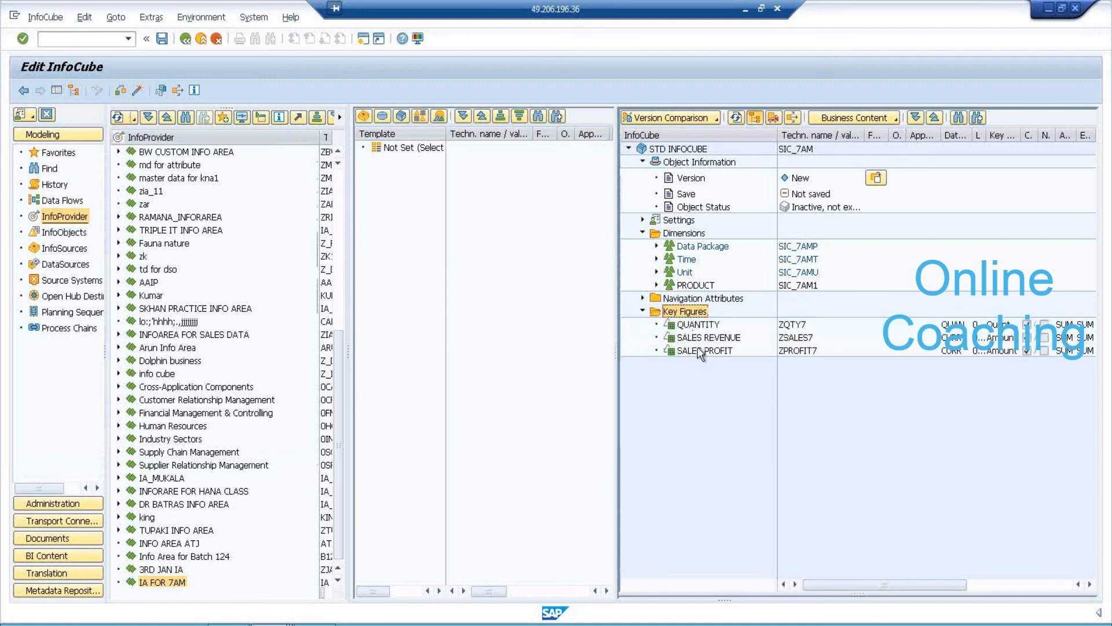
click(682, 272)
click(658, 272)
click(686, 262)
Activate InfoCube SIC_7AM and return to the InfoProvider list.
click(141, 93)
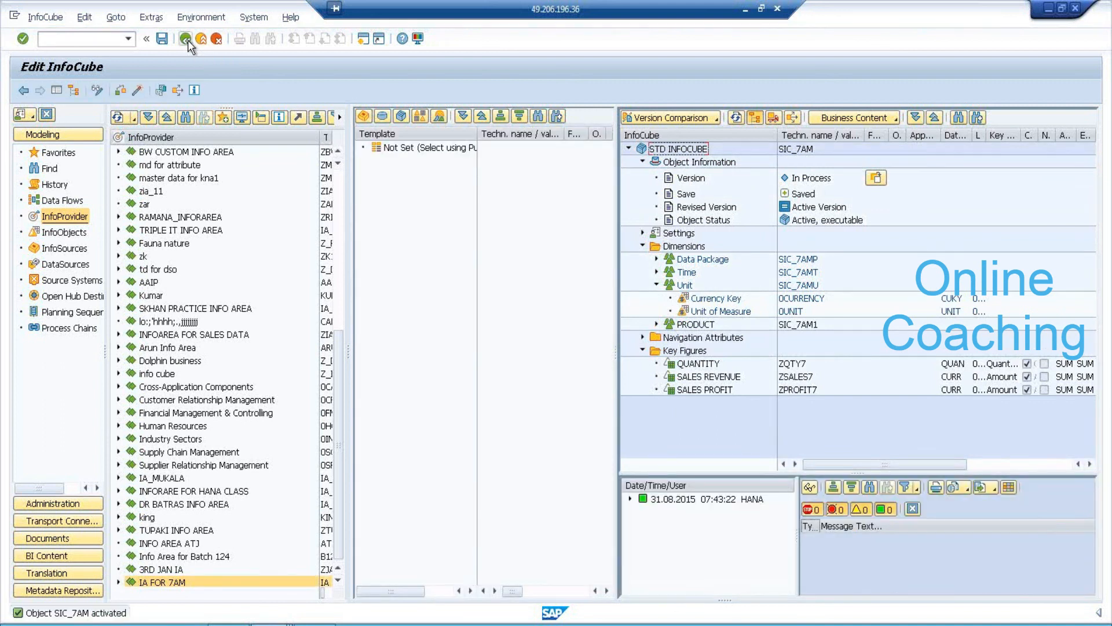
click(187, 39)
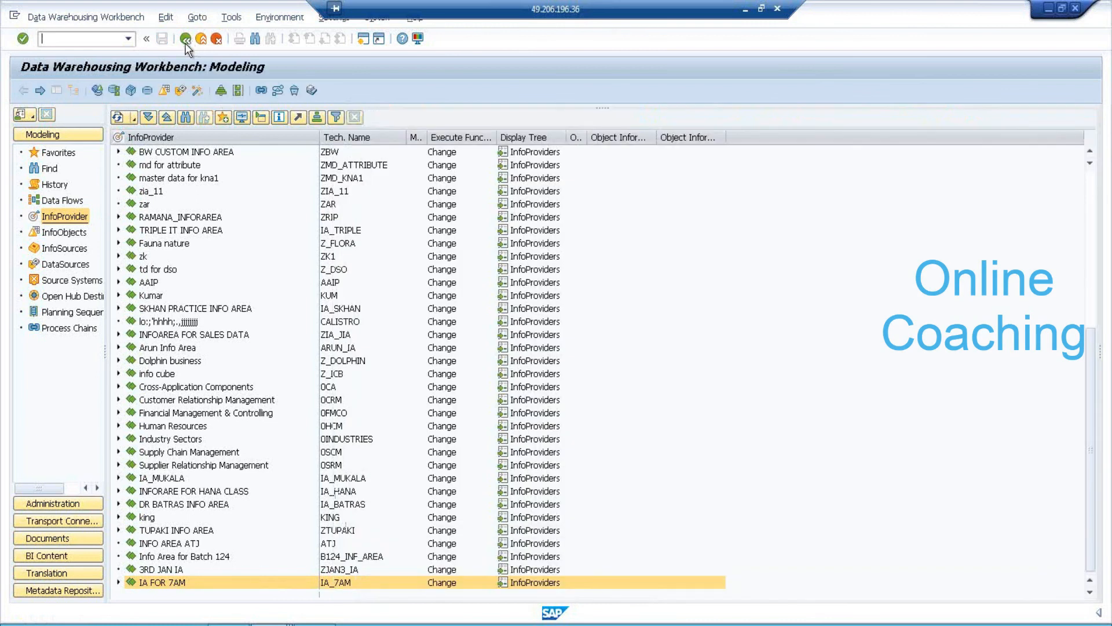
Start a new transformation targeting STD INFOCUBE in IA FOR 7AM.
click(118, 582)
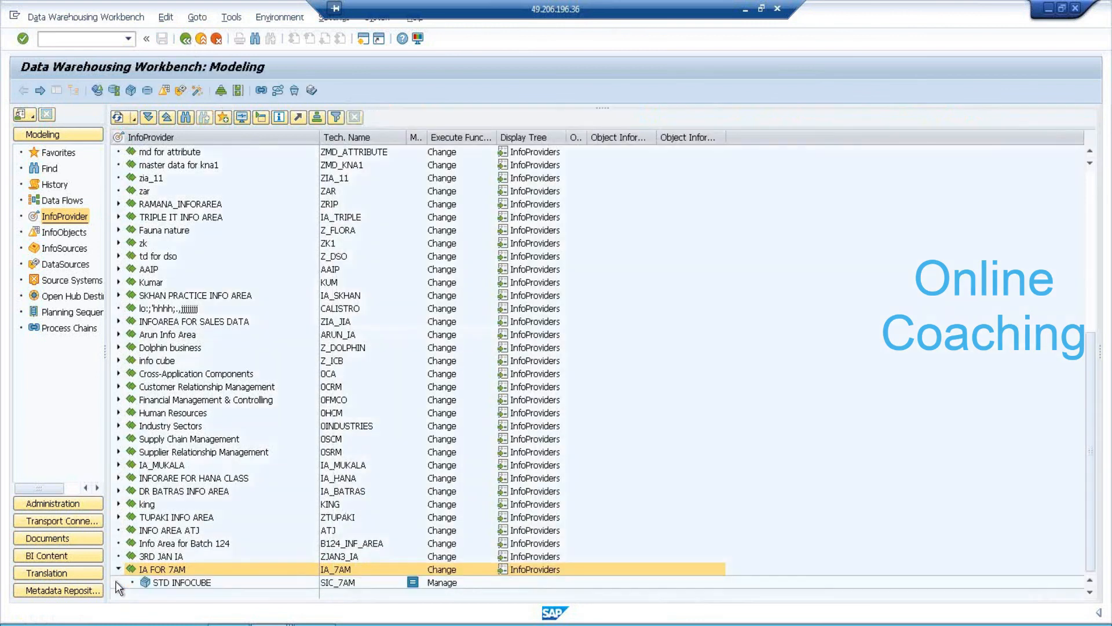
click(191, 583)
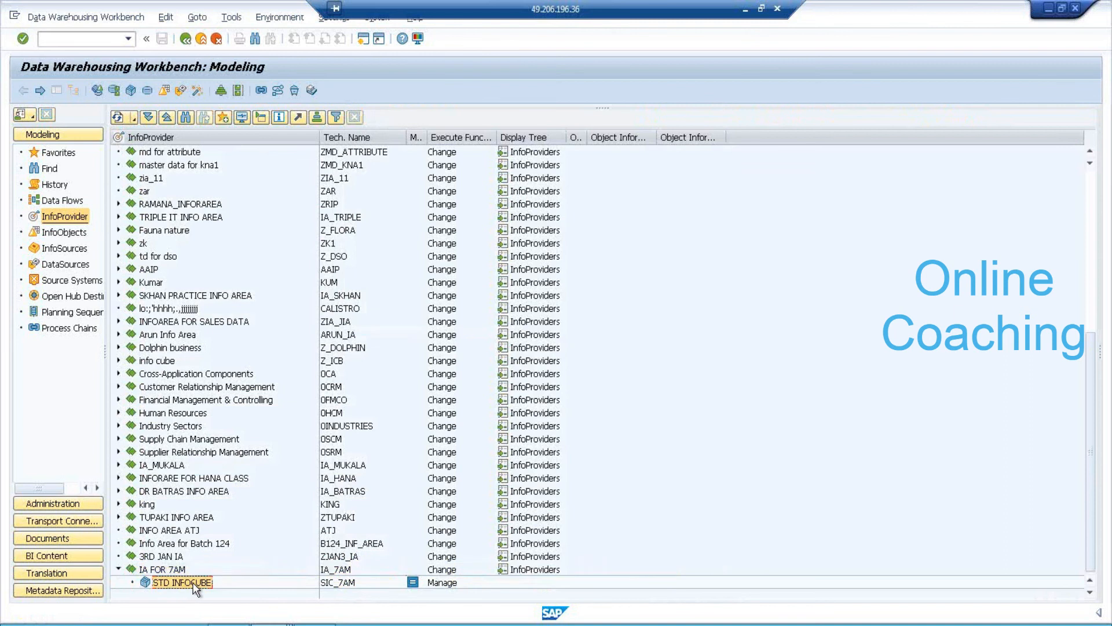
right_click(209, 588)
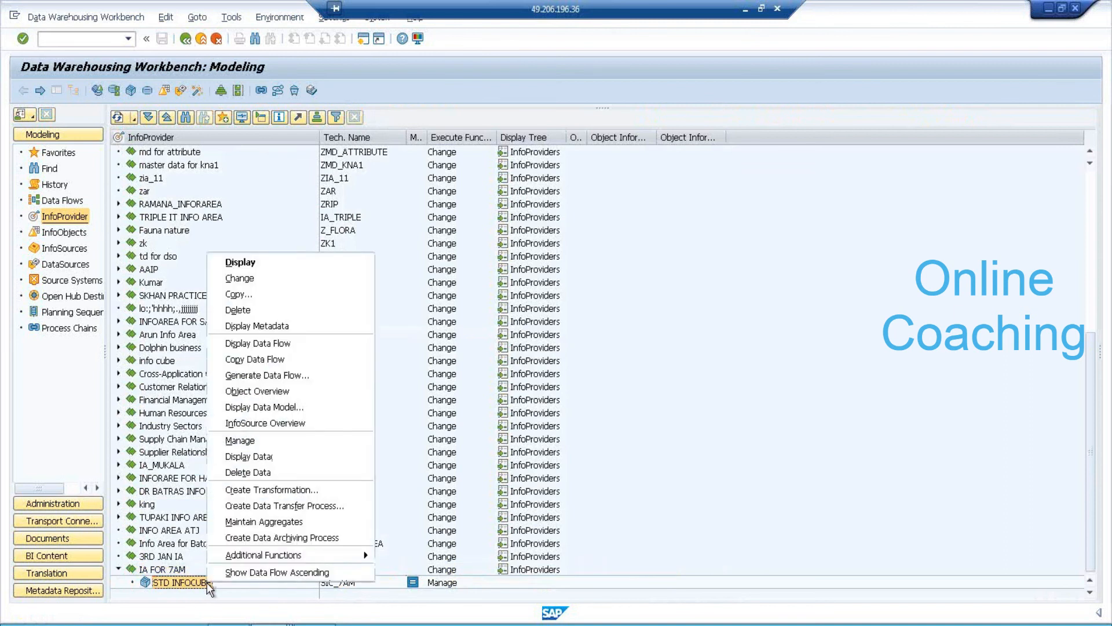
click(312, 490)
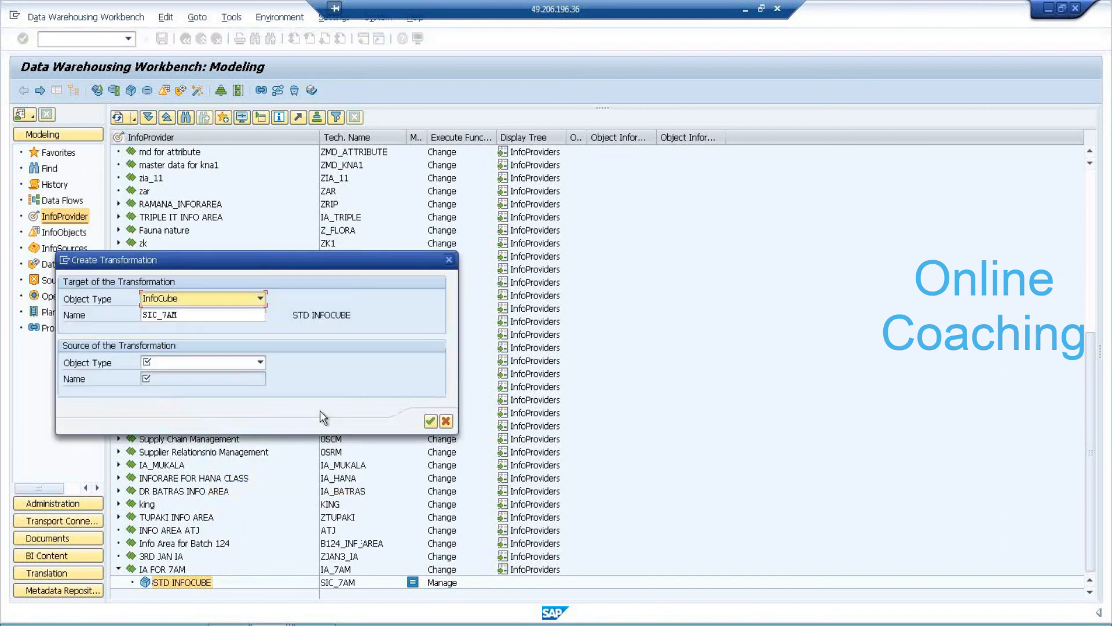
Set the source to DataSource ZDS_TD7AM with source system ECW_00_800.
click(226, 360)
click(218, 376)
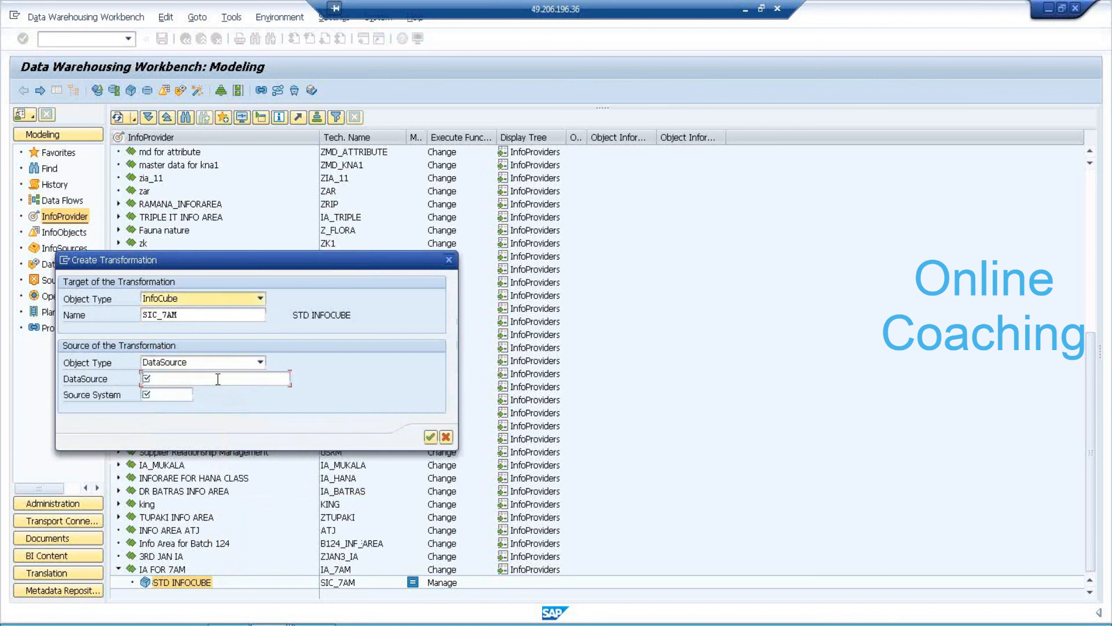
text(ZDS_TD7AM)
click(183, 395)
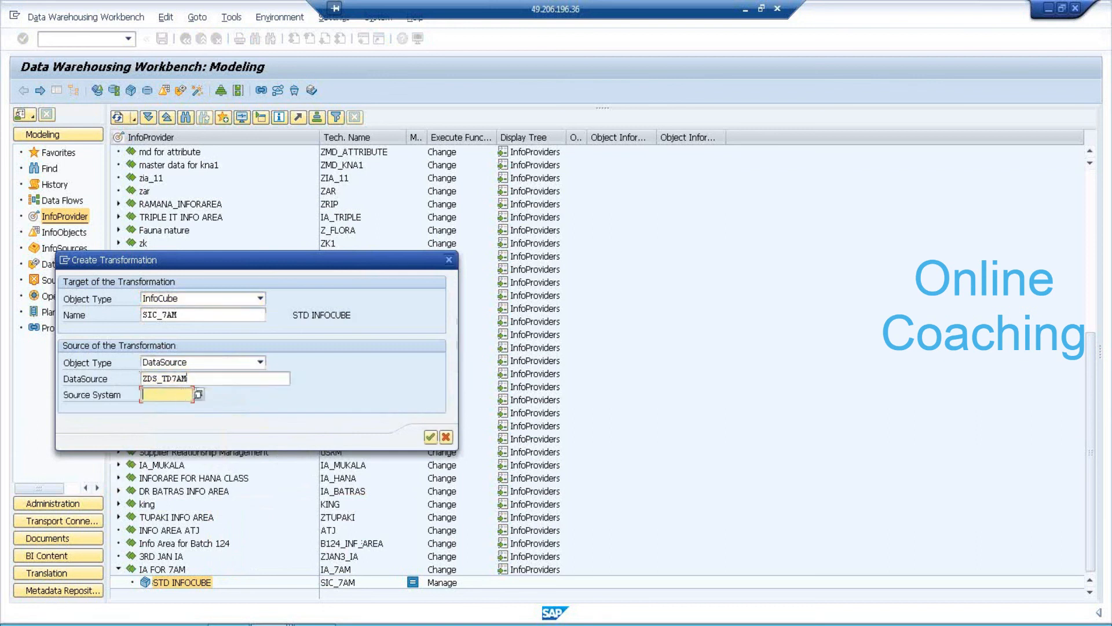
click(198, 393)
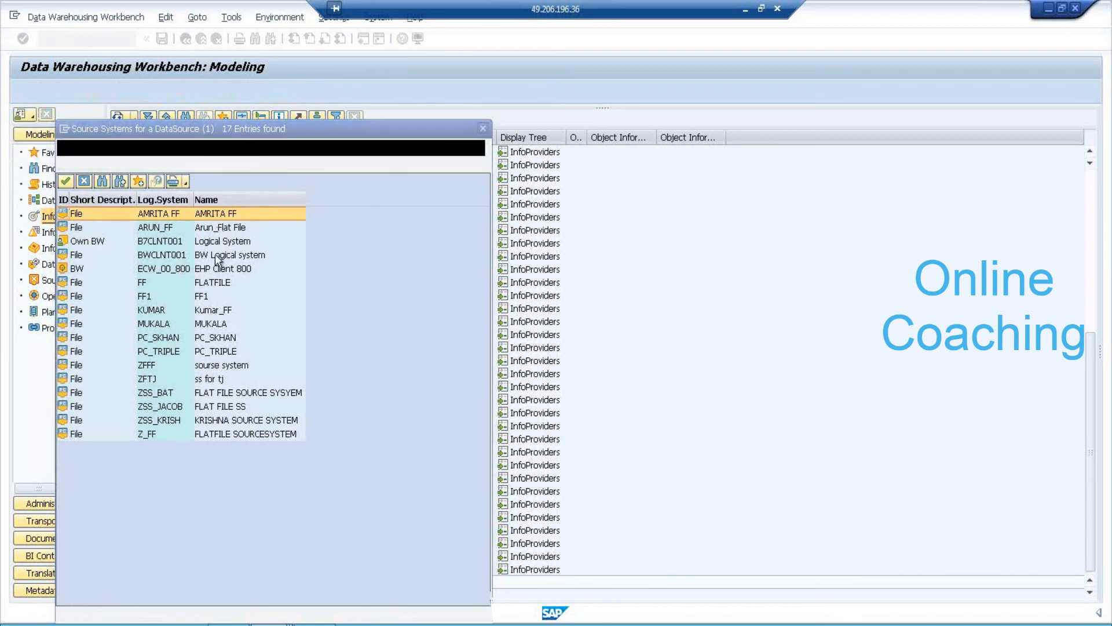
click(244, 271)
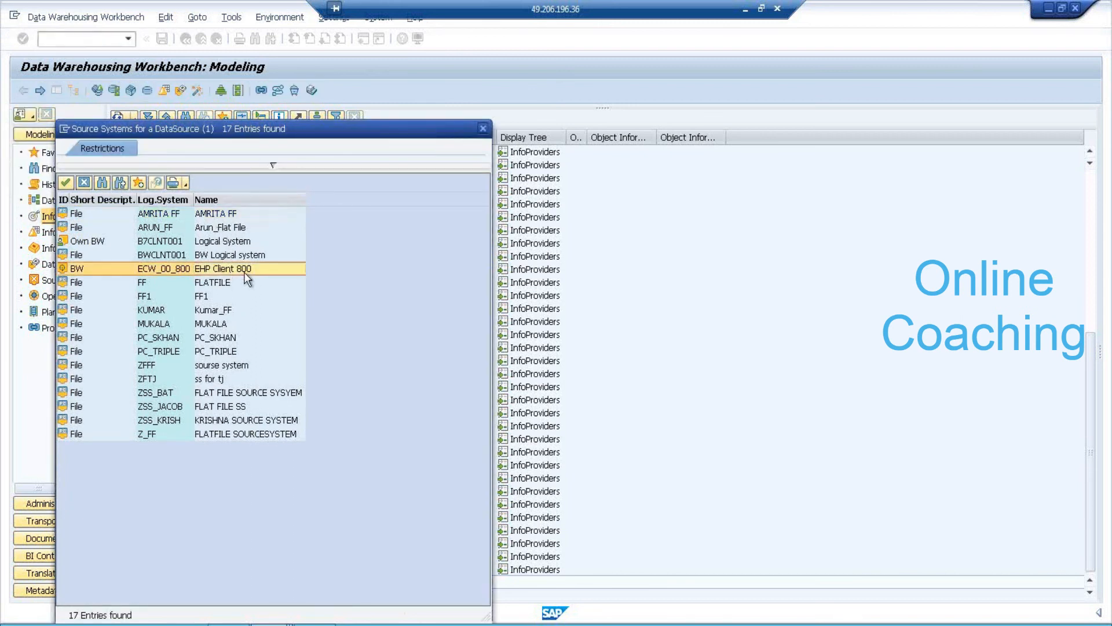
double_click(245, 271)
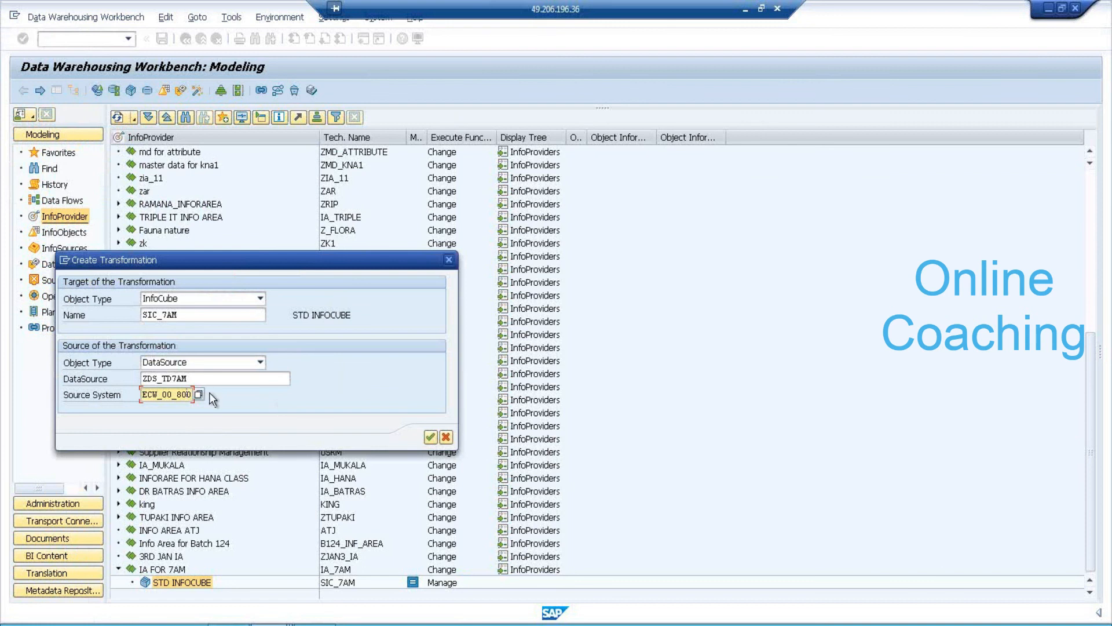
click(242, 377)
click(183, 392)
Map ZPID7, ZQUAN7→ZQTY7, ZSALES7 and ZPROFIT7 onto the SIC_7AM InfoObjects and activate the transformation.
click(430, 439)
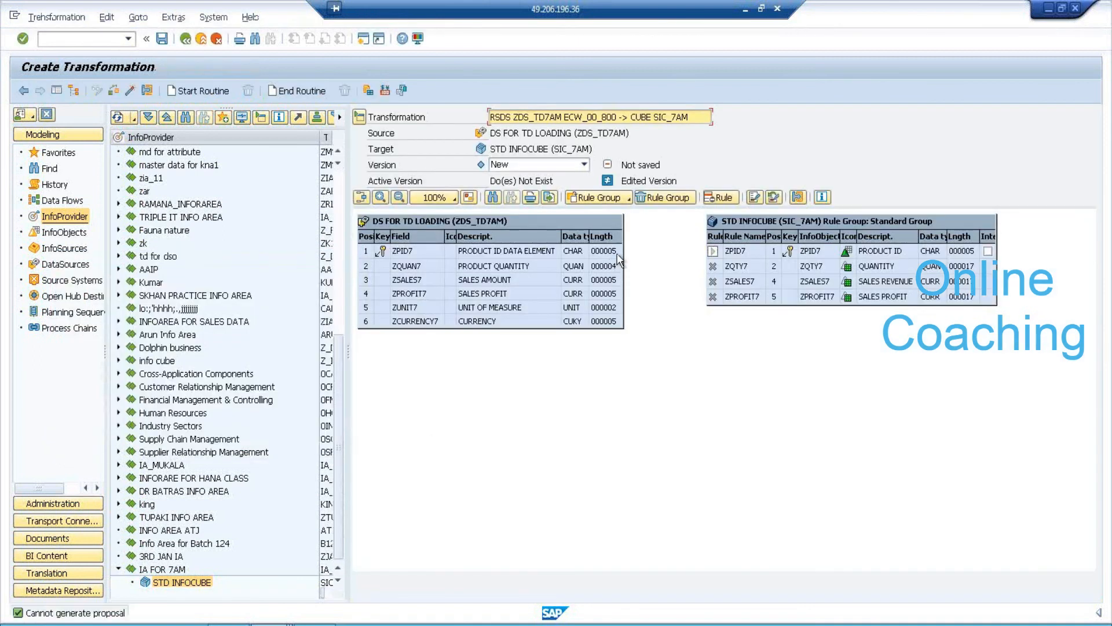
drag(617, 255, 730, 251)
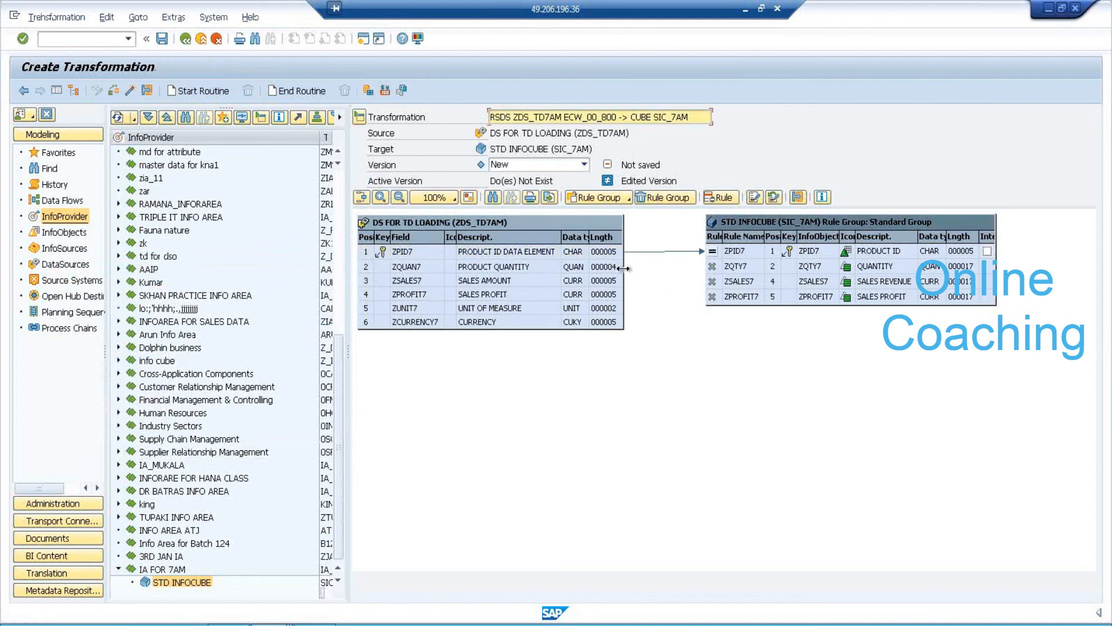
drag(617, 266, 727, 266)
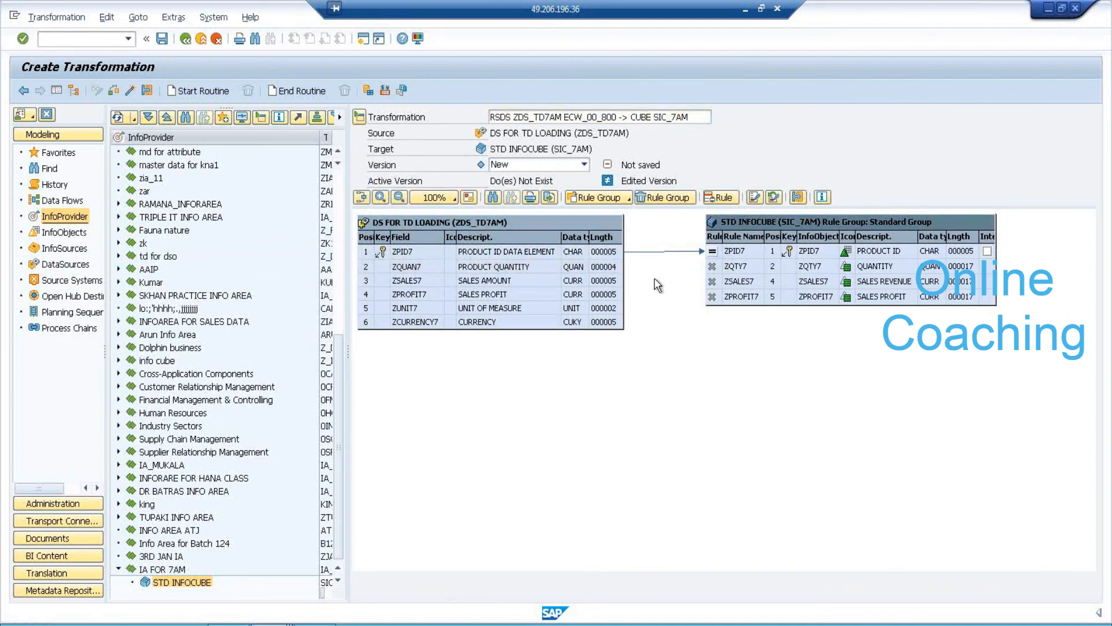
click(620, 278)
drag(621, 276, 728, 281)
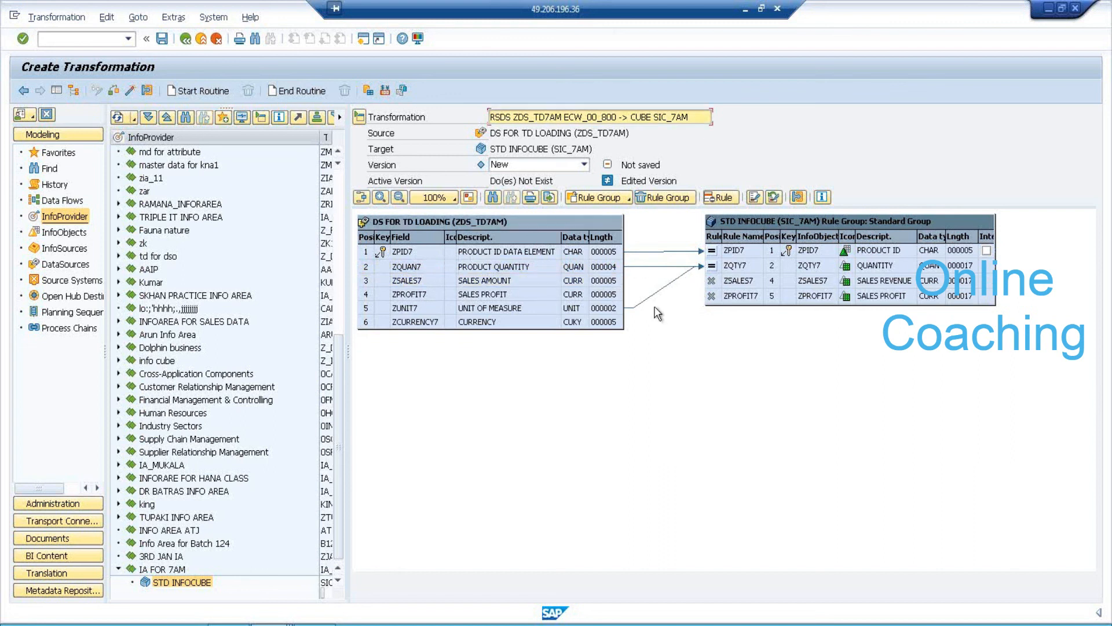
click(615, 292)
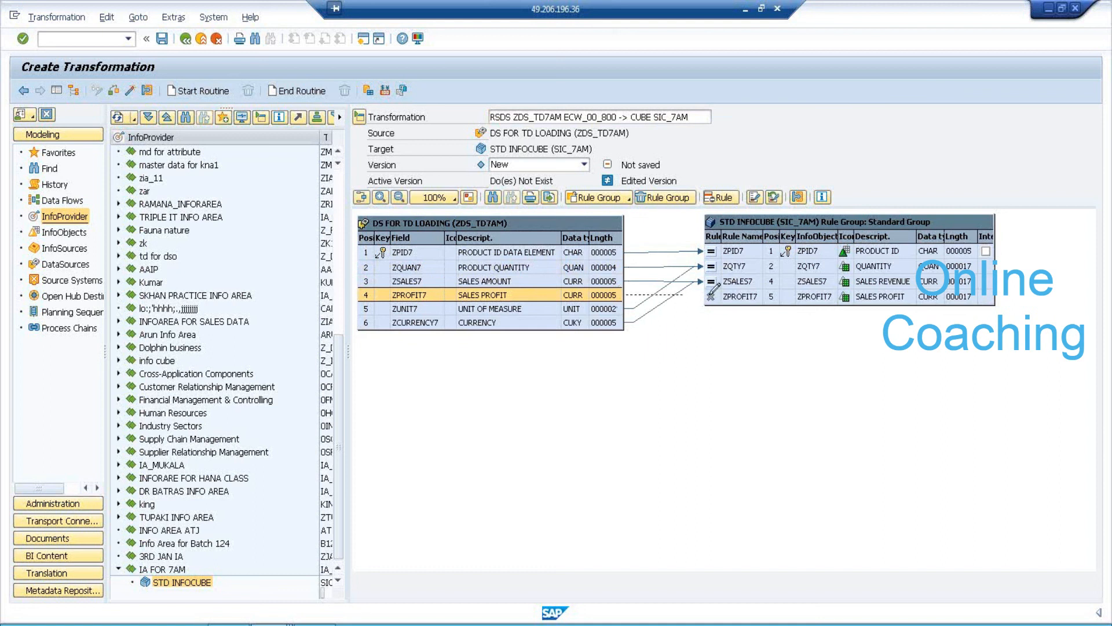
drag(714, 289, 754, 352)
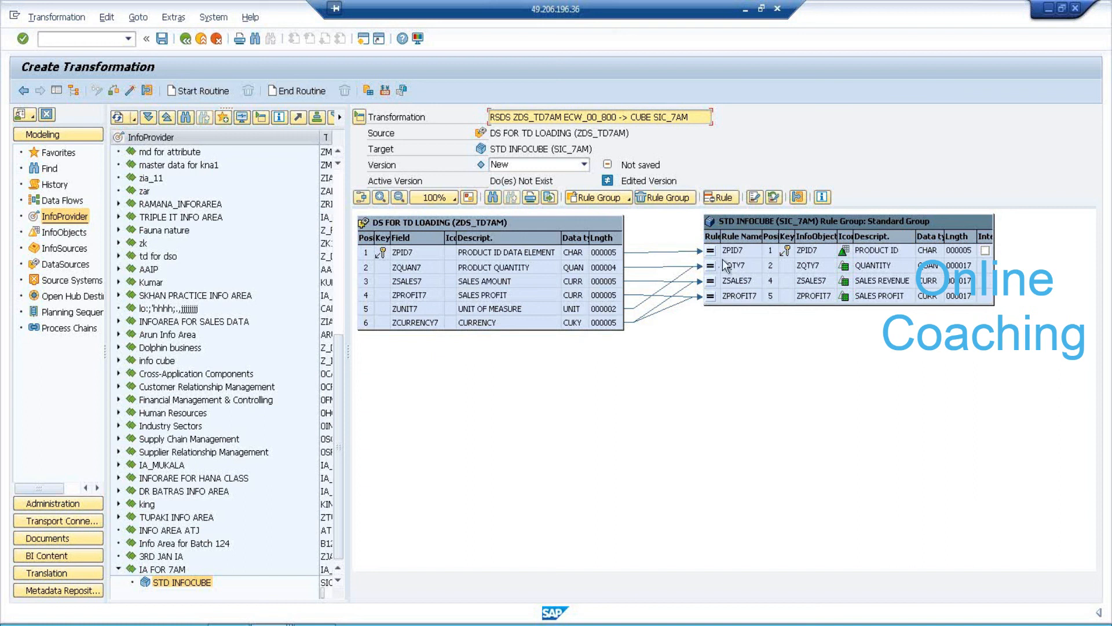
click(130, 91)
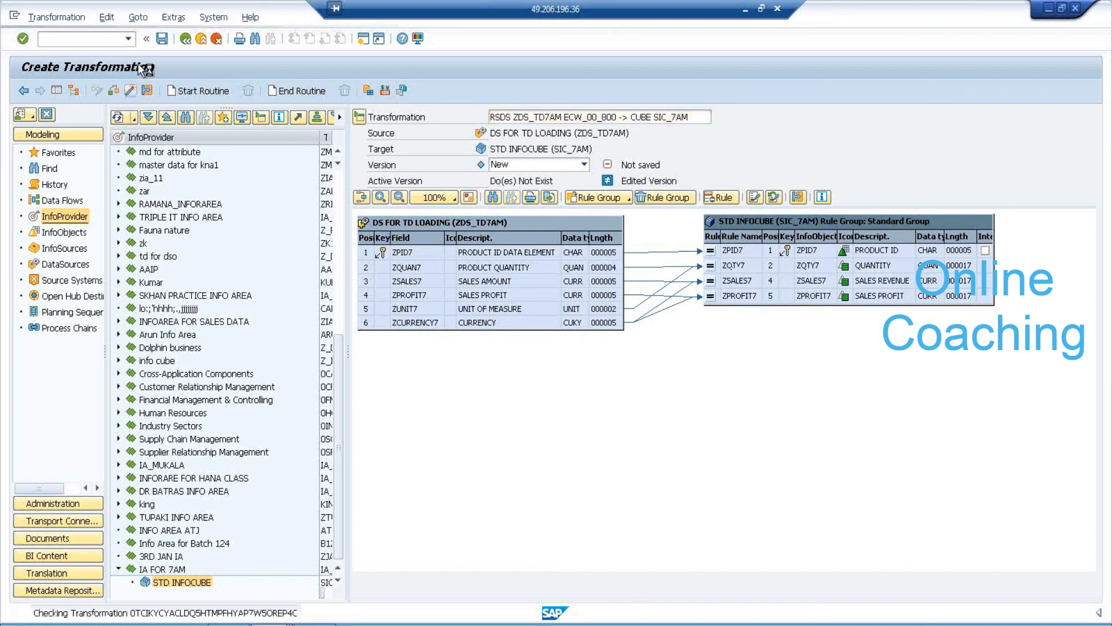
Create an InfoPackage 'IAPK FOR ECC DATA LOADING' for DataSource DS FOR TD LOADING.
click(185, 39)
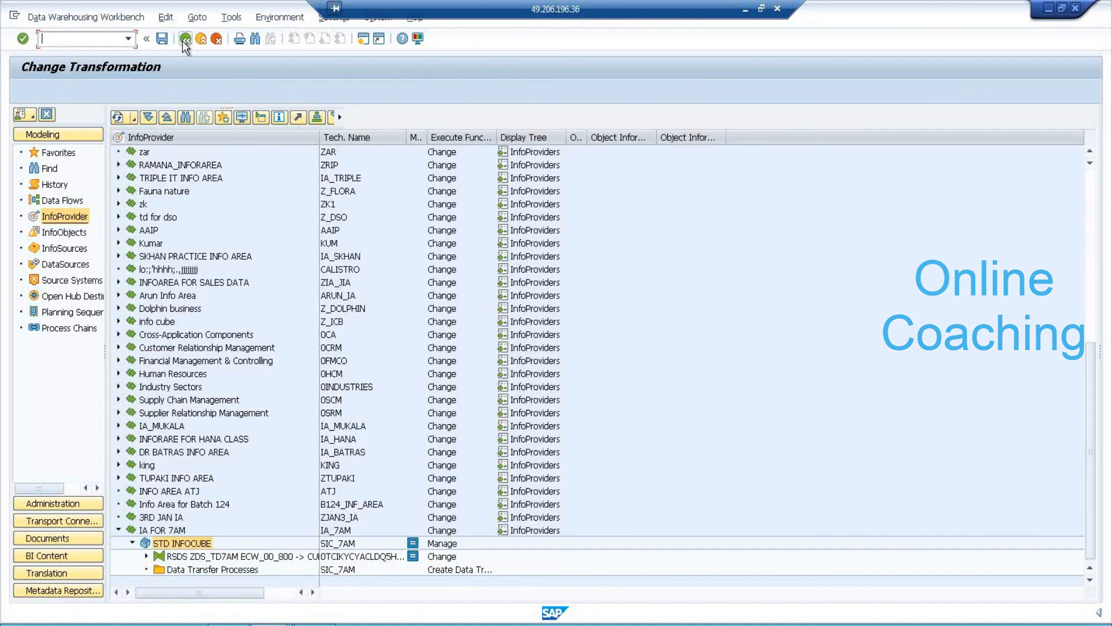
click(73, 265)
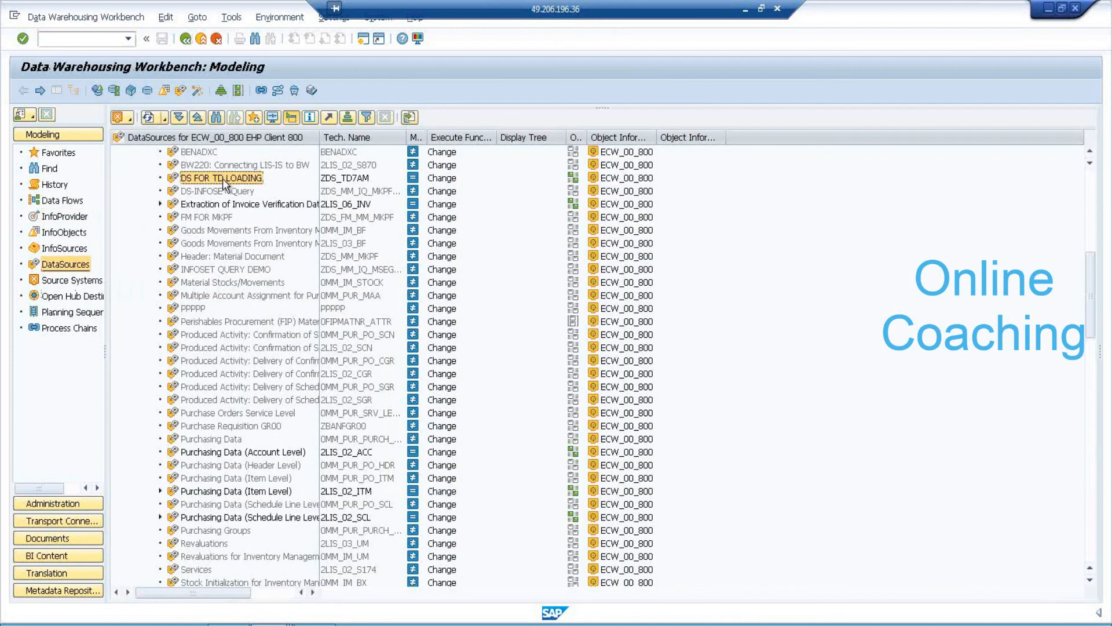
right_click(222, 178)
click(319, 400)
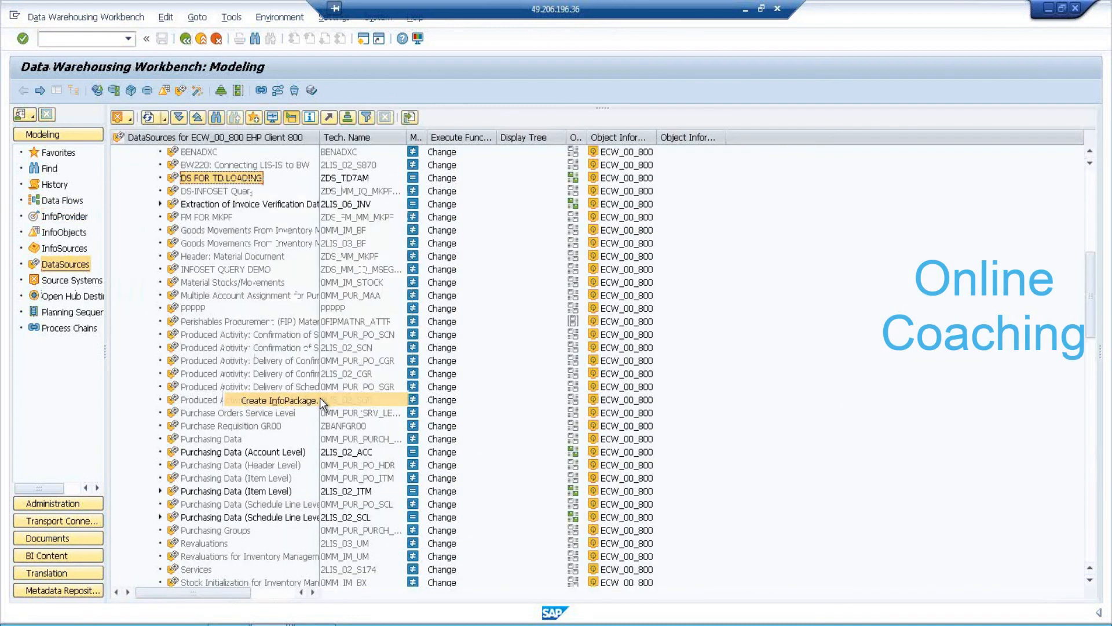
text(IAPK FOR EC)
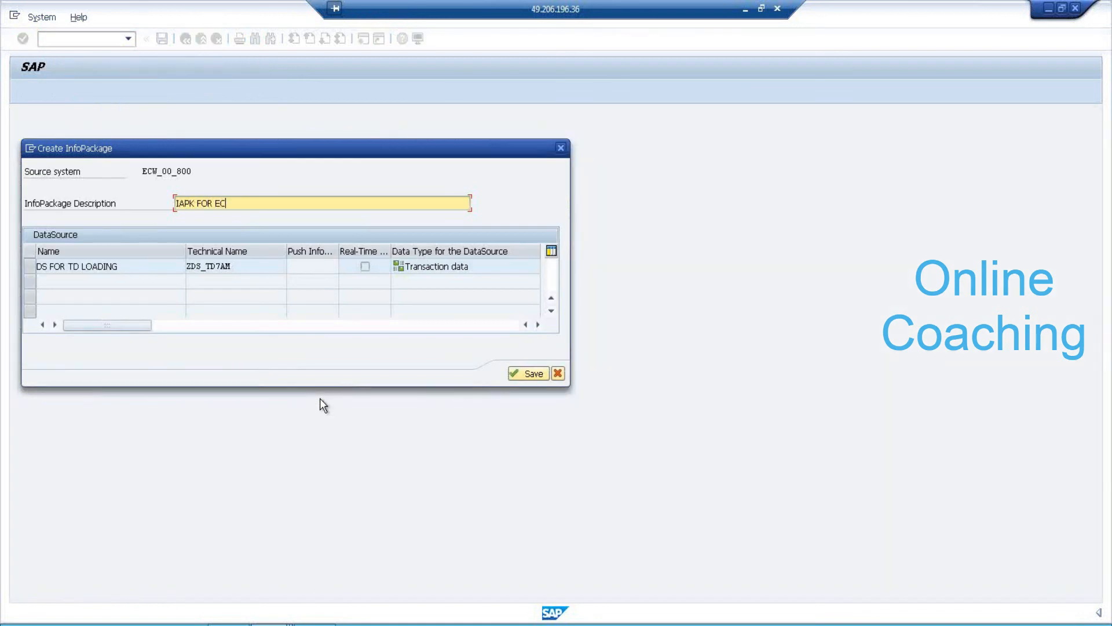
text(C DATA.LOADING)
key(Return)
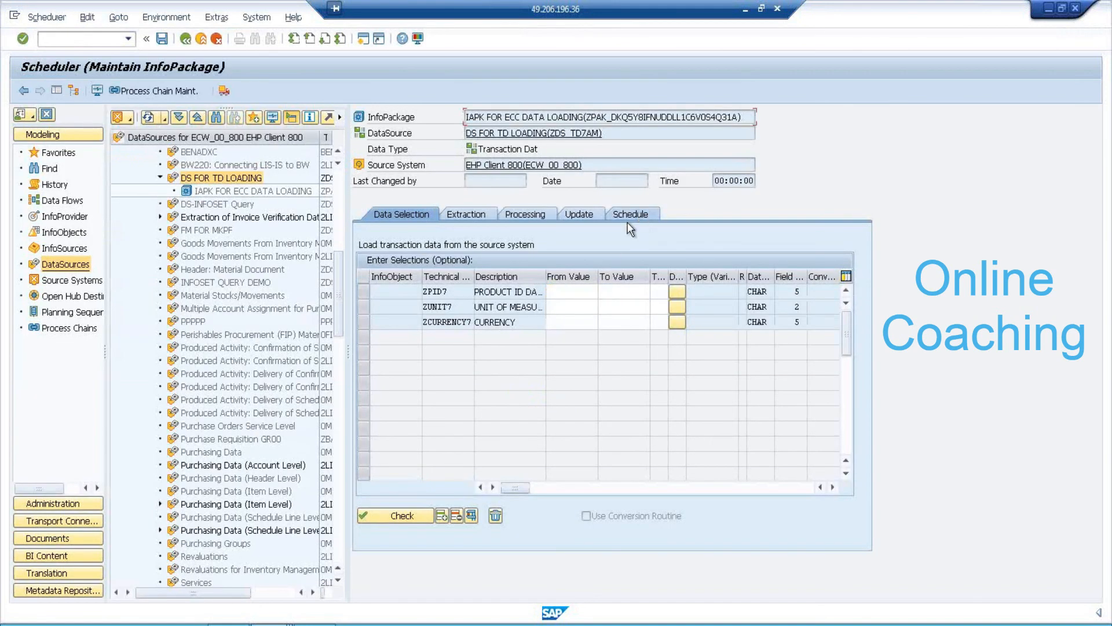
Start the InfoPackage's data load immediately from the Schedule tab and return to the workbench.
click(628, 218)
click(428, 354)
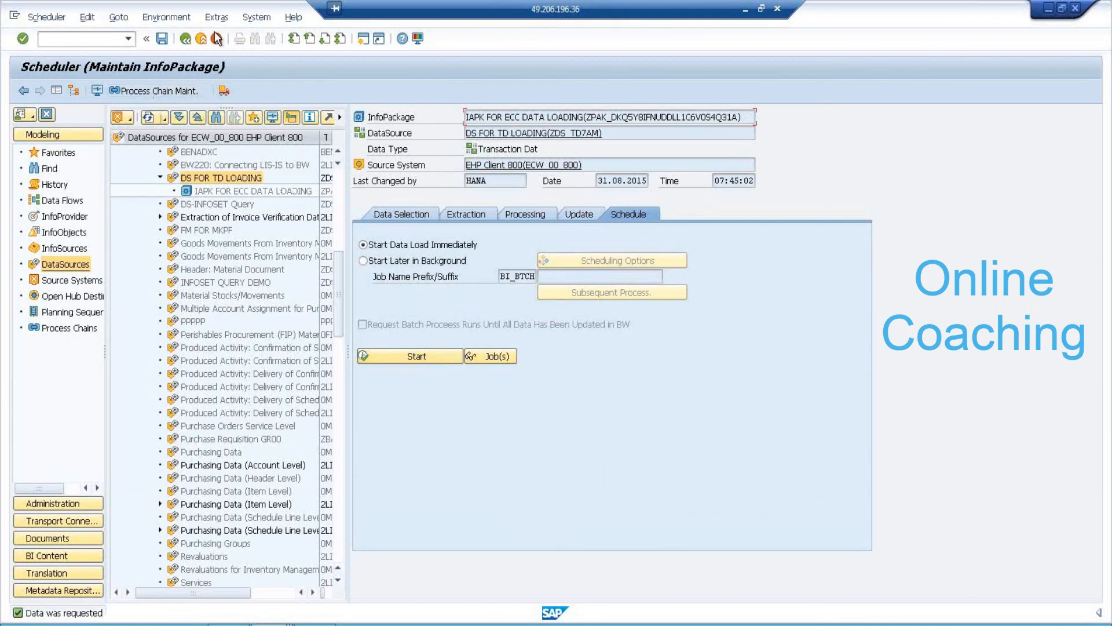
click(185, 38)
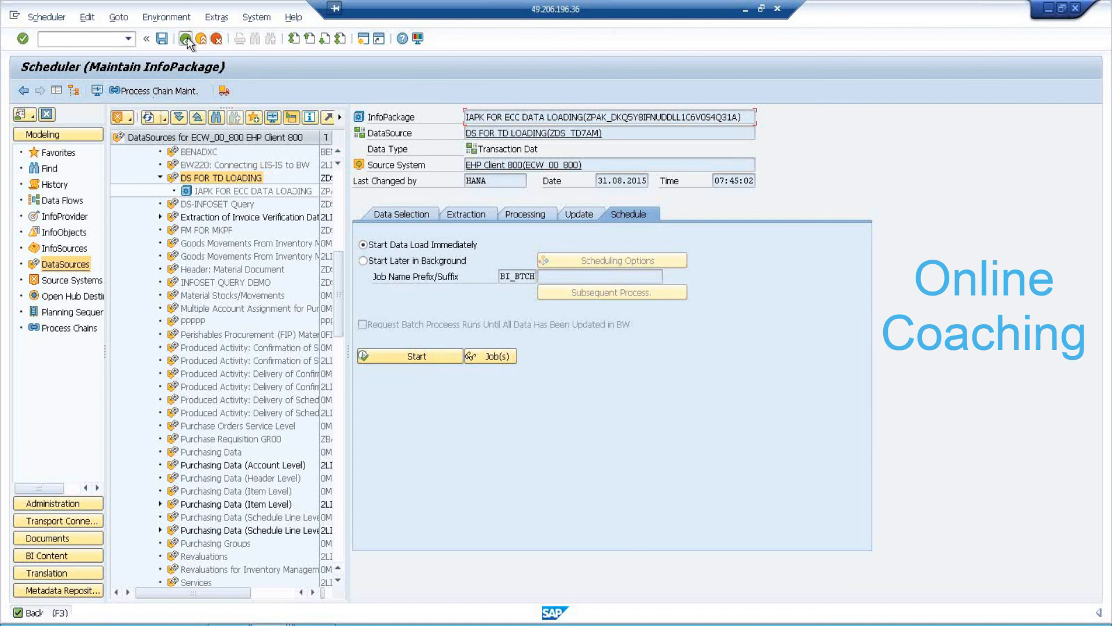
Create a data transfer process from DS FOR TD LOADING to SIC_7AM with extraction mode Full.
right_click(224, 179)
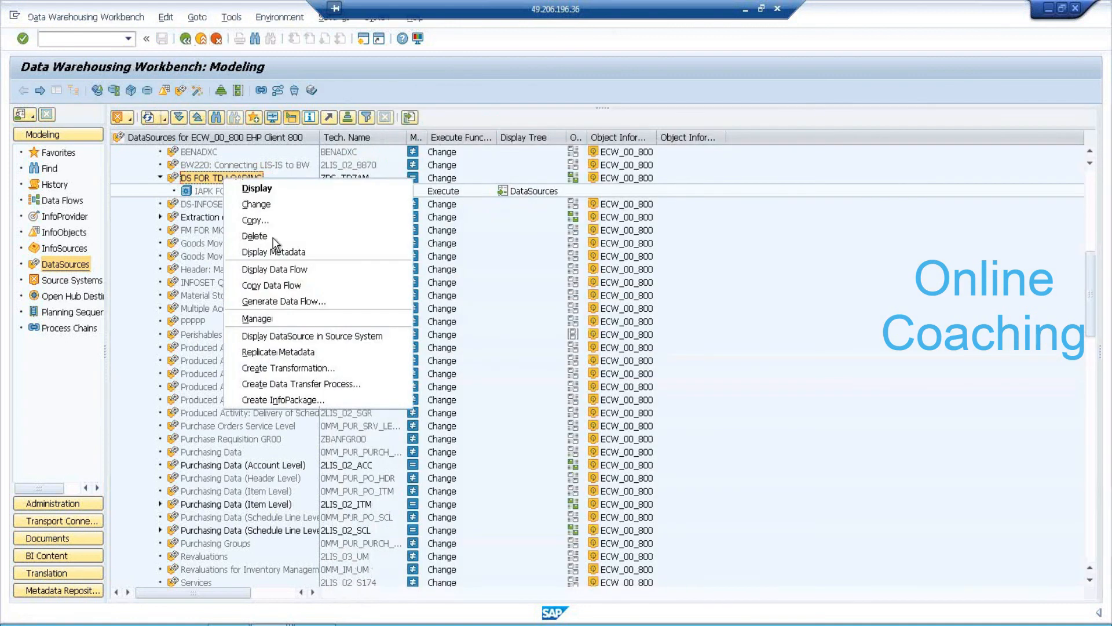
click(351, 382)
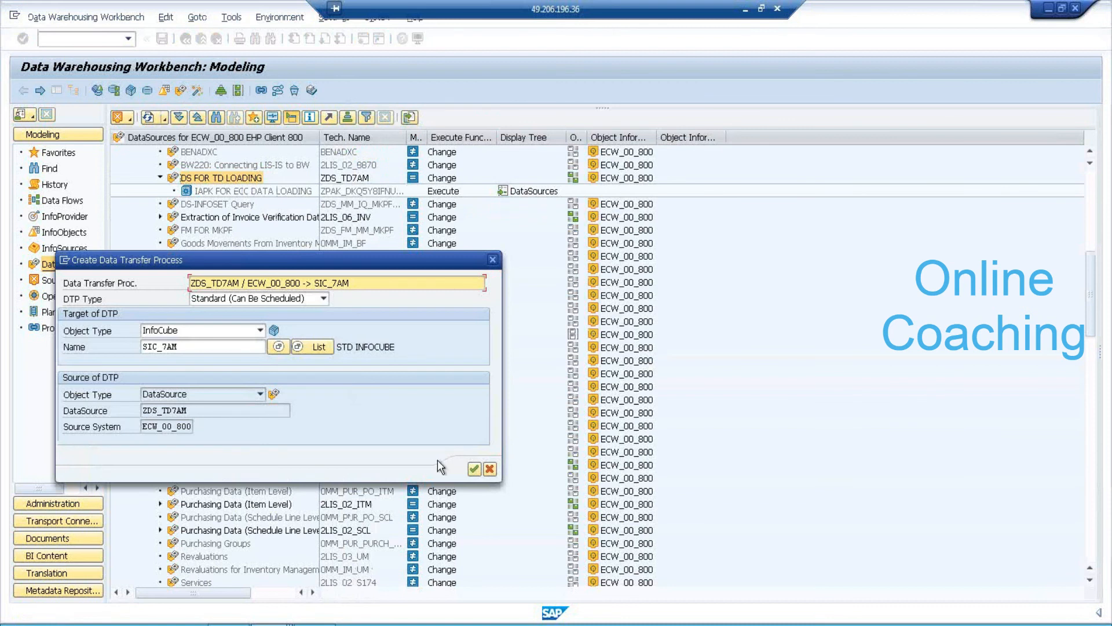
click(476, 469)
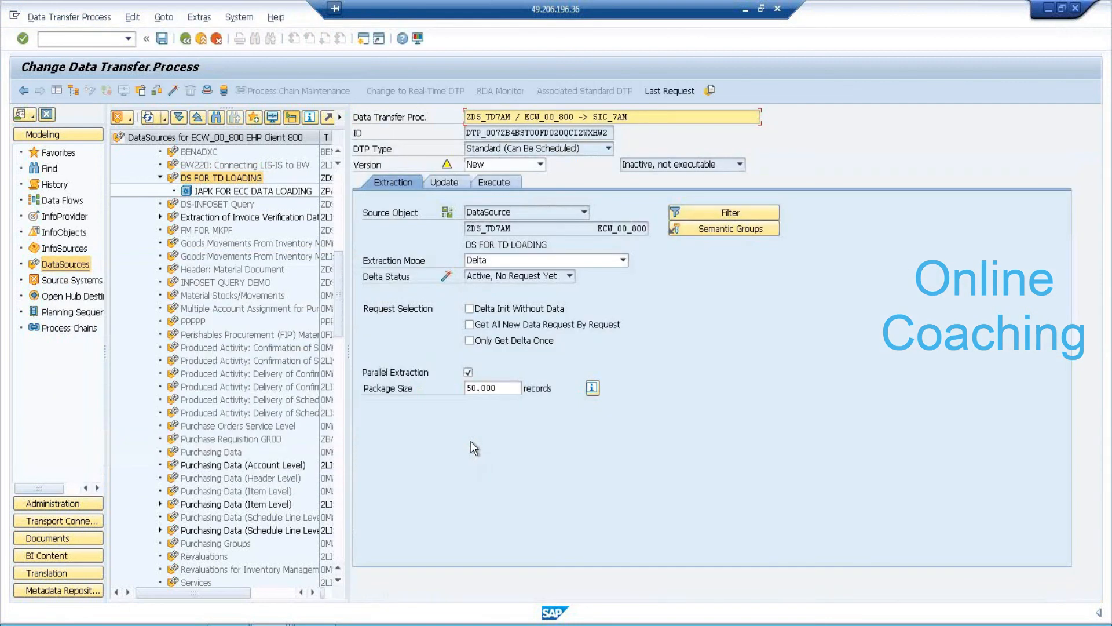
click(622, 260)
click(522, 277)
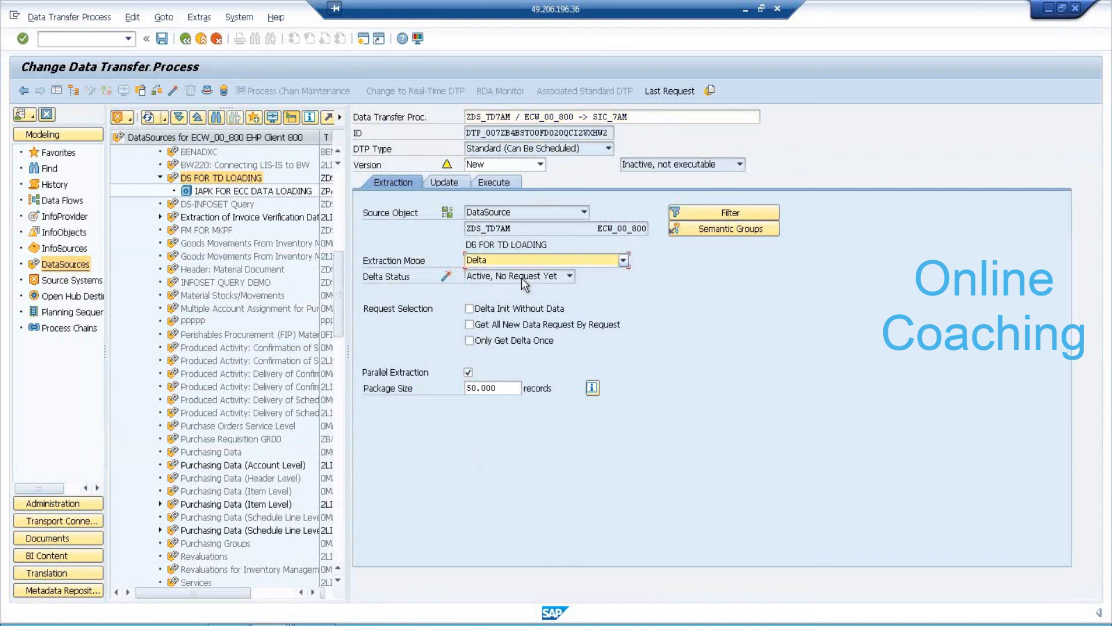
Activate the data transfer process and execute it.
click(497, 182)
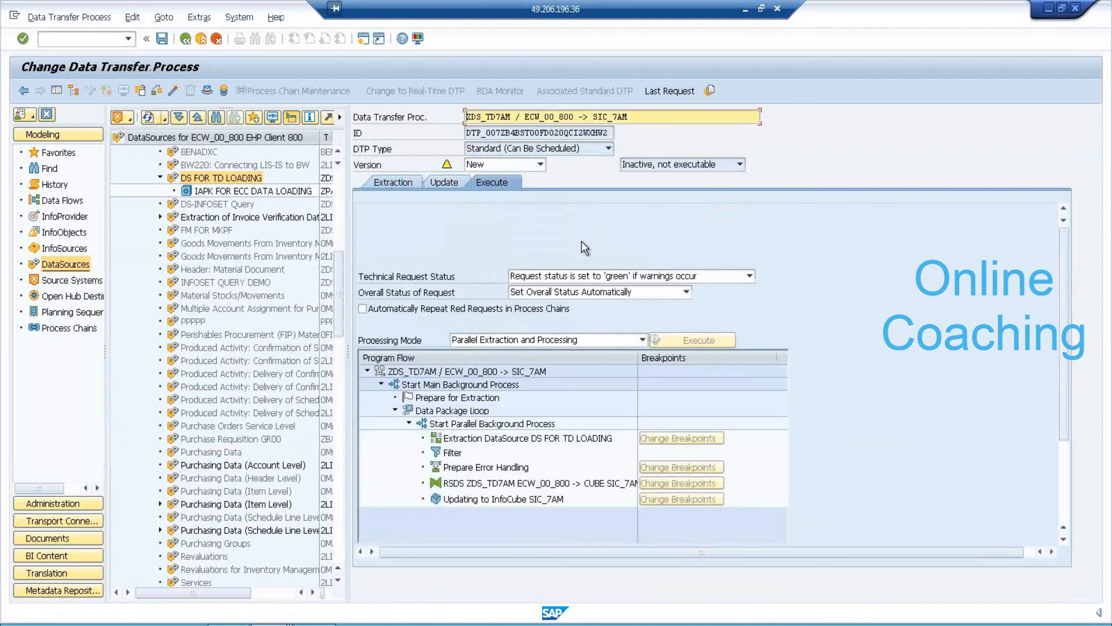
click(175, 90)
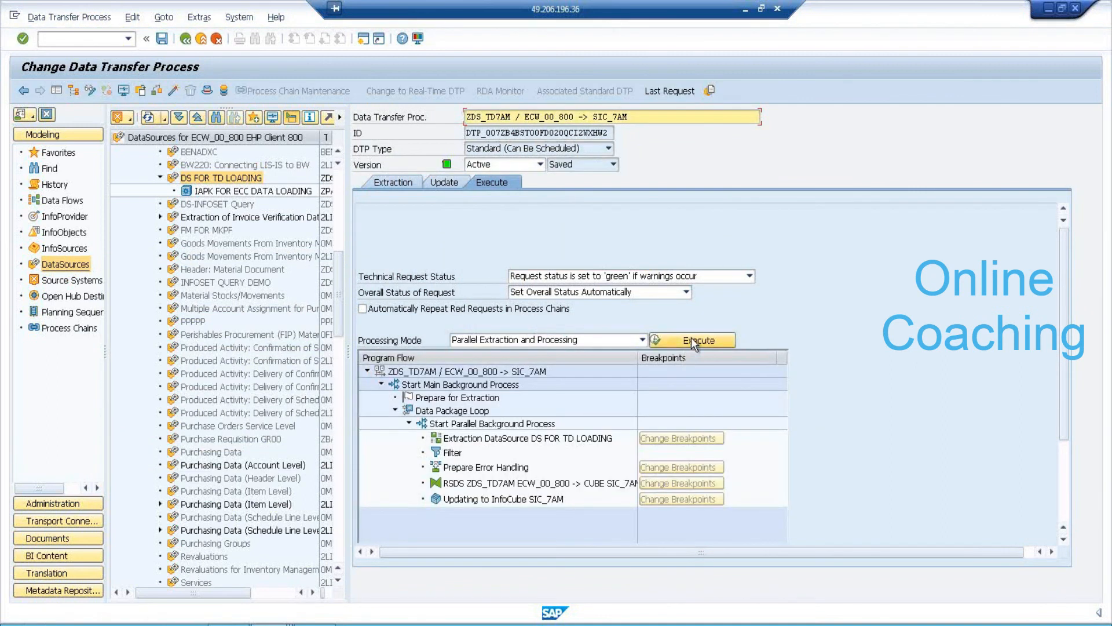
click(696, 340)
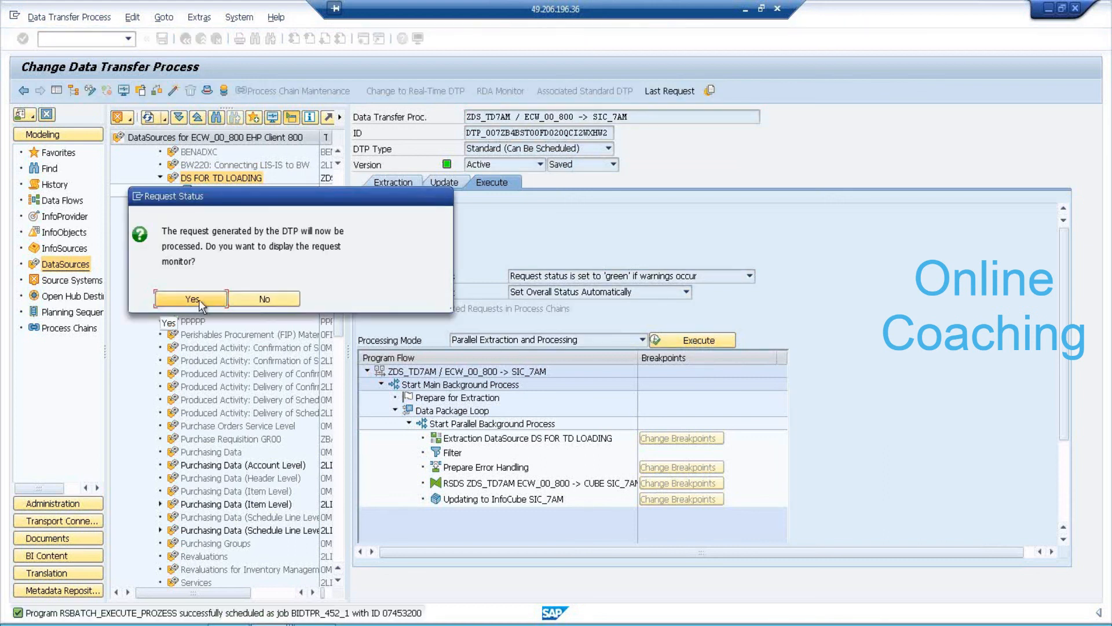
Check that request 452 transferred and added 3 records, then open STD INFOCUBE's contents screen.
click(200, 300)
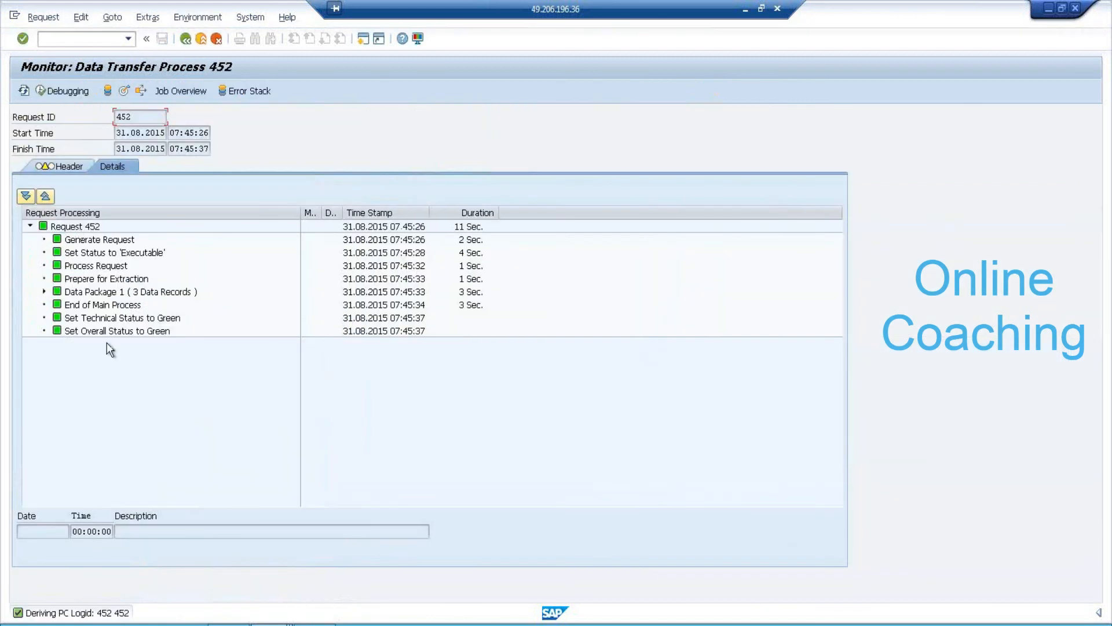
click(127, 91)
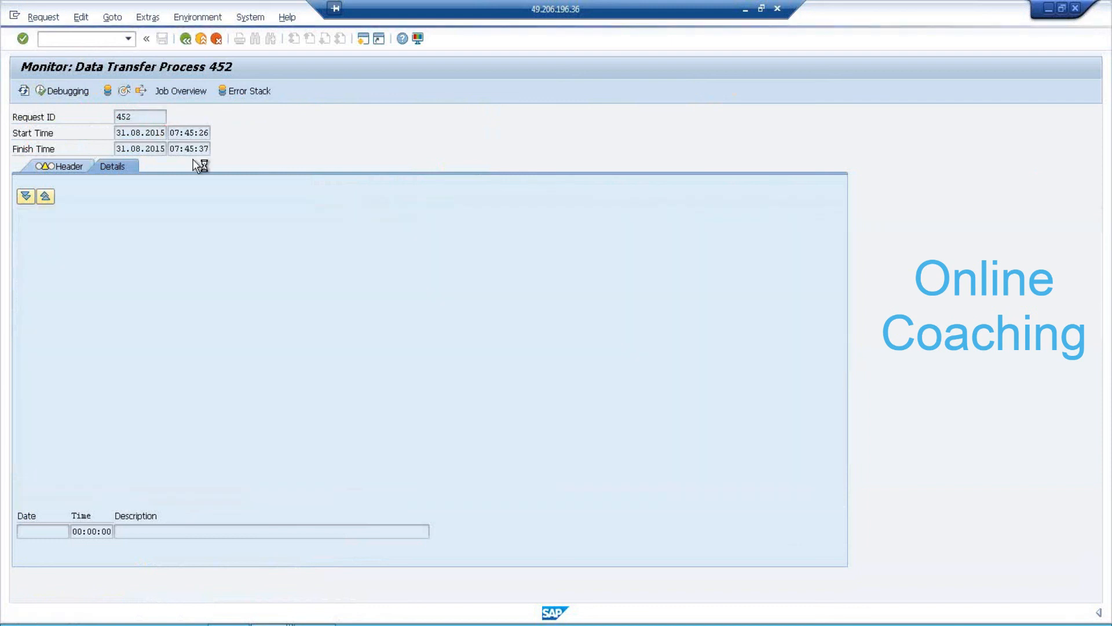
drag(649, 339, 602, 335)
drag(723, 339, 634, 333)
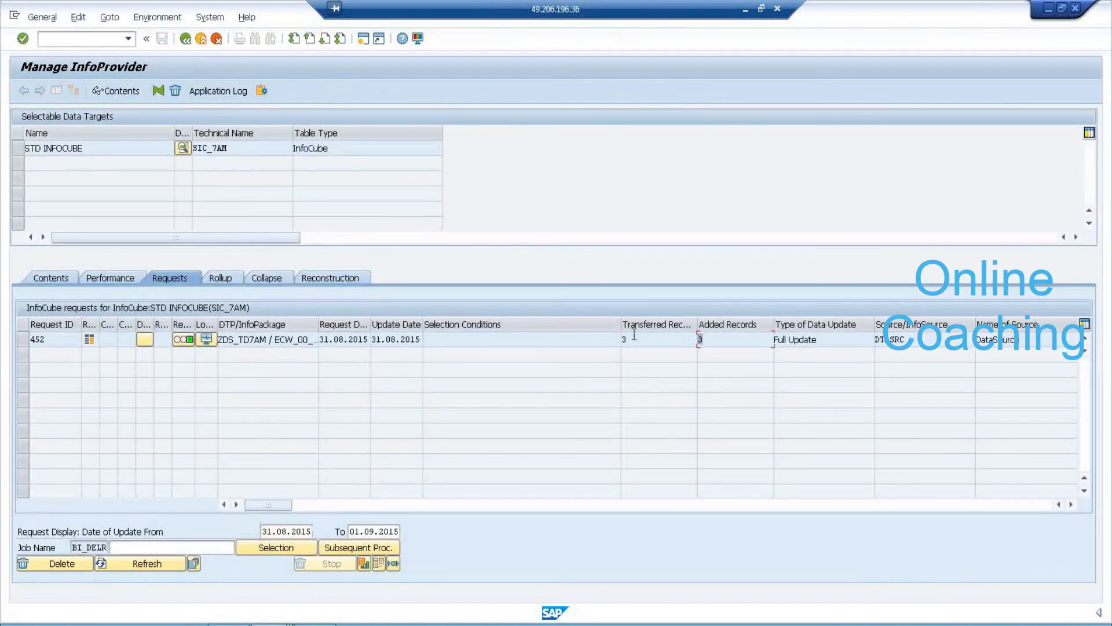
click(28, 148)
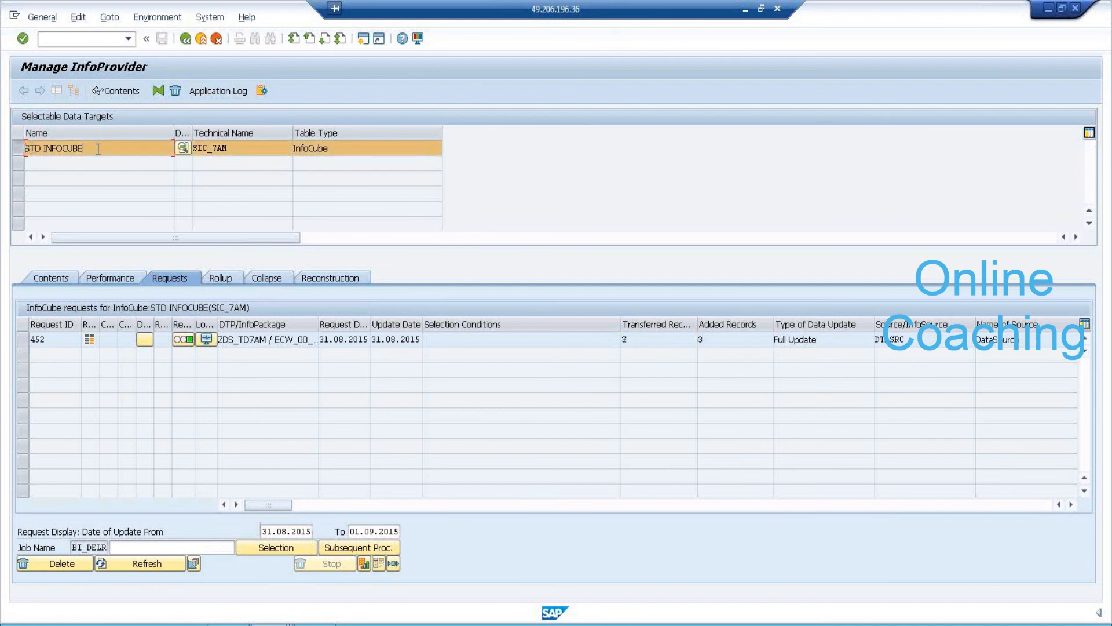
click(121, 92)
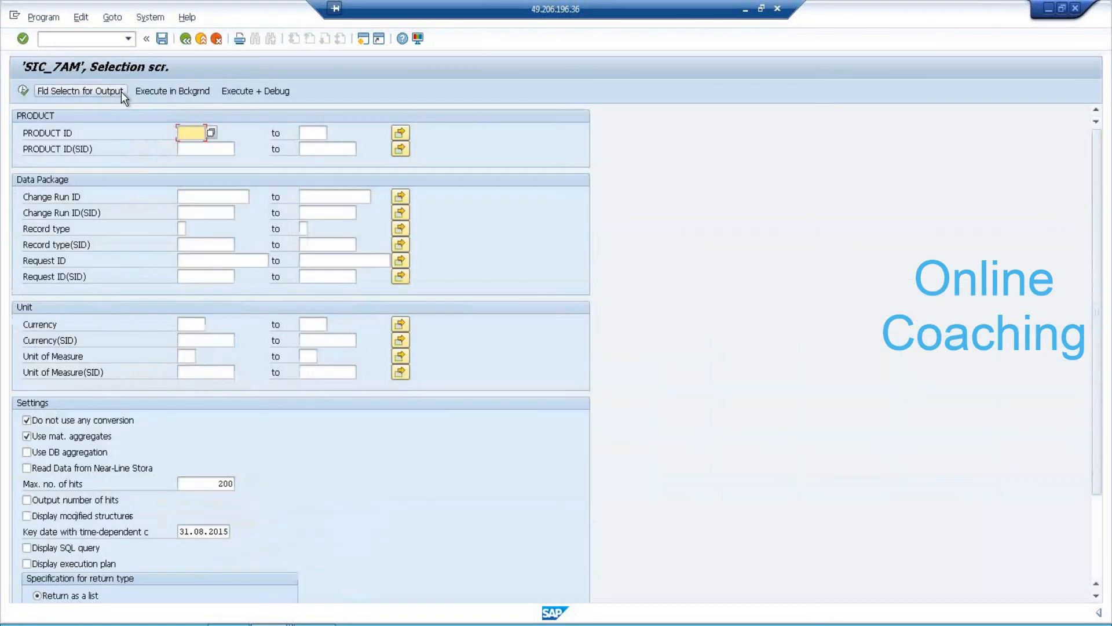
Display the SIC_7AM contents with PRODUCT ID, Currency and Unit of Measure columns, showing P1–P3.
click(78, 93)
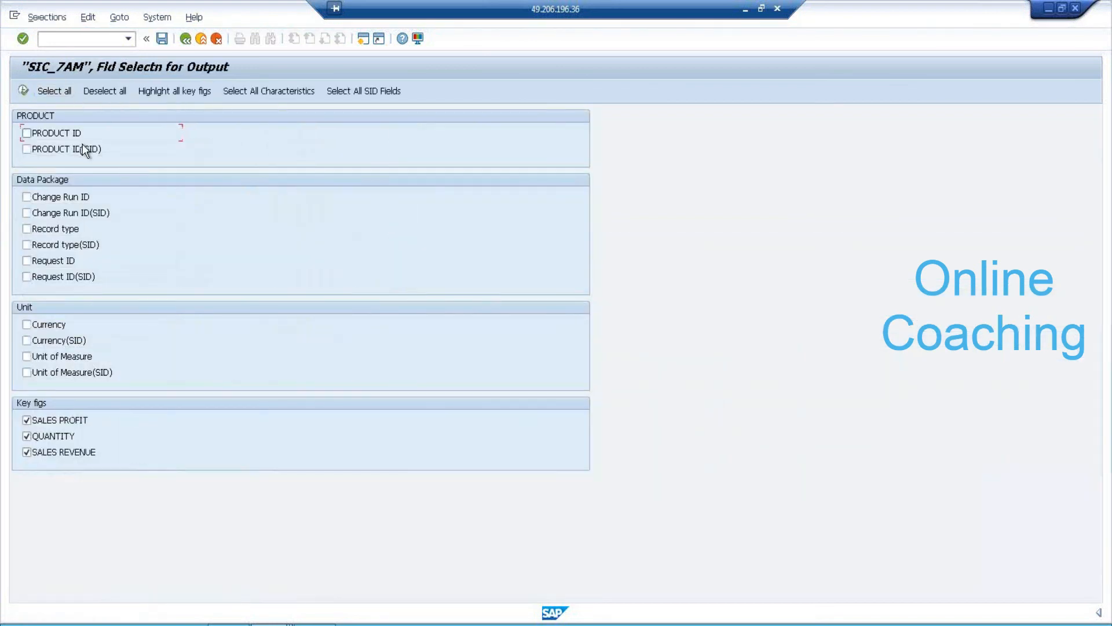
click(58, 324)
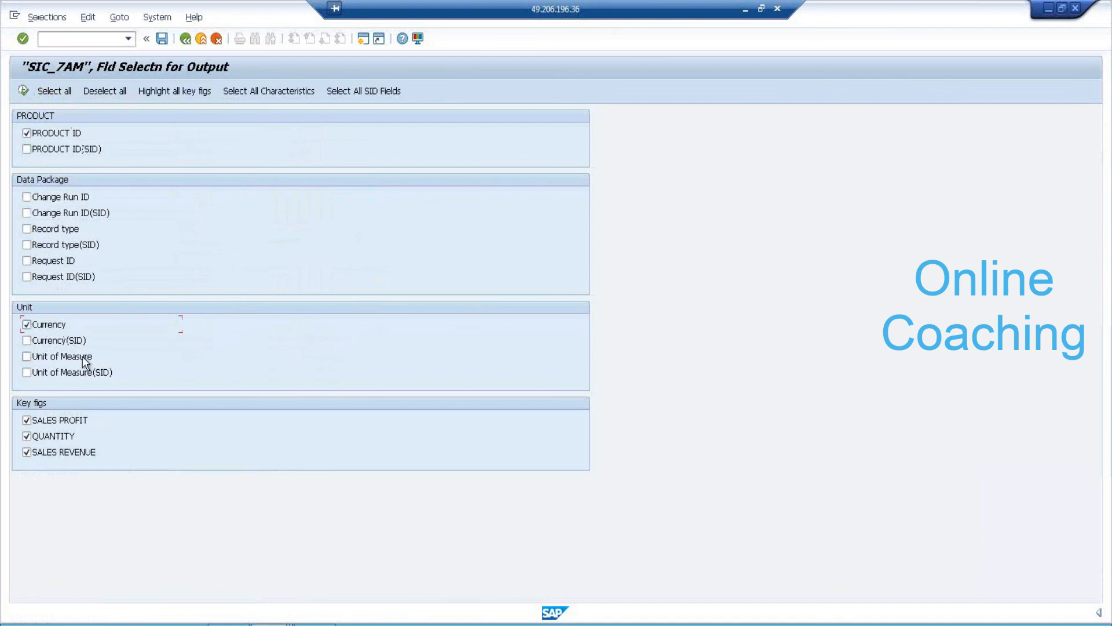
click(23, 90)
click(23, 90)
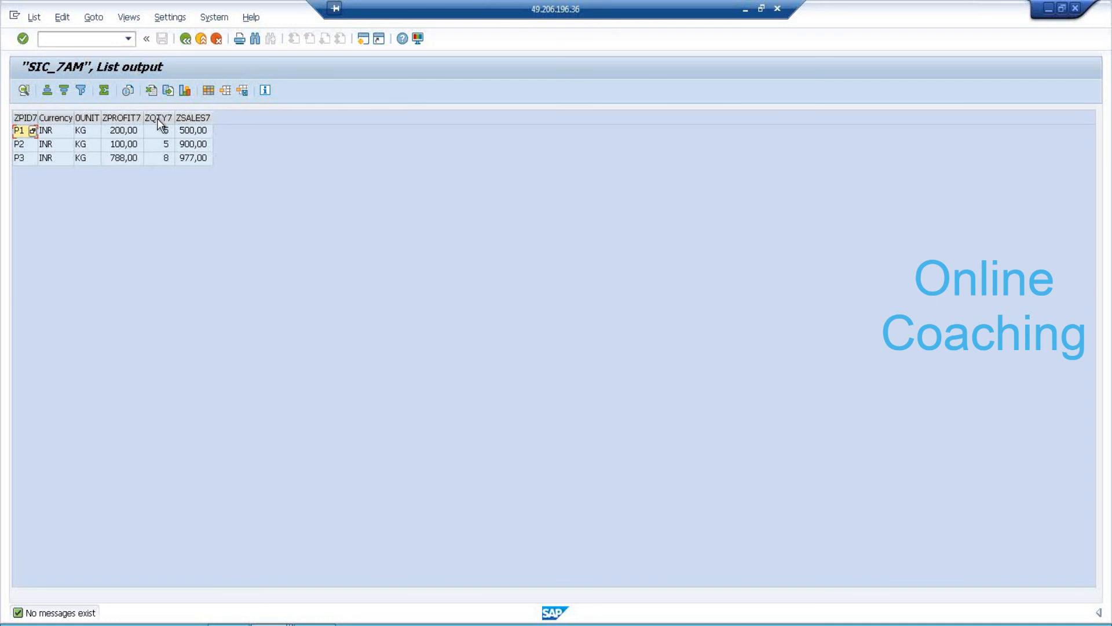
Go back from the contents list to the DTP 452 request monitor.
click(185, 38)
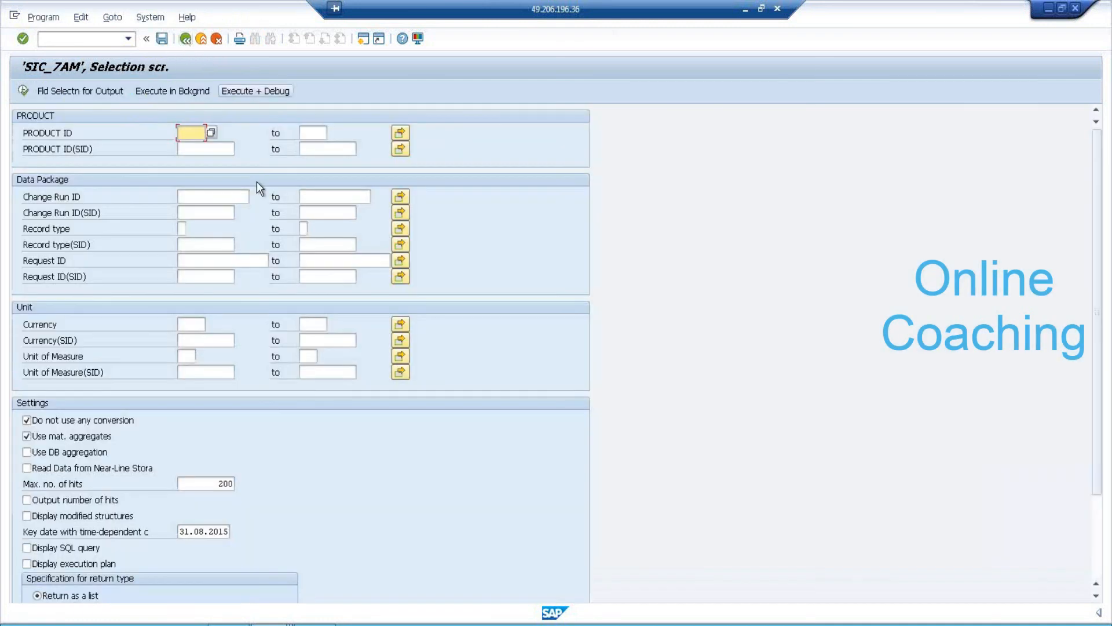
click(185, 38)
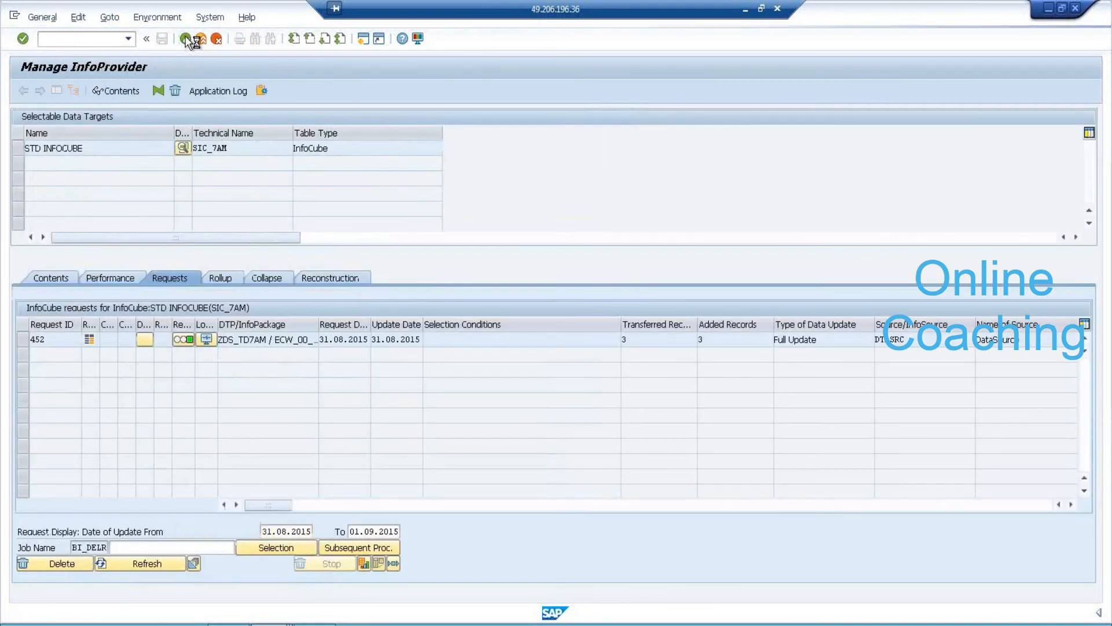
click(186, 39)
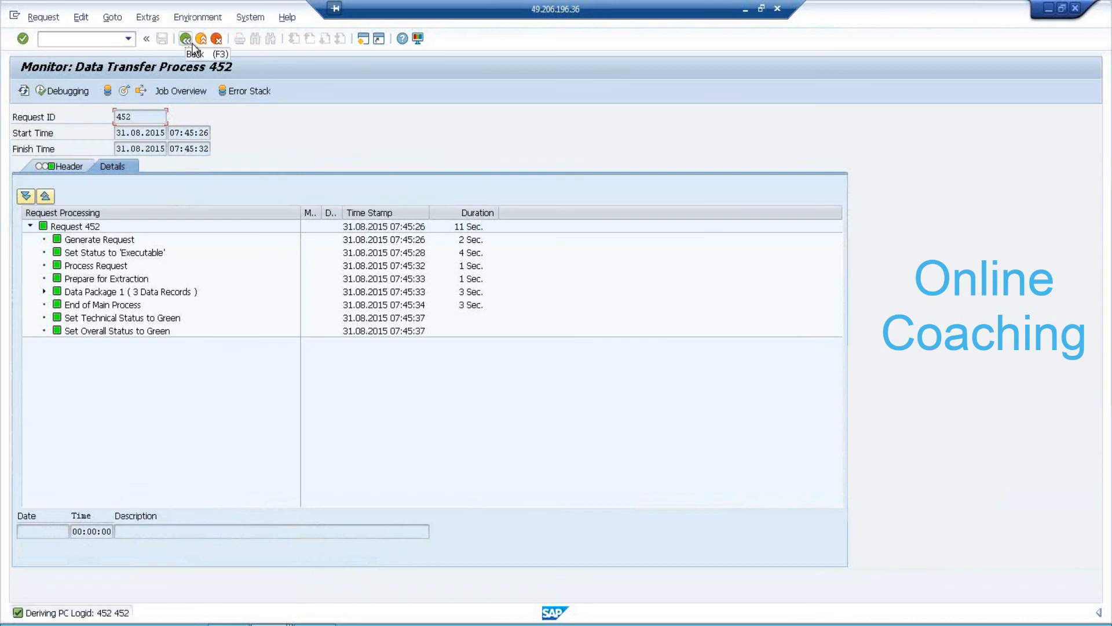